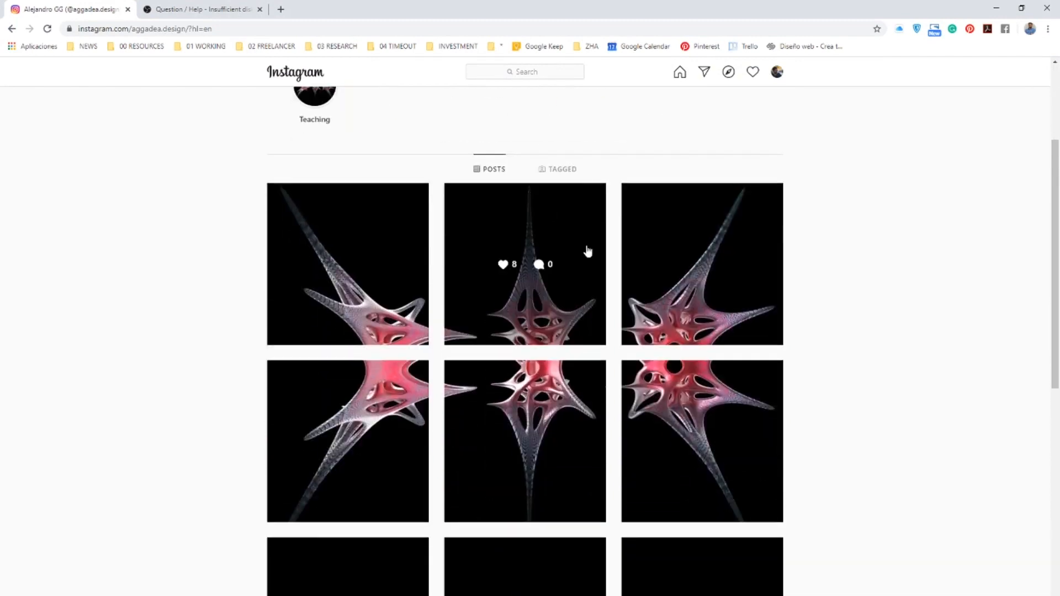
- Switch from the browser to Rhino and bring the empty perspective construction plane into view
{"action": "scroll", "coordinate": [723, 265], "scroll_direction": "up", "scroll_amount": 7}
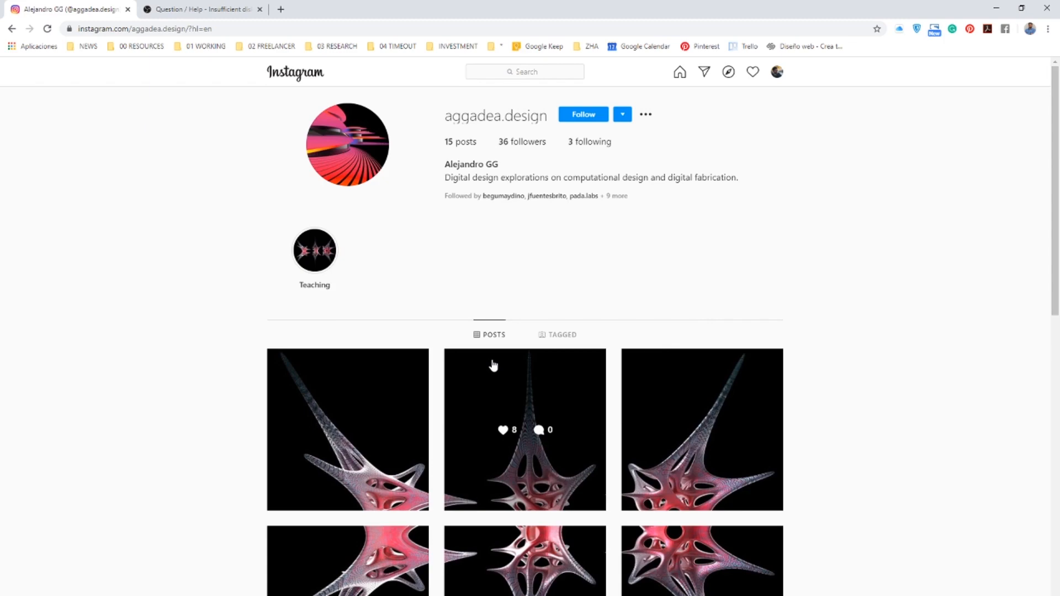
{"action": "left_click", "coordinate": [999, 9]}
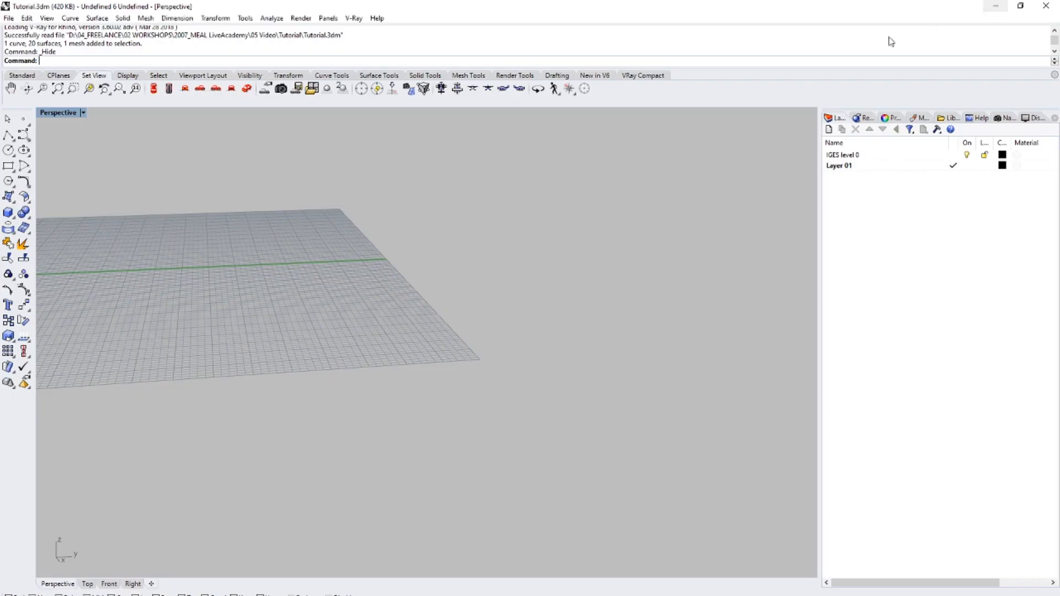
{"action": "scroll", "coordinate": [393, 266], "scroll_direction": "down", "scroll_amount": 3}
{"action": "scroll", "coordinate": [291, 280], "scroll_direction": "up", "scroll_amount": 6}
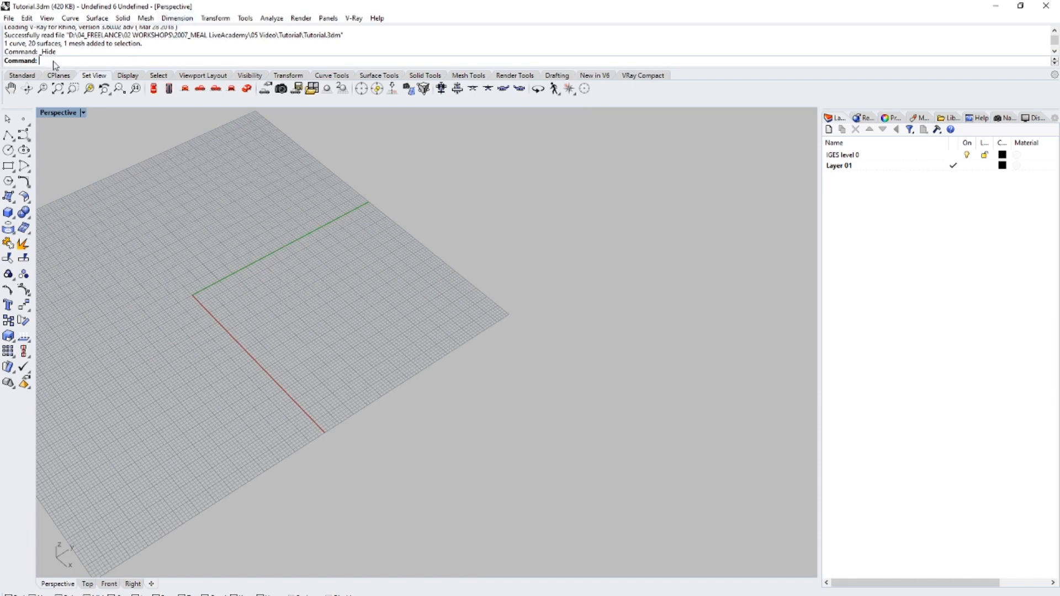
- Draw an S-shaped control-point curve with four points on the ground plane and copy it vertically upward
{"action": "left_click", "coordinate": [23, 134]}
{"action": "left_click", "coordinate": [244, 310]}
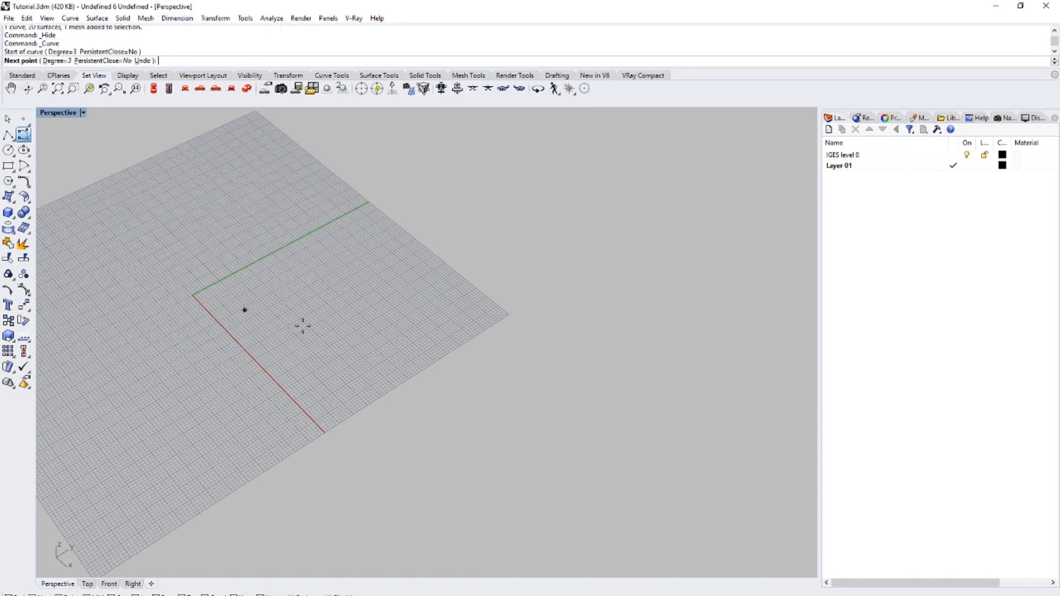
{"action": "left_click", "coordinate": [330, 318]}
{"action": "left_click", "coordinate": [308, 249]}
{"action": "left_click", "coordinate": [379, 238]}
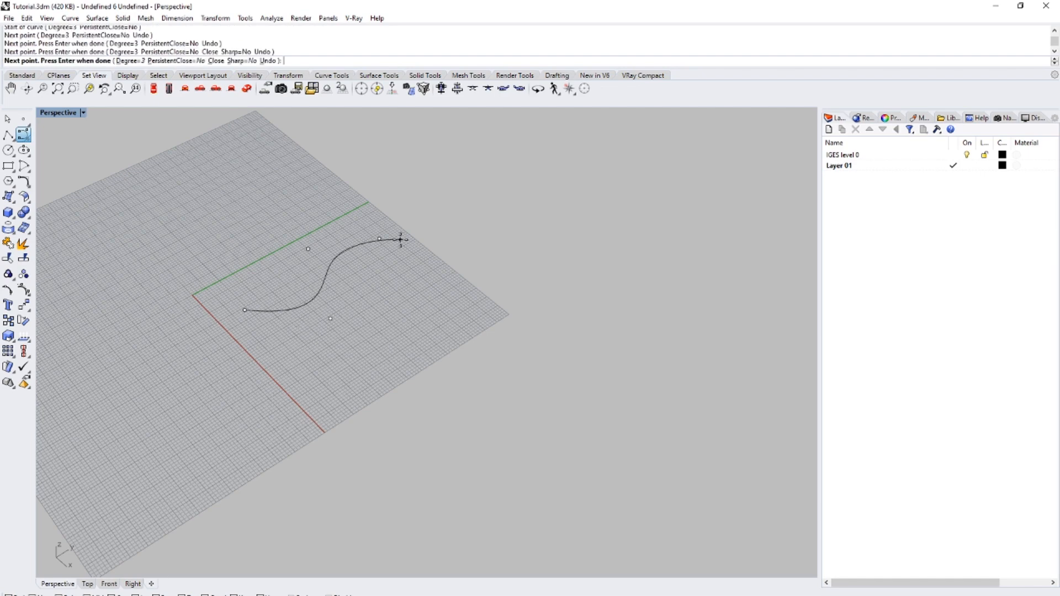
{"action": "right_click", "coordinate": [400, 240]}
{"action": "left_click", "coordinate": [327, 267]}
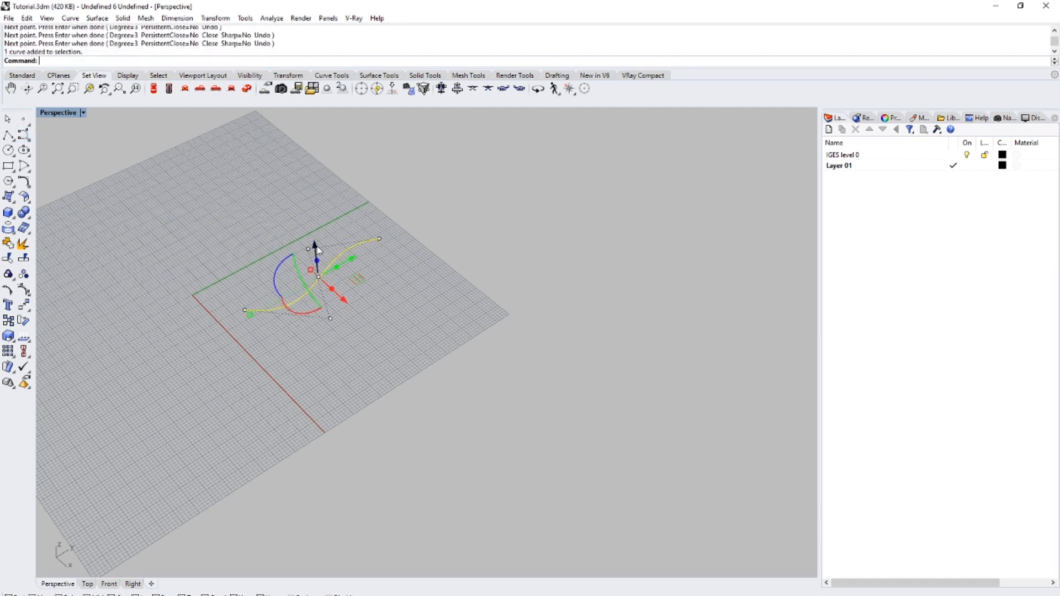
{"action": "left_click_drag", "start_coordinate": [317, 246], "coordinate": [297, 175], "text": "alt"}
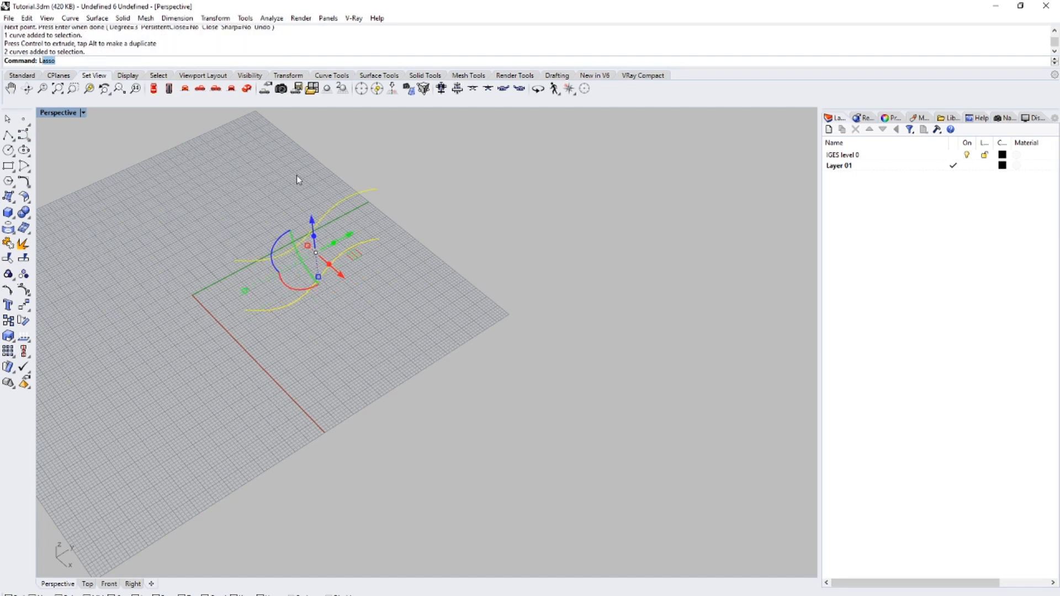
- Loft the two curves into a surface and delete the source curves
{"action": "key", "text": "BackSpace"}
{"action": "type", "text": "loft"}
{"action": "key", "text": "Return"}
{"action": "key", "text": "Return"}
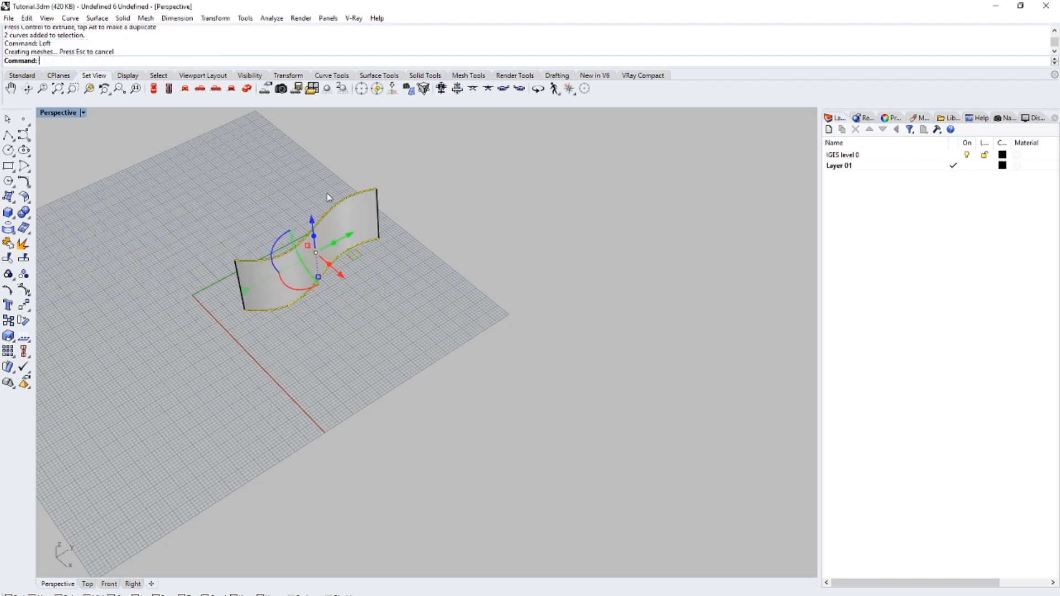
{"action": "key", "text": "Delete"}
- Select the lofted surface, start Grasshopper and place its window beside the surface
{"action": "left_click", "coordinate": [326, 228]}
{"action": "type", "text": "Grasshopper"}
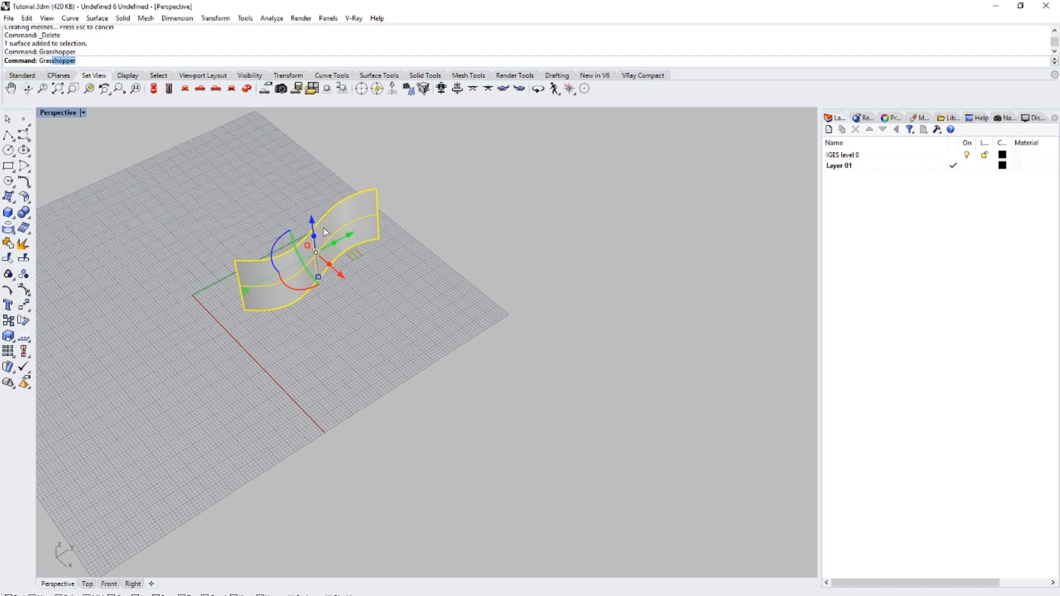
{"action": "key", "text": "Return"}
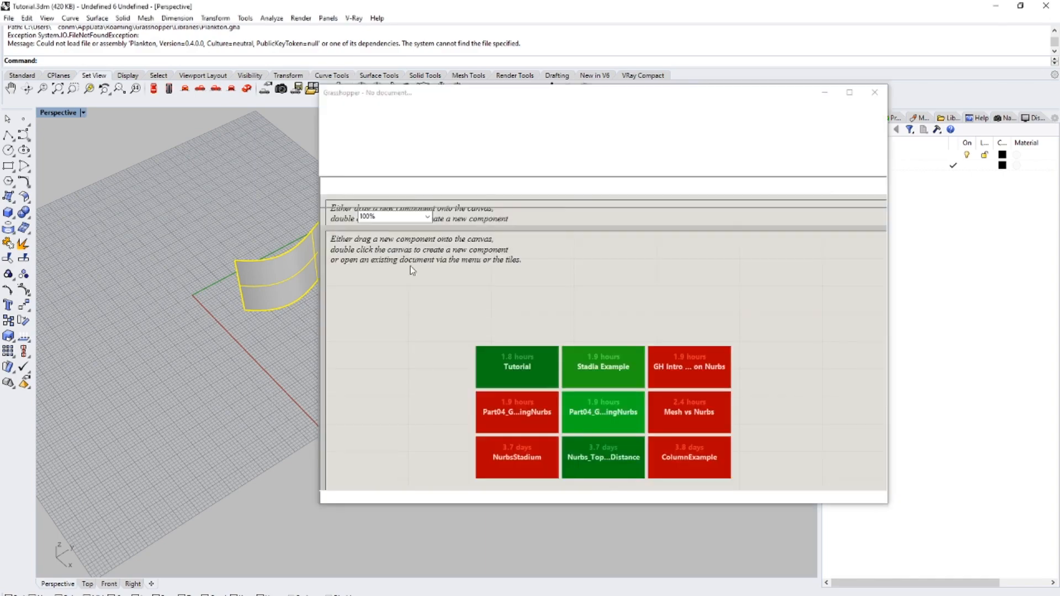
{"action": "left_click_drag", "start_coordinate": [474, 87], "coordinate": [674, 93]}
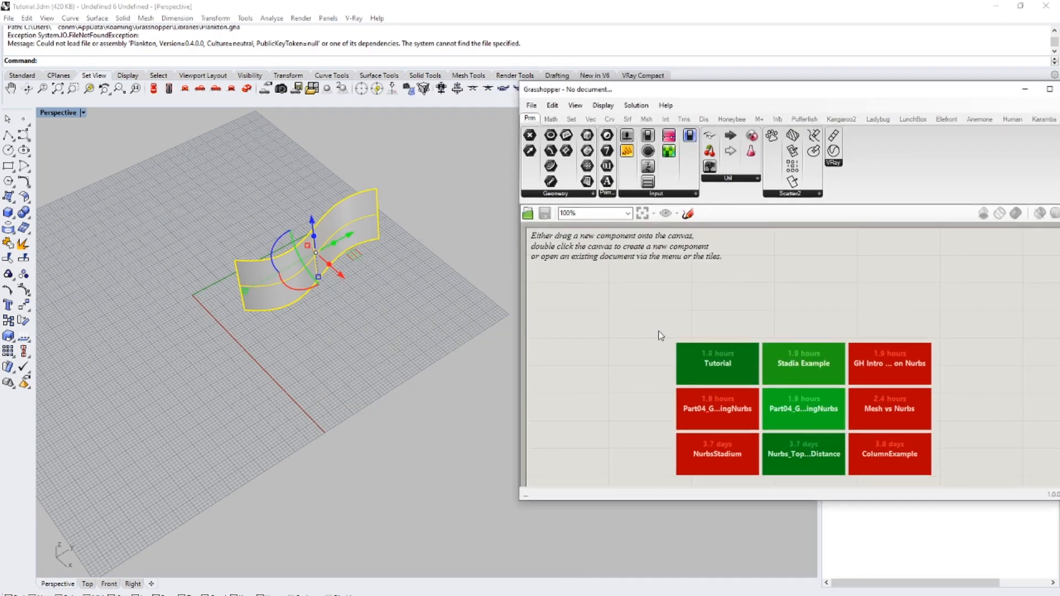
- Add a Bifocals component to the Grasshopper canvas so that component names are labelled
{"action": "scroll", "coordinate": [649, 338], "scroll_direction": "down", "scroll_amount": 3}
{"action": "scroll", "coordinate": [663, 332], "scroll_direction": "up", "scroll_amount": 3}
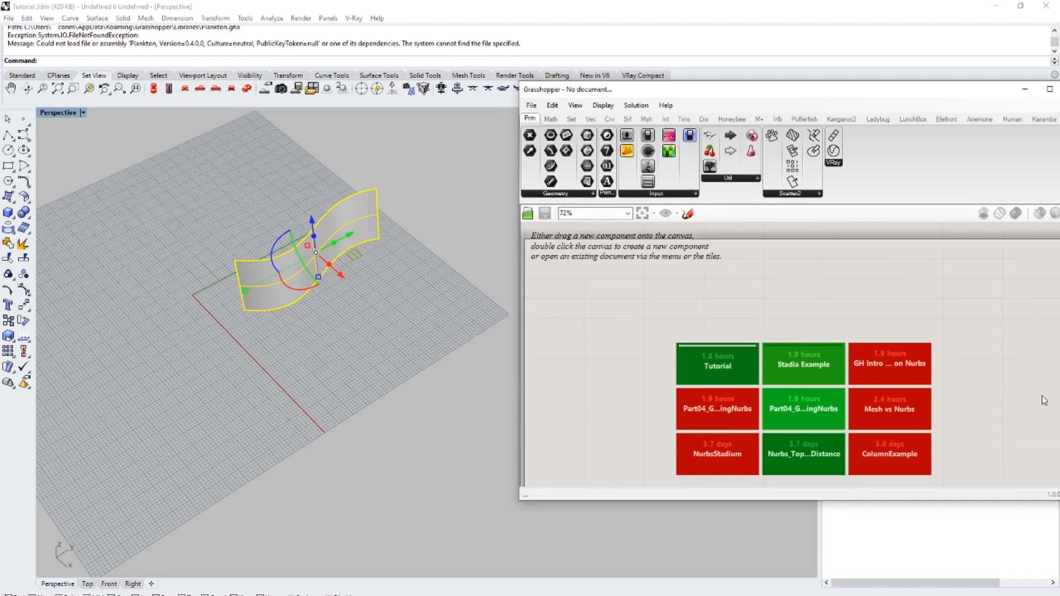
{"action": "double_click", "coordinate": [617, 304]}
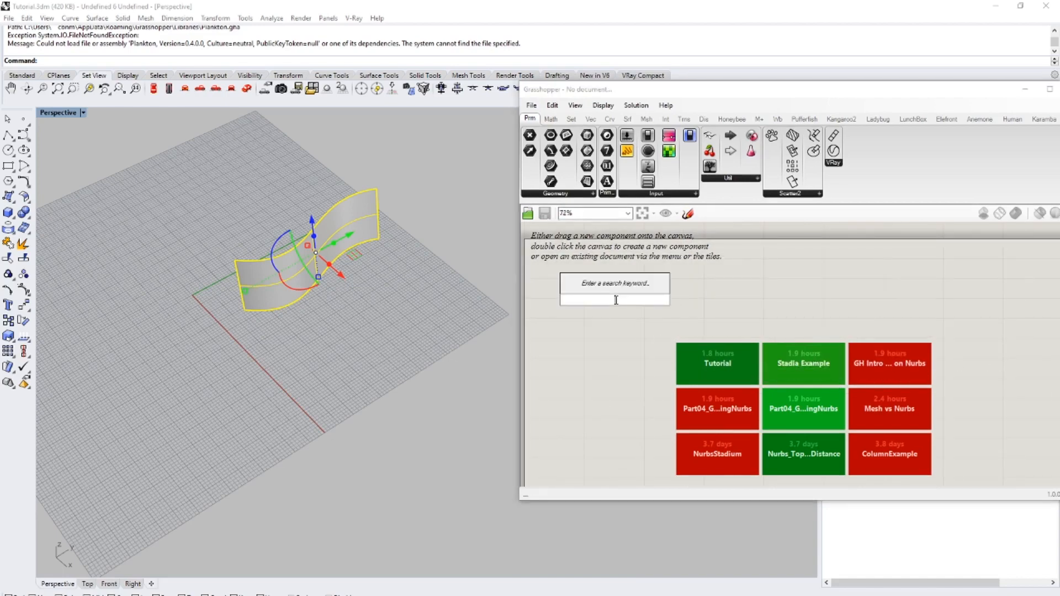
{"action": "type", "text": "bio"}
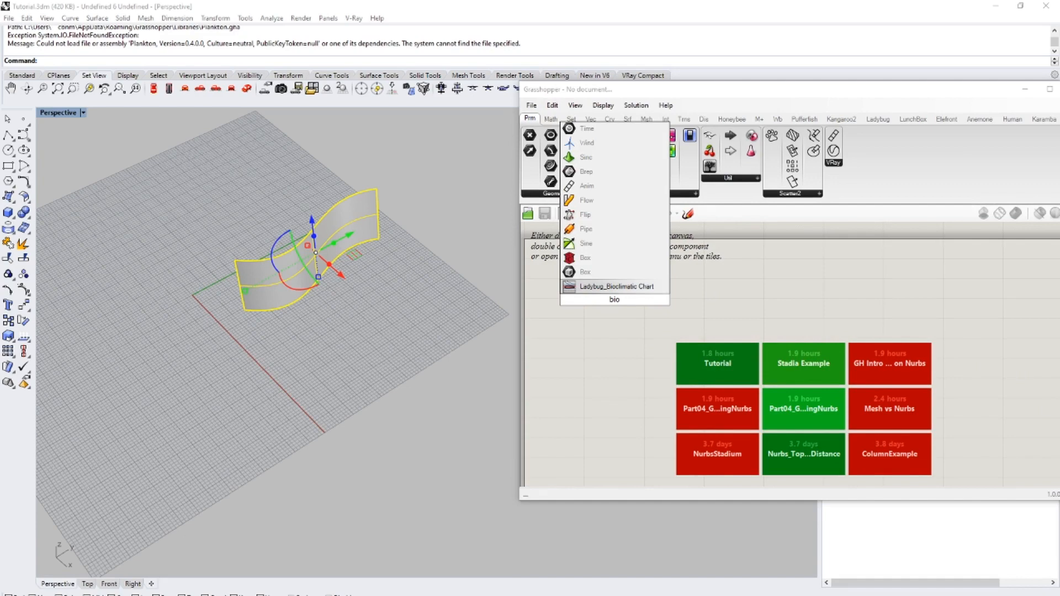
{"action": "type", "text": "fo"}
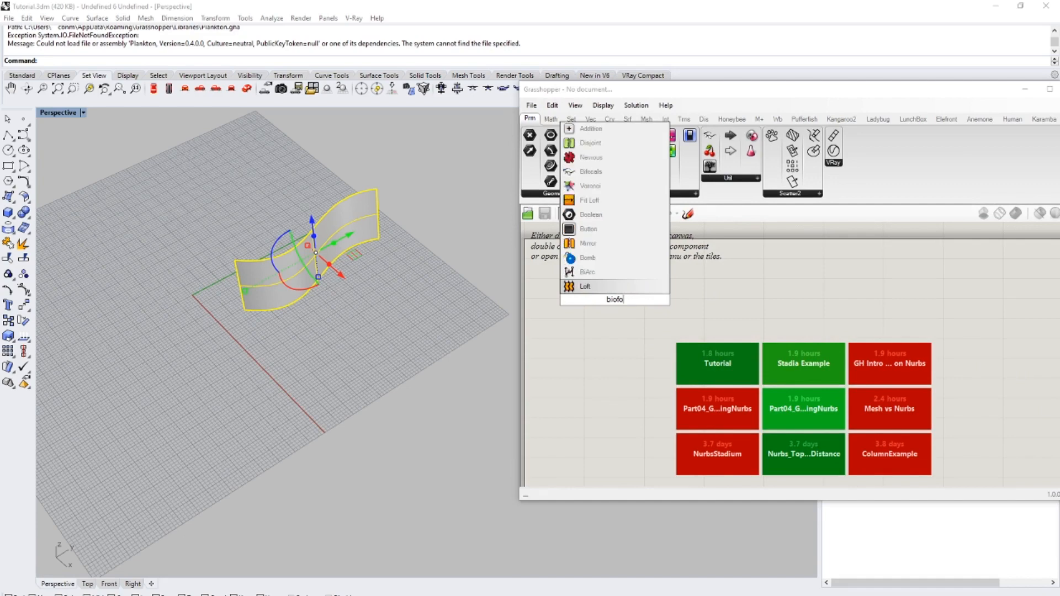
{"action": "key", "text": "BackSpace"}
{"action": "key", "text": "BackSpace"}
{"action": "key", "text": "BackSpace"}
{"action": "type", "text": "fo"}
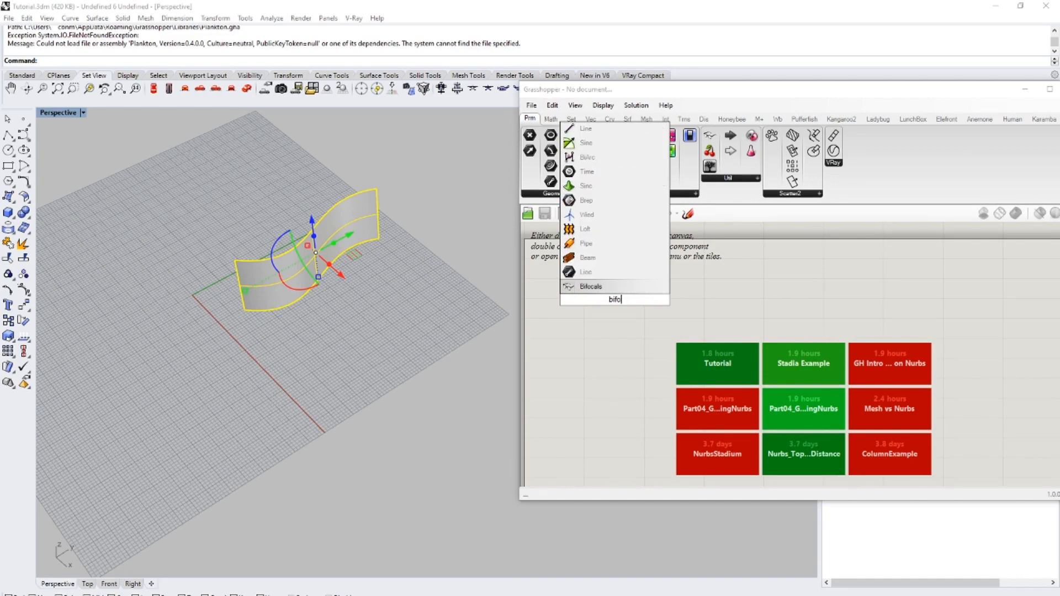
{"action": "key", "text": "Return"}
- Add a Surface parameter below Bifocals and reference the lofted Rhino surface in it
{"action": "scroll", "coordinate": [607, 313], "scroll_direction": "down", "scroll_amount": 3}
{"action": "scroll", "coordinate": [627, 317], "scroll_direction": "up", "scroll_amount": 2}
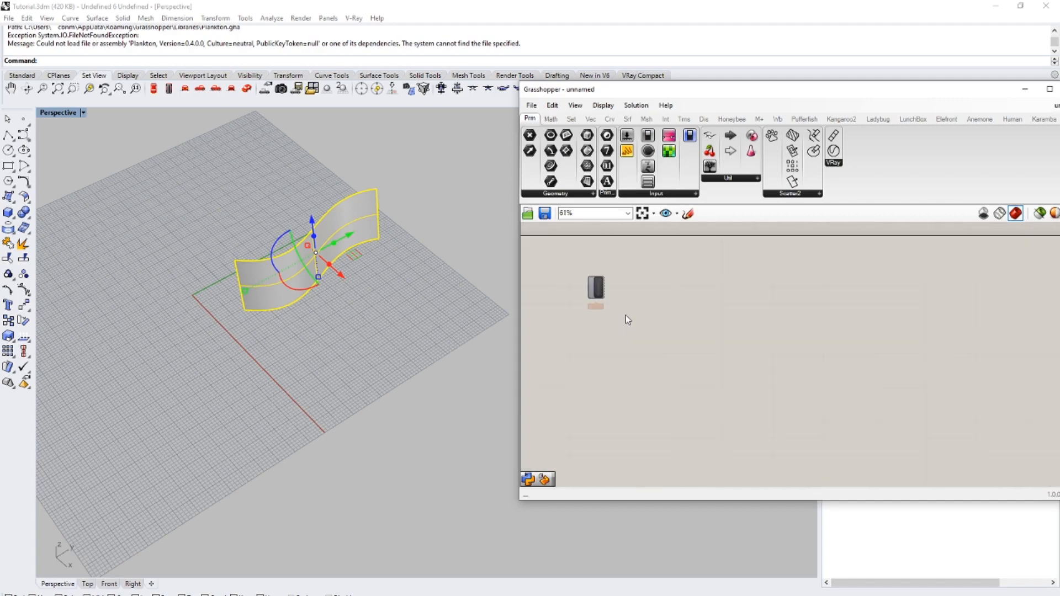
{"action": "double_click", "coordinate": [656, 340]}
{"action": "type", "text": "srf"}
{"action": "left_click", "coordinate": [649, 311]}
{"action": "scroll", "coordinate": [647, 331], "scroll_direction": "up", "scroll_amount": 3}
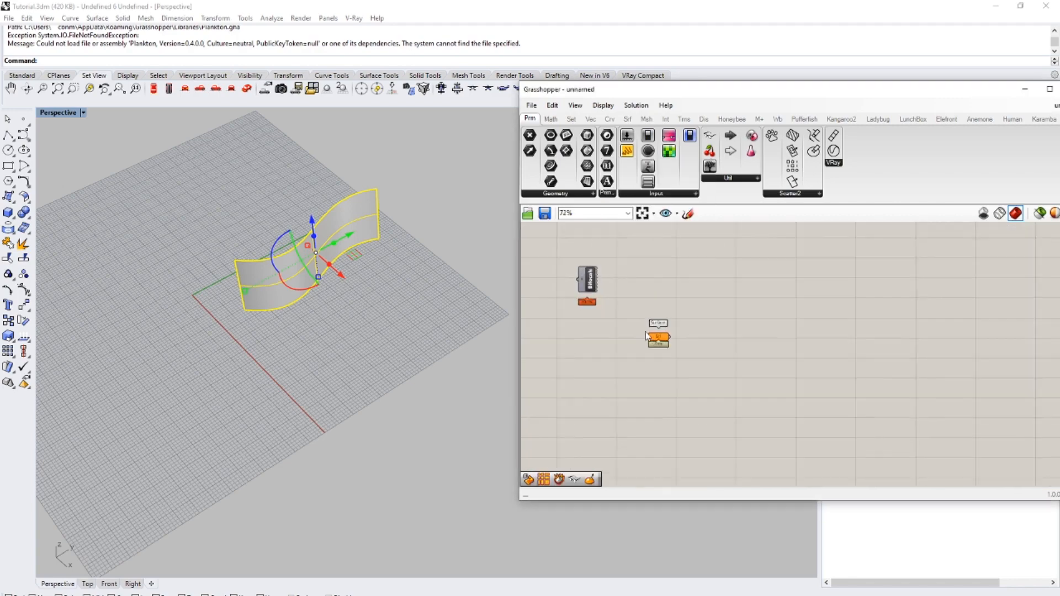
{"action": "left_click", "coordinate": [667, 339]}
{"action": "right_click", "coordinate": [669, 339]}
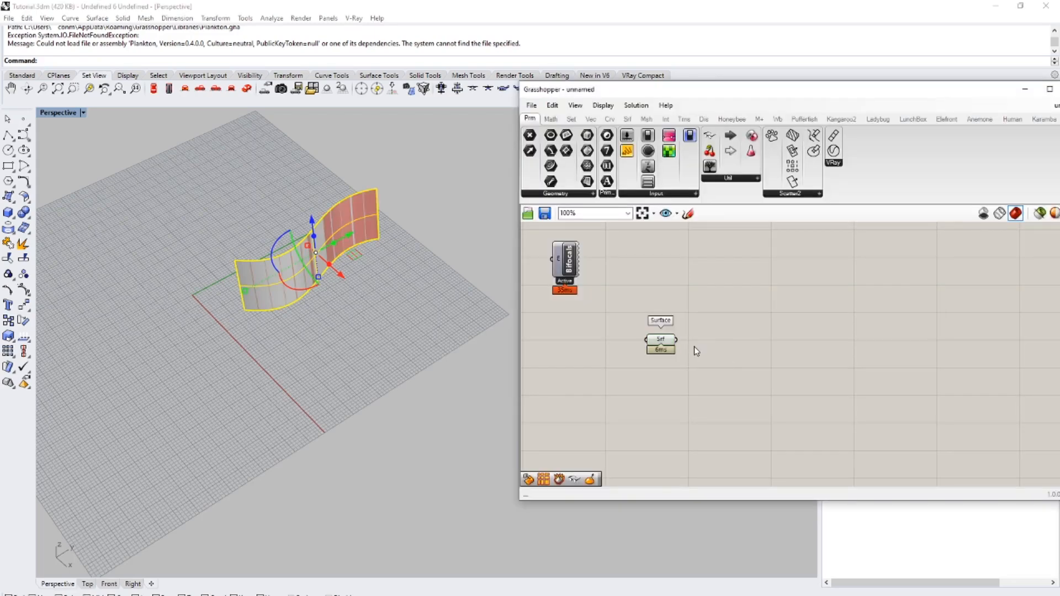
- Reparameterize the Surface parameter
{"action": "left_click", "coordinate": [660, 339]}
{"action": "right_click", "coordinate": [662, 339]}
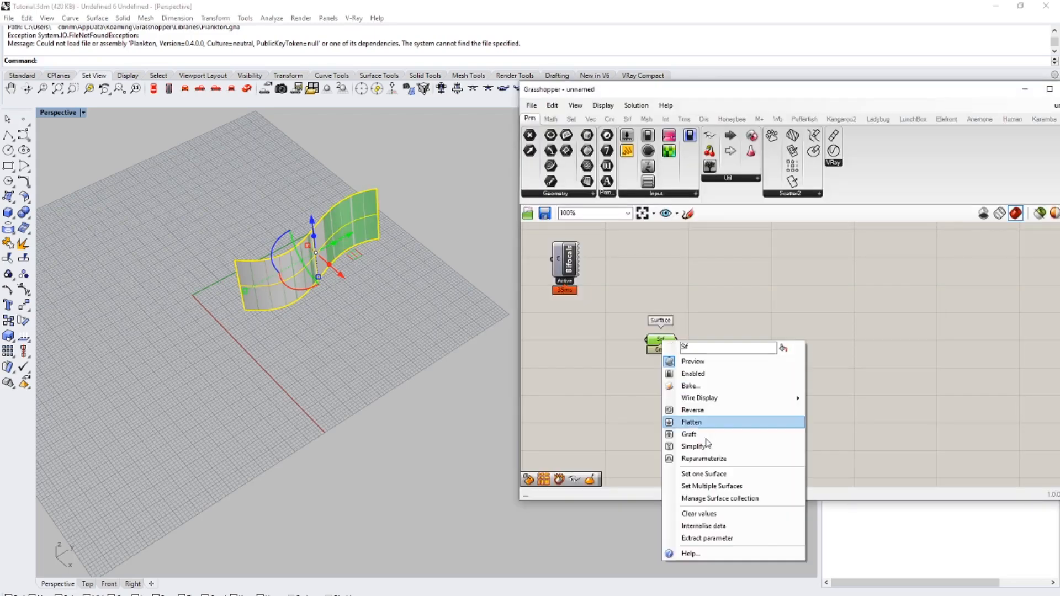
{"action": "left_click", "coordinate": [717, 458]}
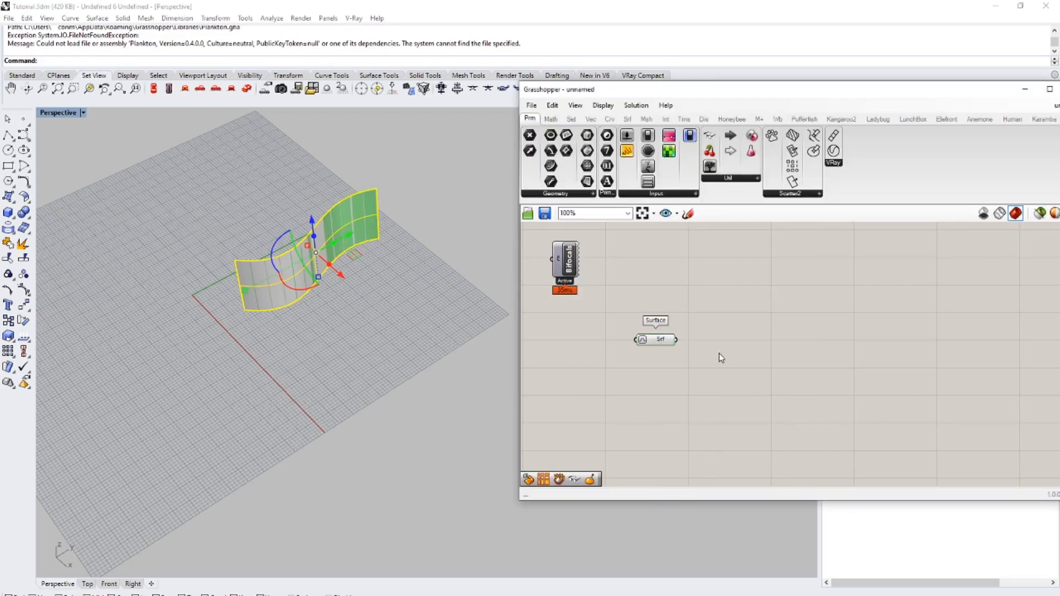
- Add an Evaluate Surface component and connect the Surface parameter to its S input
{"action": "double_click", "coordinate": [719, 354]}
{"action": "type", "text": "evaluate"}
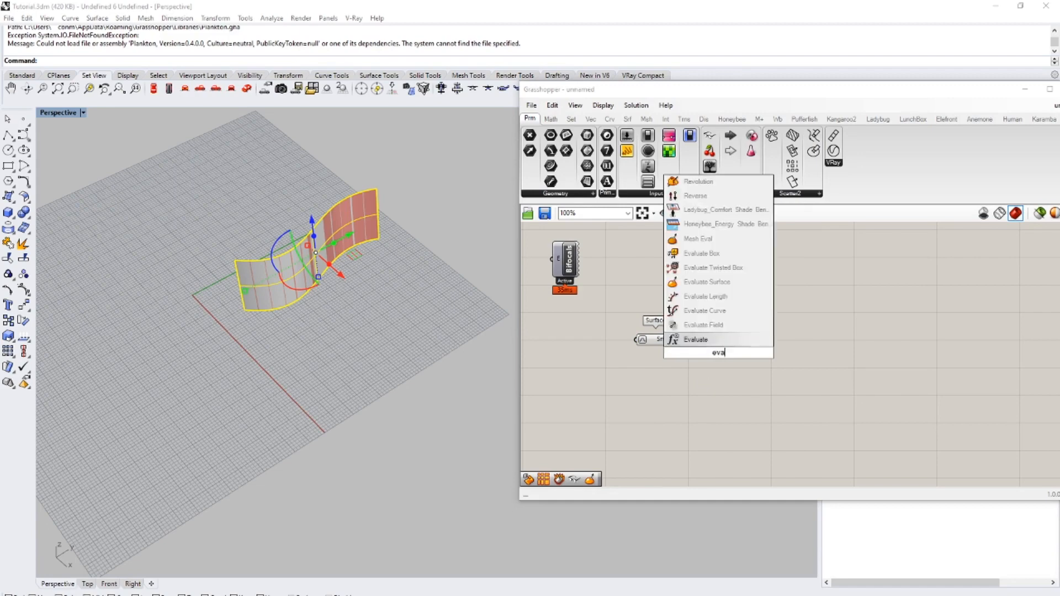
{"action": "left_click", "coordinate": [704, 306]}
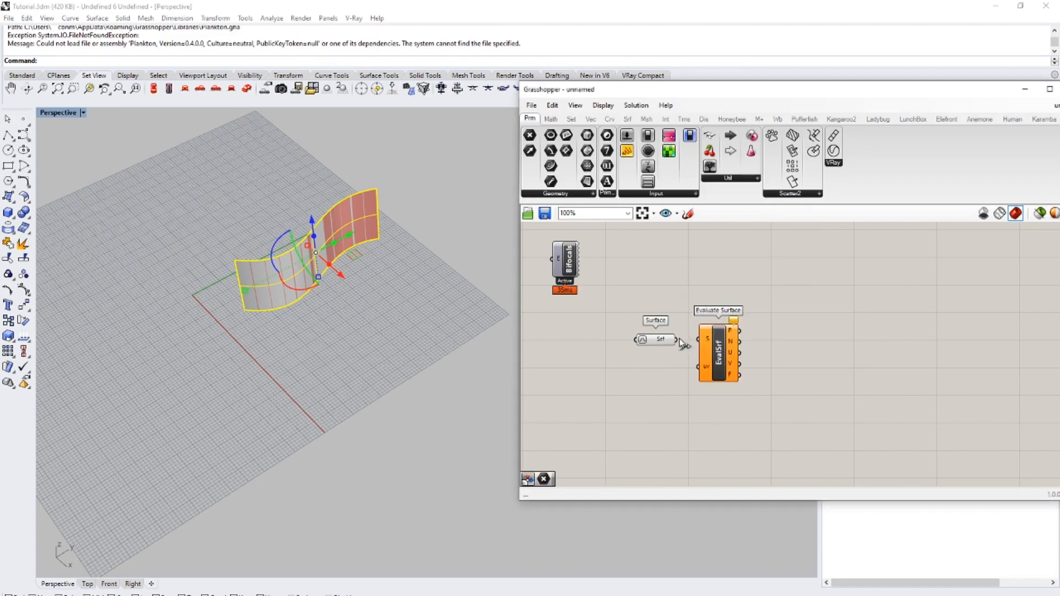
{"action": "left_click_drag", "start_coordinate": [676, 339], "coordinate": [698, 339]}
- Add an MD Slider, connect it to the uv input of Evaluate Surface and set it to 1.0 ; 1.0
{"action": "double_click", "coordinate": [652, 393]}
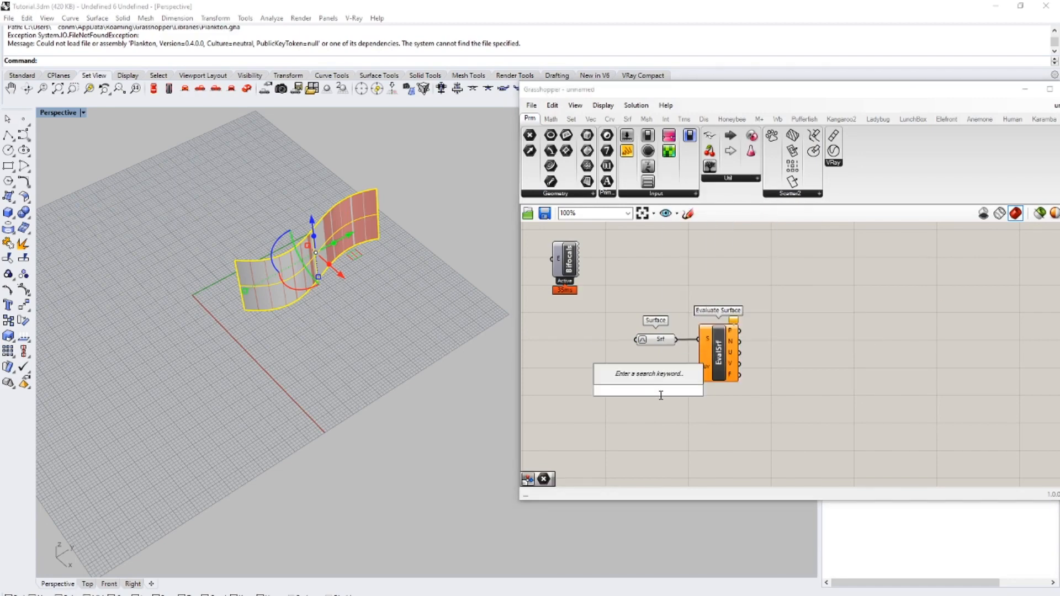
{"action": "type", "text": "md"}
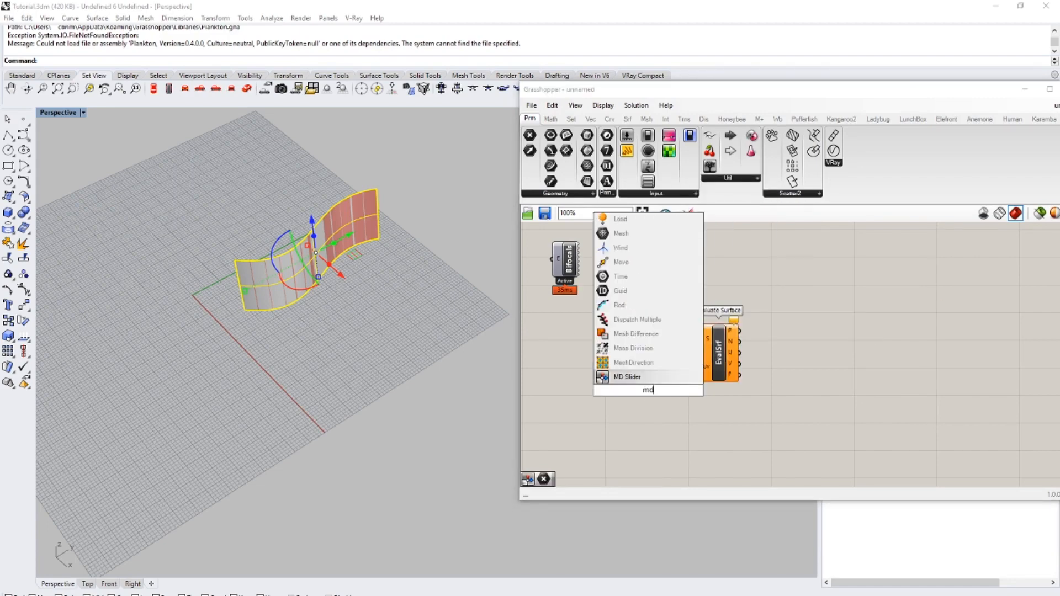
{"action": "left_click", "coordinate": [682, 377]}
{"action": "left_click_drag", "start_coordinate": [663, 365], "coordinate": [668, 408]}
{"action": "left_click", "coordinate": [735, 428]}
{"action": "left_click", "coordinate": [356, 323]}
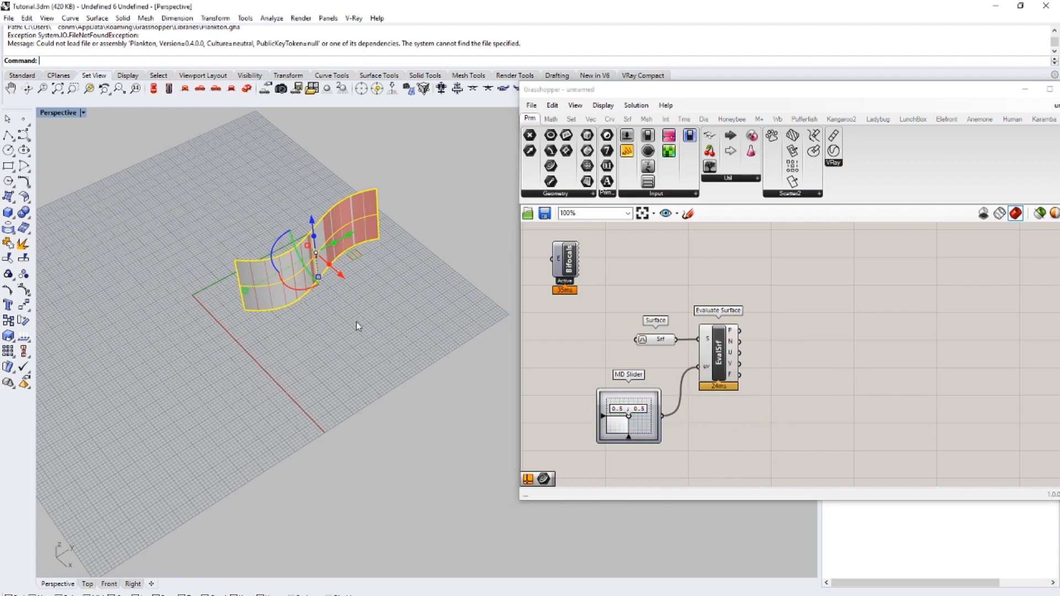
{"action": "left_click", "coordinate": [356, 326]}
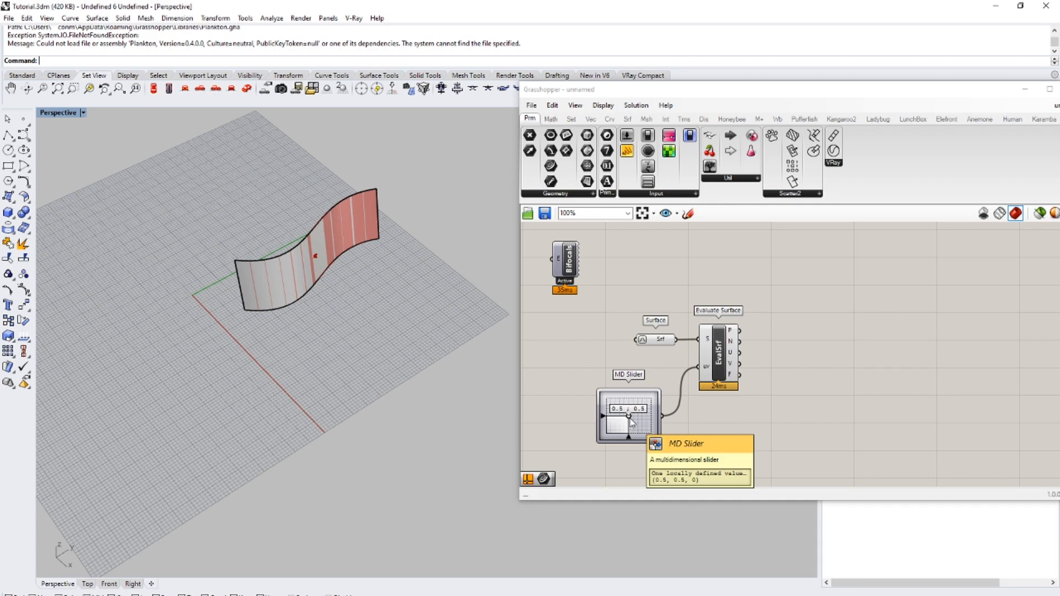
{"action": "left_click_drag", "start_coordinate": [630, 419], "coordinate": [684, 374]}
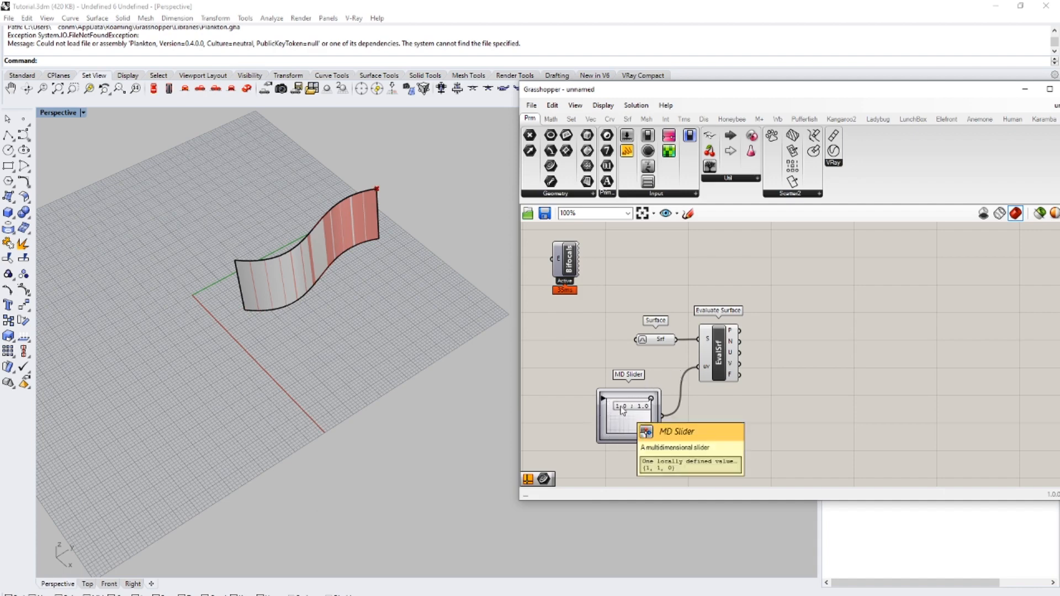
- Add an Iso Curve component above Evaluate Surface and feed it the Surface parameter and the MD Slider's uv value
{"action": "double_click", "coordinate": [721, 270]}
{"action": "type", "text": "ev"}
{"action": "key", "text": "BackSpace"}
{"action": "key", "text": "BackSpace"}
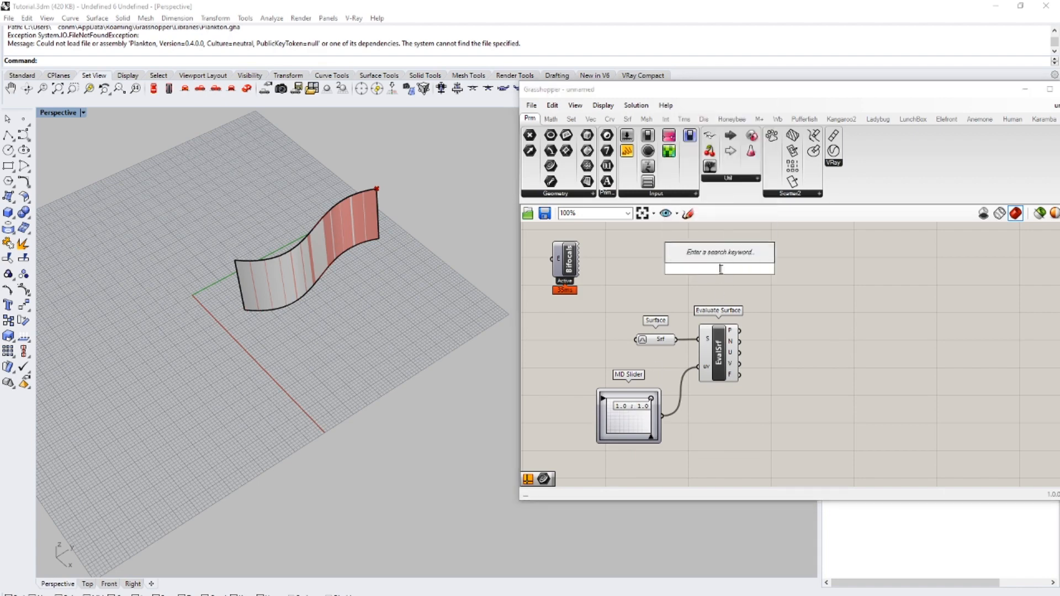
{"action": "type", "text": "iso"}
{"action": "left_click", "coordinate": [732, 255]}
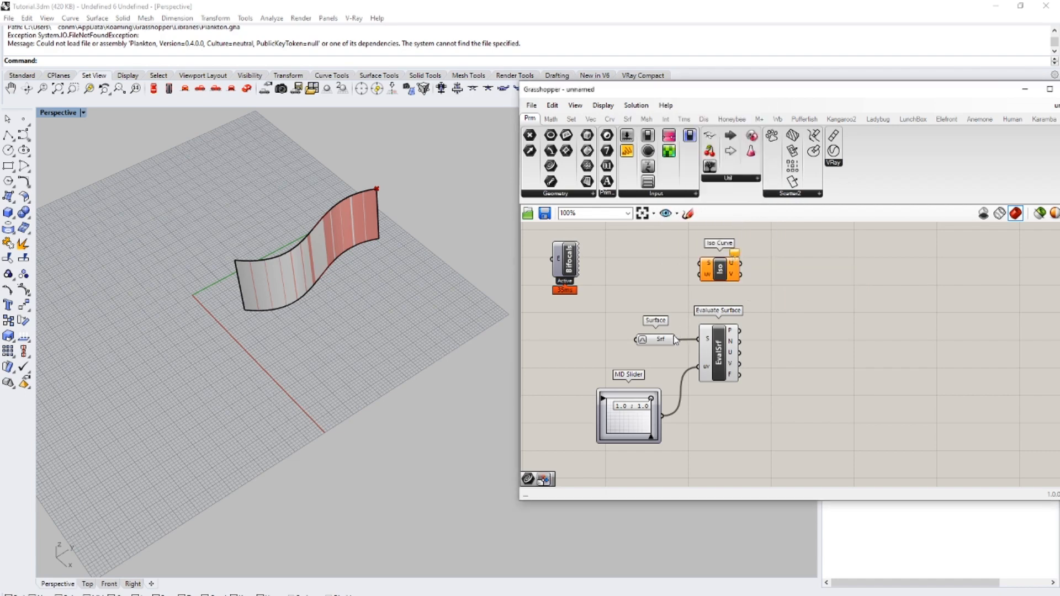
{"action": "left_click_drag", "start_coordinate": [676, 339], "coordinate": [700, 263]}
{"action": "left_click_drag", "start_coordinate": [662, 415], "coordinate": [816, 262]}
- Set the MD Slider to about 0.73 ; 0.8 and connect the Iso Curve's V output to the Curve parameter
{"action": "left_click", "coordinate": [765, 269]}
{"action": "left_click_drag", "start_coordinate": [650, 398], "coordinate": [638, 406]}
{"action": "left_click_drag", "start_coordinate": [734, 276], "coordinate": [801, 271], "text": "shift"}
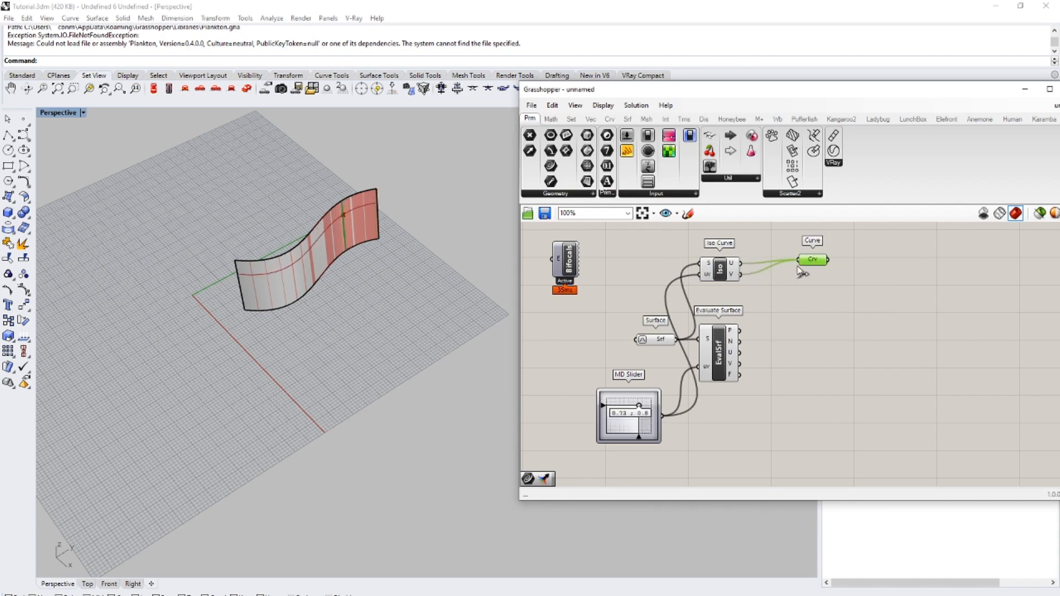
{"action": "left_click", "coordinate": [774, 336]}
- Add an Isotrim component below Evaluate Surface
{"action": "double_click", "coordinate": [755, 429]}
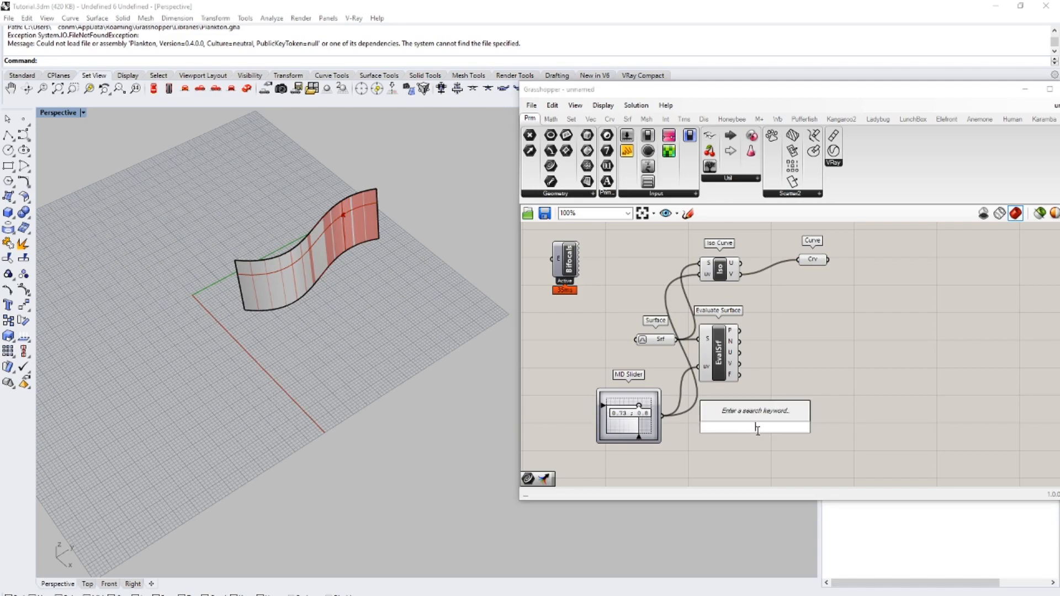
{"action": "type", "text": "iso"}
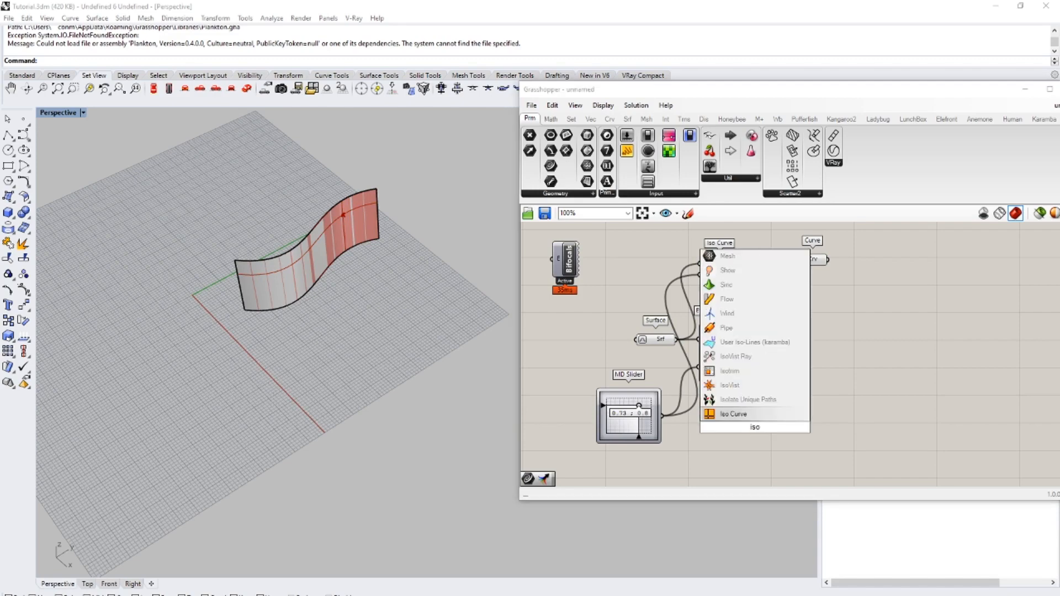
{"action": "left_click", "coordinate": [729, 370]}
- Add a Divide Domain² component, connect the Surface parameter to its domain input and place it below Isotrim
{"action": "scroll", "coordinate": [739, 384], "scroll_direction": "up", "scroll_amount": 2}
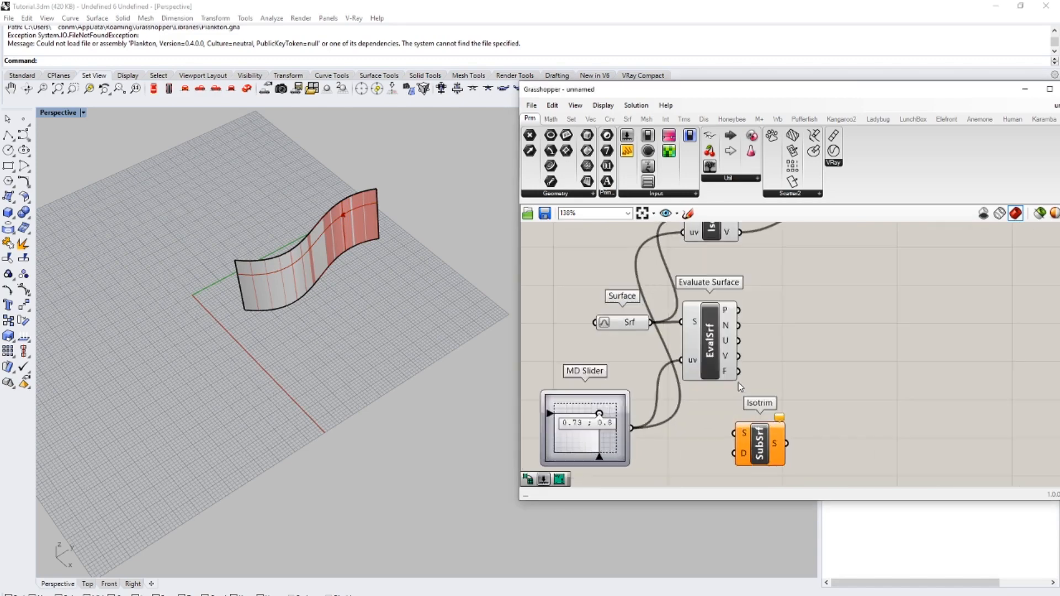
{"action": "double_click", "coordinate": [694, 432]}
{"action": "type", "text": "divide doma"}
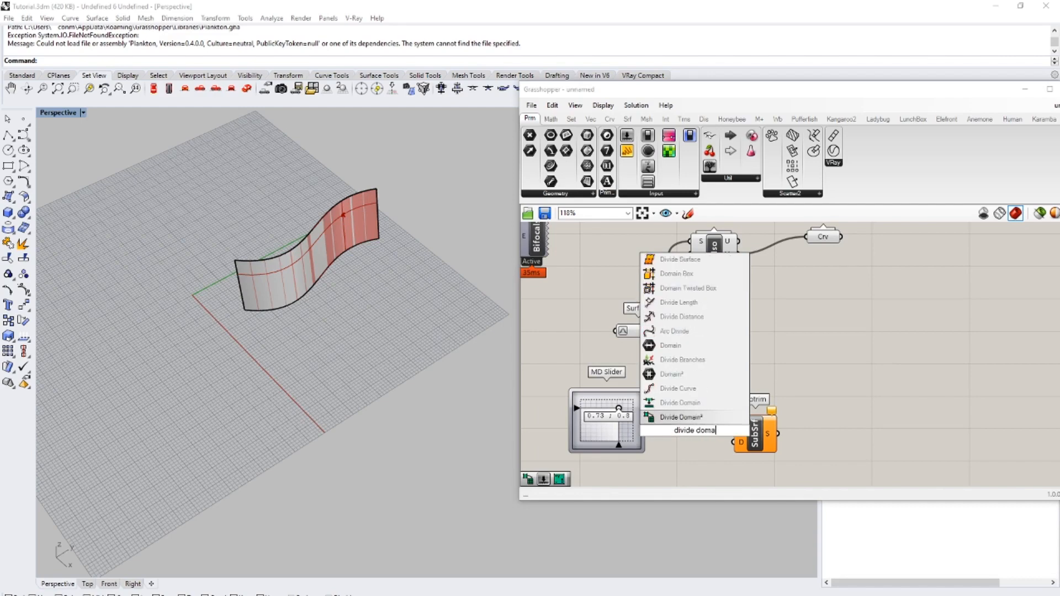
{"action": "key", "text": "Return"}
{"action": "scroll", "coordinate": [670, 422], "scroll_direction": "down", "scroll_amount": 3}
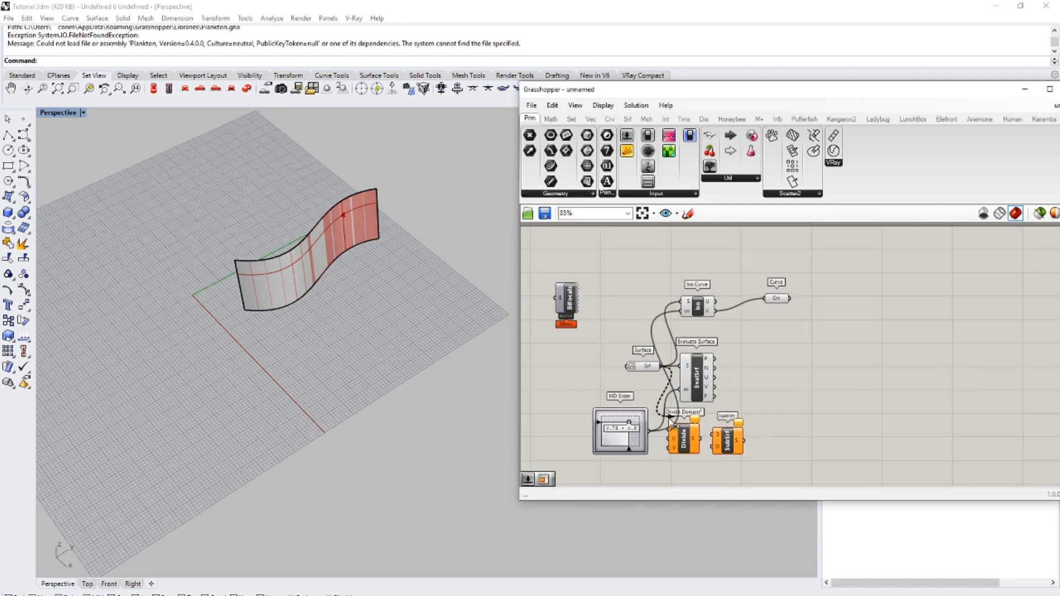
{"action": "left_click_drag", "start_coordinate": [669, 419], "coordinate": [668, 429]}
{"action": "left_click_drag", "start_coordinate": [684, 439], "coordinate": [692, 474]}
{"action": "right_click_drag", "start_coordinate": [635, 481], "coordinate": [649, 451]}
{"action": "scroll", "coordinate": [649, 452], "scroll_direction": "up", "scroll_amount": 2}
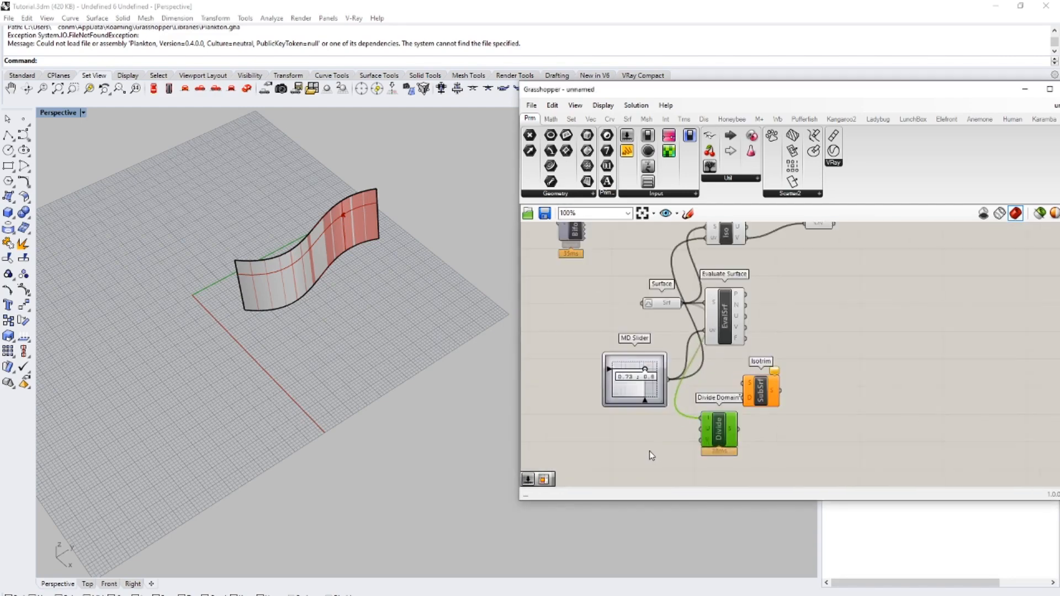
- Add a slider of 10 for Divide Domain²'s U and V counts, then feed Isotrim the Surface and the divided segments
{"action": "scroll", "coordinate": [649, 452], "scroll_direction": "down", "scroll_amount": 1}
{"action": "double_click", "coordinate": [648, 448]}
{"action": "type", "text": "10"}
{"action": "key", "text": "Return"}
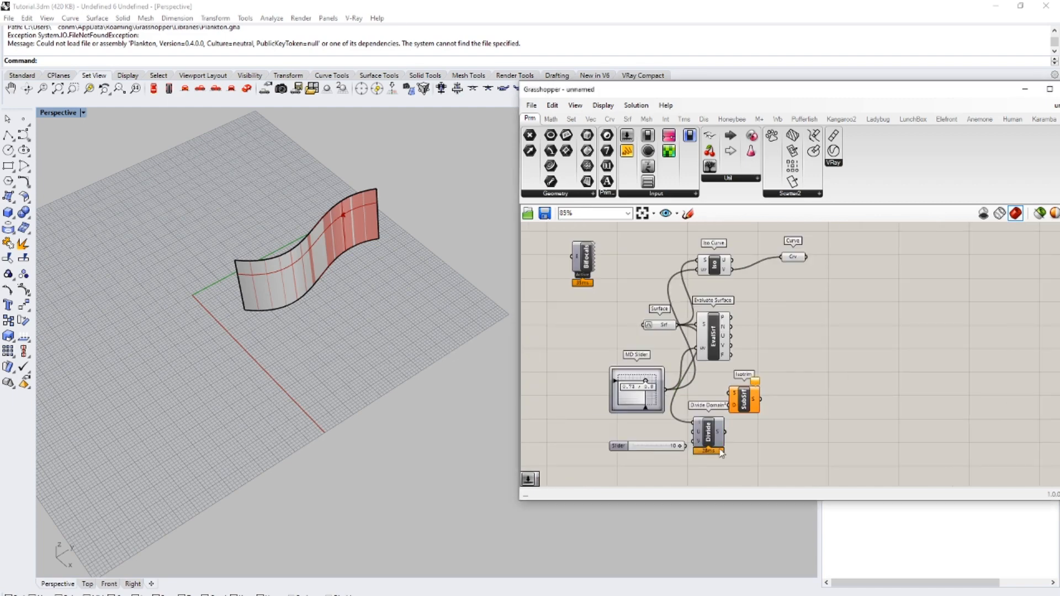
{"action": "left_click_drag", "start_coordinate": [694, 440], "coordinate": [676, 325]}
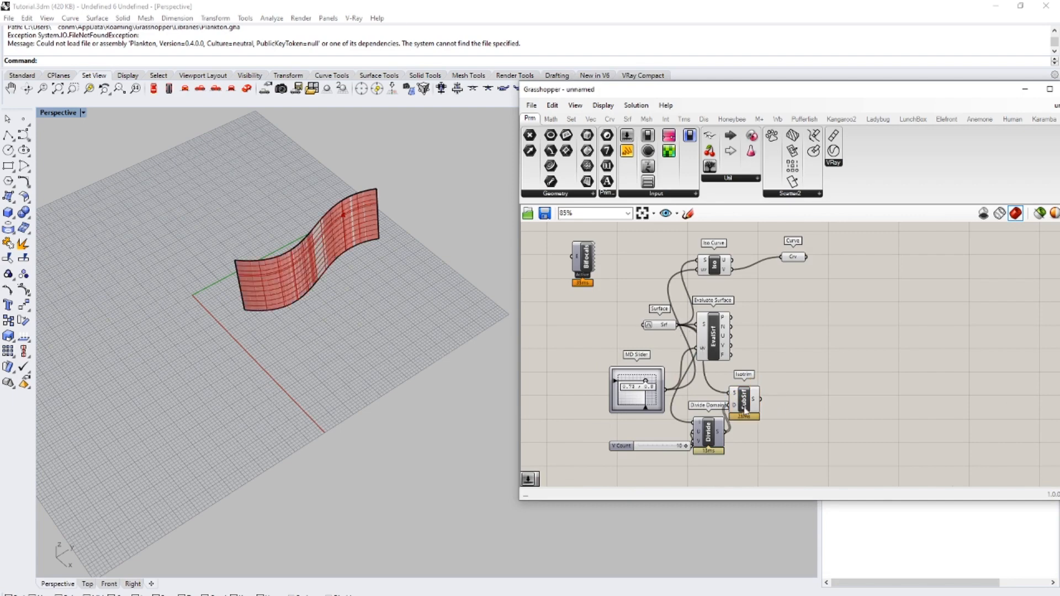
- Select Isotrim and preview only selected objects to inspect its subdivision, and restore the full preview
{"action": "left_click", "coordinate": [743, 406]}
{"action": "left_click", "coordinate": [327, 318]}
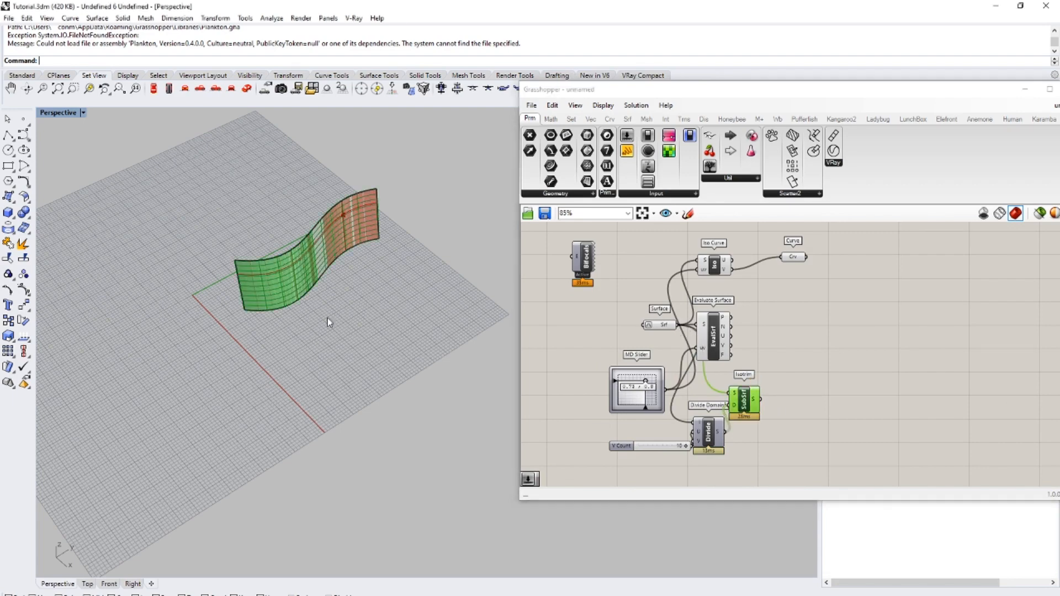
{"action": "left_click", "coordinate": [1039, 214]}
{"action": "left_click", "coordinate": [927, 341]}
{"action": "left_click", "coordinate": [1038, 213]}
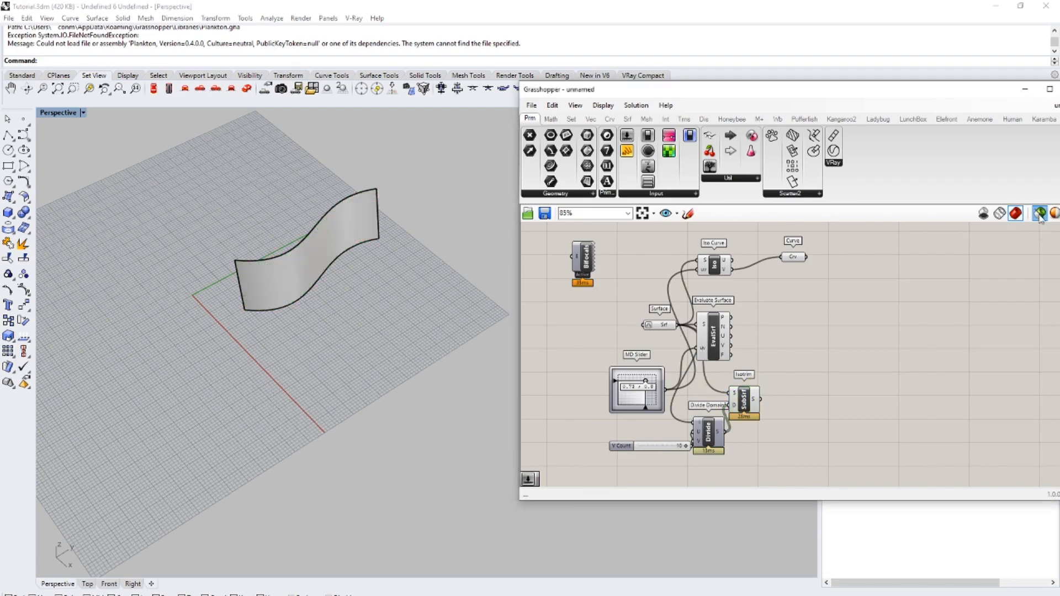
- Move Isotrim away from Divide Domain² and turn off the preview of Surface, Iso Curve, Evaluate Surface and Curve
{"action": "left_click_drag", "start_coordinate": [753, 406], "coordinate": [798, 387]}
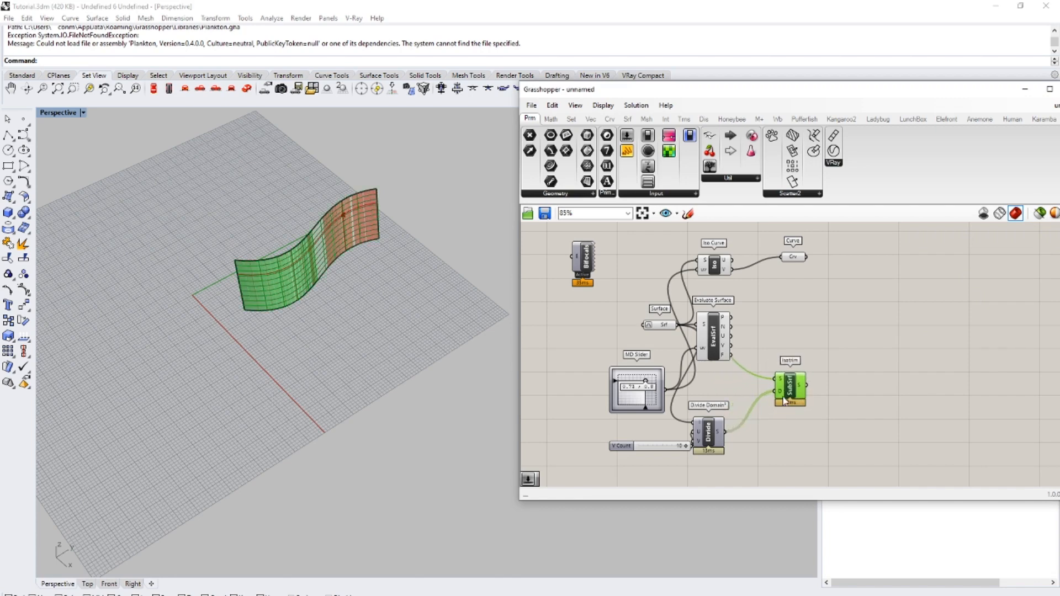
{"action": "left_click", "coordinate": [775, 469]}
{"action": "left_click_drag", "start_coordinate": [775, 470], "coordinate": [601, 222]}
{"action": "left_click_drag", "start_coordinate": [868, 301], "coordinate": [742, 222], "text": "shift"}
{"action": "middle_click", "coordinate": [829, 287]}
{"action": "left_click", "coordinate": [903, 303]}
{"action": "left_click", "coordinate": [907, 307]}
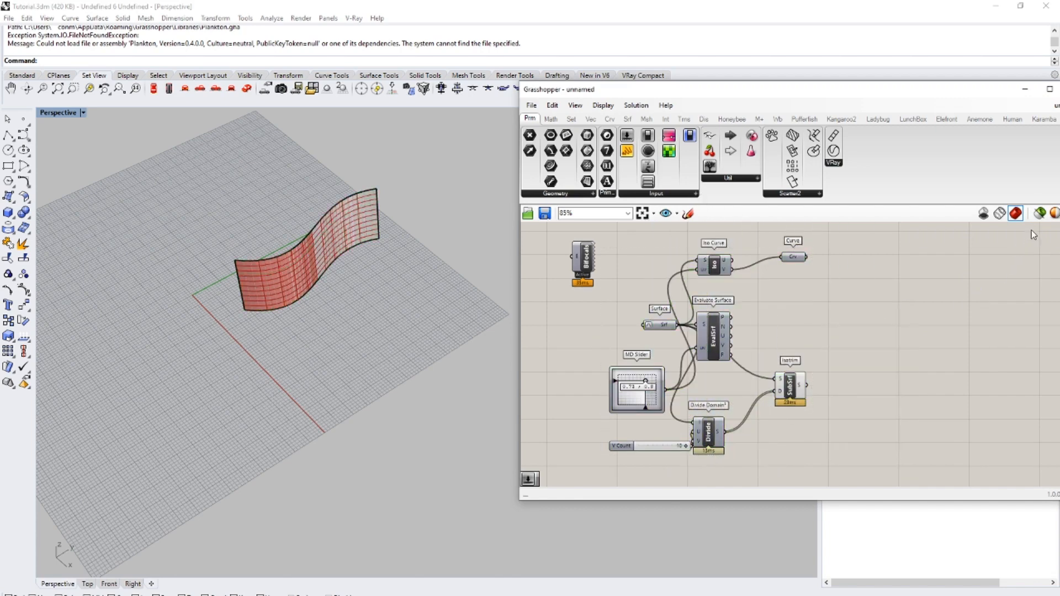
- Isolate the preview of Isotrim alone once more, and switch back to previewing all components
{"action": "left_click", "coordinate": [1039, 213]}
{"action": "left_click", "coordinate": [788, 386]}
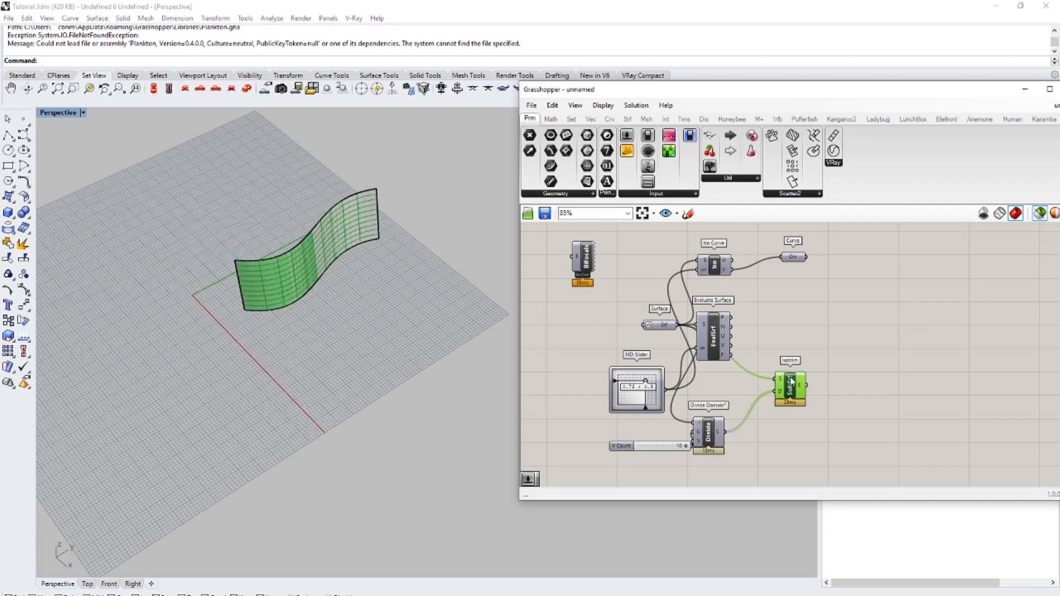
{"action": "left_click", "coordinate": [1039, 213]}
{"action": "left_click", "coordinate": [923, 334]}
- Hide the original lofted surface in the Rhino model and view the Isotrim panels from a lower, closer angle
{"action": "right_click_drag", "start_coordinate": [290, 350], "coordinate": [308, 287]}
{"action": "left_click", "coordinate": [311, 247]}
{"action": "key", "text": "ctrl+h"}
{"action": "scroll", "coordinate": [317, 209], "scroll_direction": "up", "scroll_amount": 5}
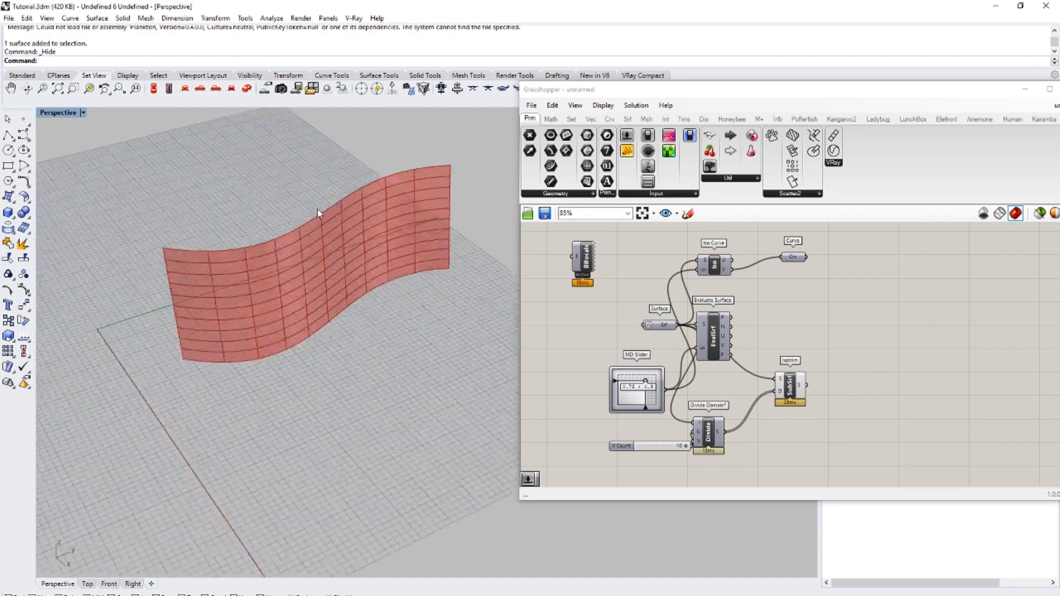
{"action": "right_click_drag", "start_coordinate": [293, 197], "coordinate": [315, 182]}
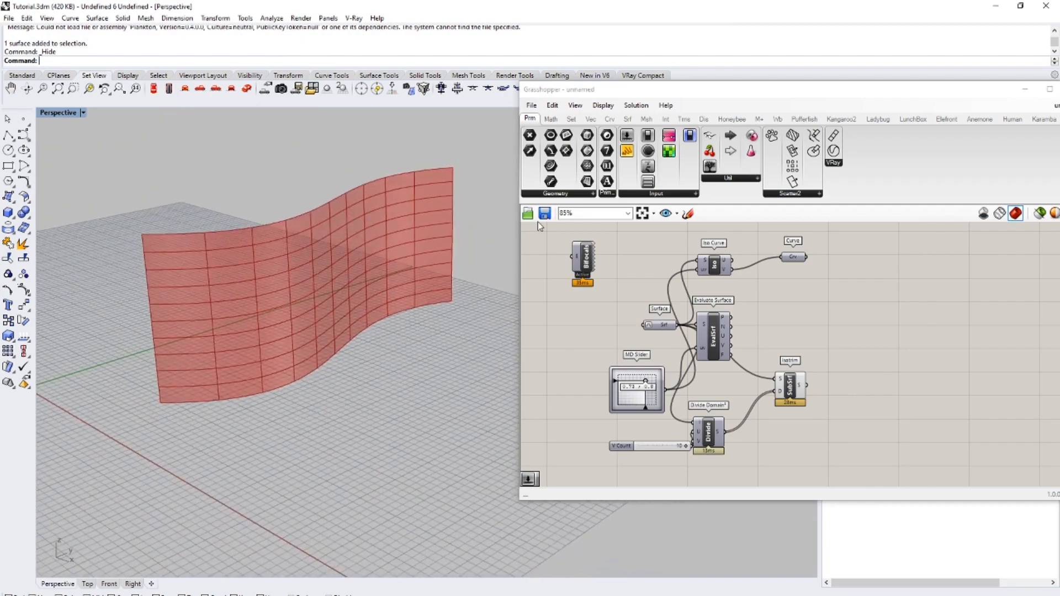
- Move the evaluation, iso curve and subdivision components away from the Surface parameter, and reposition Surface in the freed space
{"action": "scroll", "coordinate": [641, 282], "scroll_direction": "down", "scroll_amount": 3}
{"action": "left_click", "coordinate": [639, 307]}
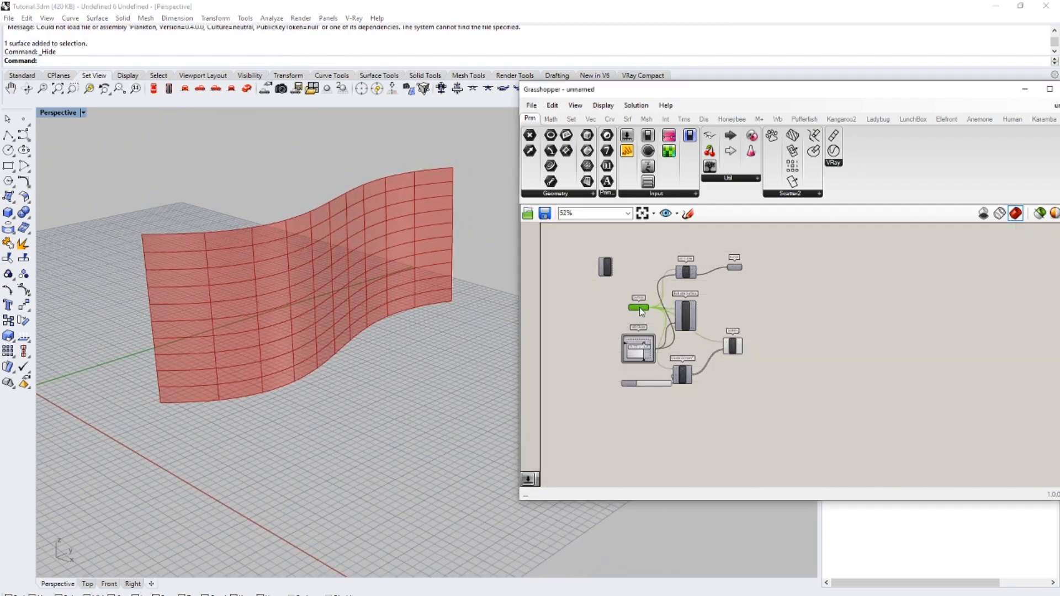
{"action": "left_click_drag", "start_coordinate": [764, 413], "coordinate": [658, 255]}
{"action": "left_click_drag", "start_coordinate": [689, 309], "coordinate": [669, 293]}
{"action": "left_click", "coordinate": [707, 269]}
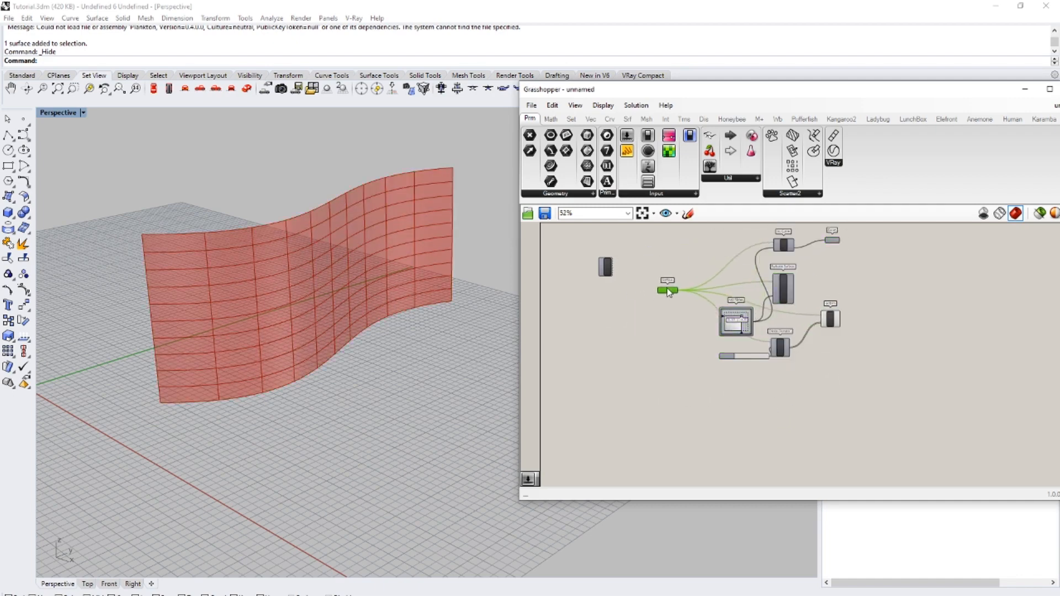
- Group all the components downstream of the Surface parameter, including the MD Slider and the count slider
{"action": "left_click_drag", "start_coordinate": [881, 397], "coordinate": [711, 225]}
{"action": "right_click", "coordinate": [711, 225]}
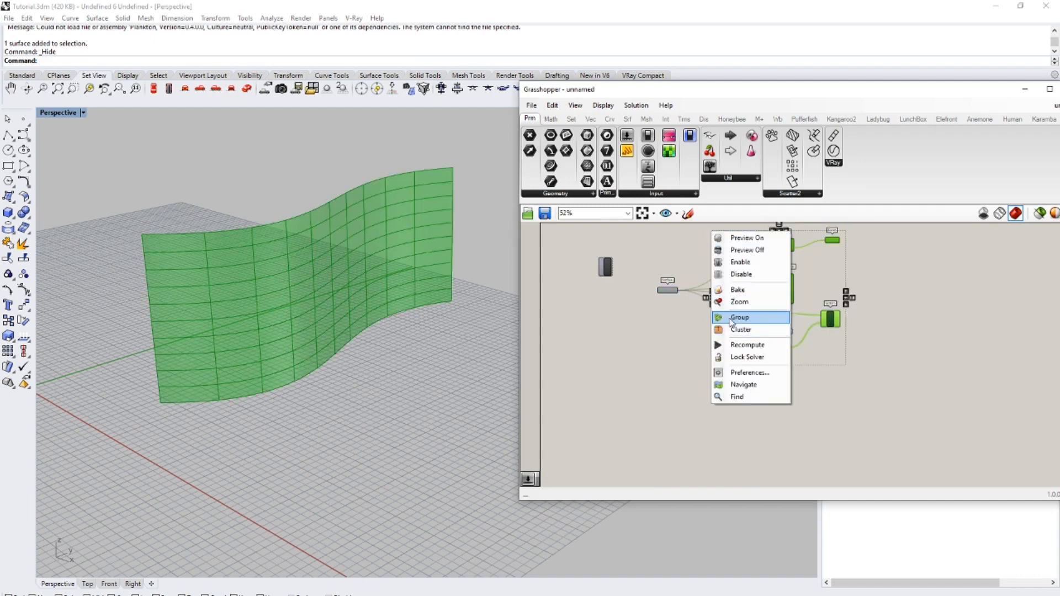
{"action": "left_click", "coordinate": [729, 315]}
- Add a Mesh Surface component, connect the Surface parameter to it and place it just below the group
{"action": "double_click", "coordinate": [712, 413]}
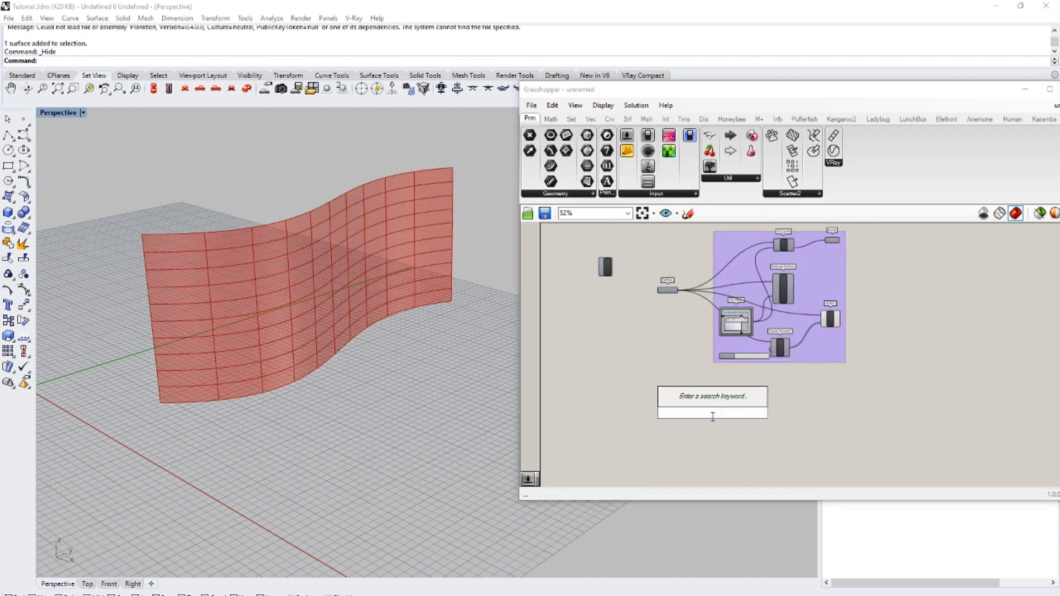
{"action": "type", "text": "mesh sur"}
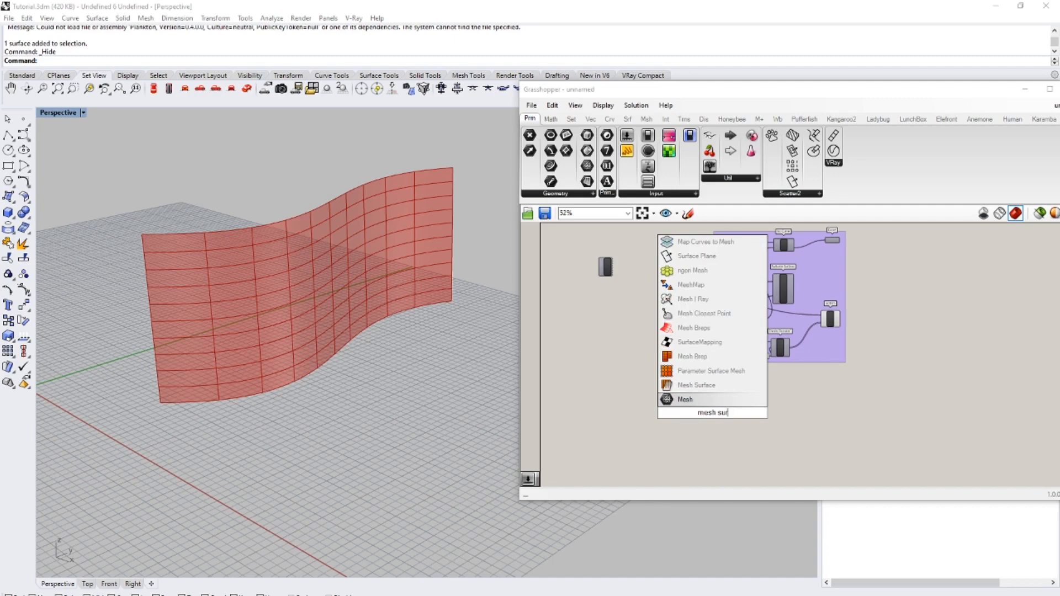
{"action": "left_click", "coordinate": [717, 382]}
{"action": "scroll", "coordinate": [750, 339], "scroll_direction": "up", "scroll_amount": 3}
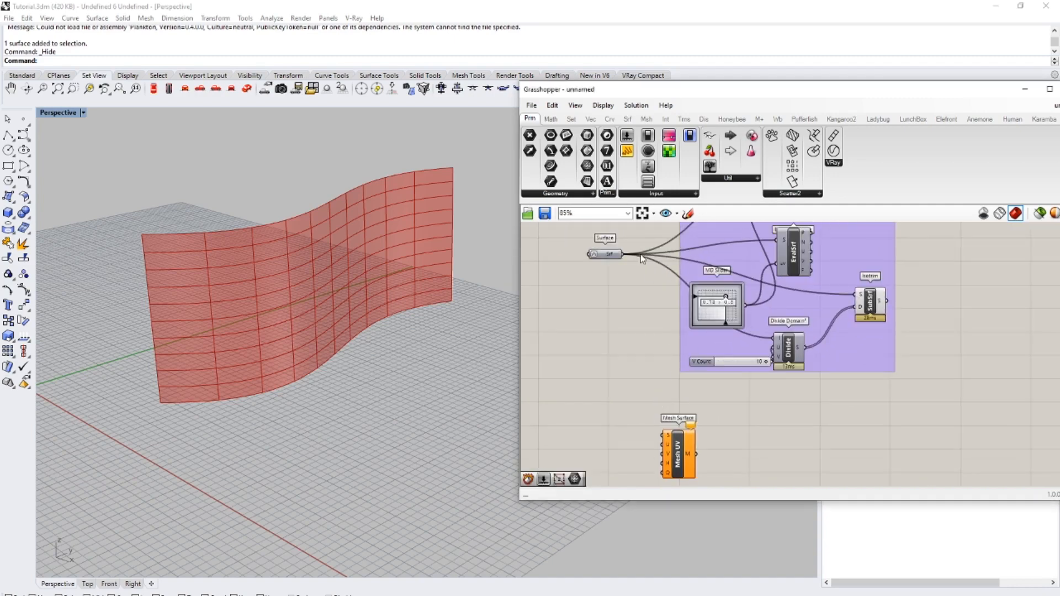
{"action": "left_click_drag", "start_coordinate": [622, 255], "coordinate": [752, 422]}
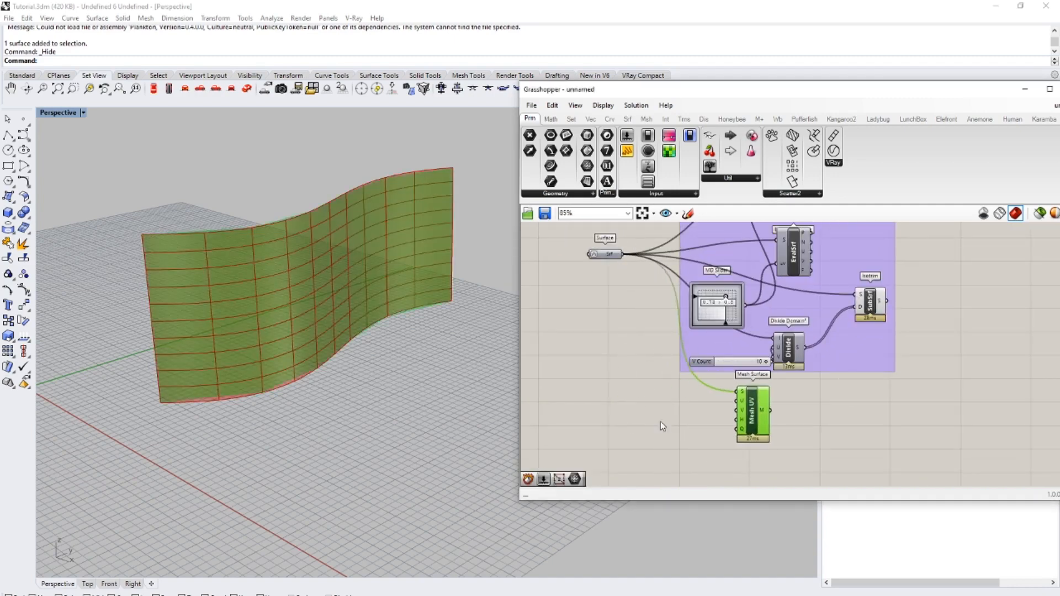
- Add a number slider set to 10 and connect it to Mesh Surface's U and V count inputs
{"action": "double_click", "coordinate": [652, 425]}
{"action": "type", "text": "10"}
{"action": "key", "text": "Return"}
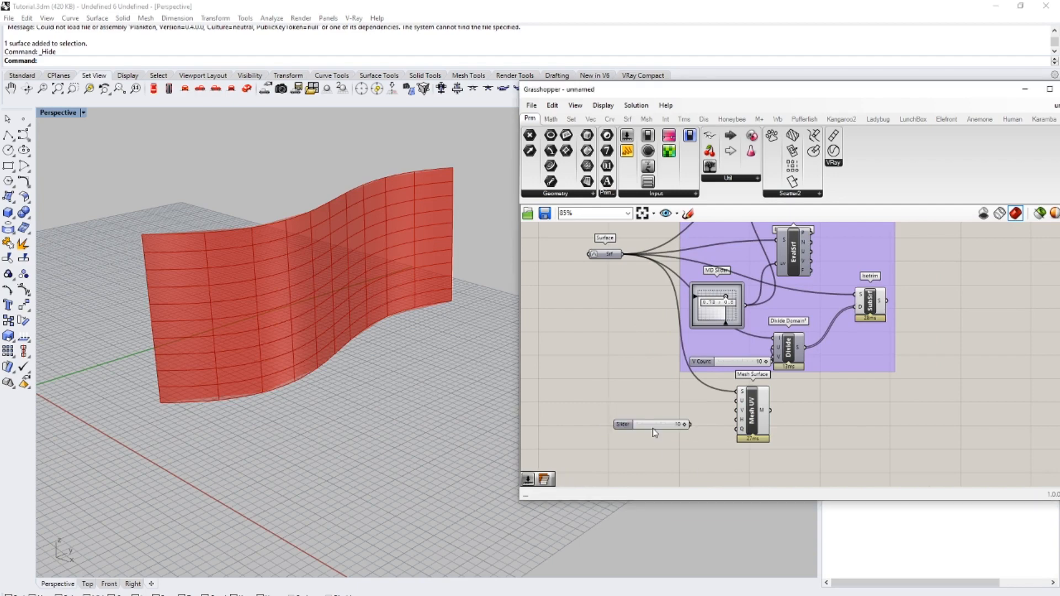
{"action": "left_click_drag", "start_coordinate": [737, 400], "coordinate": [747, 434]}
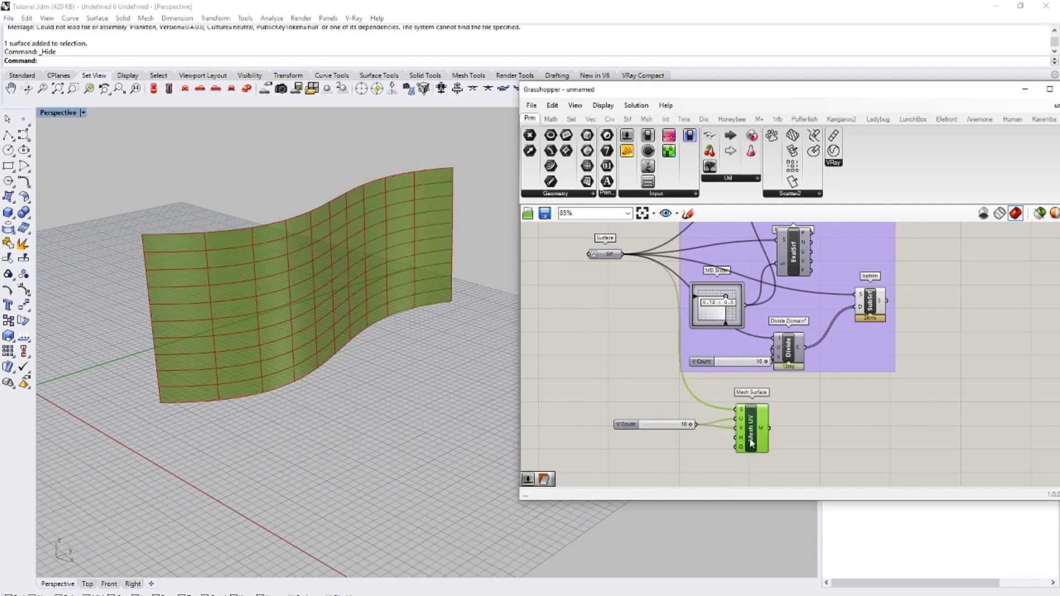
{"action": "double_click", "coordinate": [818, 433]}
{"action": "type", "text": "mesh"}
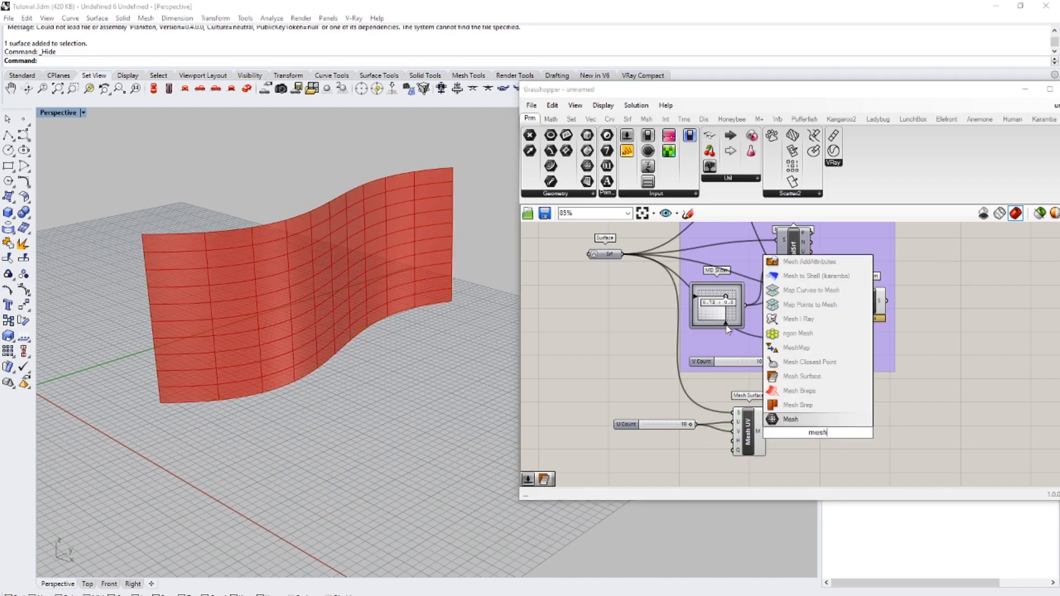
{"action": "left_click", "coordinate": [801, 230]}
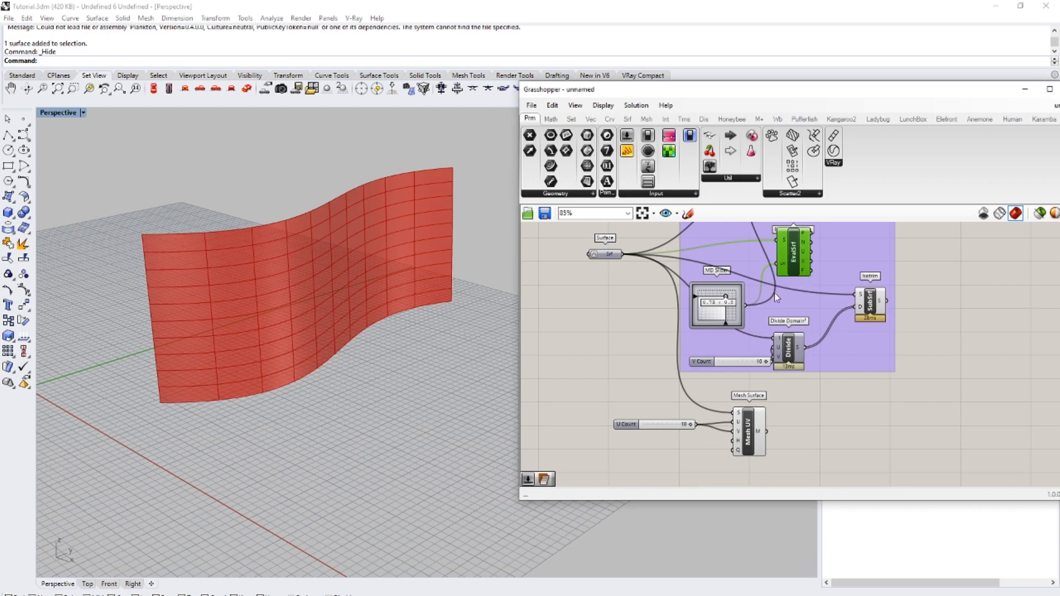
{"action": "left_click", "coordinate": [786, 428]}
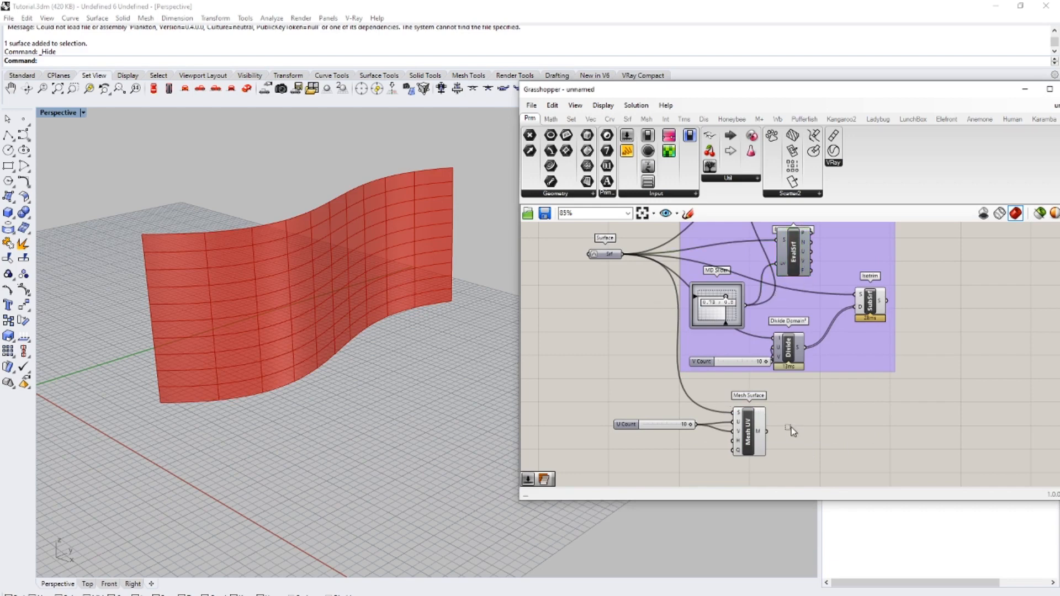
- Add a Deconstruct Mesh component beside Mesh Surface and connect the Mesh Surface output to its mesh input
{"action": "double_click", "coordinate": [794, 427]}
{"action": "type", "text": "m"}
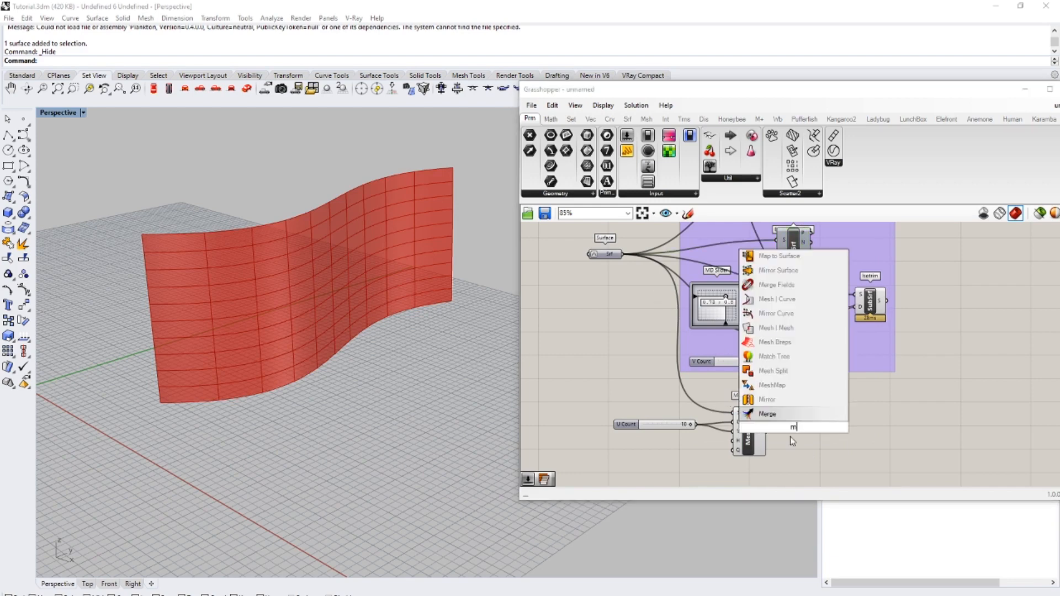
{"action": "key", "text": "BackSpace"}
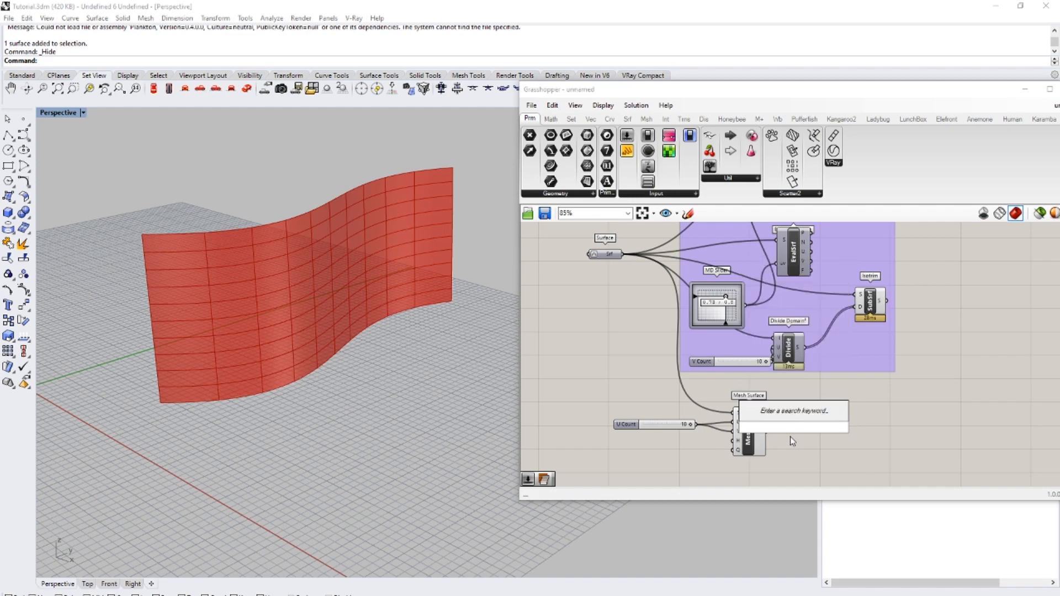
{"action": "type", "text": "mesh ex"}
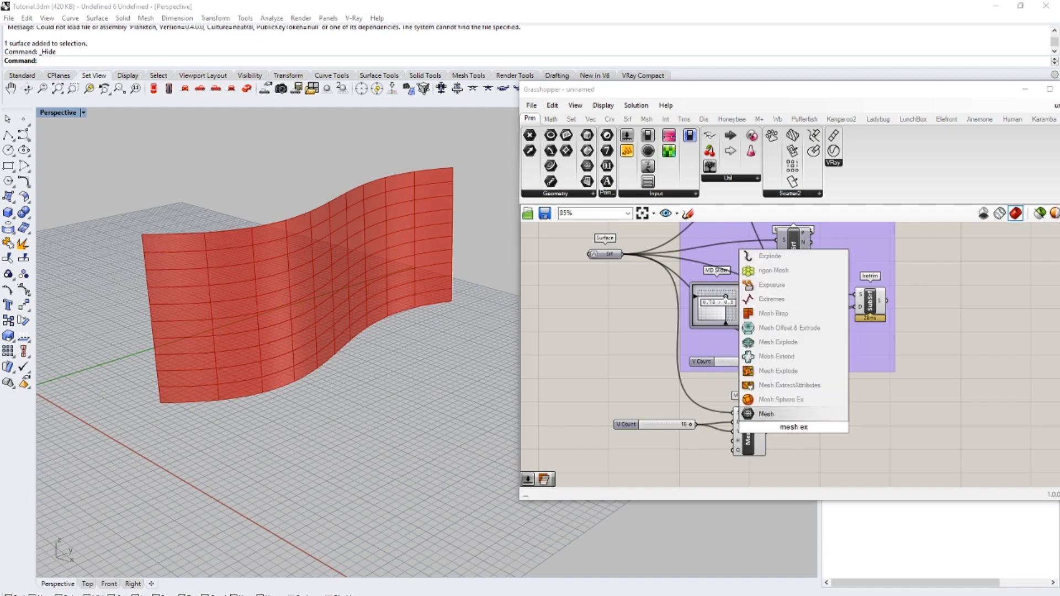
{"action": "key", "text": "BackSpace"}
{"action": "key", "text": "BackSpace"}
{"action": "type", "text": "deco"}
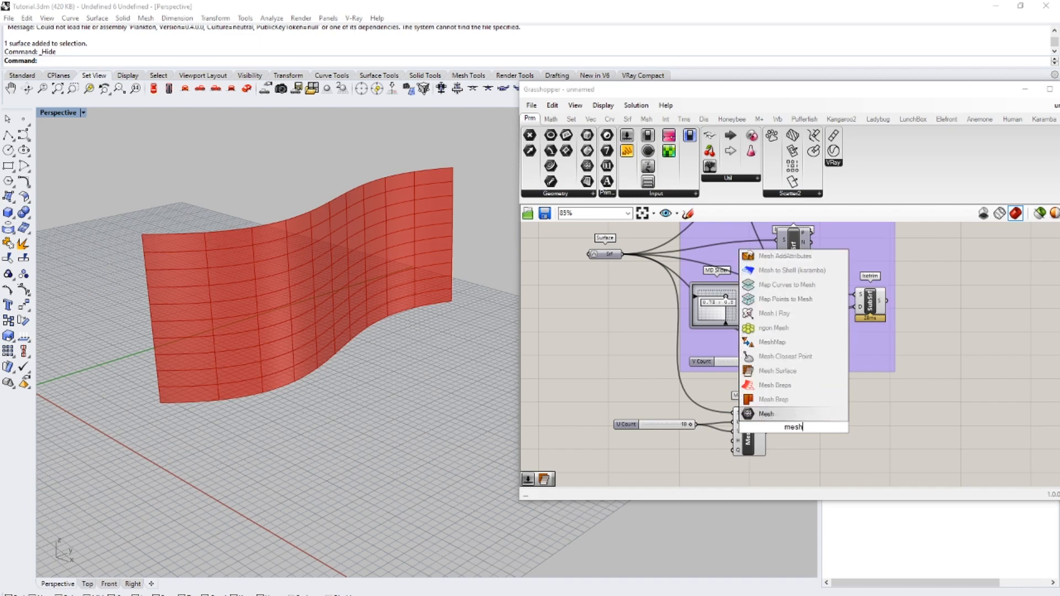
{"action": "left_click", "coordinate": [784, 399]}
{"action": "scroll", "coordinate": [784, 419], "scroll_direction": "up", "scroll_amount": 3}
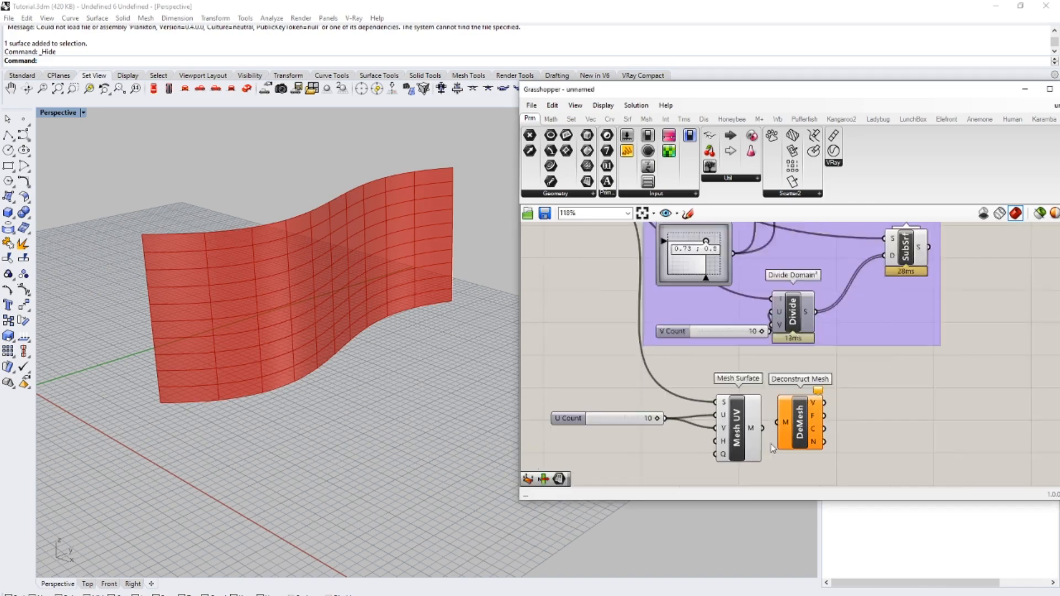
{"action": "left_click_drag", "start_coordinate": [760, 425], "coordinate": [777, 418]}
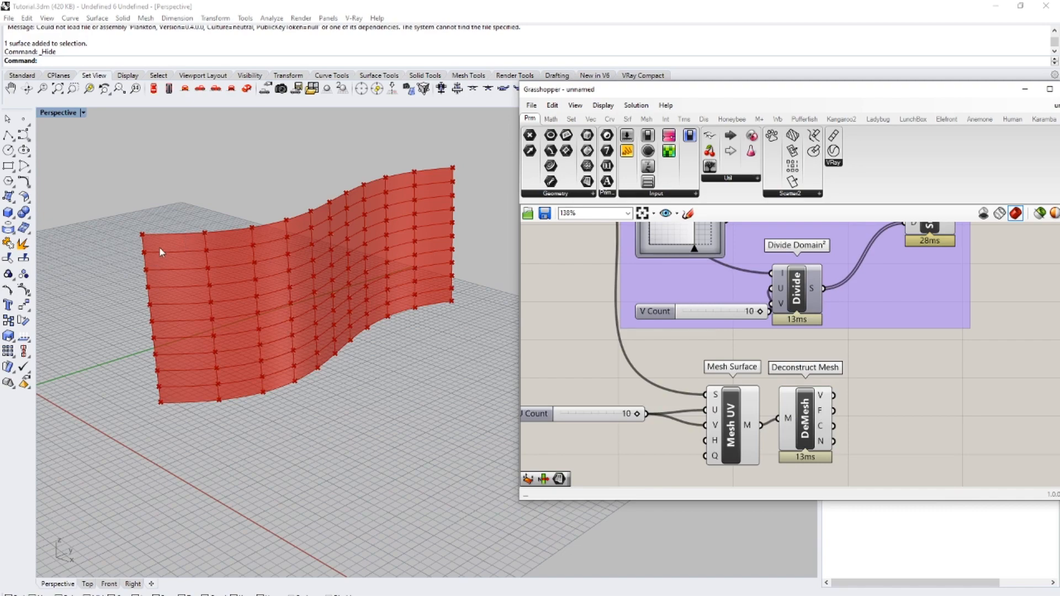
- Select Deconstruct Mesh to examine the mesh vertices highlighted in the Perspective viewport
{"action": "scroll", "coordinate": [699, 355], "scroll_direction": "down", "scroll_amount": 4}
{"action": "scroll", "coordinate": [737, 387], "scroll_direction": "up", "scroll_amount": 4}
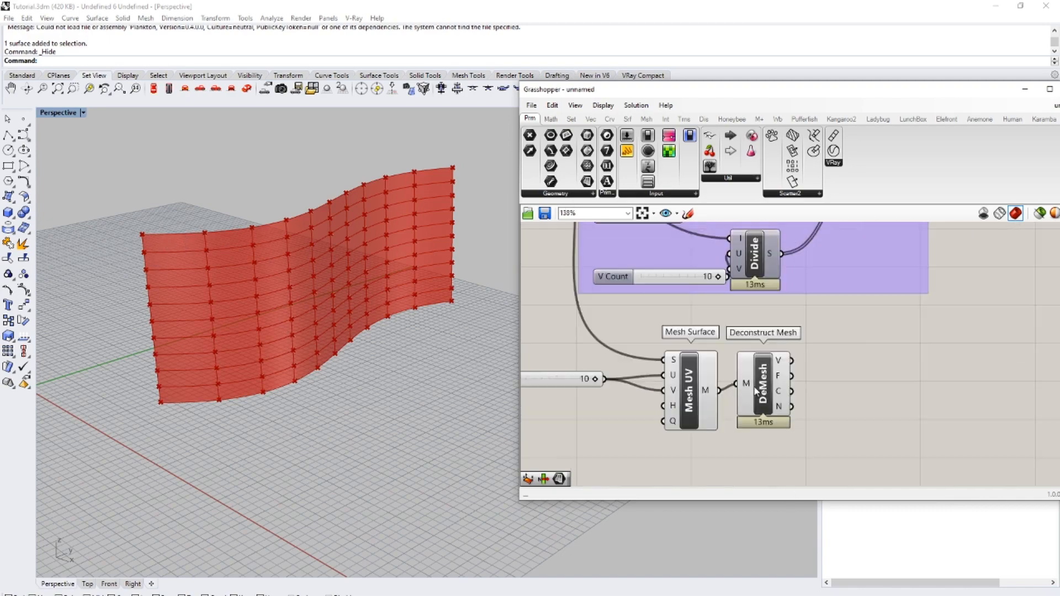
{"action": "left_click", "coordinate": [753, 387]}
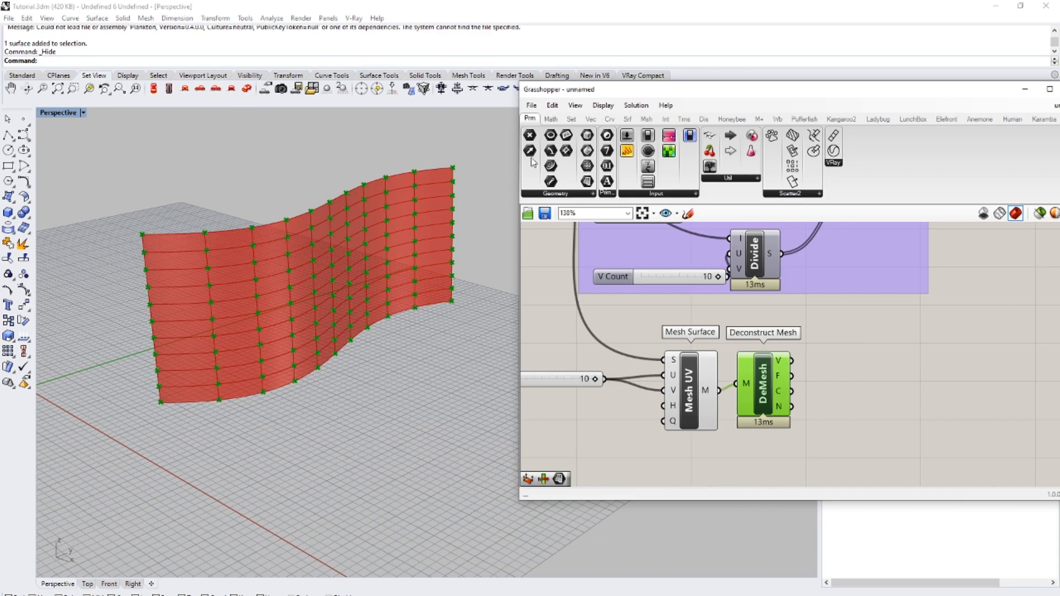
- Save the Grasshopper definition as Tutorial02 in the Tutorial folder
{"action": "left_click", "coordinate": [531, 105]}
{"action": "left_click", "coordinate": [562, 172]}
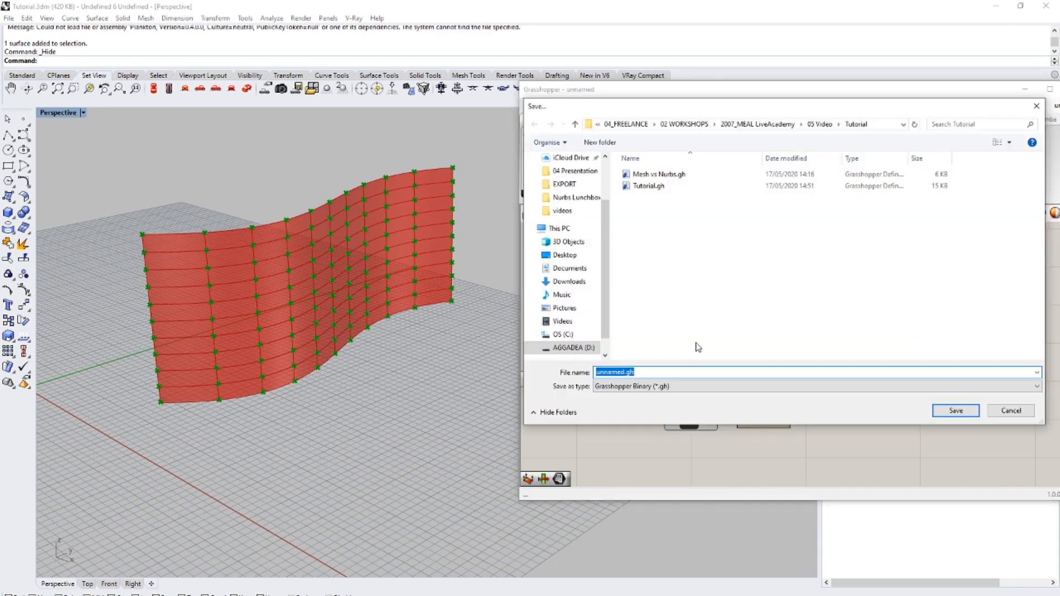
{"action": "type", "text": "Tutorial02"}
{"action": "key", "text": "Return"}
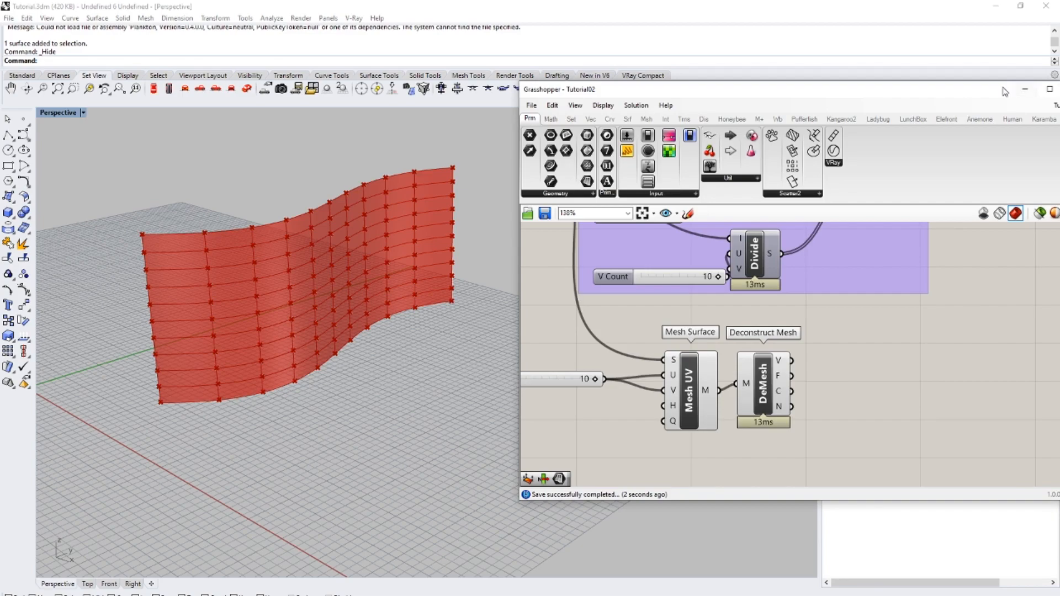
- Switch to Maya and delete all the existing objects in the perspective scene
{"action": "left_click_drag", "start_coordinate": [662, 89], "coordinate": [601, 90]}
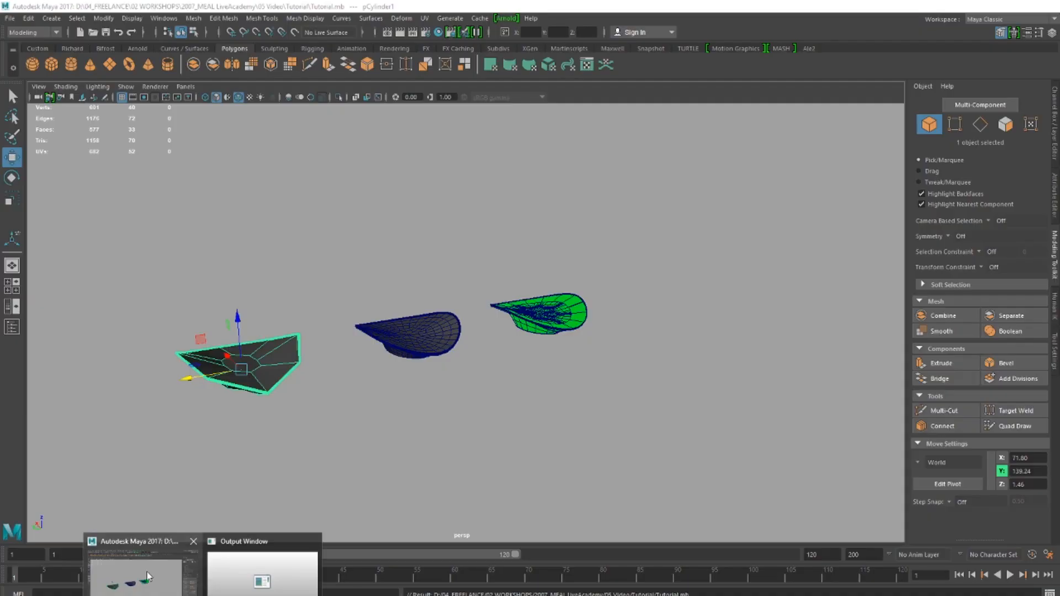
{"action": "left_click", "coordinate": [180, 591]}
{"action": "left_click_drag", "start_coordinate": [428, 347], "coordinate": [368, 366], "text": "alt"}
{"action": "left_click_drag", "start_coordinate": [623, 406], "coordinate": [218, 204]}
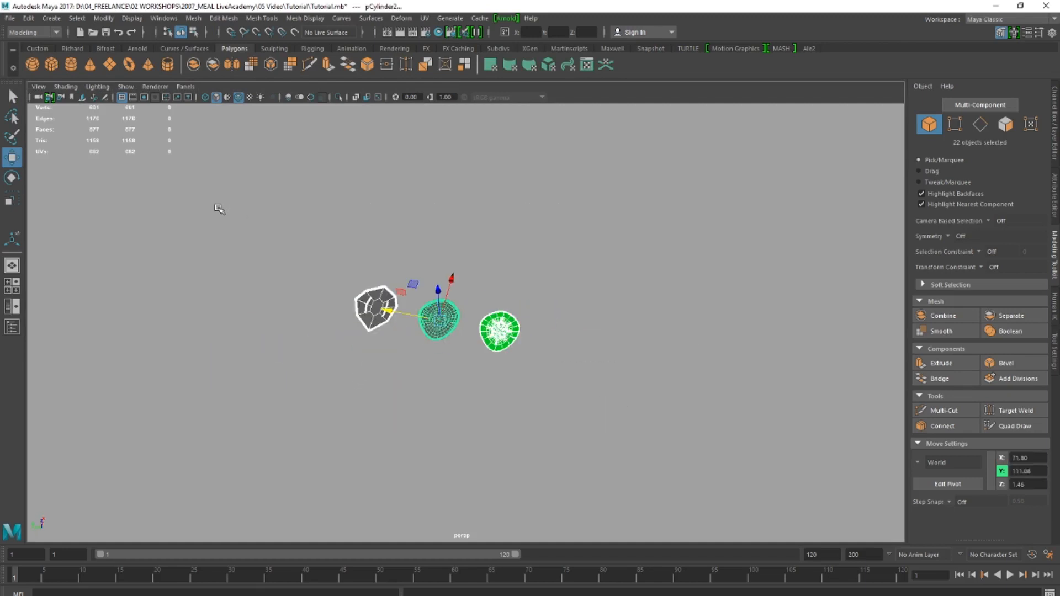
{"action": "key", "text": "Delete"}
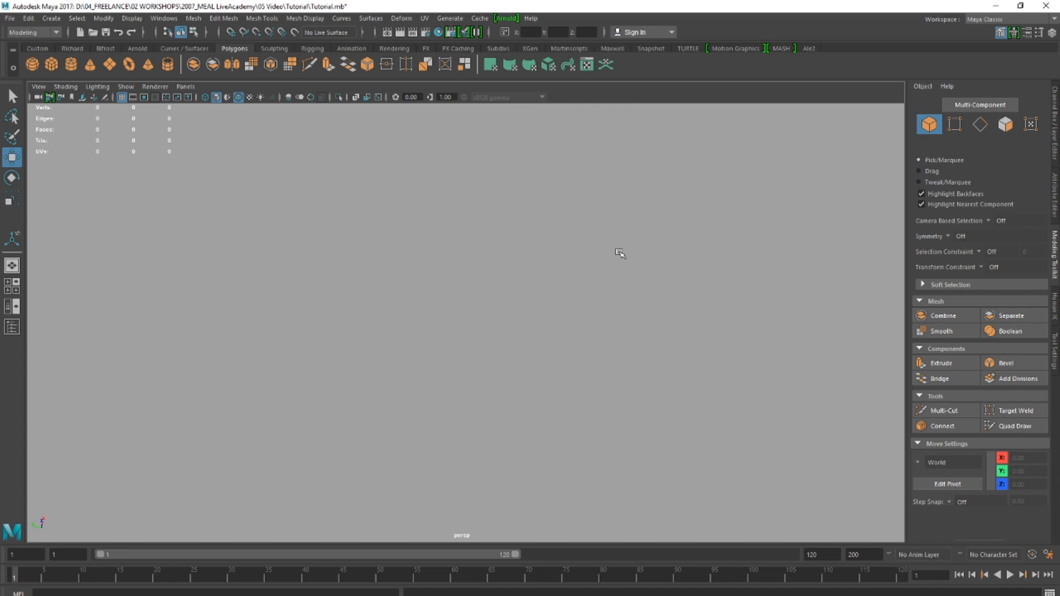
{"action": "left_click", "coordinate": [55, 32]}
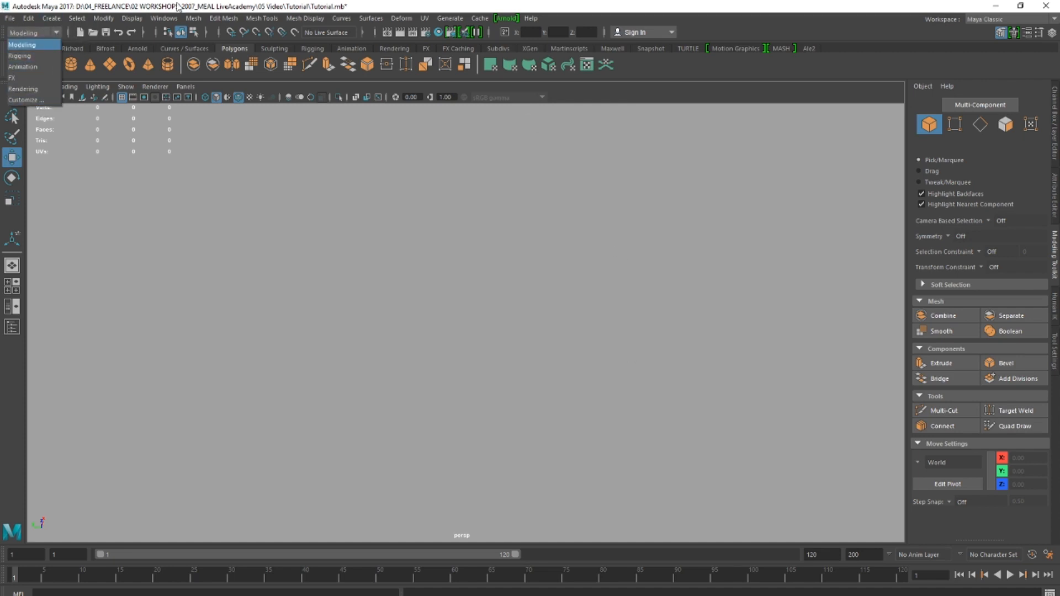
{"action": "left_click", "coordinate": [261, 18]}
{"action": "mouse_move", "coordinate": [9, 18]}
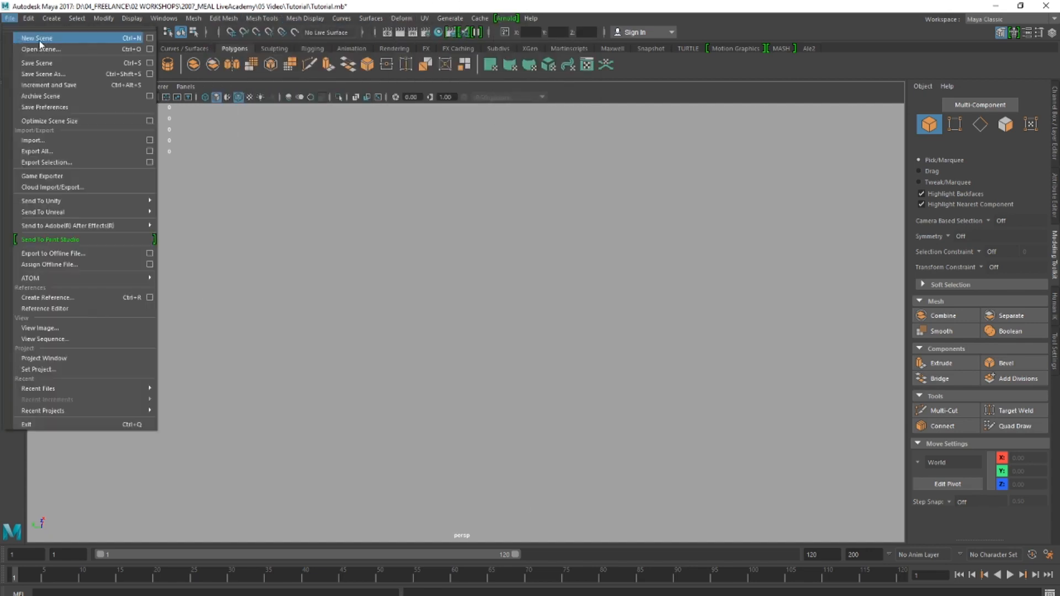
{"action": "left_click", "coordinate": [163, 4]}
- Change the menu set to Animation and show the Animation shelf
{"action": "left_click", "coordinate": [56, 31]}
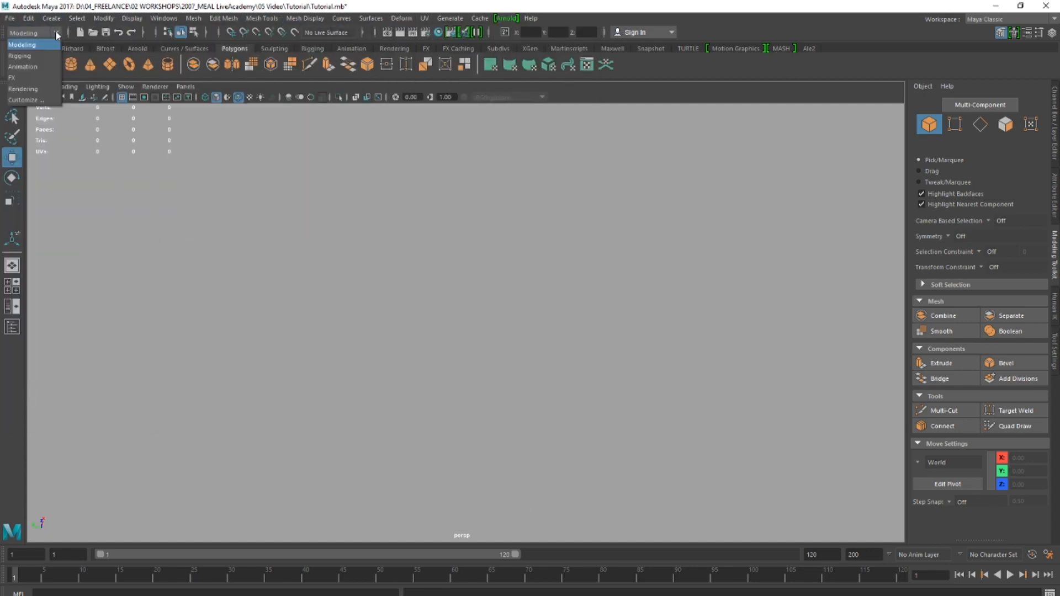
{"action": "left_click", "coordinate": [38, 69]}
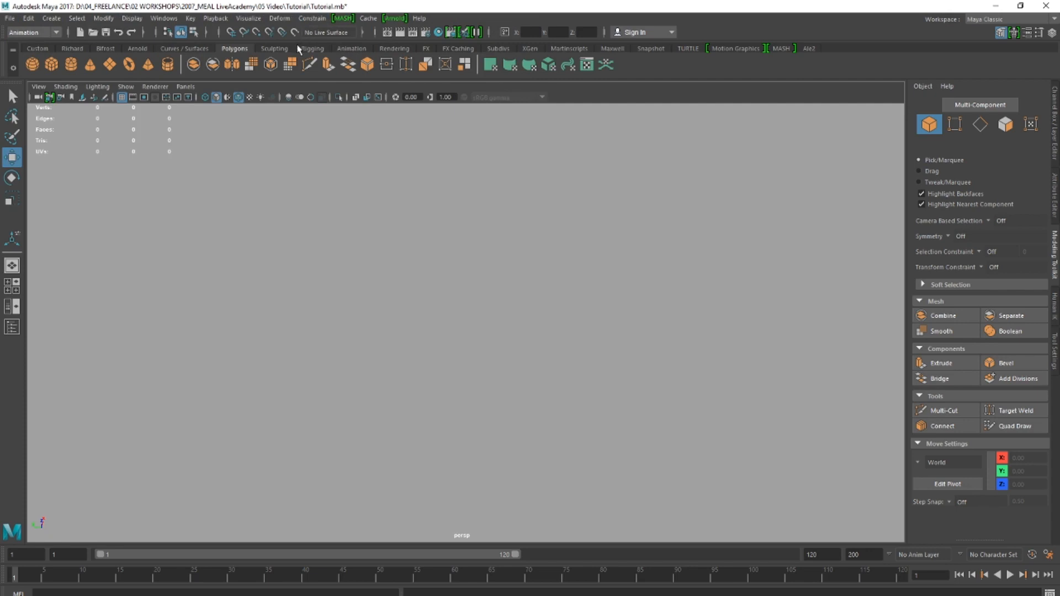
{"action": "left_click", "coordinate": [278, 49]}
{"action": "left_click", "coordinate": [351, 49]}
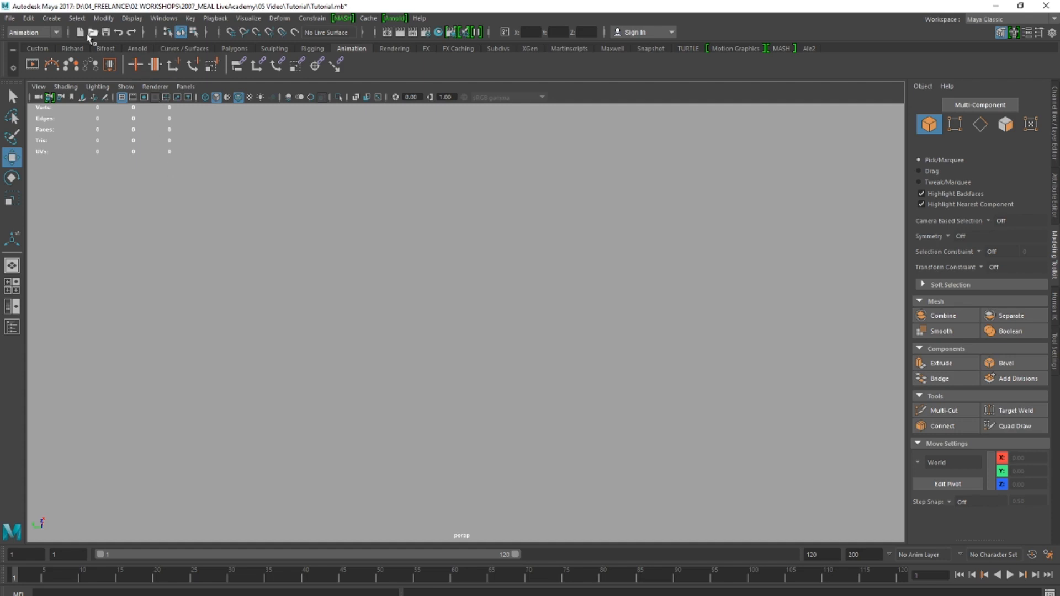
- Return to the Modeling menu set and show the Polygons shelf
{"action": "left_click", "coordinate": [57, 35]}
{"action": "left_click", "coordinate": [44, 45]}
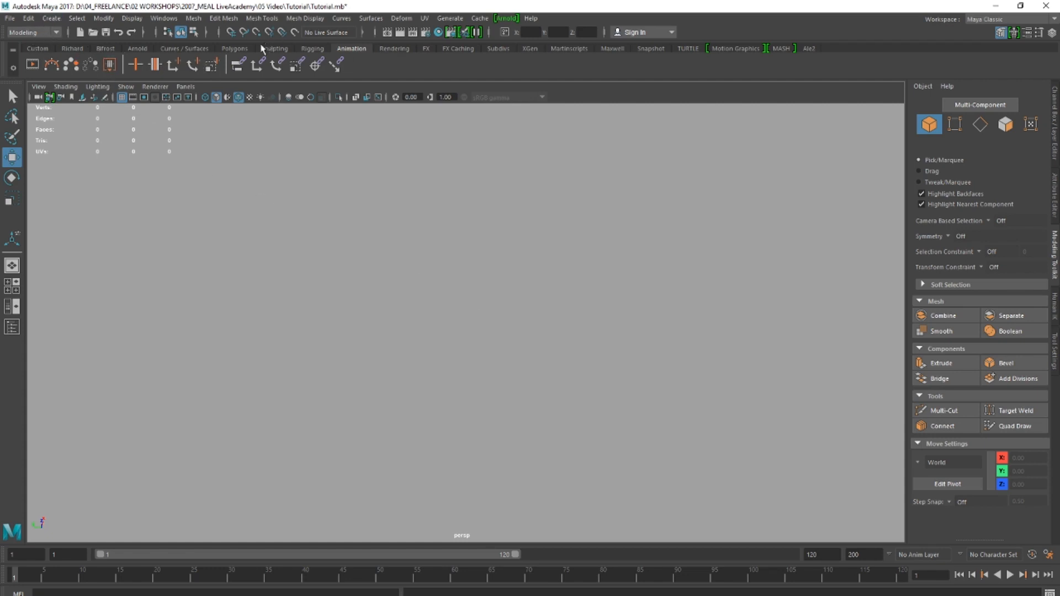
{"action": "left_click", "coordinate": [236, 48]}
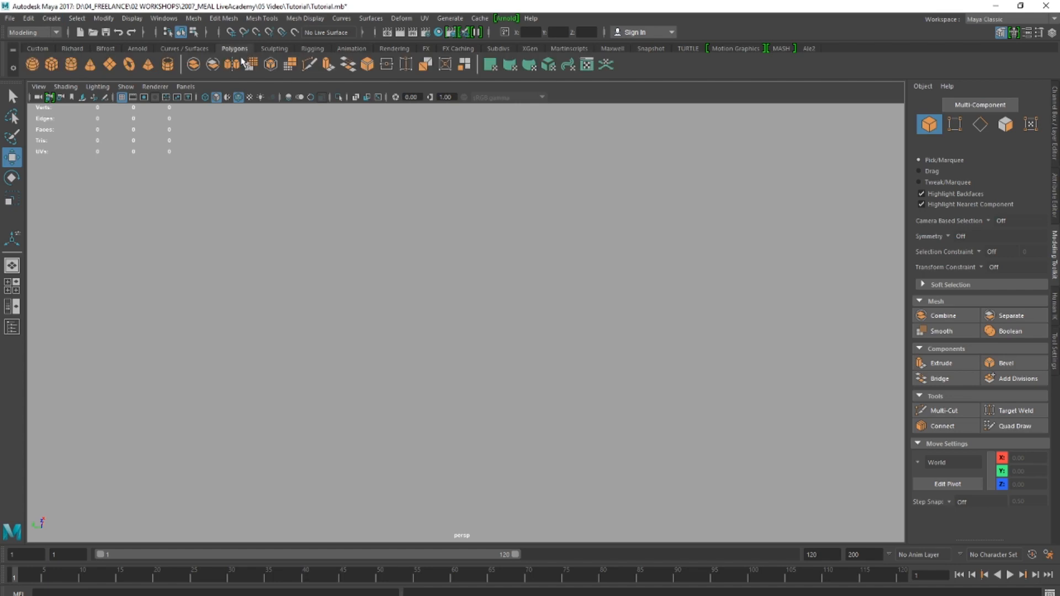
- Create a polygon cube about 14.7 wide, 23.5 high and 14.1 deep in the perspective view and frame it
{"action": "left_click", "coordinate": [51, 64]}
{"action": "left_click_drag", "start_coordinate": [372, 375], "coordinate": [412, 327]}
{"action": "key", "text": "f"}
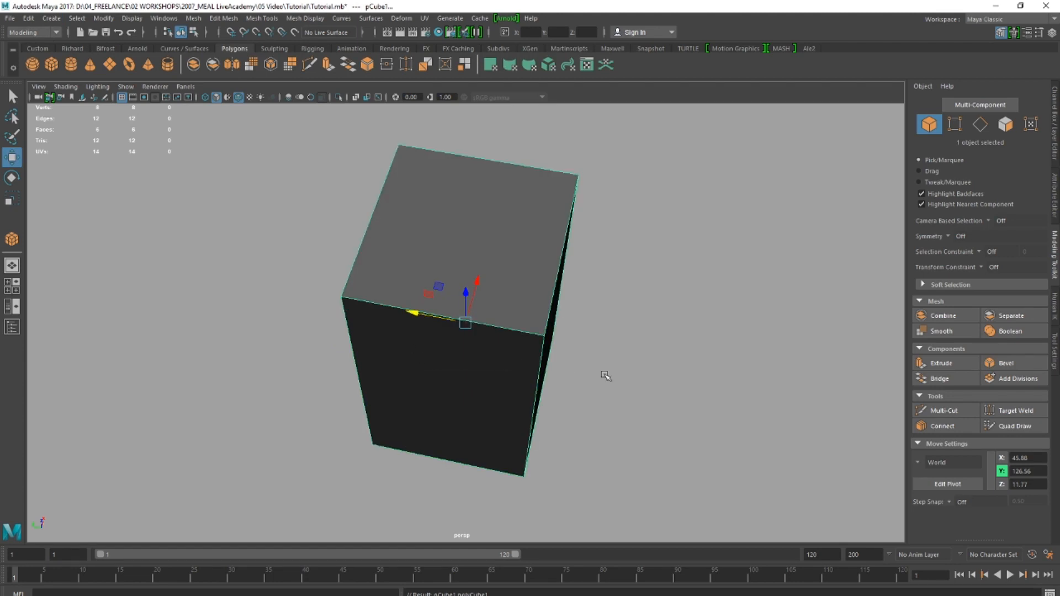
{"action": "scroll", "coordinate": [605, 375], "scroll_direction": "down", "scroll_amount": 5}
{"action": "left_click_drag", "start_coordinate": [595, 387], "coordinate": [492, 337], "text": "alt"}
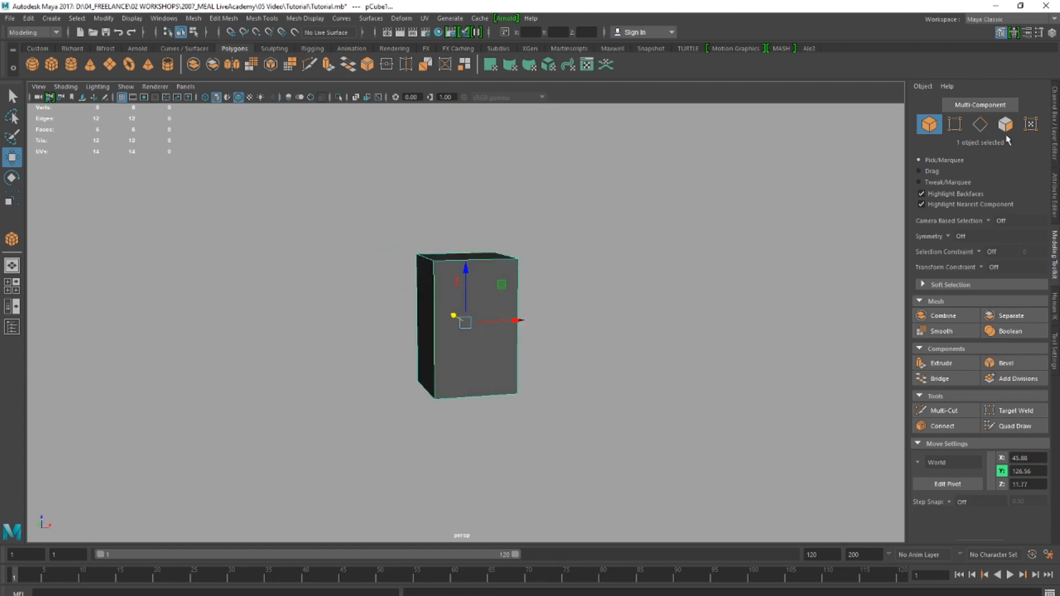
- Set the cube's width, height and depth all to 10
{"action": "left_click", "coordinate": [1057, 140]}
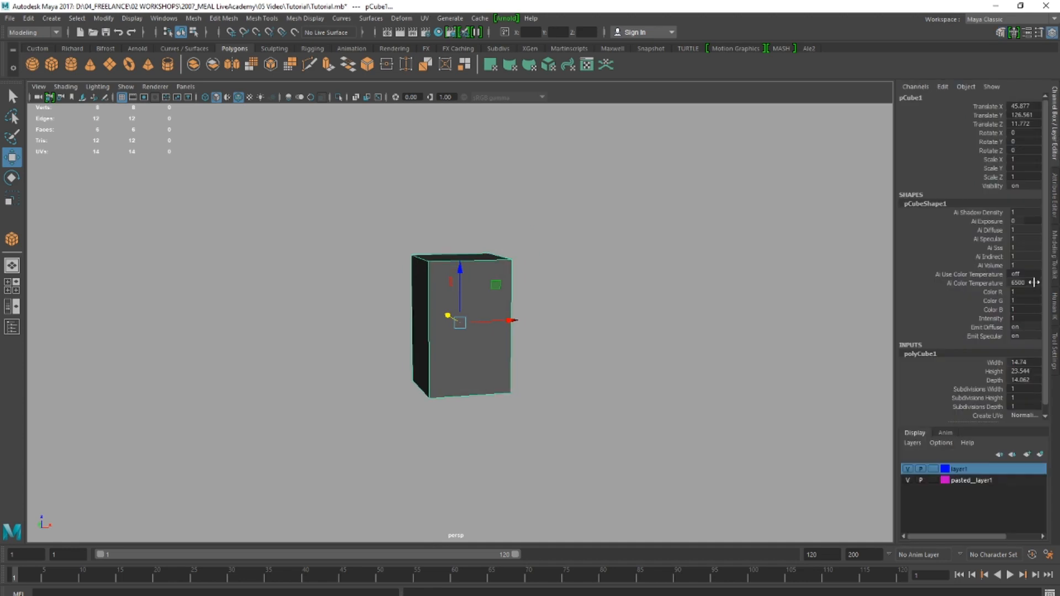
{"action": "left_click", "coordinate": [1020, 389]}
{"action": "left_click", "coordinate": [1022, 398]}
{"action": "double_click", "coordinate": [1021, 380]}
{"action": "type", "text": "10"}
{"action": "key", "text": "Tab"}
{"action": "double_click", "coordinate": [1020, 362]}
{"action": "type", "text": "1"}
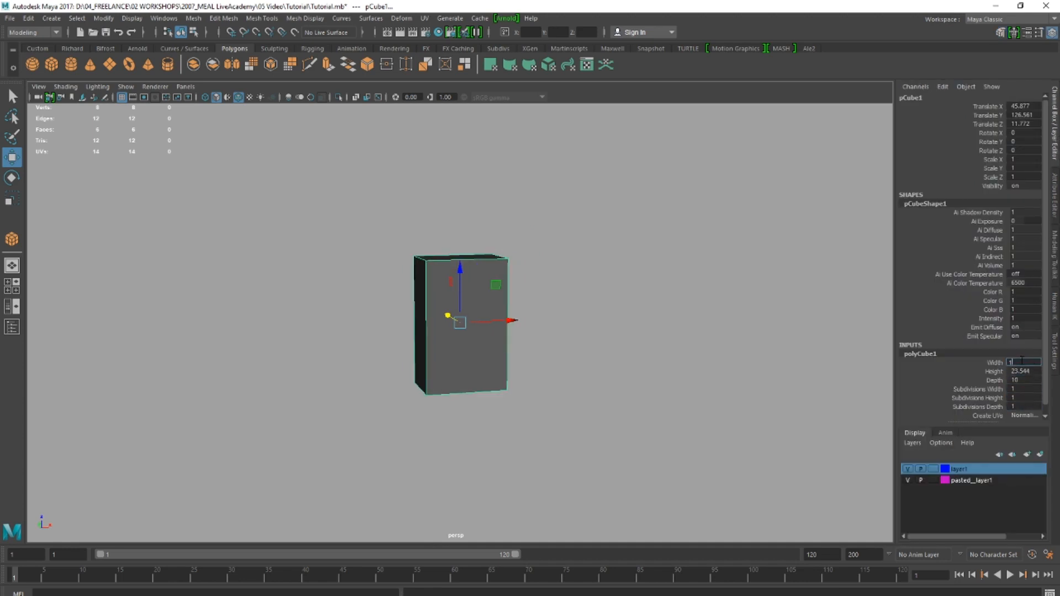
{"action": "type", "text": "20"}
{"action": "key", "text": "Tab"}
{"action": "type", "text": "10"}
{"action": "key", "text": "Tab"}
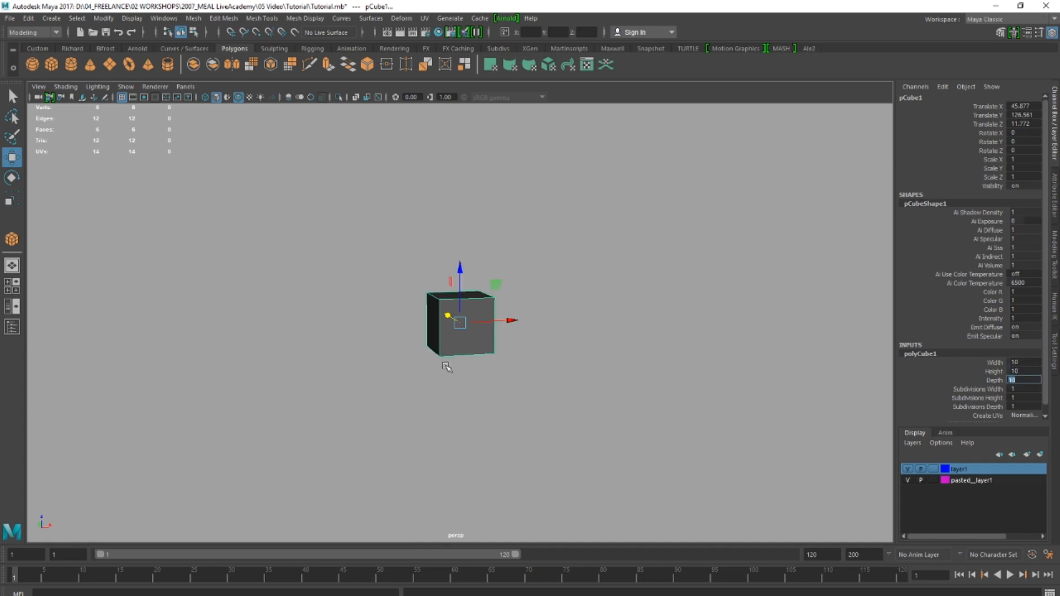
- Reselect the cube and expand its polyCube1 inputs to examine the size and subdivision settings
{"action": "left_click", "coordinate": [572, 318]}
{"action": "scroll", "coordinate": [485, 276], "scroll_direction": "up", "scroll_amount": 2}
{"action": "left_click", "coordinate": [481, 297]}
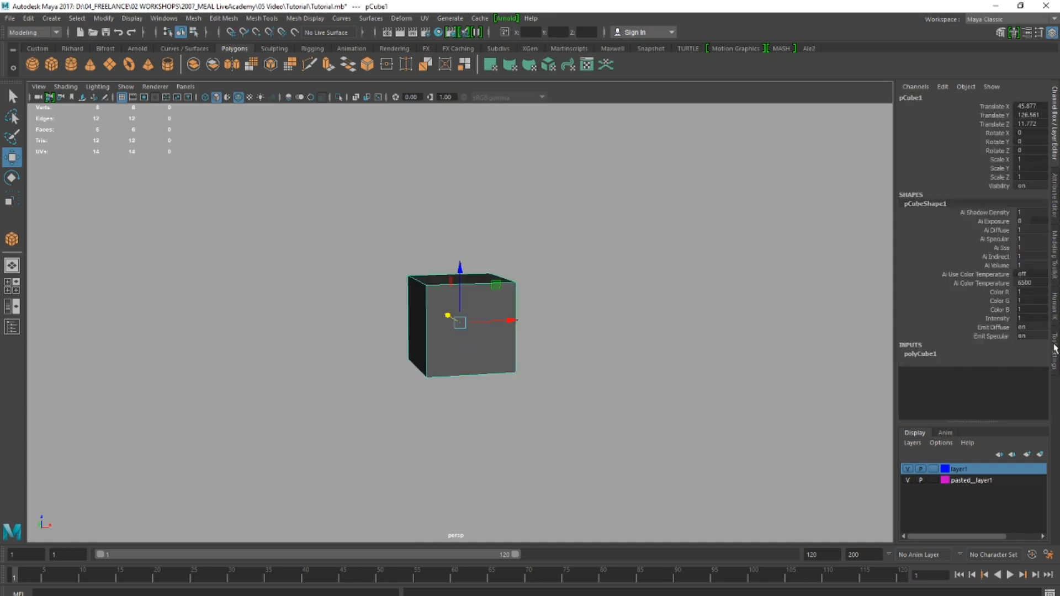
{"action": "left_click", "coordinate": [920, 353]}
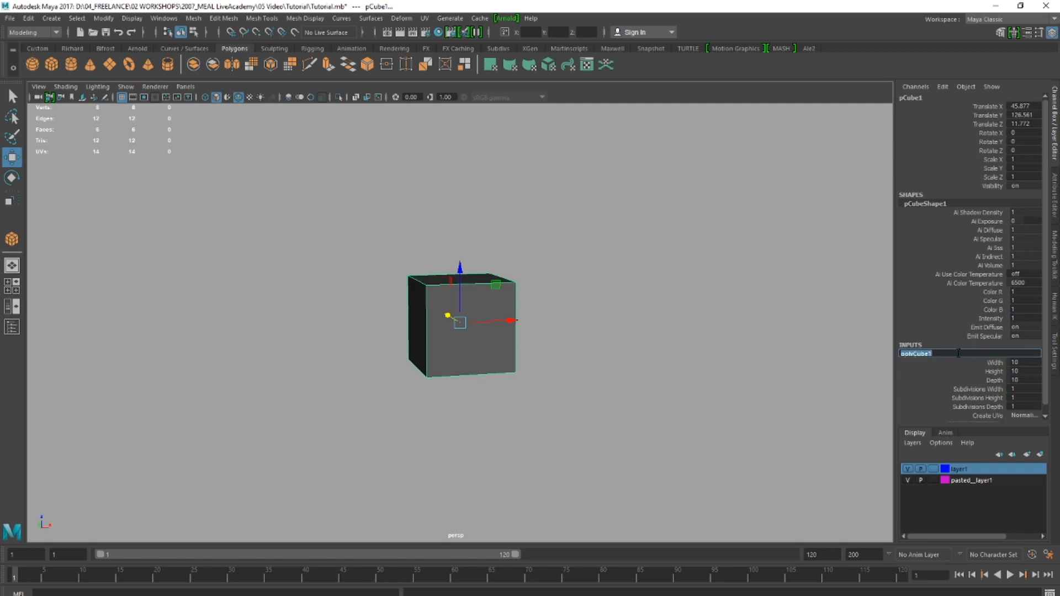
{"action": "double_click", "coordinate": [1026, 388]}
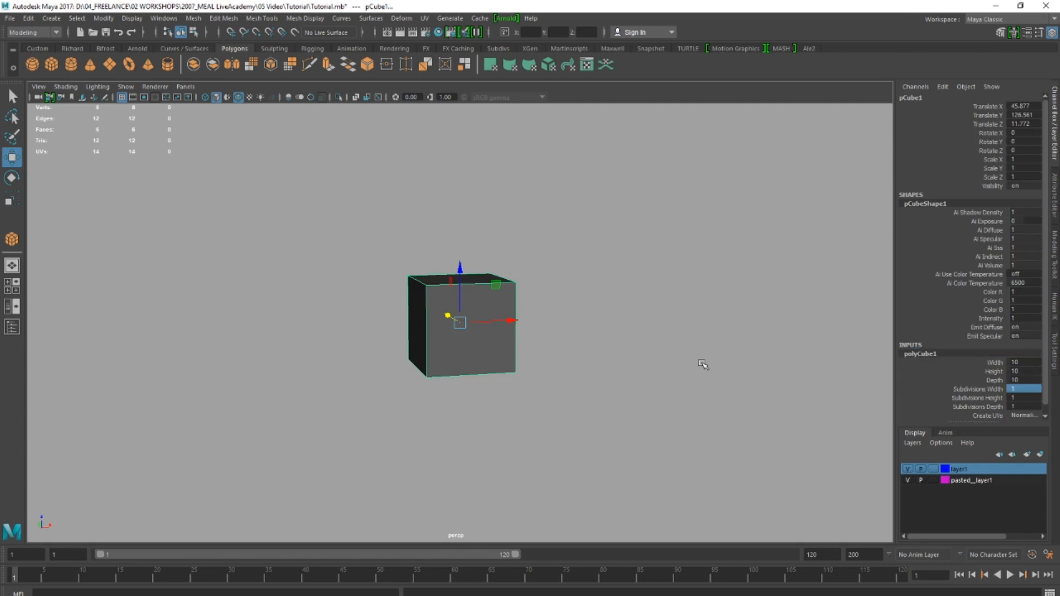
{"action": "left_click", "coordinate": [703, 365]}
{"action": "scroll", "coordinate": [499, 323], "scroll_direction": "up", "scroll_amount": 1}
{"action": "left_click", "coordinate": [472, 320]}
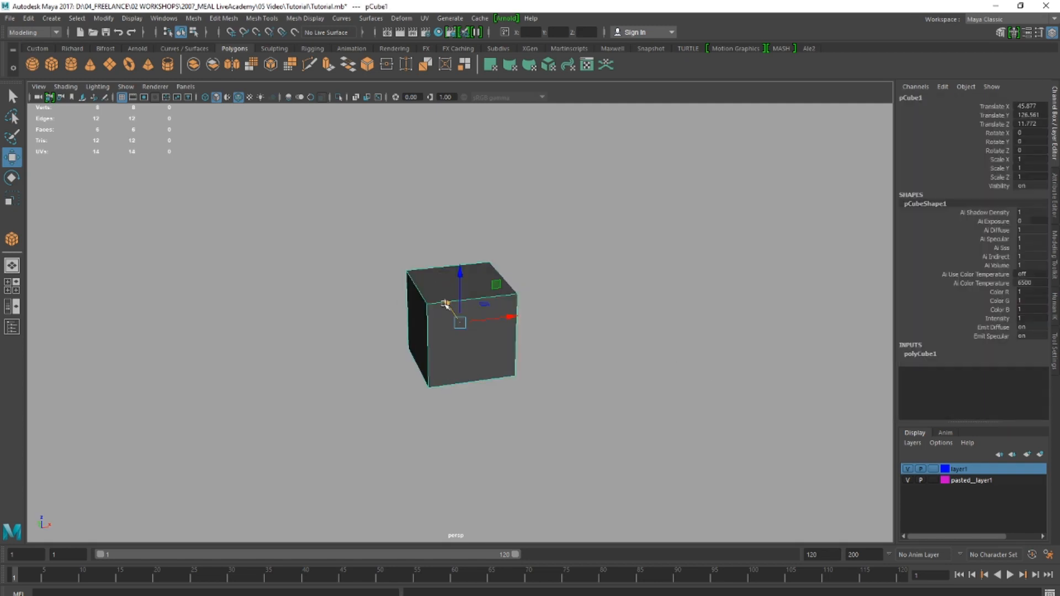
- Switch the cube to vertex mode, then select all its vertices to examine the Poly Count display
{"action": "right_click", "coordinate": [425, 282]}
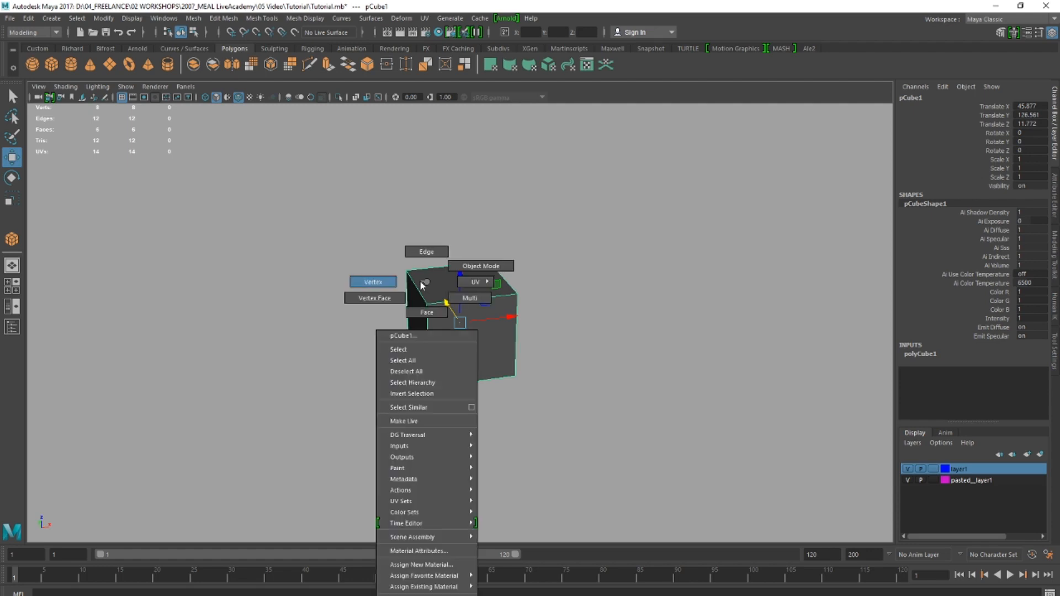
{"action": "right_click_drag", "start_coordinate": [425, 283], "coordinate": [420, 284]}
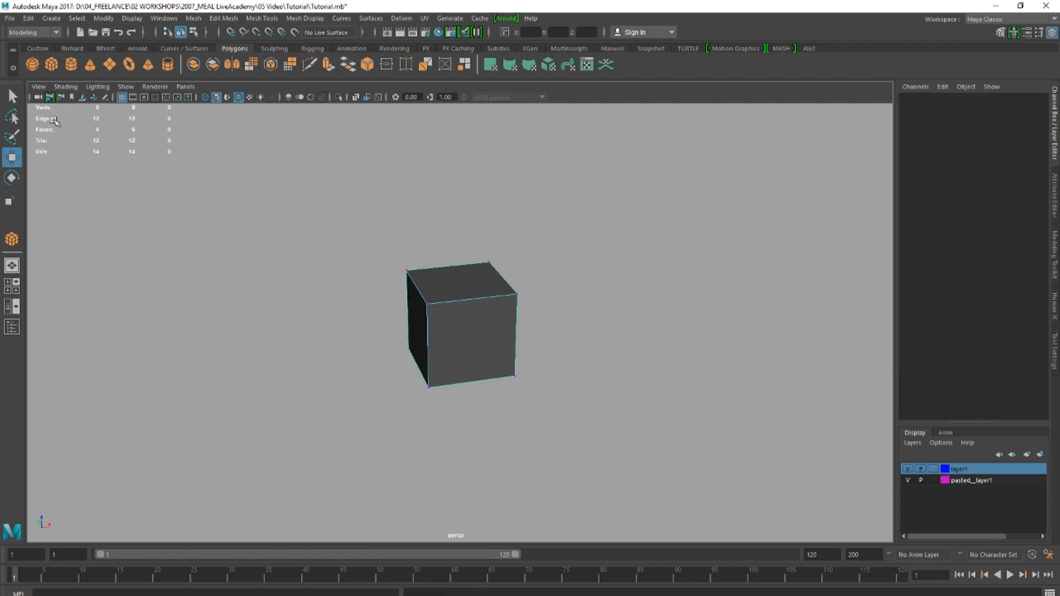
{"action": "left_click", "coordinate": [132, 18]}
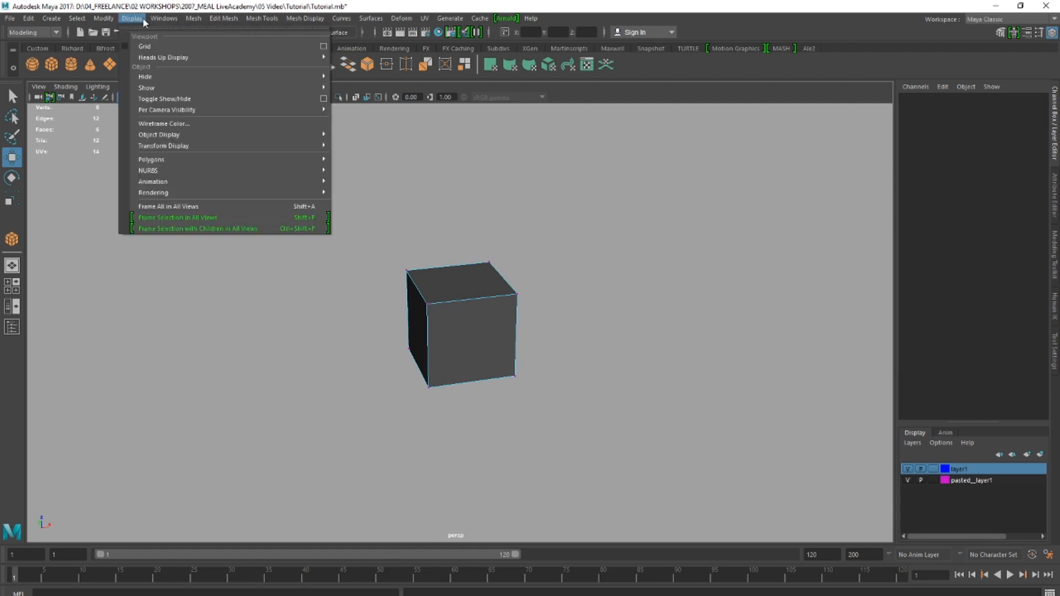
{"action": "mouse_move", "coordinate": [182, 60]}
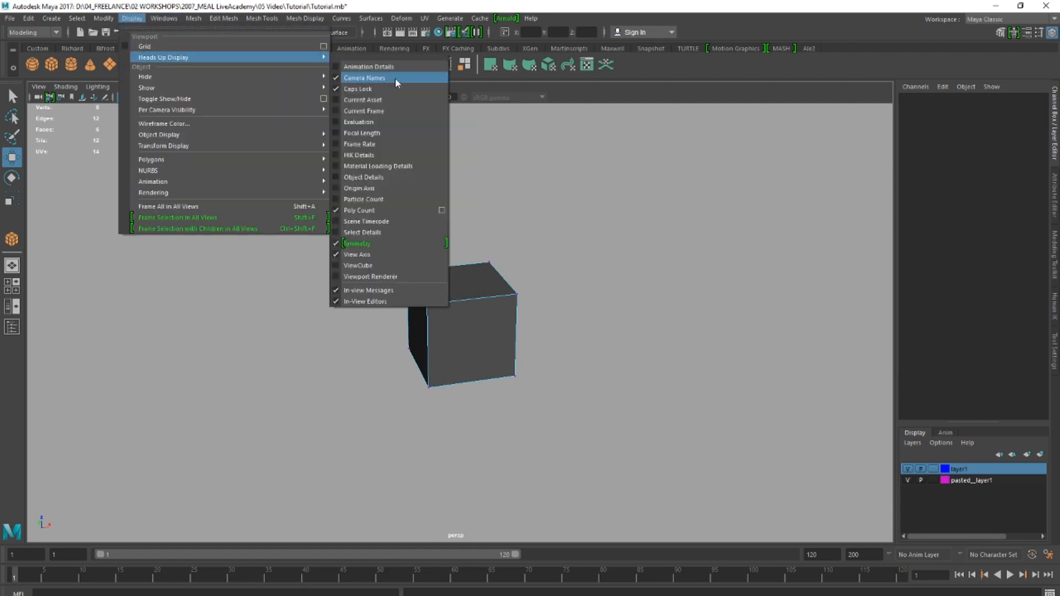
{"action": "left_click", "coordinate": [535, 190]}
{"action": "left_click", "coordinate": [486, 263]}
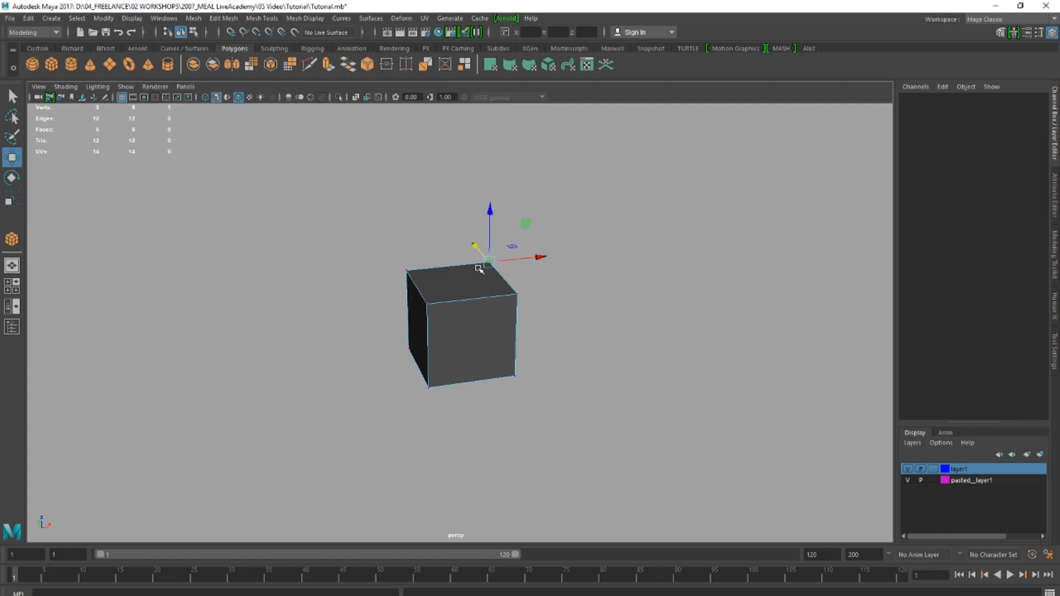
{"action": "left_click_drag", "start_coordinate": [171, 136], "coordinate": [627, 495]}
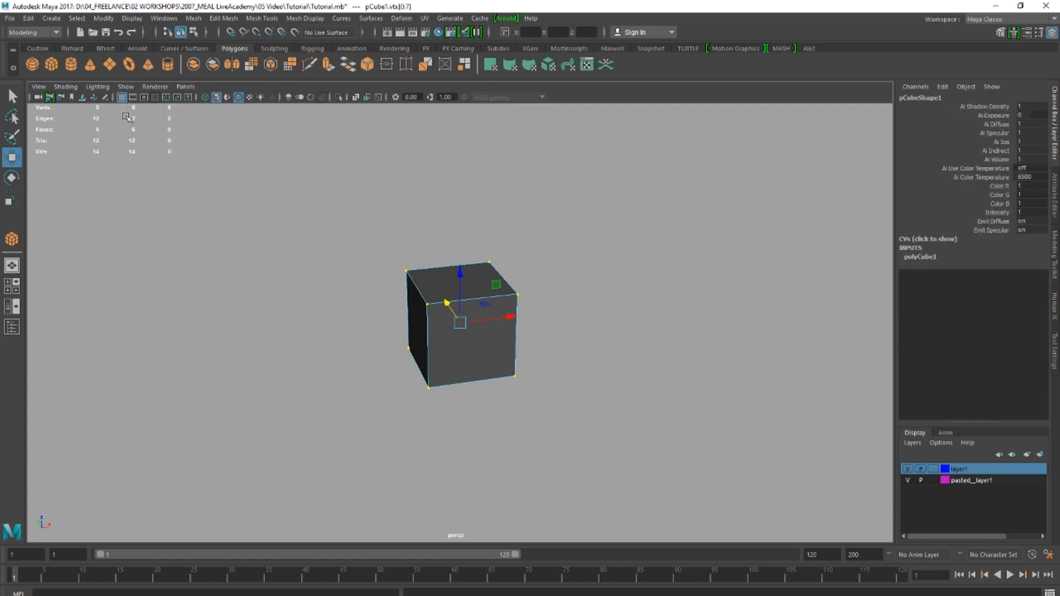
- Move the cube's rear left top vertex slightly upward and outward along X
{"action": "left_click", "coordinate": [407, 270]}
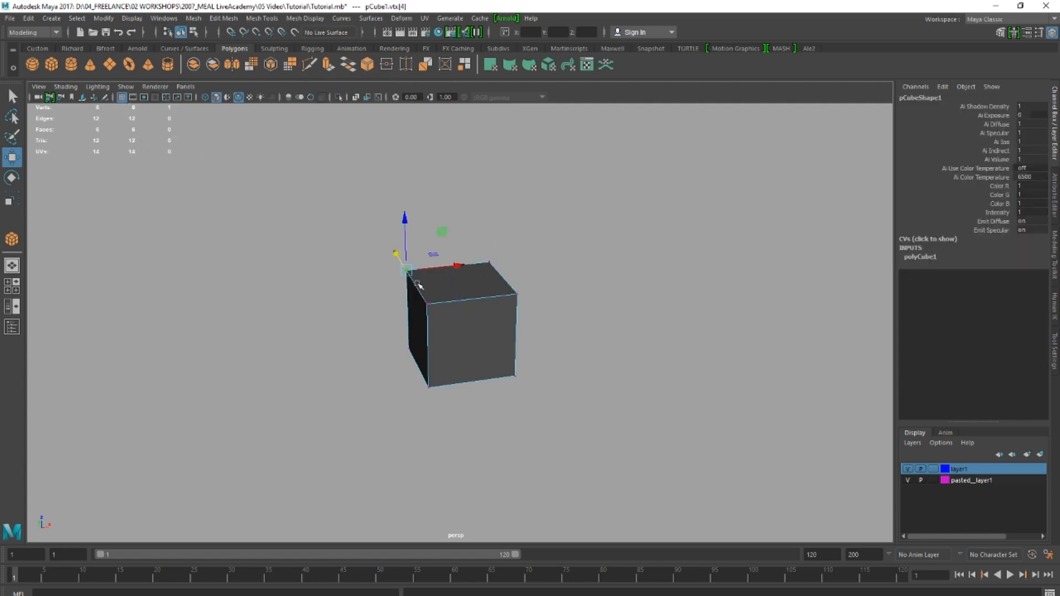
{"action": "right_click_drag", "start_coordinate": [442, 289], "coordinate": [407, 291]}
{"action": "left_click_drag", "start_coordinate": [406, 221], "coordinate": [408, 213]}
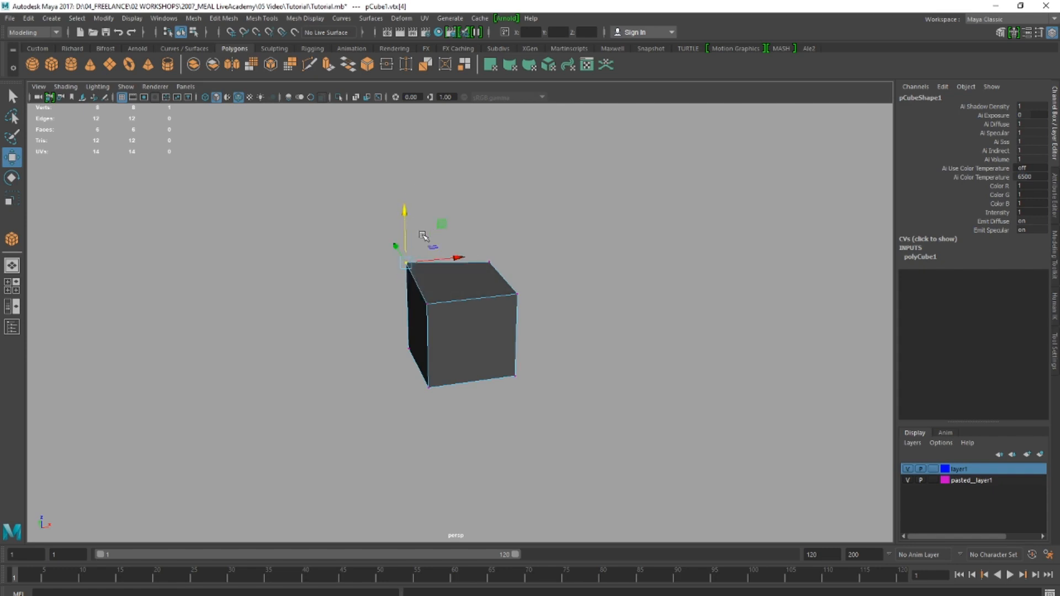
{"action": "left_click_drag", "start_coordinate": [462, 257], "coordinate": [447, 260]}
- Raise the cube's top right edge slightly in edge mode and pull its front face slightly outward in face mode
{"action": "right_click", "coordinate": [484, 293]}
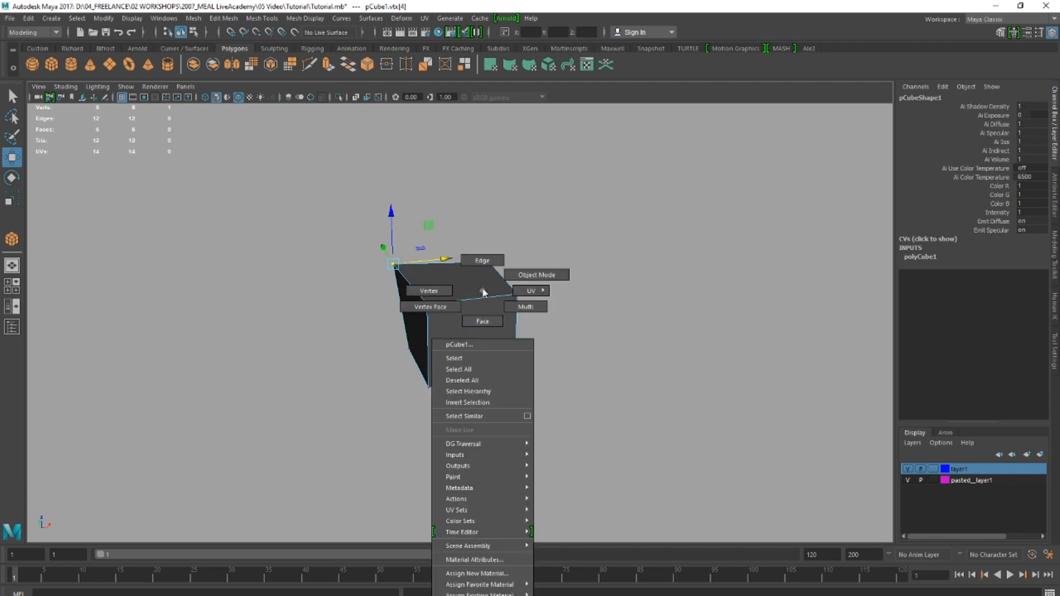
{"action": "left_click", "coordinate": [473, 269]}
{"action": "left_click", "coordinate": [501, 276]}
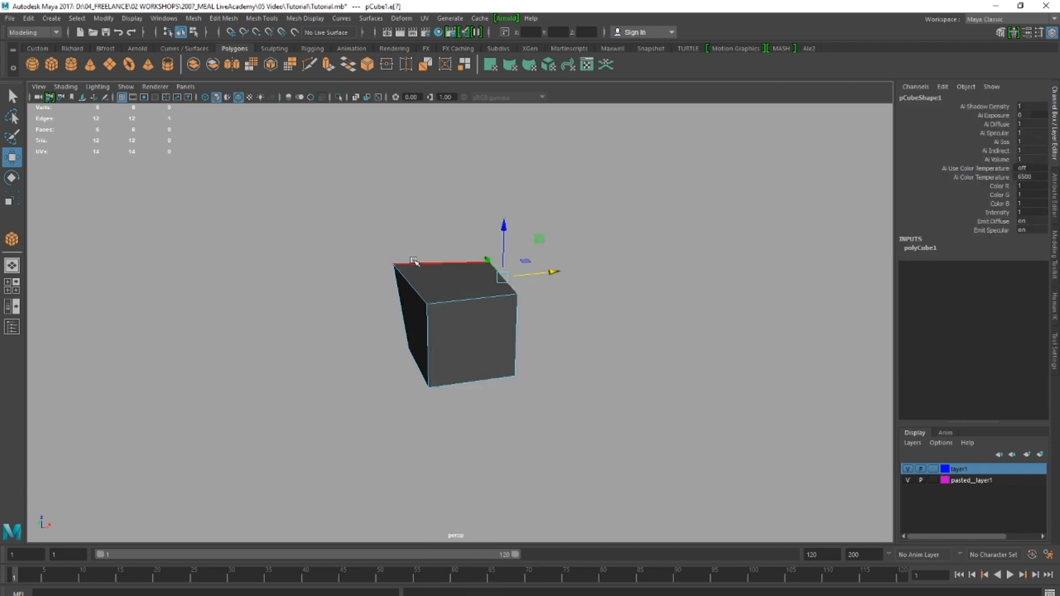
{"action": "left_click_drag", "start_coordinate": [503, 229], "coordinate": [512, 180]}
{"action": "key", "text": "ctrl+z"}
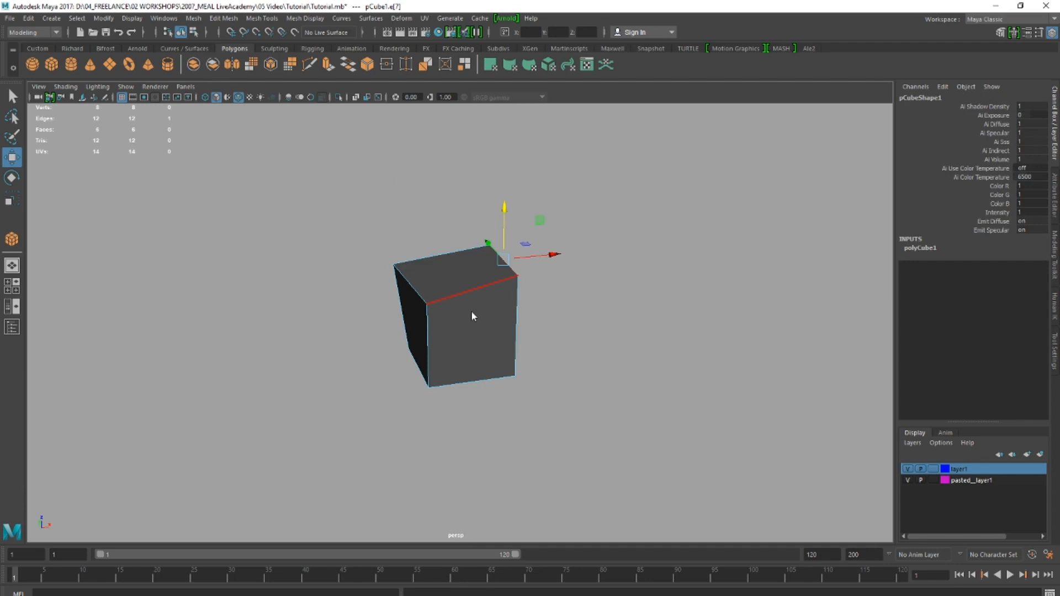
{"action": "key", "text": "F11"}
{"action": "left_click", "coordinate": [471, 311]}
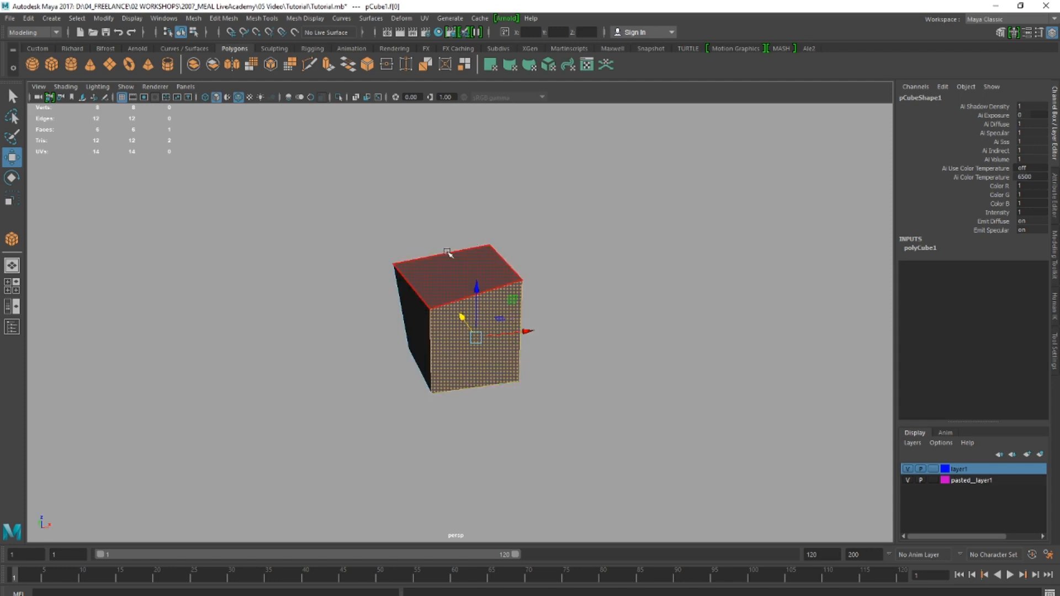
- Return to object mode, reselect the cube and frame it in the perspective view
{"action": "right_click_drag", "start_coordinate": [418, 249], "coordinate": [469, 232]}
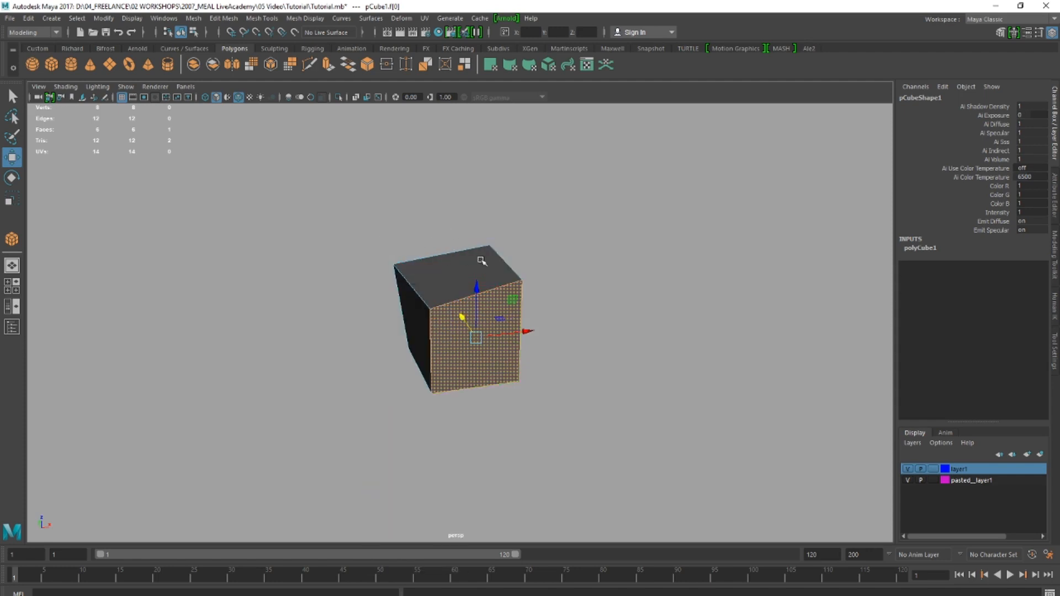
{"action": "left_click_drag", "start_coordinate": [428, 252], "coordinate": [472, 289], "text": "alt"}
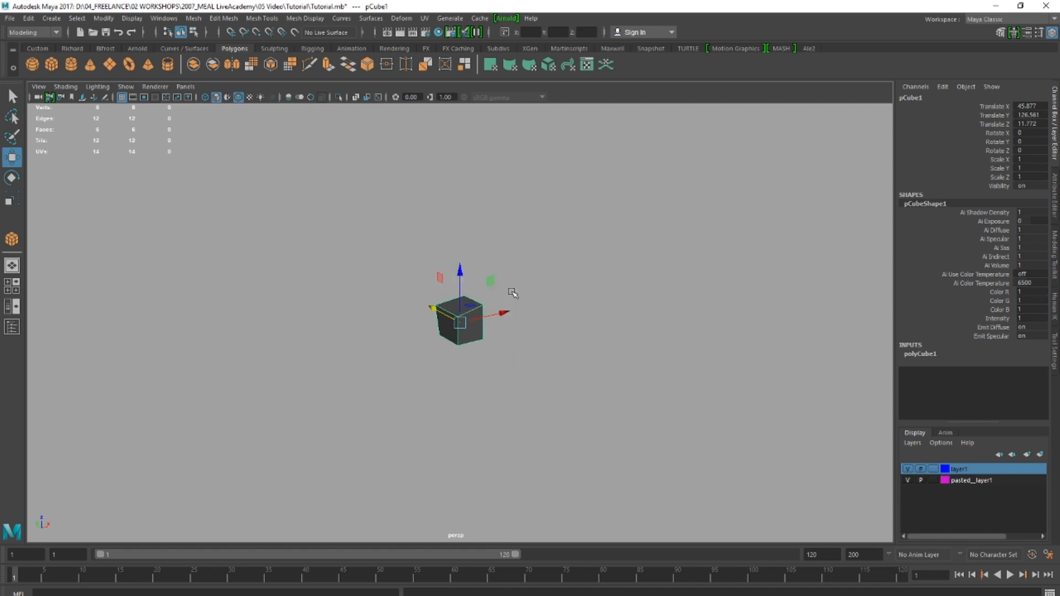
{"action": "scroll", "coordinate": [508, 269], "scroll_direction": "down", "scroll_amount": 5}
{"action": "left_click", "coordinate": [552, 381]}
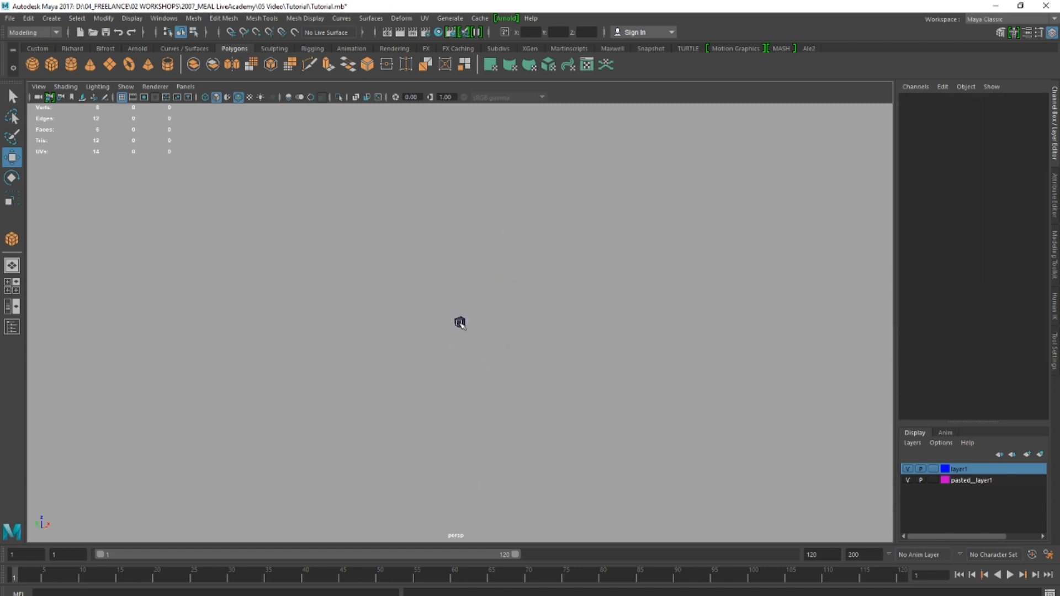
{"action": "left_click", "coordinate": [459, 324]}
{"action": "key", "text": "f"}
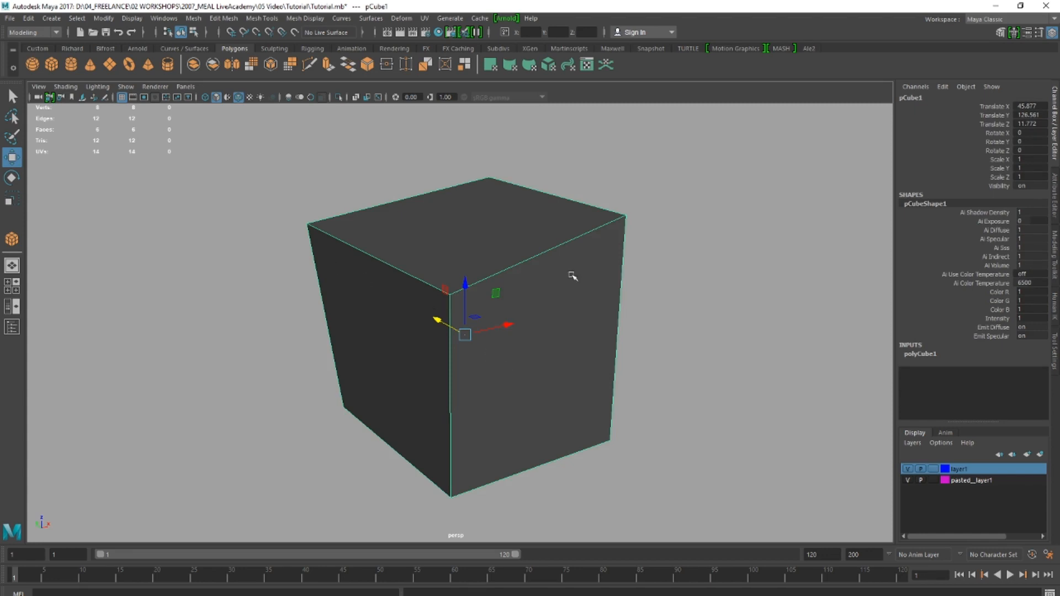
- Review the Preferences for working units, file references, project and AutoSave options, and undo queue, and close them without changes
{"action": "scroll", "coordinate": [513, 326], "scroll_direction": "down", "scroll_amount": 2}
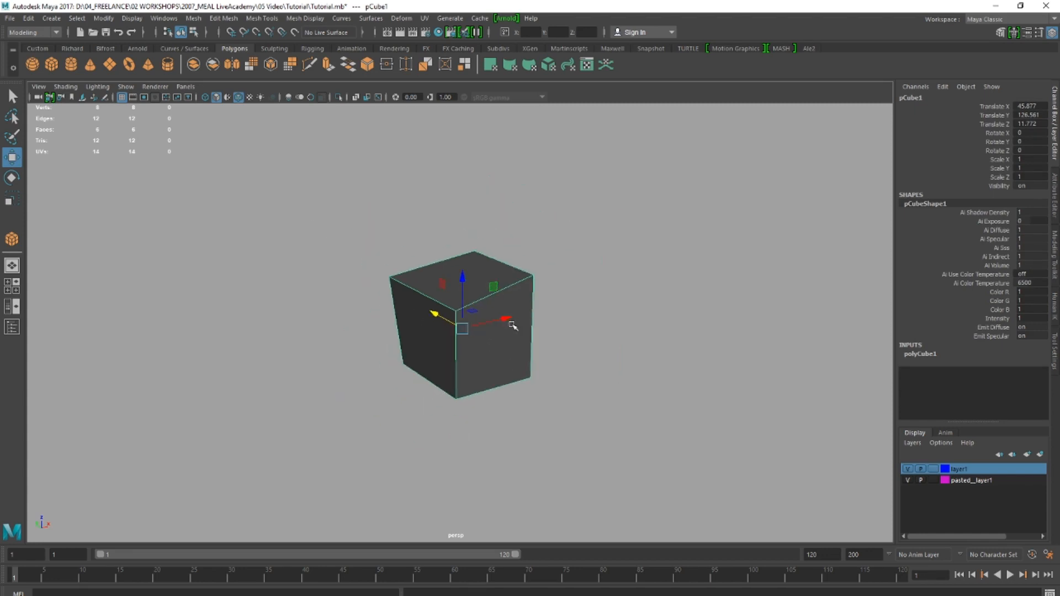
{"action": "left_click", "coordinate": [283, 154]}
{"action": "left_click", "coordinate": [164, 18]}
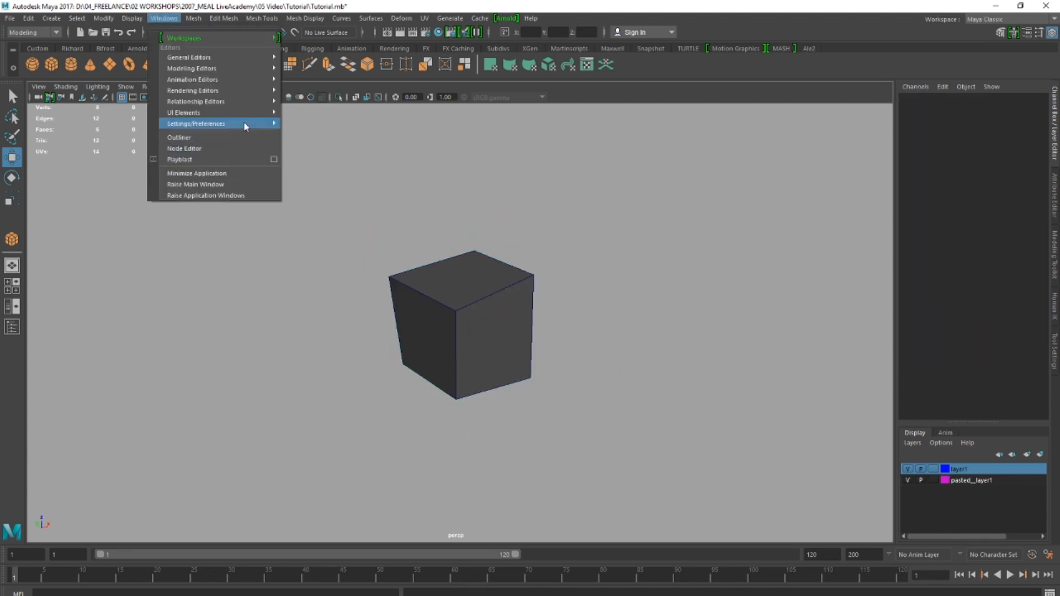
{"action": "mouse_move", "coordinate": [259, 124]}
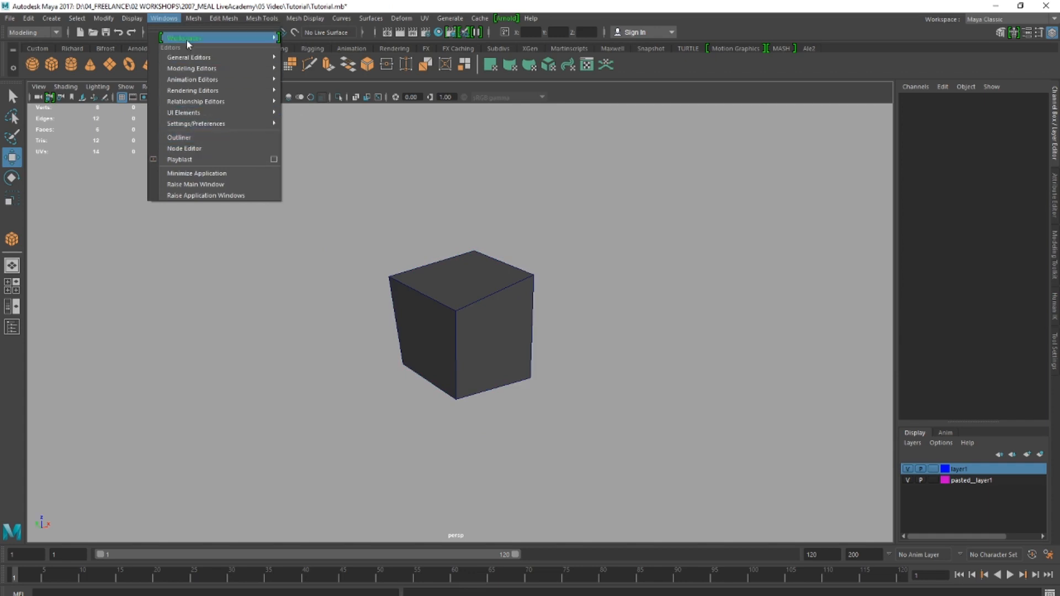
{"action": "left_click", "coordinate": [318, 134]}
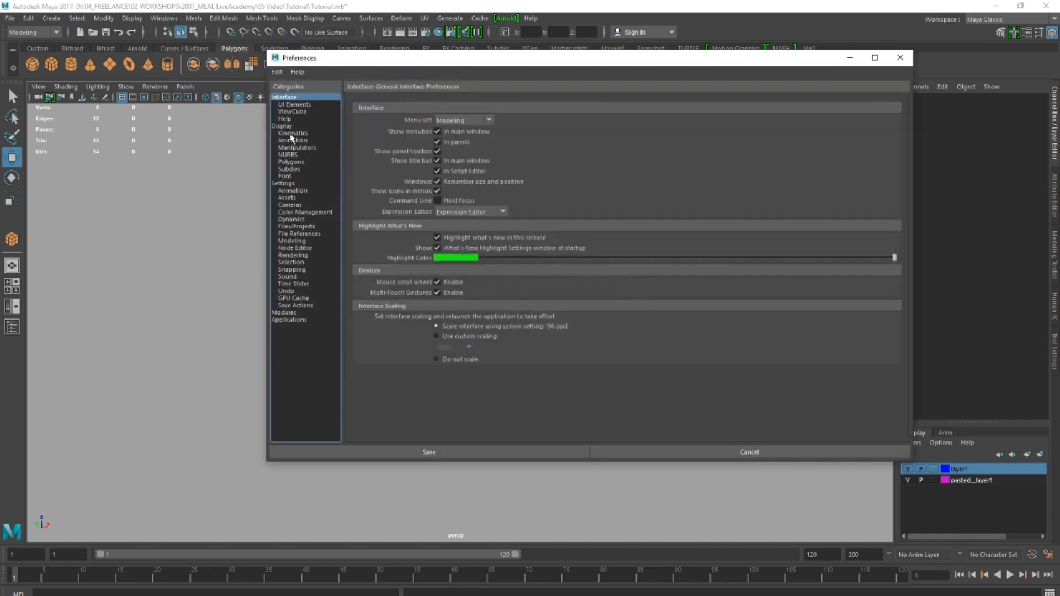
{"action": "left_click", "coordinate": [288, 184]}
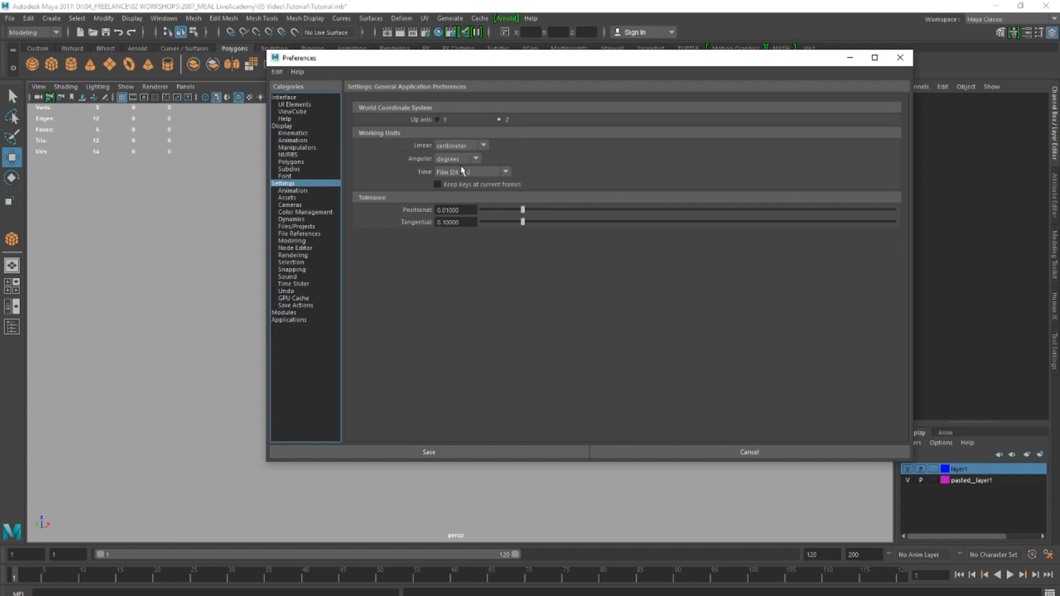
{"action": "left_click", "coordinate": [303, 233]}
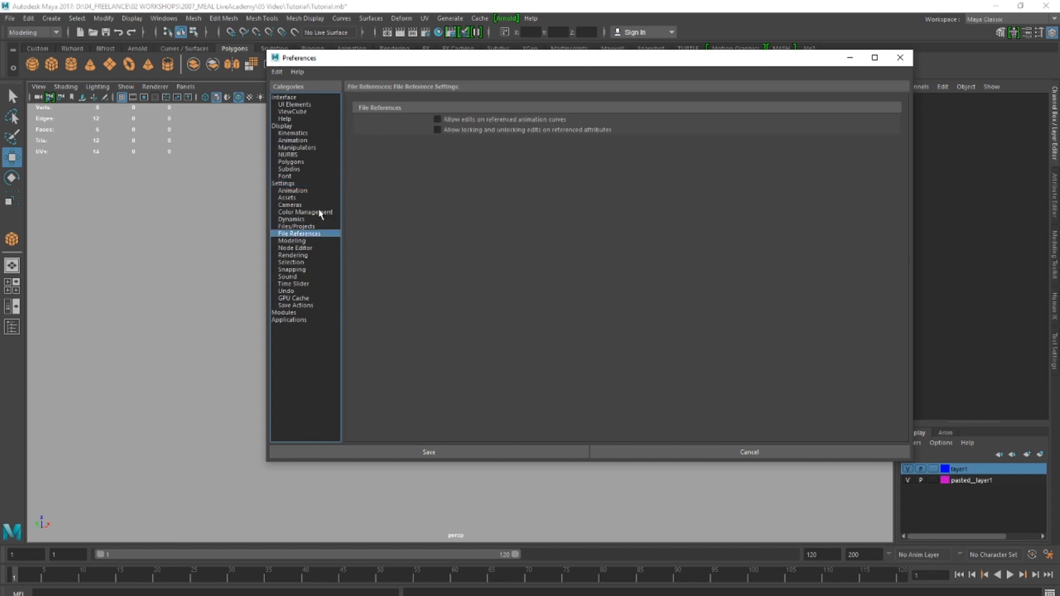
{"action": "left_click", "coordinate": [294, 226]}
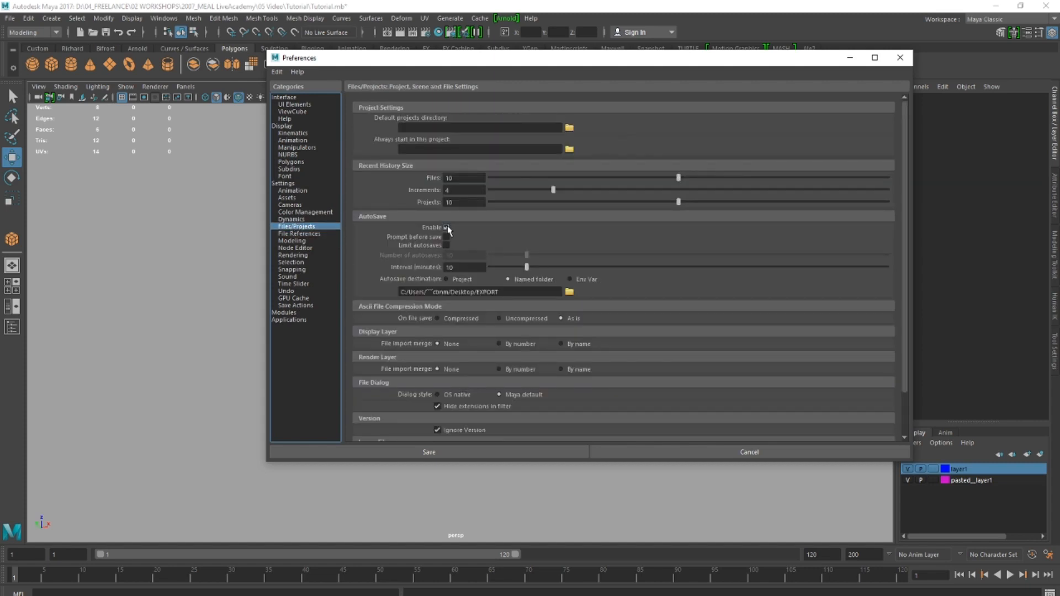
{"action": "left_click", "coordinate": [287, 291]}
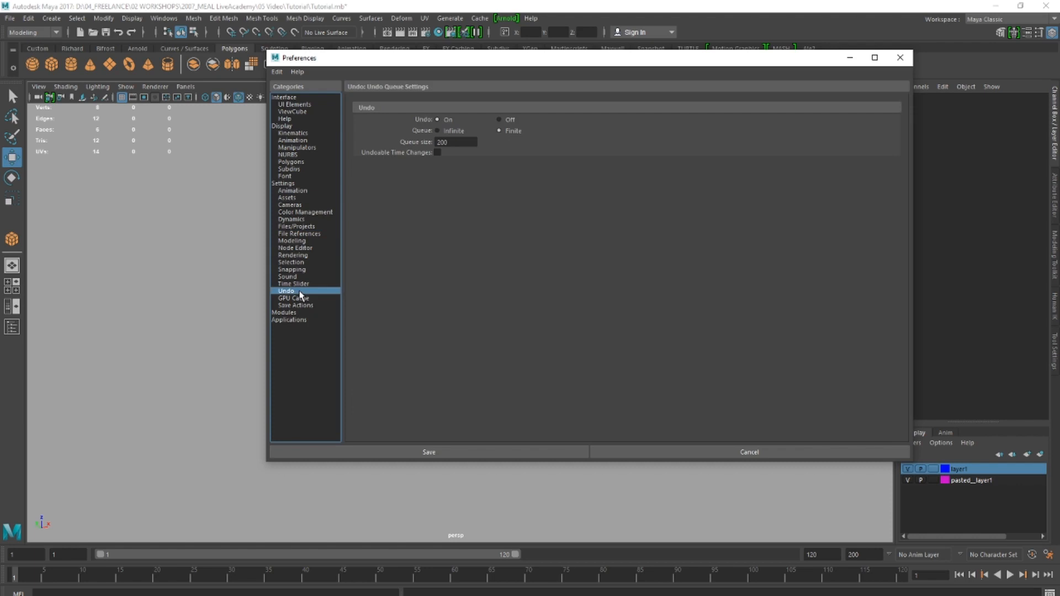
{"action": "left_click", "coordinate": [900, 57]}
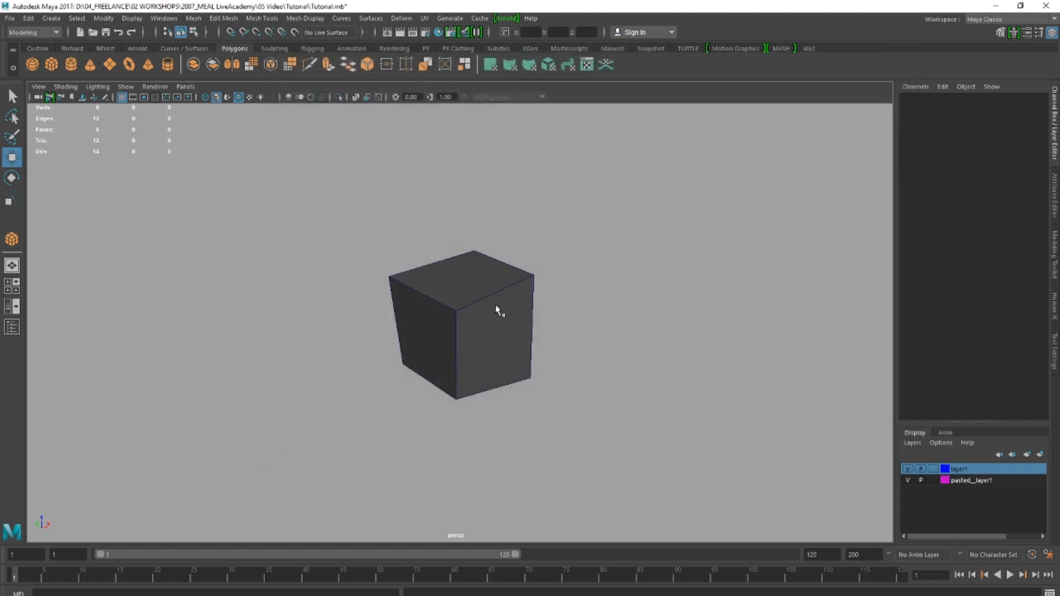
- Extrude the cube's front right face outward by about 9.9 in face mode and briefly preview the smoothed mesh
{"action": "left_click", "coordinate": [493, 301]}
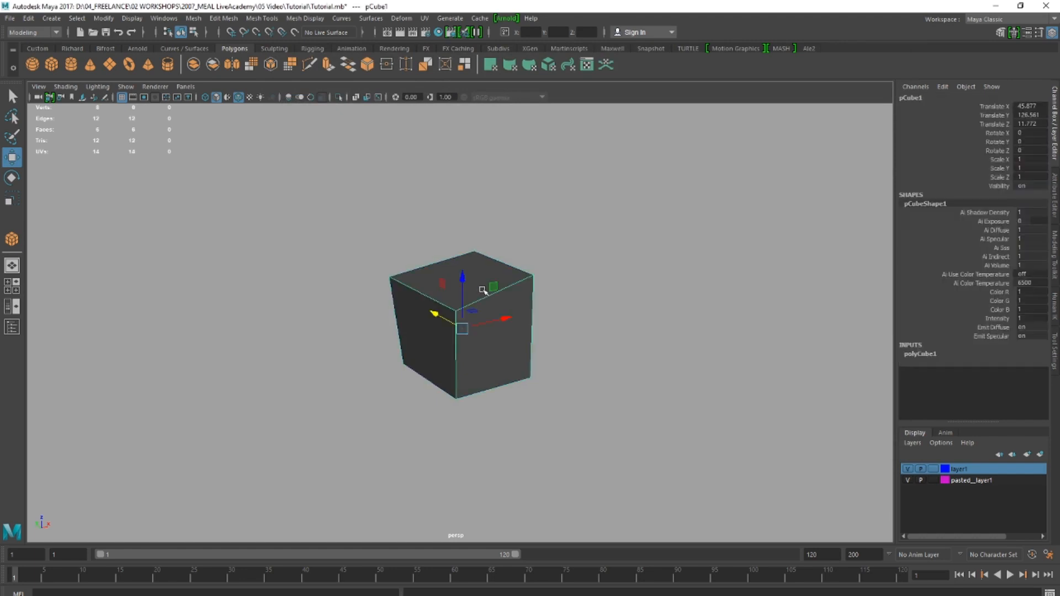
{"action": "right_click", "coordinate": [454, 277]}
{"action": "right_click_drag", "start_coordinate": [456, 284], "coordinate": [490, 257]}
{"action": "right_click_drag", "start_coordinate": [527, 336], "coordinate": [579, 318]}
{"action": "right_click_drag", "start_coordinate": [474, 288], "coordinate": [474, 318]}
{"action": "left_click", "coordinate": [481, 317]}
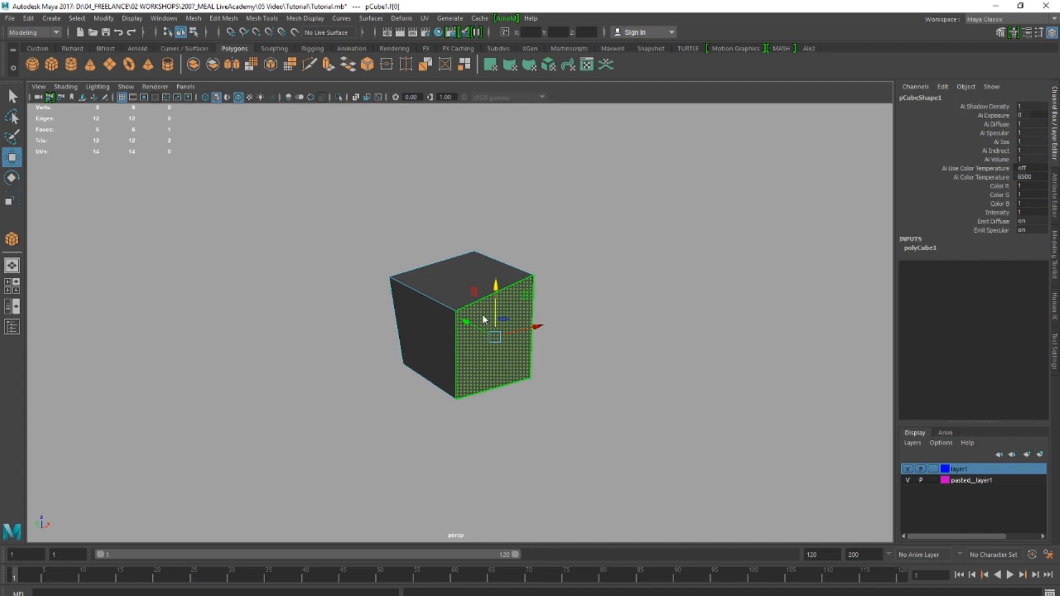
{"action": "right_click", "coordinate": [482, 315], "text": "shift"}
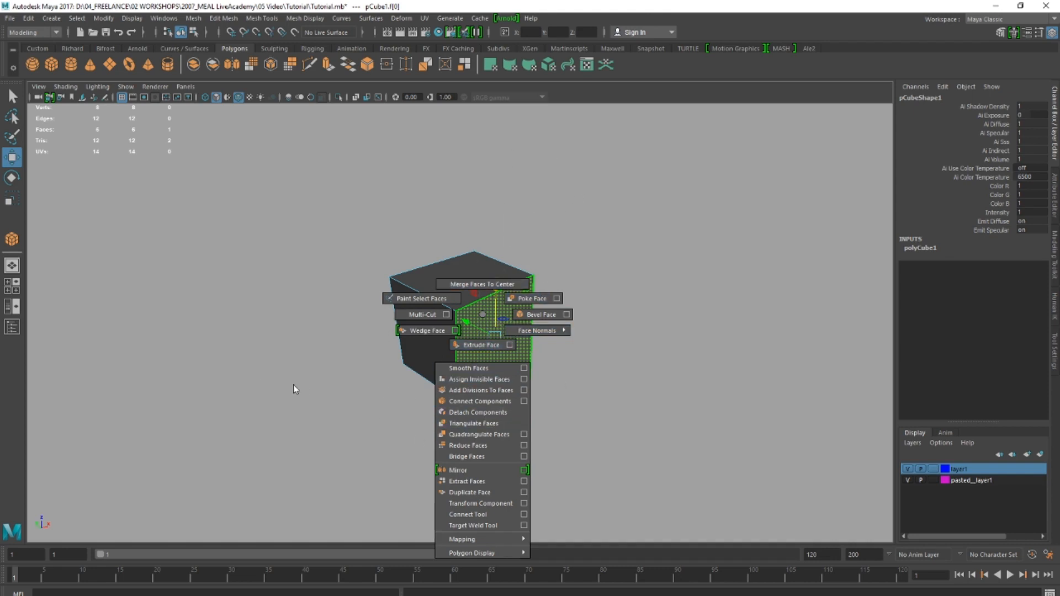
{"action": "right_click_drag", "start_coordinate": [491, 336], "coordinate": [490, 337], "text": "shift"}
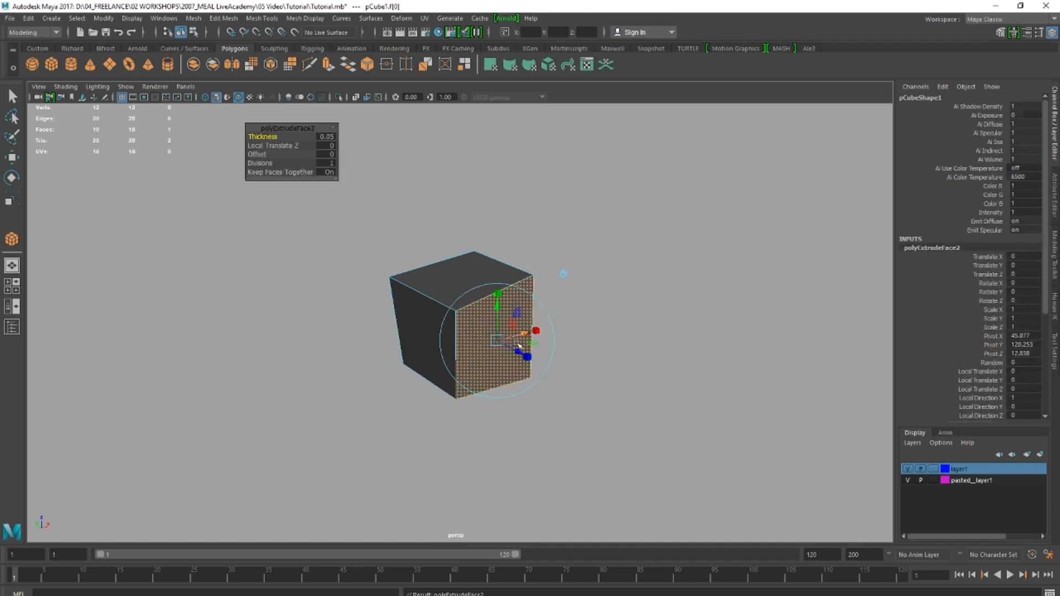
{"action": "left_click_drag", "start_coordinate": [512, 351], "coordinate": [578, 360]}
{"action": "key", "text": "3"}
{"action": "key", "text": "1"}
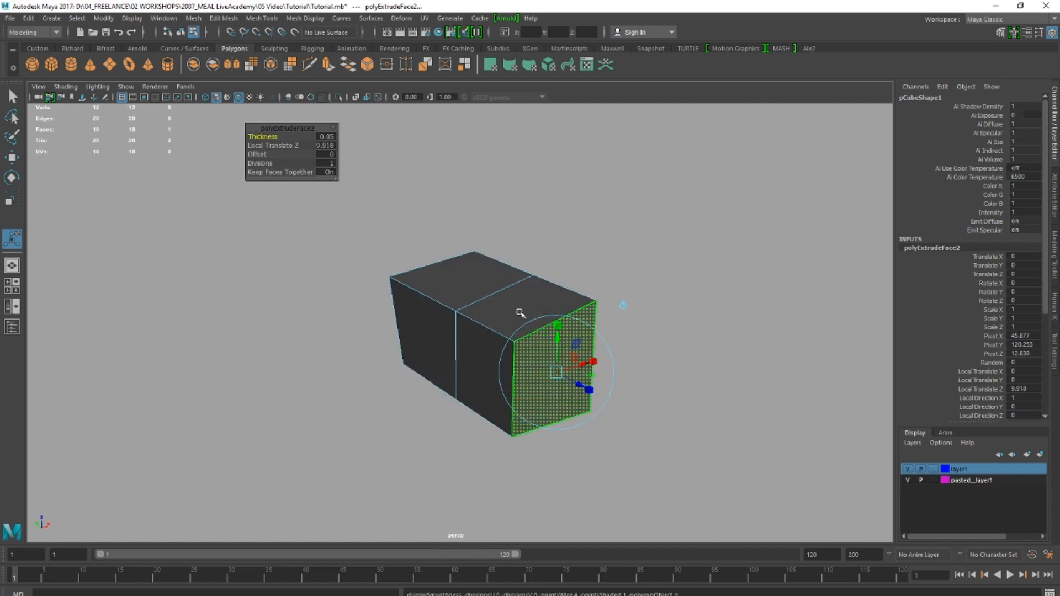
- Bevel the edge loop where the extrusion meets the original cube, using a fraction of 0.1
{"action": "left_click", "coordinate": [520, 312]}
{"action": "key", "text": "q"}
{"action": "key", "text": "F10"}
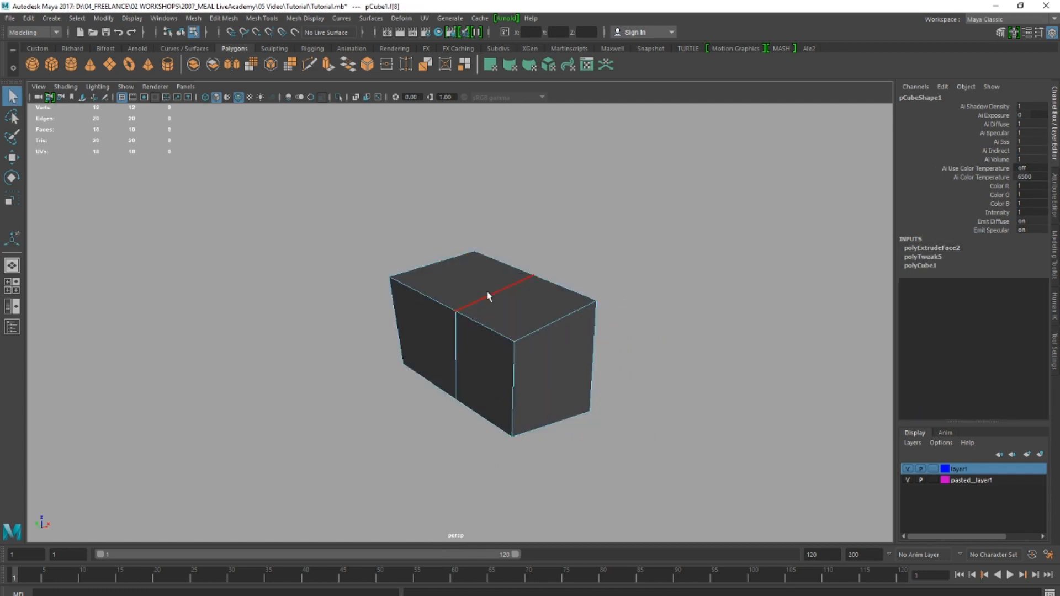
{"action": "left_click", "coordinate": [485, 296]}
{"action": "right_click", "coordinate": [486, 296], "text": "shift"}
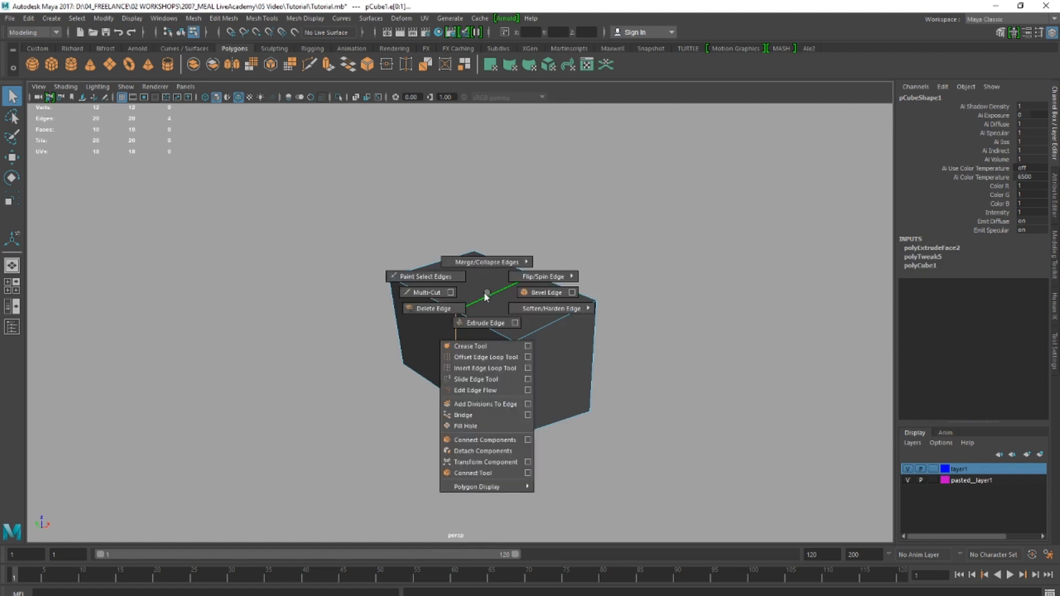
{"action": "left_click", "coordinate": [534, 293]}
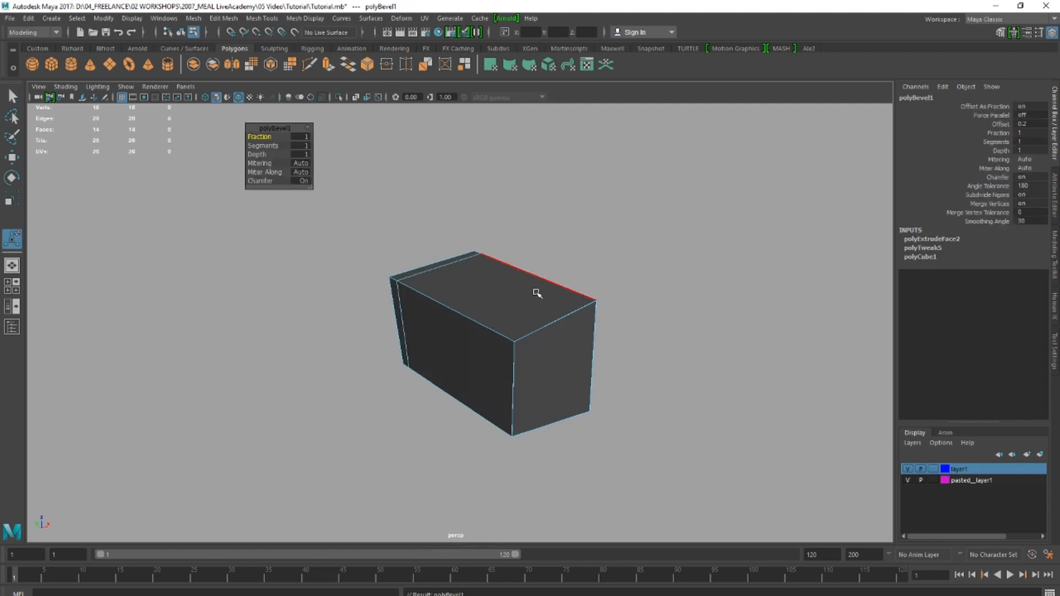
{"action": "left_click", "coordinate": [305, 137]}
{"action": "type", "text": "0.1"}
{"action": "key", "text": "Return"}
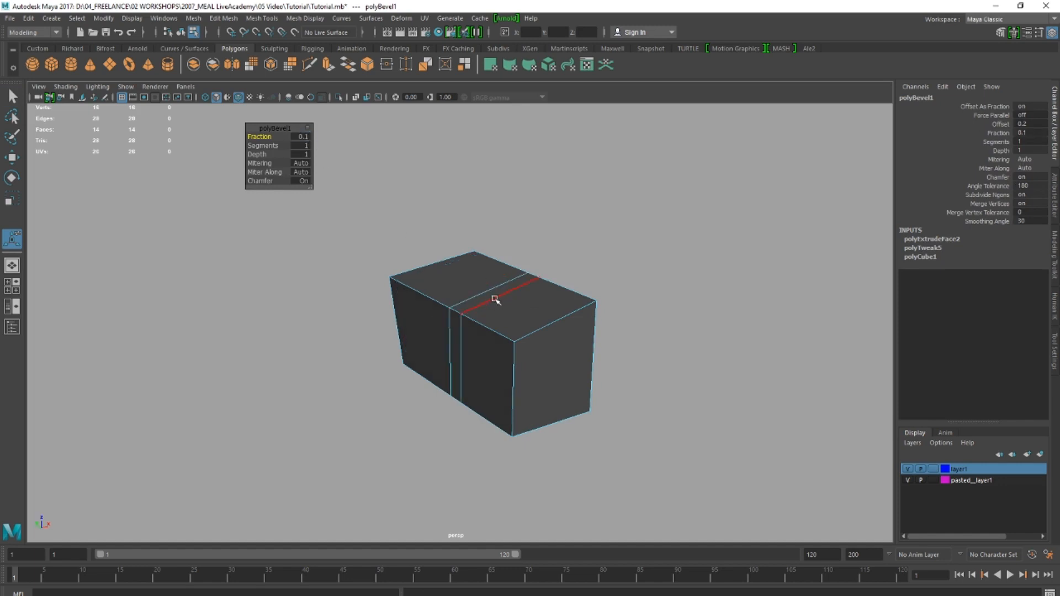
- Extrude the narrow band of faces around the middle of the block outward into a flange
{"action": "right_click_drag", "start_coordinate": [495, 299], "coordinate": [450, 360]}
{"action": "left_click", "coordinate": [478, 301]}
{"action": "left_click", "coordinate": [456, 330], "text": "shift"}
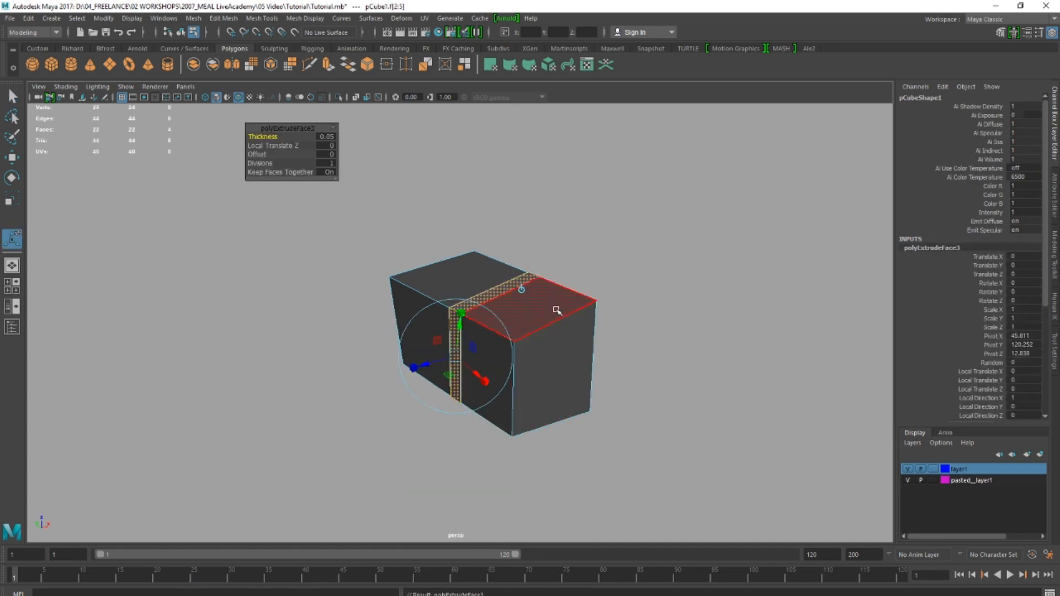
{"action": "left_click_drag", "start_coordinate": [414, 367], "coordinate": [378, 378]}
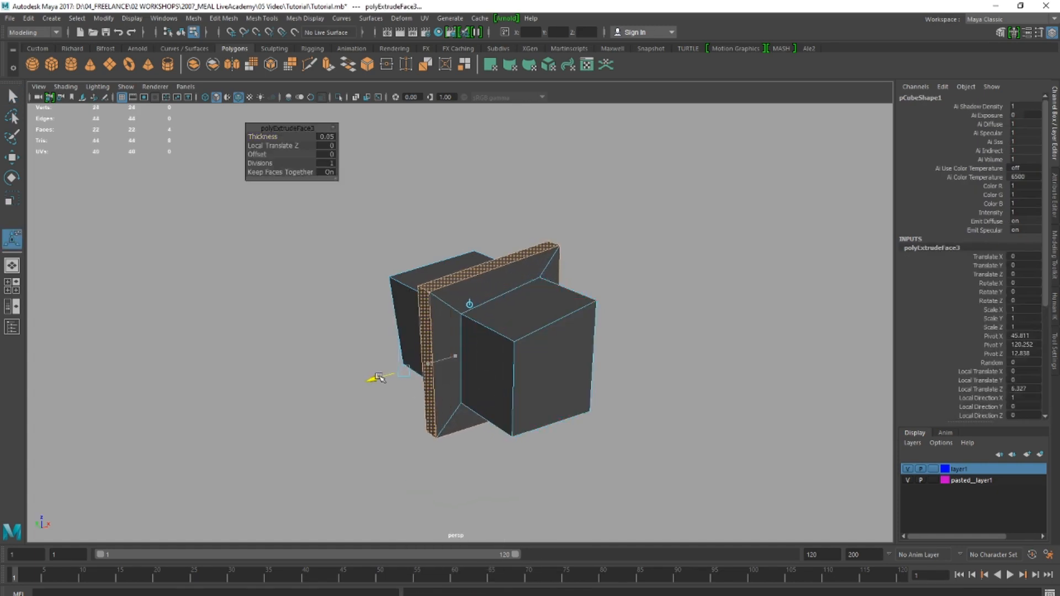
- Preview the flanged mesh smoothed, restore the unsmoothed display and return to object mode
{"action": "key", "text": "3"}
{"action": "right_click_drag", "start_coordinate": [419, 356], "coordinate": [634, 373]}
{"action": "mouse_move", "coordinate": [507, 310]}
{"action": "left_mouse_down", "text": "alt"}
{"action": "mouse_move", "coordinate": [628, 322]}
{"action": "mouse_move", "coordinate": [518, 310]}
{"action": "left_mouse_up", "text": "alt"}
{"action": "key", "text": "1"}
{"action": "right_click_drag", "start_coordinate": [542, 301], "coordinate": [584, 284]}
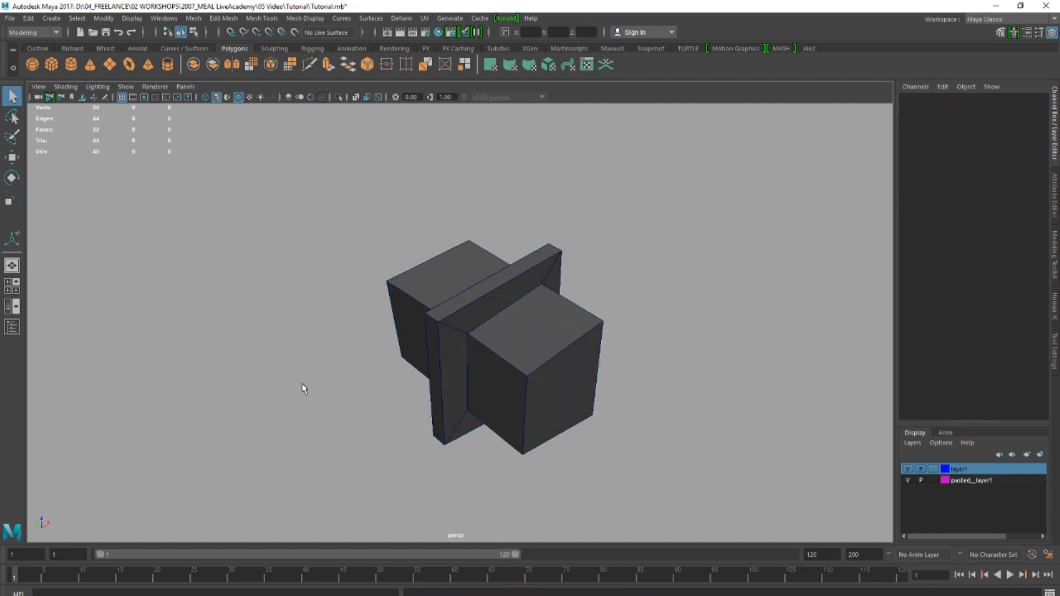
- Select the whole mesh, view the Modeling Toolkit and return to the Channel Box
{"action": "left_click", "coordinate": [425, 370]}
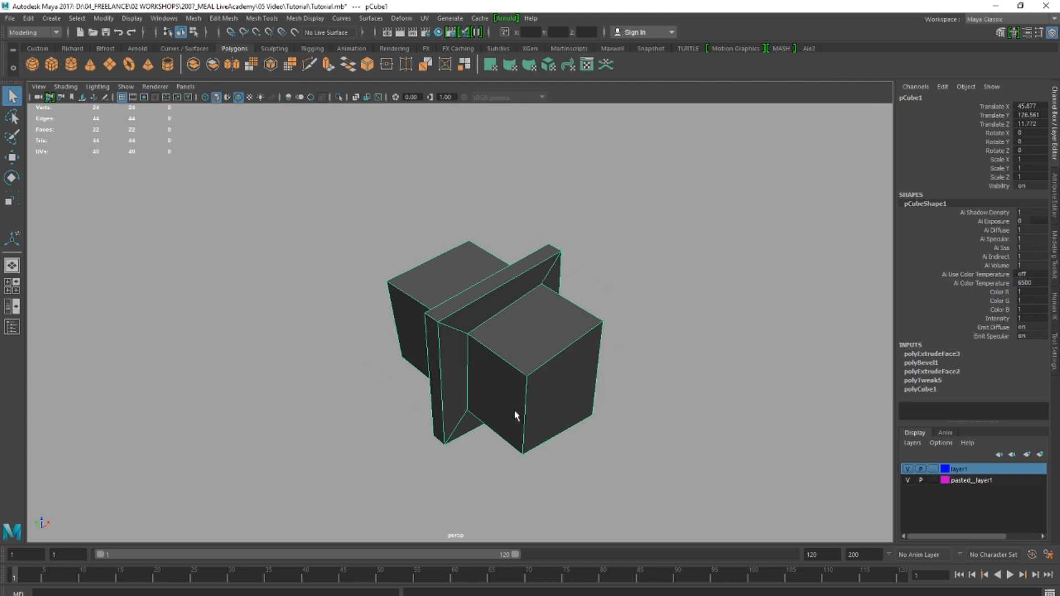
{"action": "mouse_move", "coordinate": [494, 306]}
{"action": "right_mouse_down"}
{"action": "mouse_move", "coordinate": [449, 315]}
{"action": "mouse_move", "coordinate": [474, 320]}
{"action": "mouse_move", "coordinate": [494, 305]}
{"action": "right_mouse_up"}
{"action": "left_click", "coordinate": [1001, 33]}
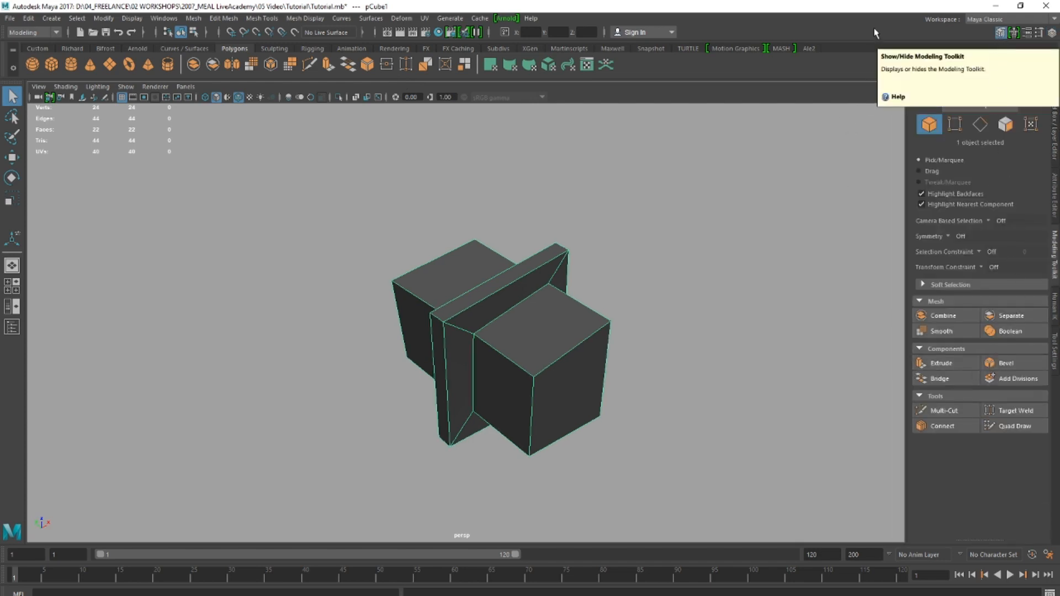
{"action": "left_click", "coordinate": [1055, 100]}
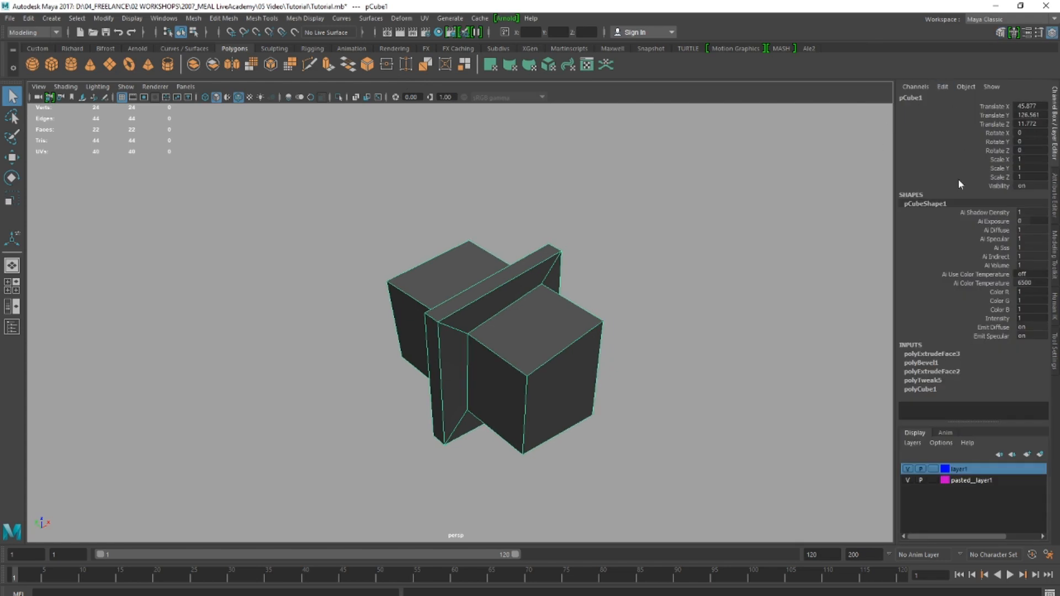
- Examine the mesh's construction history in the Channel Box, expanding the bevel, extrude and original cube inputs
{"action": "left_click", "coordinate": [925, 362]}
{"action": "scroll", "coordinate": [929, 365], "scroll_direction": "down", "scroll_amount": 3}
{"action": "left_click", "coordinate": [915, 400]}
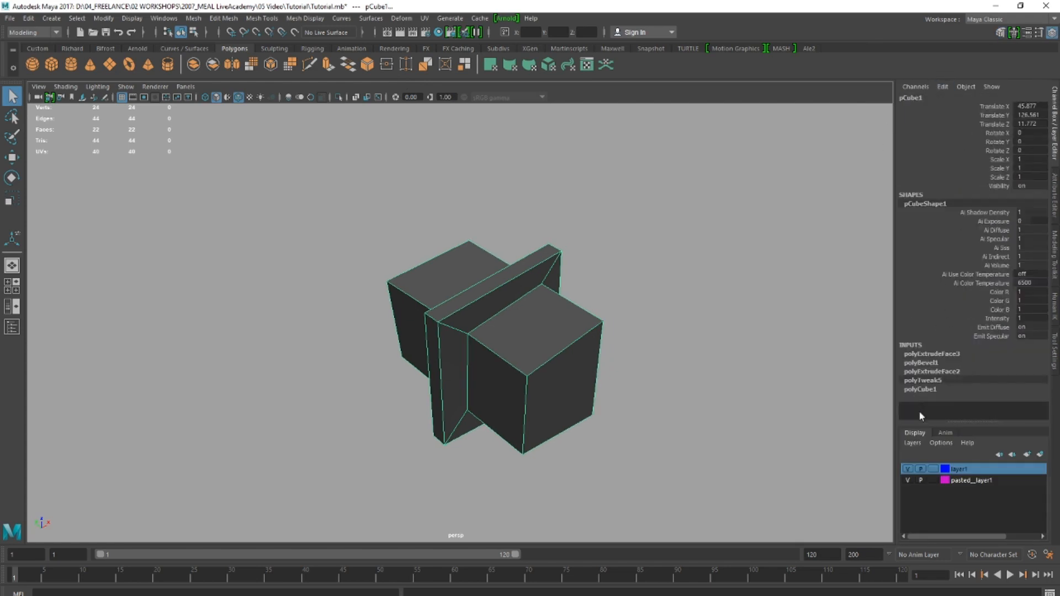
{"action": "left_click", "coordinate": [933, 371]}
{"action": "left_click", "coordinate": [929, 355]}
{"action": "scroll", "coordinate": [932, 368], "scroll_direction": "down", "scroll_amount": 5}
{"action": "left_click", "coordinate": [935, 382]}
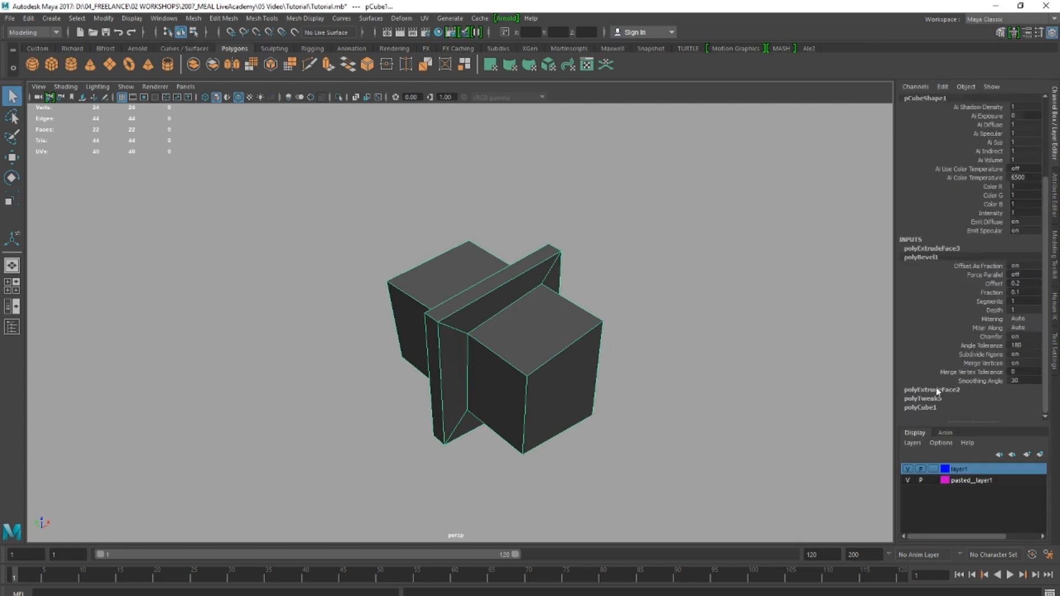
{"action": "left_click", "coordinate": [926, 407]}
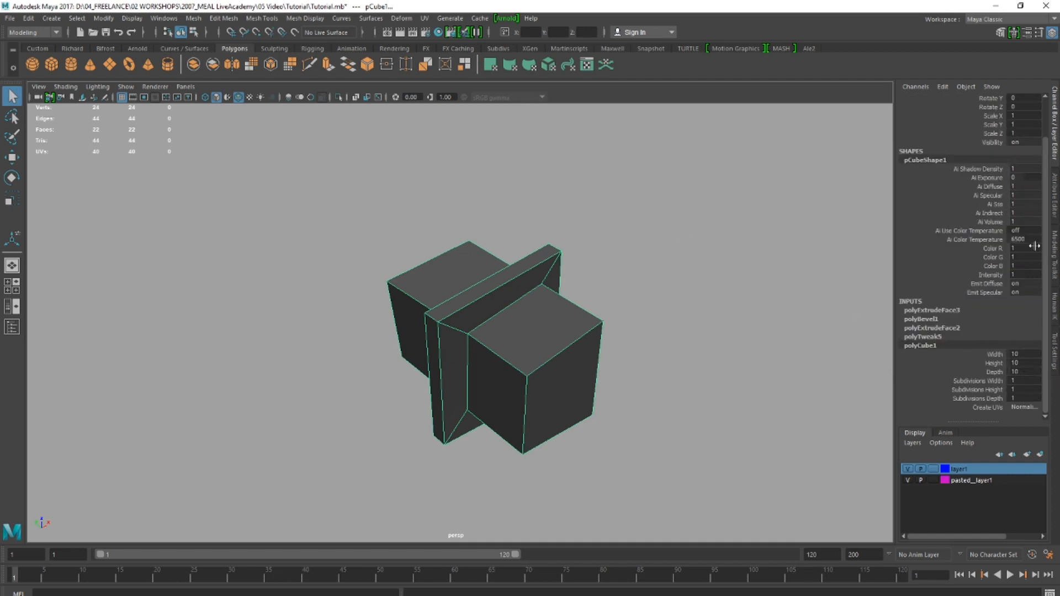
- Look through the mesh's Attribute Editor, the Modeling Toolkit and the Select Tool's settings
{"action": "left_click", "coordinate": [1056, 204]}
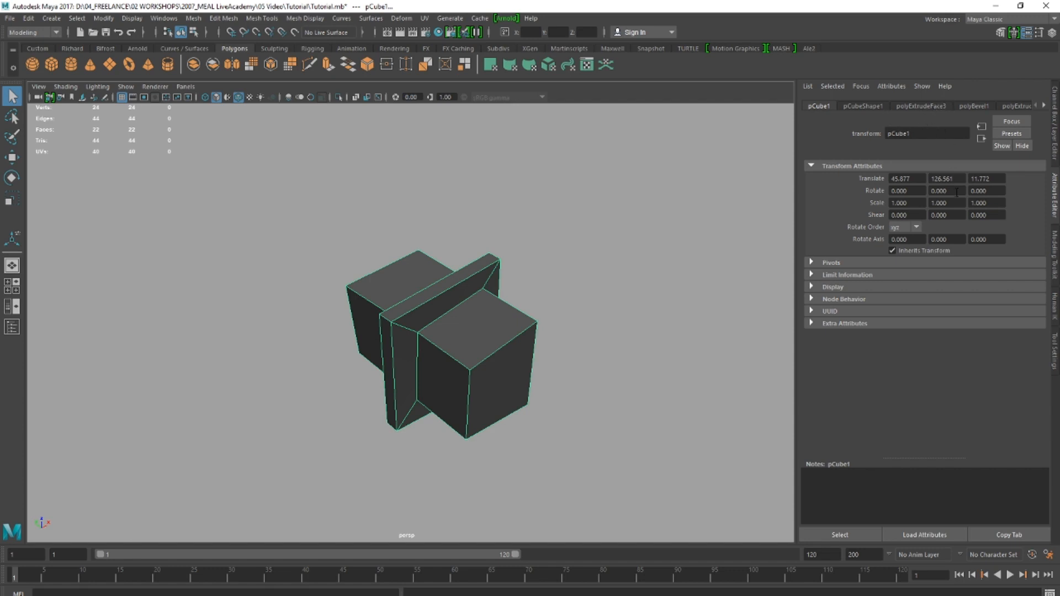
{"action": "left_click", "coordinate": [1055, 254]}
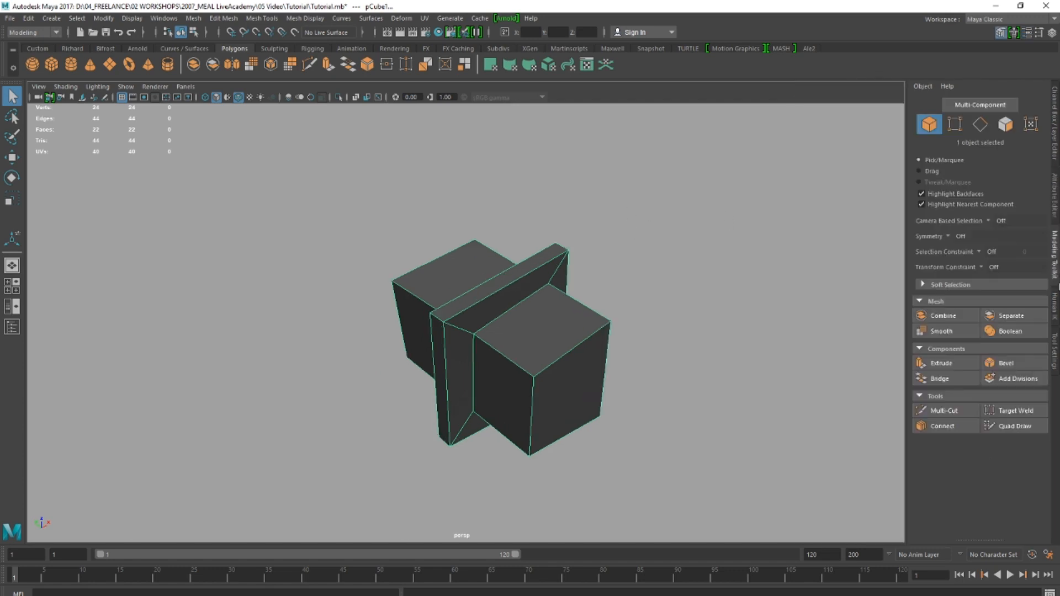
{"action": "left_click", "coordinate": [1055, 345]}
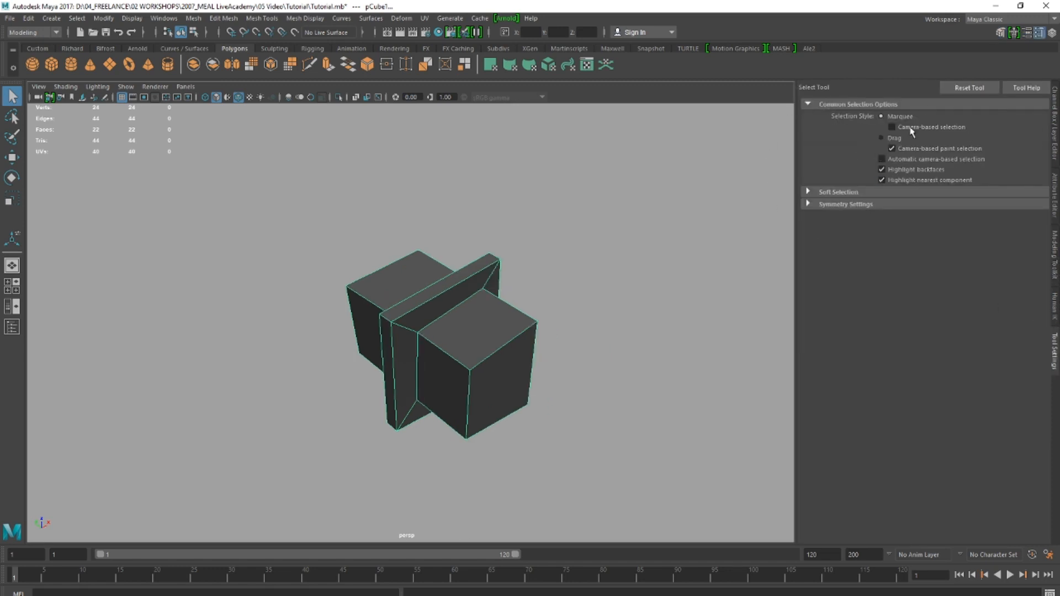
- Hide the Modeling Toolkit, view the Tool Settings, reselect the mesh and bring back the Channel Box
{"action": "left_click", "coordinate": [1001, 32]}
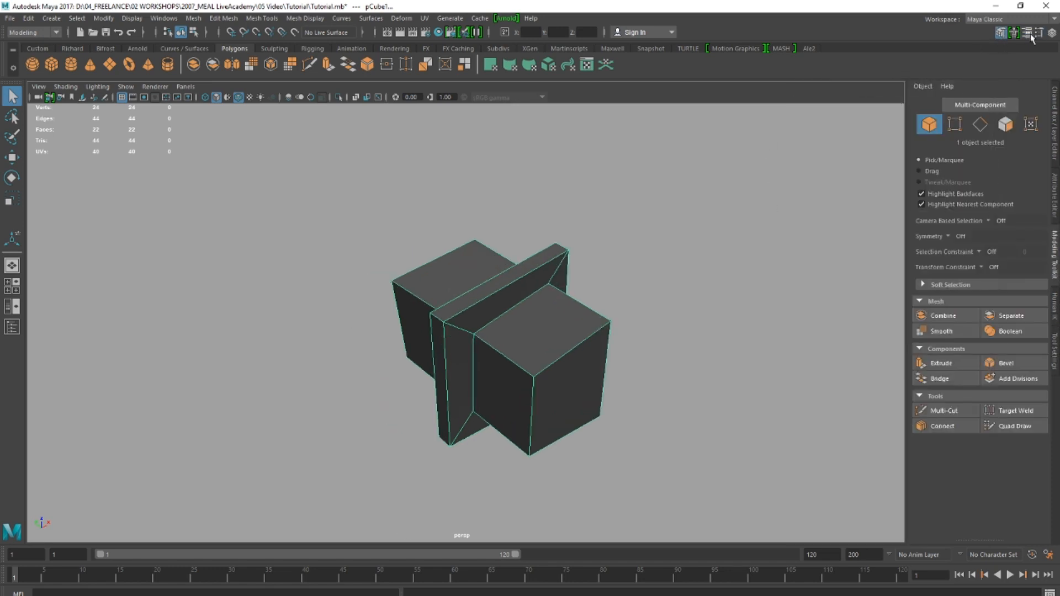
{"action": "left_click", "coordinate": [1000, 32]}
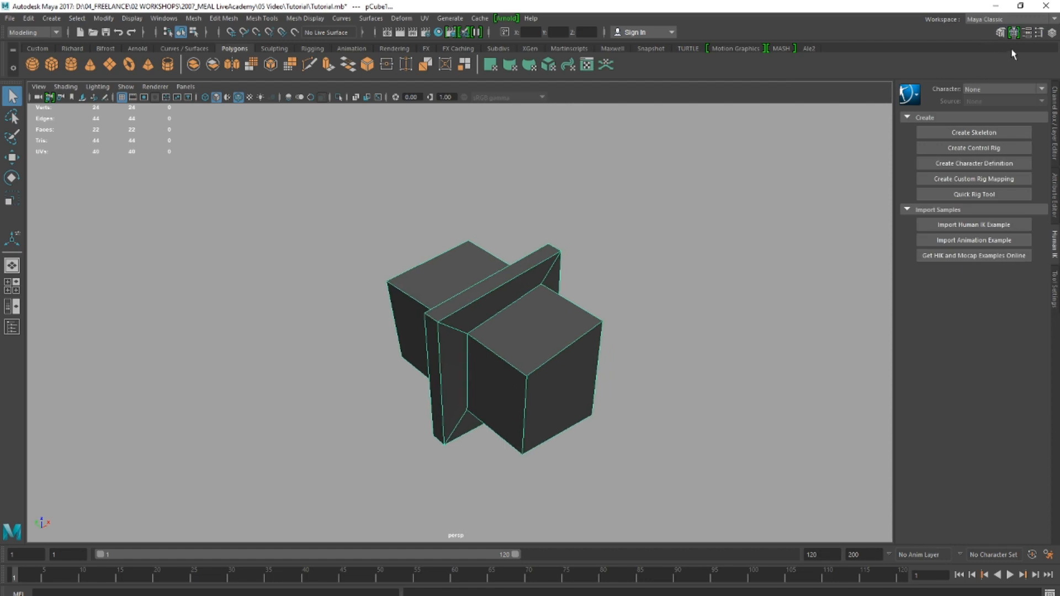
{"action": "left_click", "coordinate": [1040, 33]}
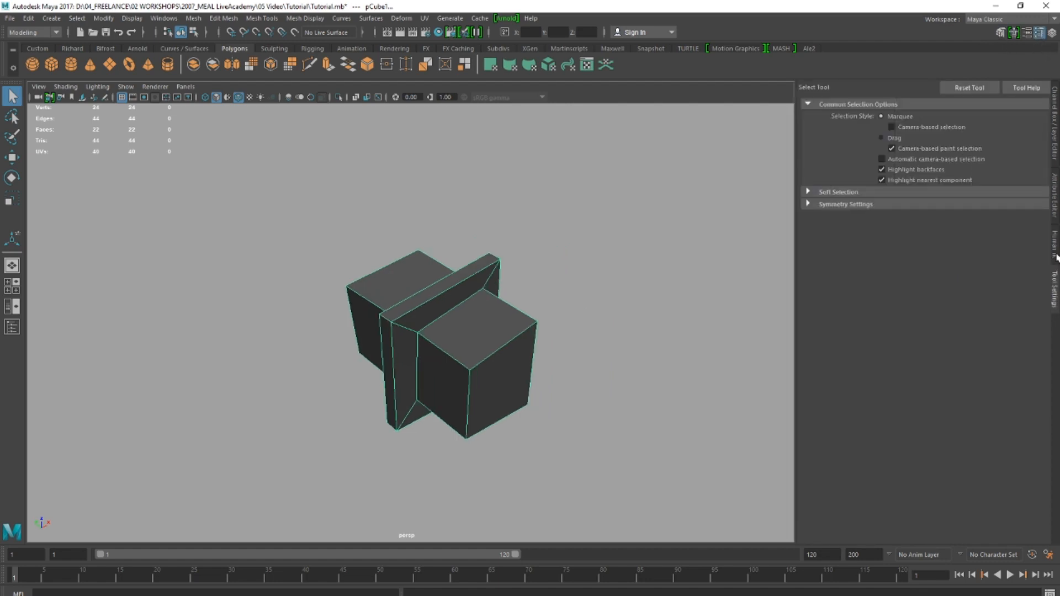
{"action": "left_click", "coordinate": [604, 213]}
{"action": "left_click", "coordinate": [470, 300]}
{"action": "left_click", "coordinate": [1052, 31]}
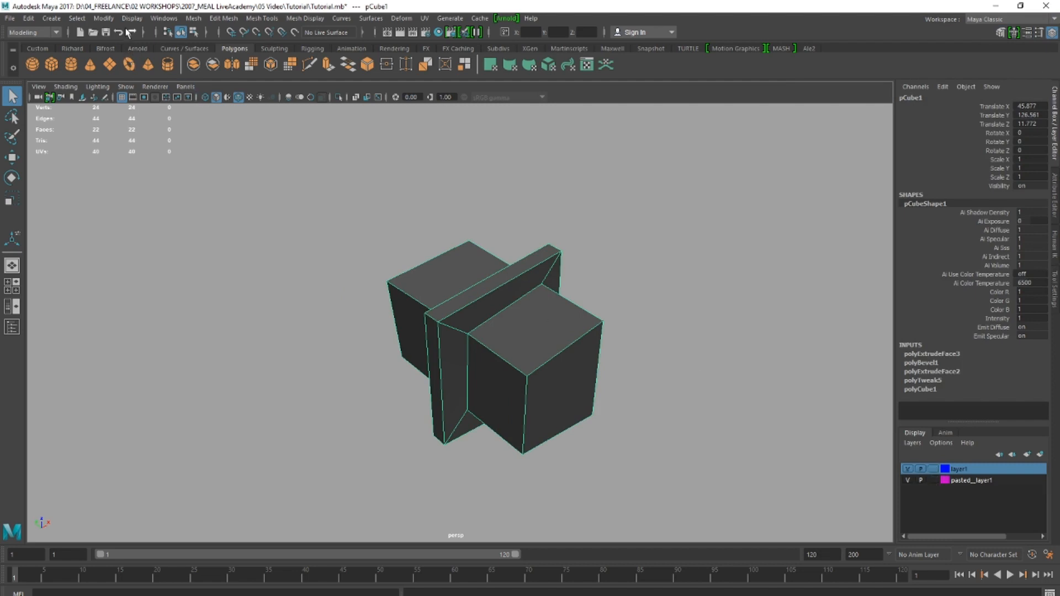
- Open the Outliner, reselect the cube mesh and toggle its visibility off and on
{"action": "left_click", "coordinate": [164, 19]}
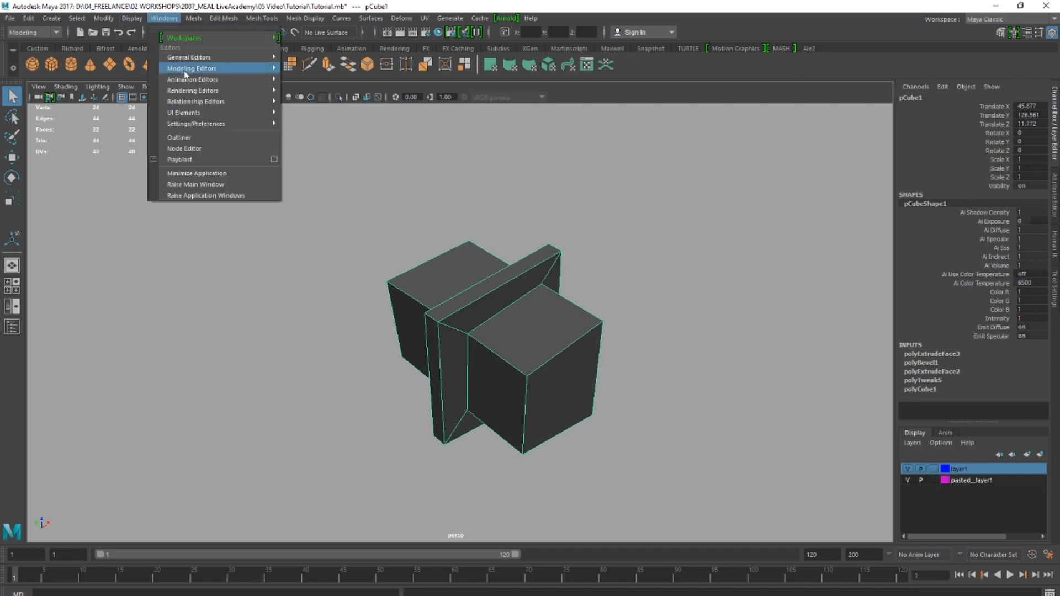
{"action": "left_click", "coordinate": [217, 136]}
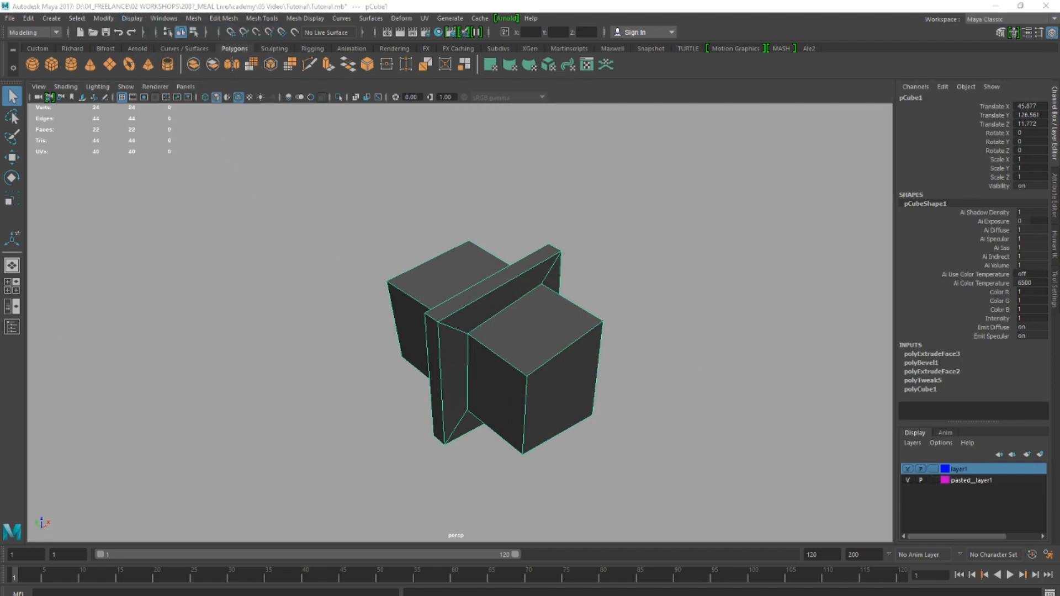
{"action": "left_click_drag", "start_coordinate": [205, 123], "coordinate": [133, 120]}
{"action": "left_click", "coordinate": [550, 227]}
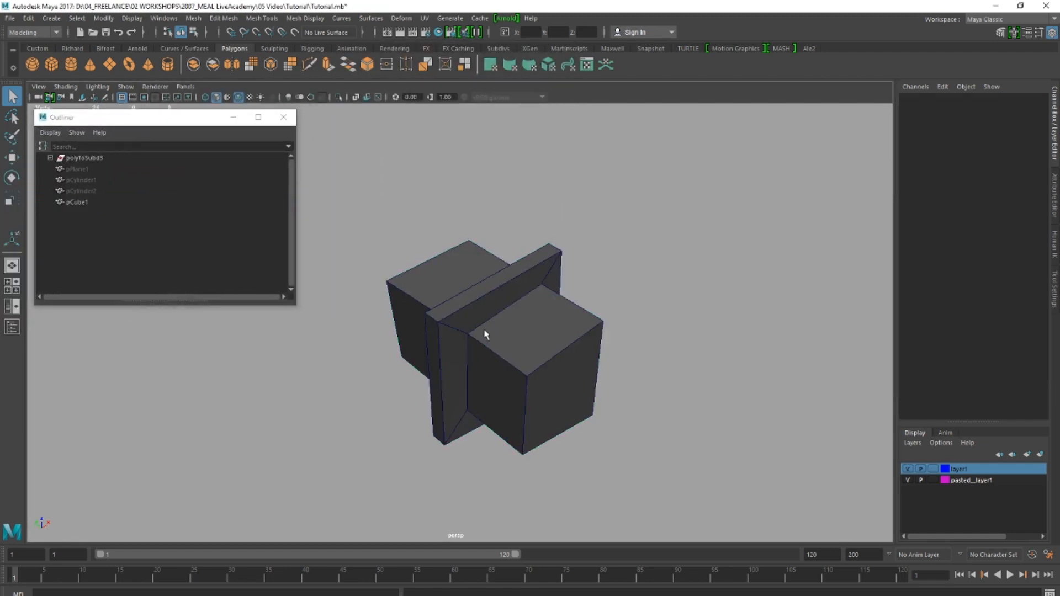
{"action": "left_click", "coordinate": [485, 335]}
{"action": "key", "text": "h"}
{"action": "key", "text": "h"}
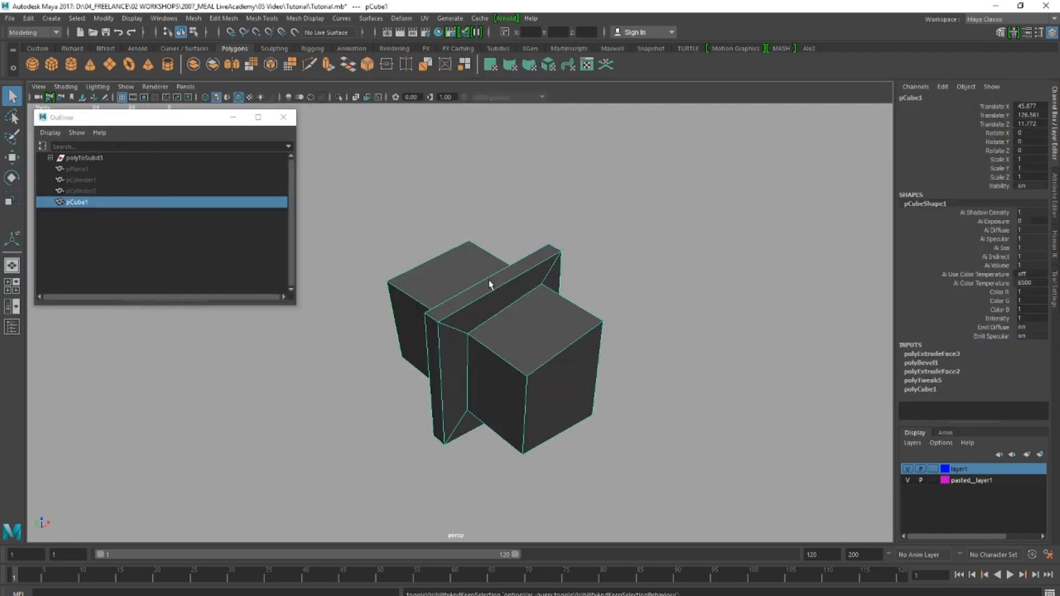
- Duplicate the cube mesh and move the copy along X to a Translate X of about 79.2
{"action": "key", "text": "ctrl+d"}
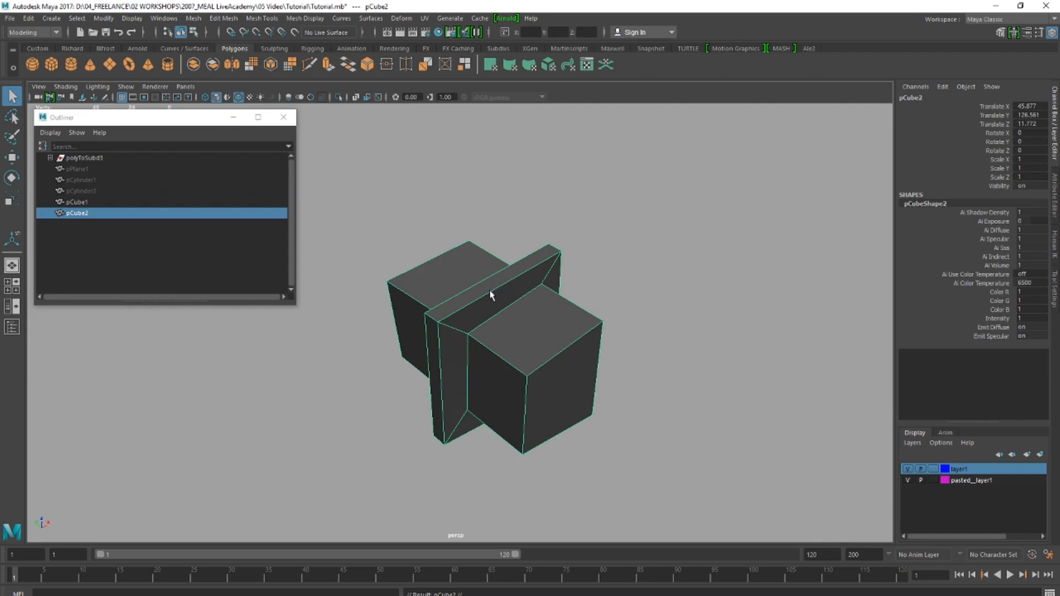
{"action": "key", "text": "w"}
{"action": "left_click_drag", "start_coordinate": [509, 317], "coordinate": [701, 232]}
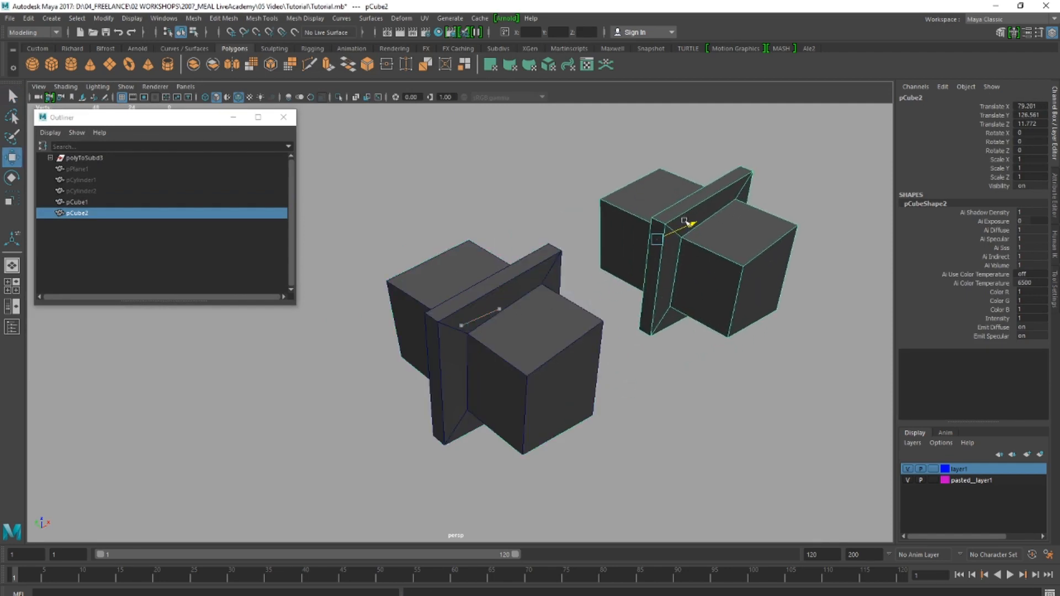
- Group the original mesh and its copy, and toggle the group's visibility off and on
{"action": "left_click", "coordinate": [137, 202], "text": "shift"}
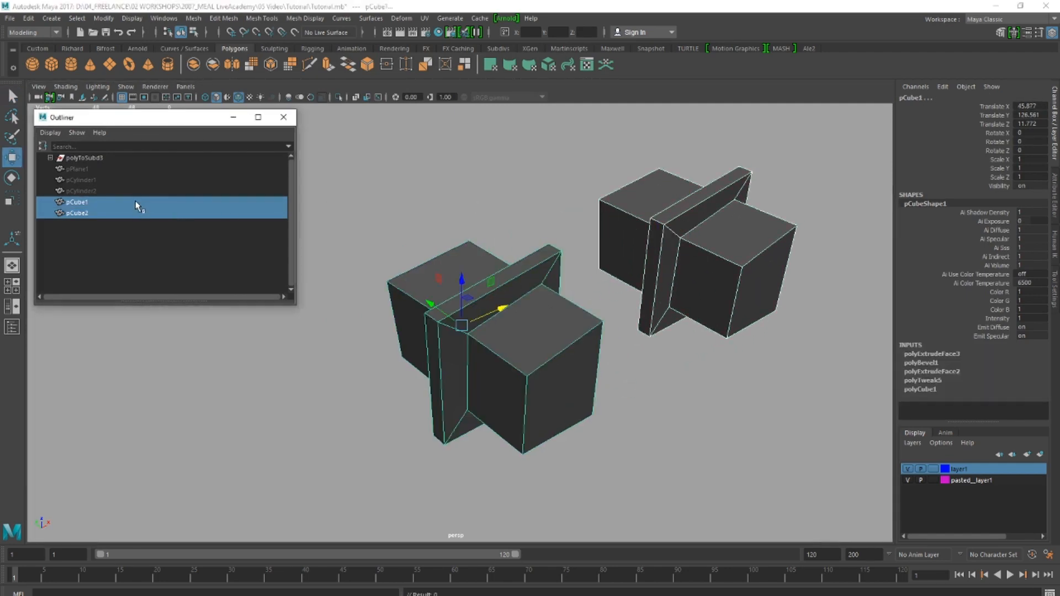
{"action": "key", "text": "ctrl+g"}
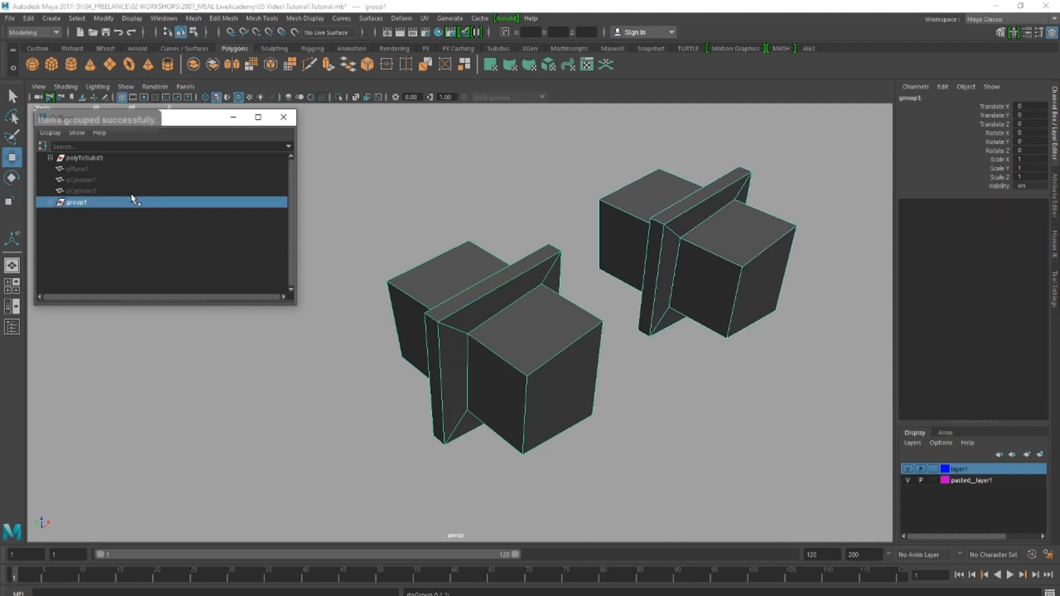
{"action": "key", "text": "h"}
{"action": "key", "text": "h"}
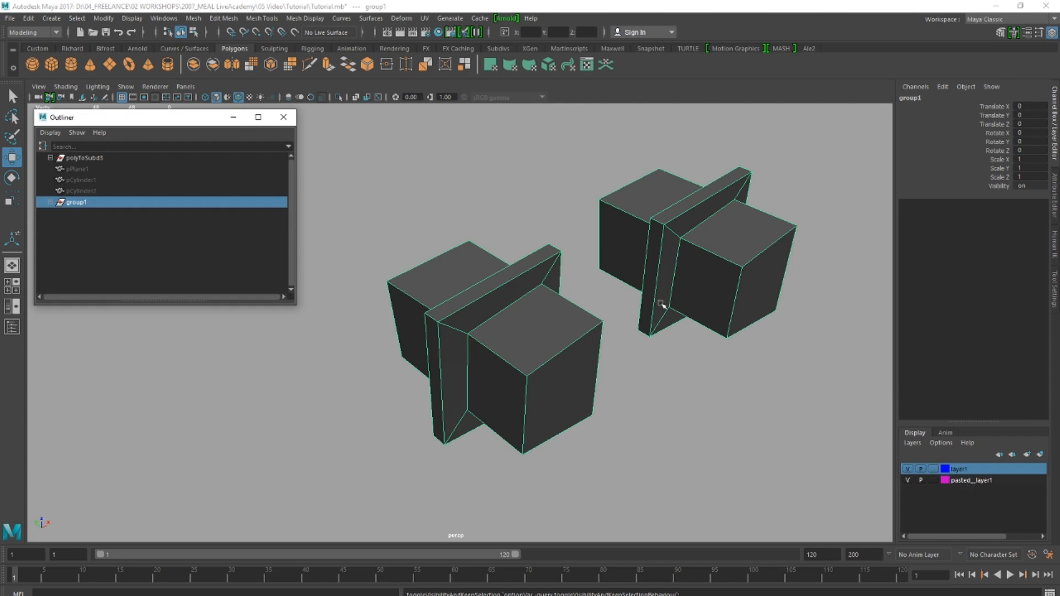
- Delete both grouped cube meshes from the scene
{"action": "left_click", "coordinate": [679, 264]}
{"action": "key", "text": "Delete"}
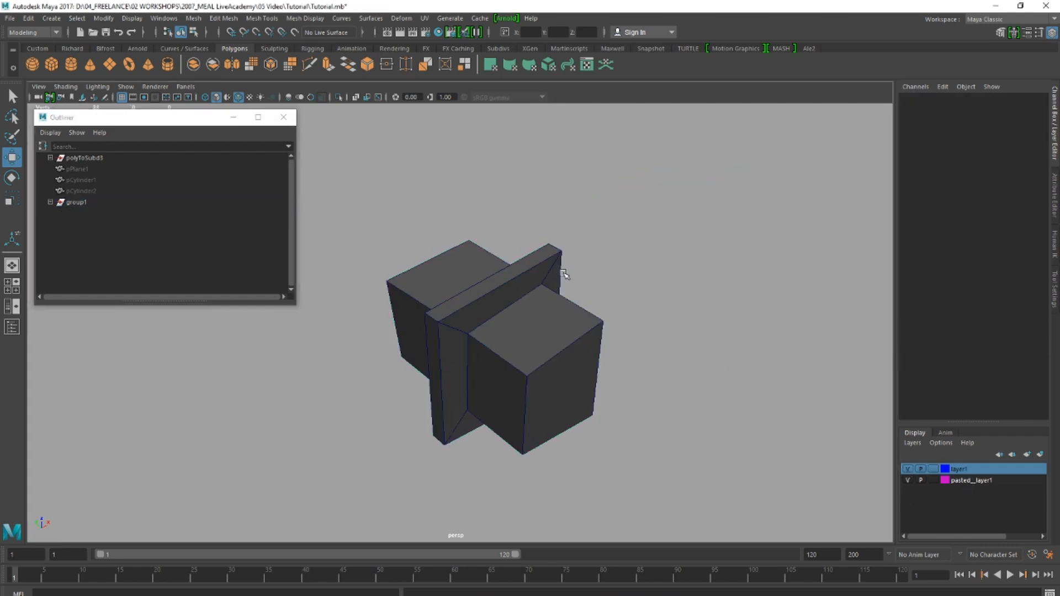
{"action": "left_click", "coordinate": [526, 302]}
{"action": "key", "text": "Delete"}
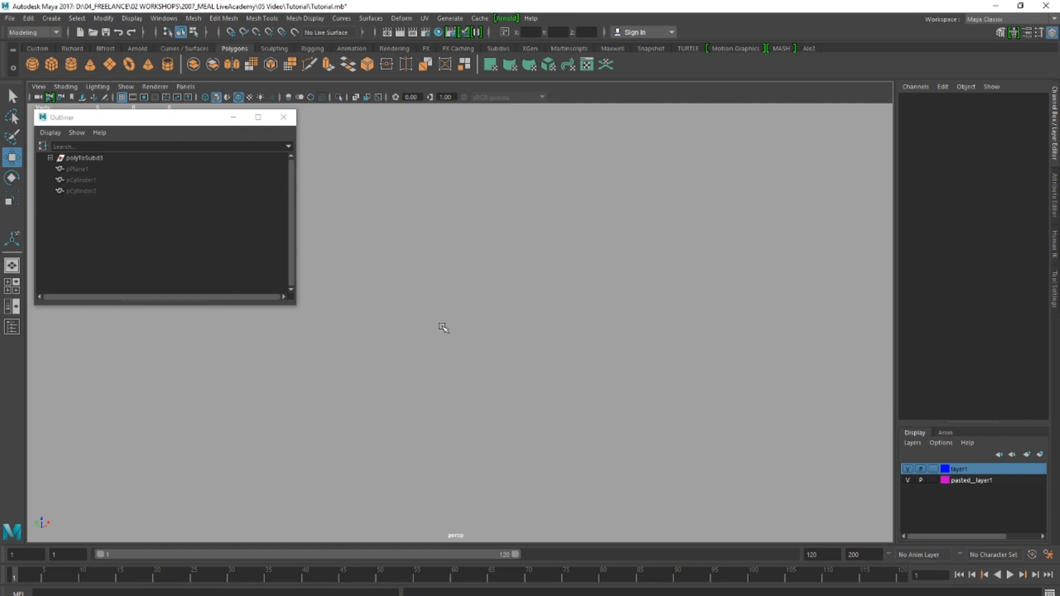
- Create a polygon cylinder interactively in the perspective view, about 19.4 in radius and 11.5 high
{"action": "key", "text": "space"}
{"action": "left_click", "coordinate": [382, 291]}
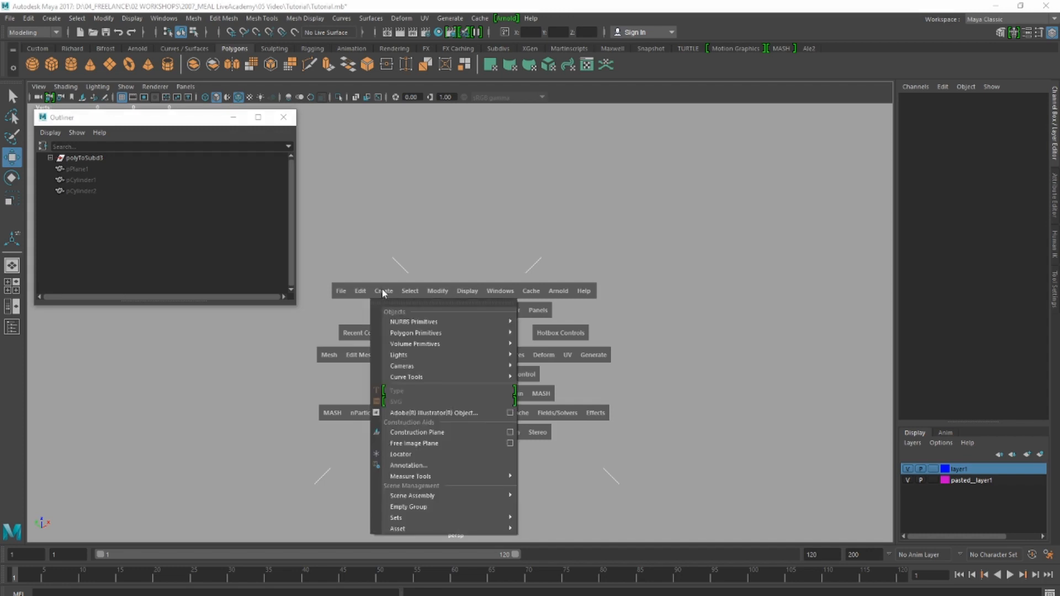
{"action": "mouse_move", "coordinate": [459, 333]}
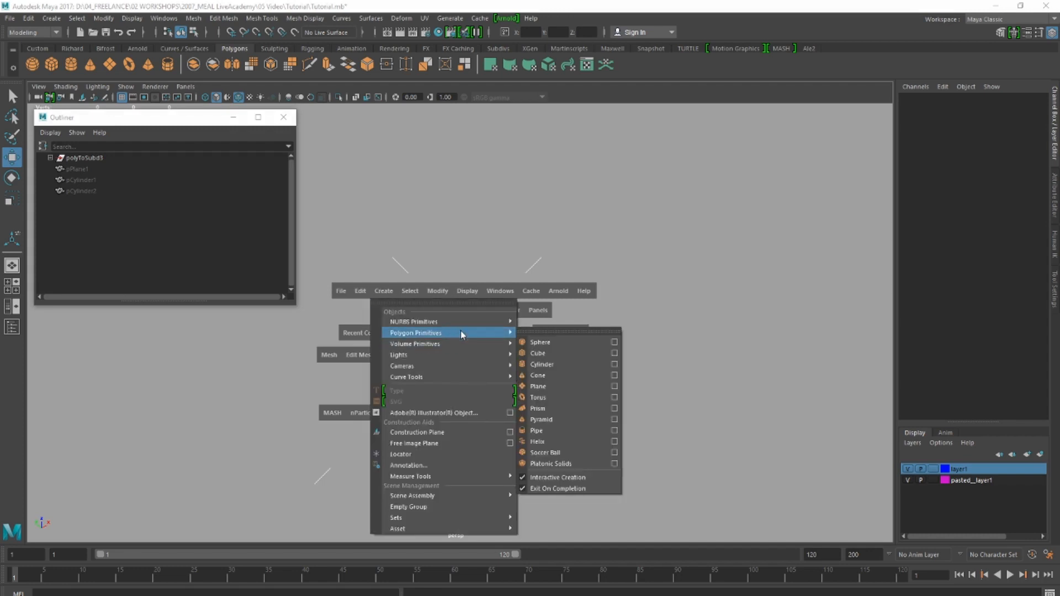
{"action": "left_click", "coordinate": [571, 363]}
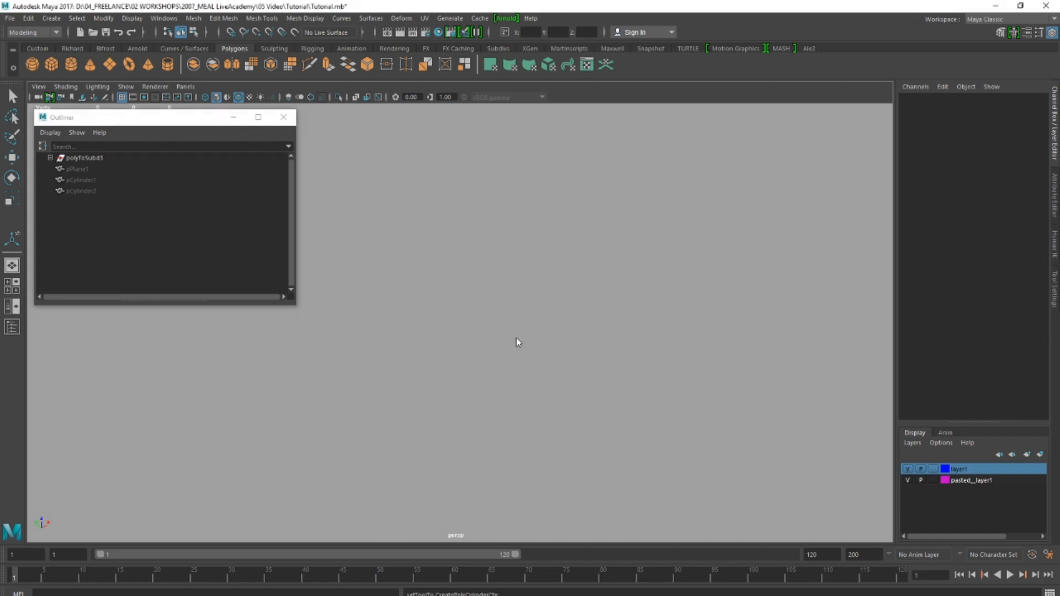
{"action": "left_click_drag", "start_coordinate": [486, 334], "coordinate": [527, 311]}
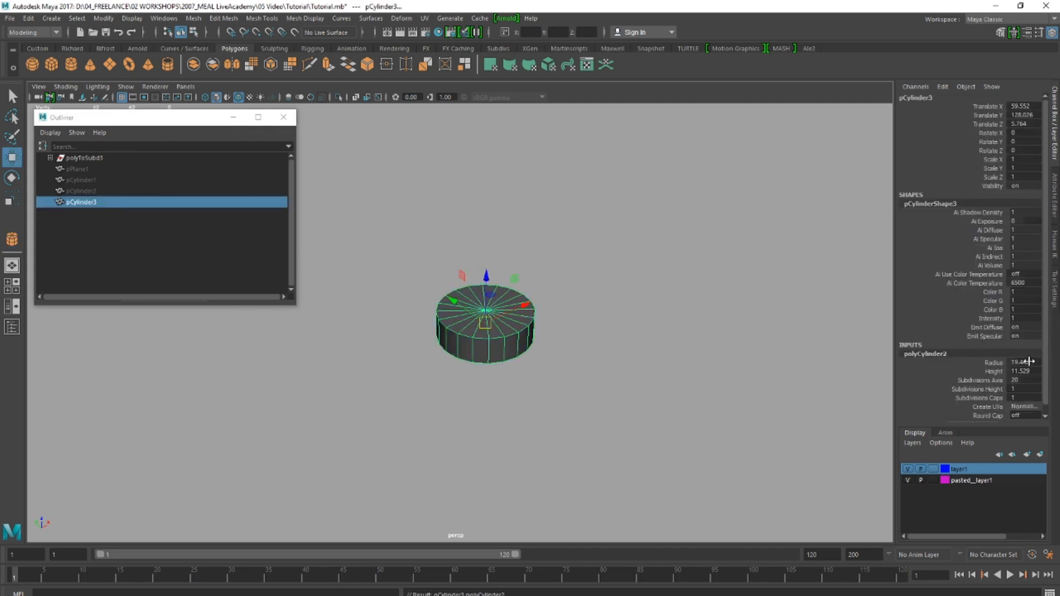
- Set the new cylinder's Subdivisions Axis to 6 and deselect it
{"action": "double_click", "coordinate": [1028, 362]}
{"action": "double_click", "coordinate": [1024, 380]}
{"action": "type", "text": "6"}
{"action": "key", "text": "Return"}
{"action": "left_click_drag", "start_coordinate": [549, 272], "coordinate": [497, 269], "text": "alt"}
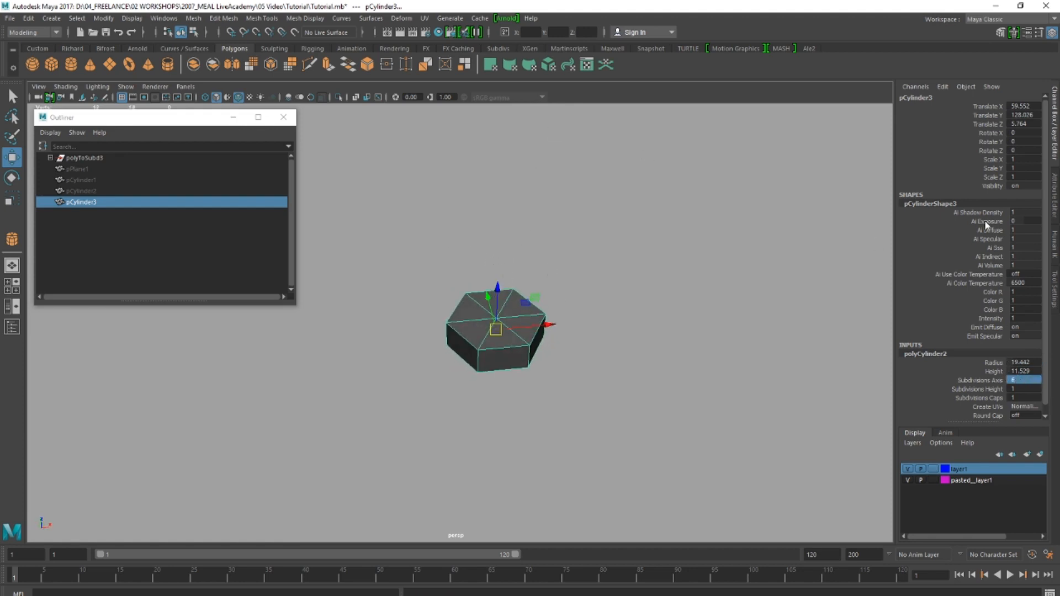
{"action": "double_click", "coordinate": [1019, 379]}
{"action": "left_click", "coordinate": [461, 249]}
- Select the six-sided cylinder and compare its smooth mesh preview with the unsmoothed display, ending unsmoothed
{"action": "scroll", "coordinate": [475, 323], "scroll_direction": "up", "scroll_amount": 3}
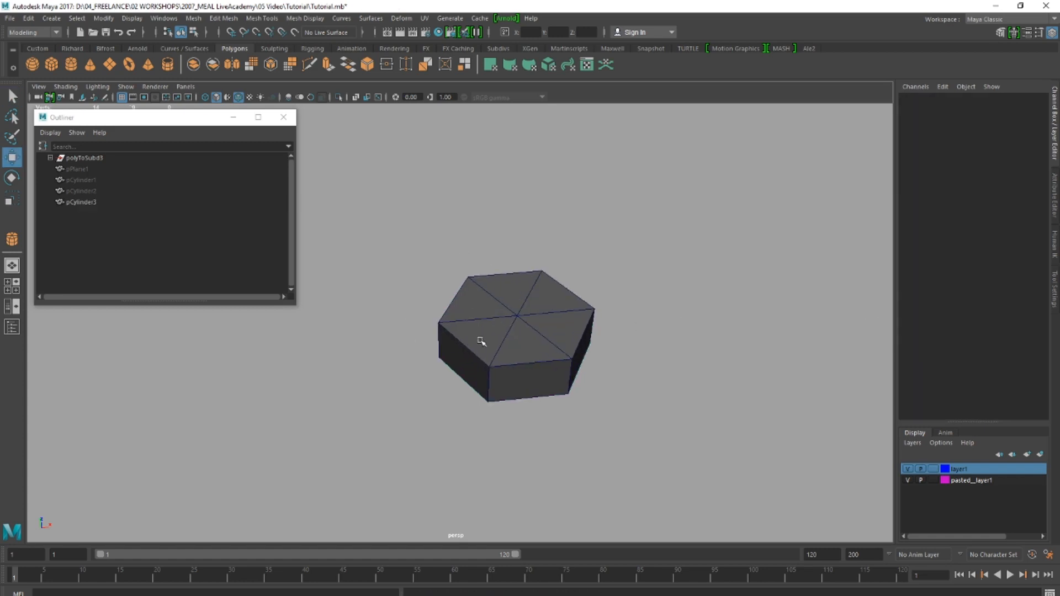
{"action": "left_click", "coordinate": [480, 341]}
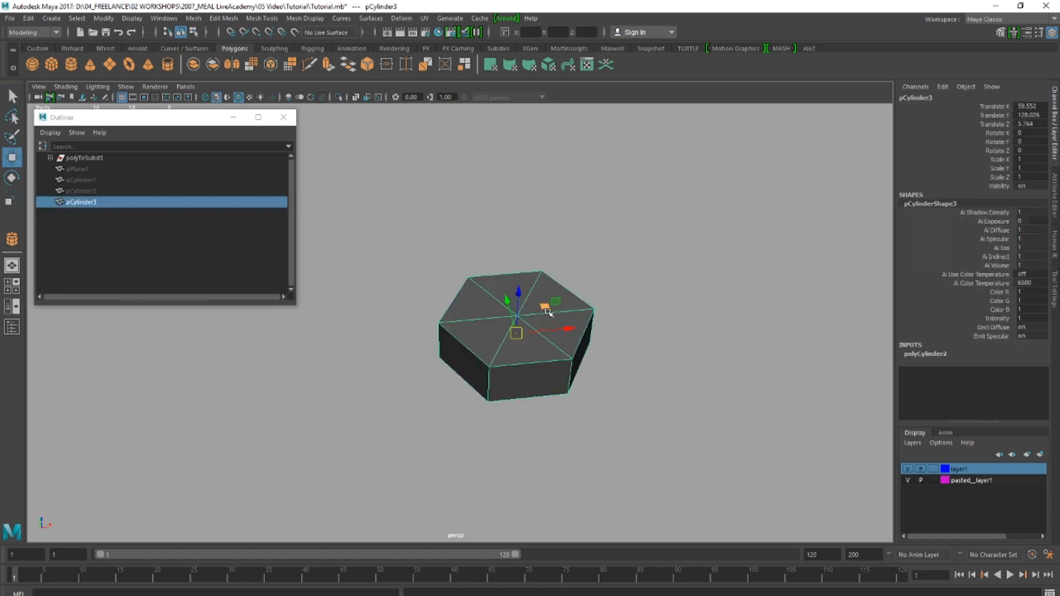
{"action": "left_click_drag", "start_coordinate": [544, 313], "coordinate": [556, 312], "text": "alt"}
{"action": "key", "text": "3"}
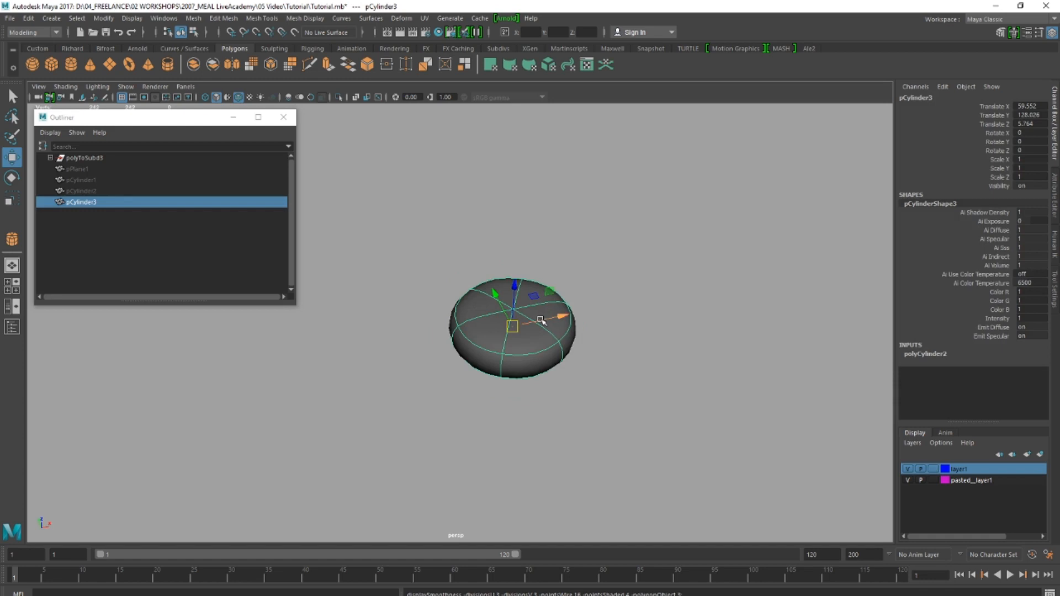
{"action": "key", "text": "1"}
{"action": "key", "text": "3"}
{"action": "key", "text": "1"}
{"action": "key", "text": "3"}
{"action": "key", "text": "1"}
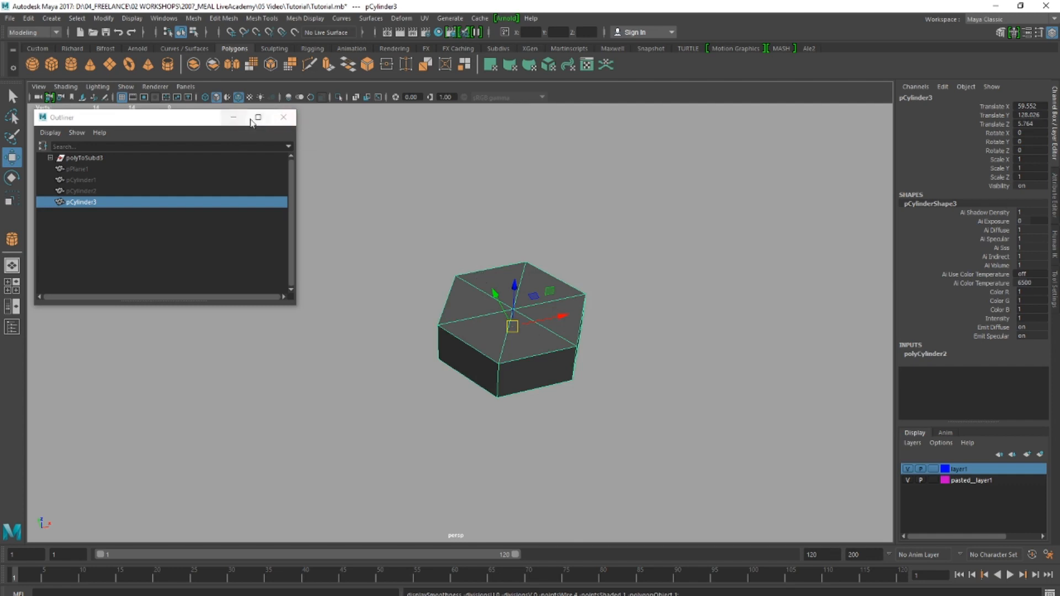
- Close the Outliner window
{"action": "left_click_drag", "start_coordinate": [234, 118], "coordinate": [218, 134]}
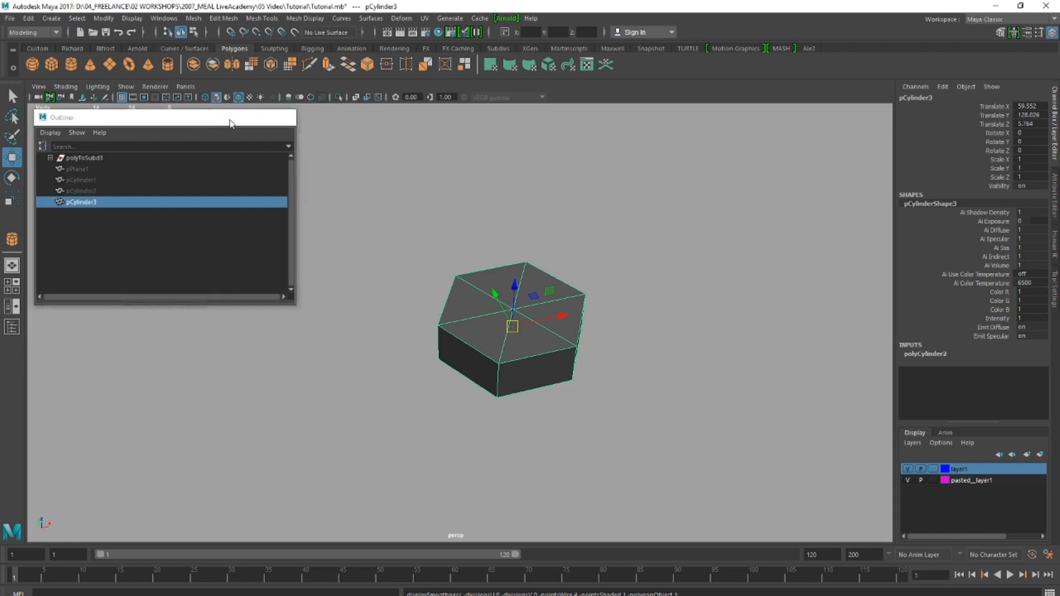
{"action": "left_click", "coordinate": [283, 117]}
{"action": "mouse_move", "coordinate": [566, 314]}
{"action": "left_mouse_down", "text": "alt"}
{"action": "mouse_move", "coordinate": [611, 326]}
{"action": "mouse_move", "coordinate": [580, 380]}
{"action": "mouse_move", "coordinate": [591, 350]}
{"action": "mouse_move", "coordinate": [574, 326]}
{"action": "mouse_move", "coordinate": [641, 310]}
{"action": "mouse_move", "coordinate": [560, 244]}
{"action": "mouse_move", "coordinate": [568, 322]}
{"action": "left_mouse_up", "text": "alt"}
{"action": "scroll", "coordinate": [442, 292], "scroll_direction": "down", "scroll_amount": 4}
{"action": "left_click_drag", "start_coordinate": [457, 334], "coordinate": [470, 336], "text": "alt"}
{"action": "scroll", "coordinate": [470, 337], "scroll_direction": "up", "scroll_amount": 4}
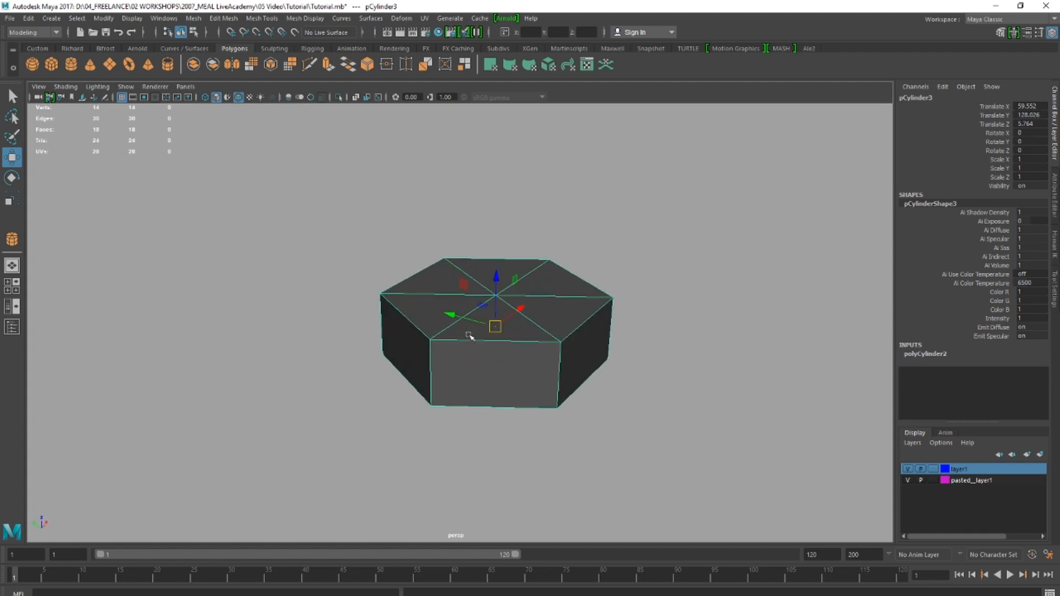
- Select the vertices at the front and back corners of the hexagonal cylinder
{"action": "right_click_drag", "start_coordinate": [497, 334], "coordinate": [433, 284]}
{"action": "left_click", "coordinate": [504, 341]}
{"action": "scroll", "coordinate": [473, 326], "scroll_direction": "down", "scroll_amount": 3}
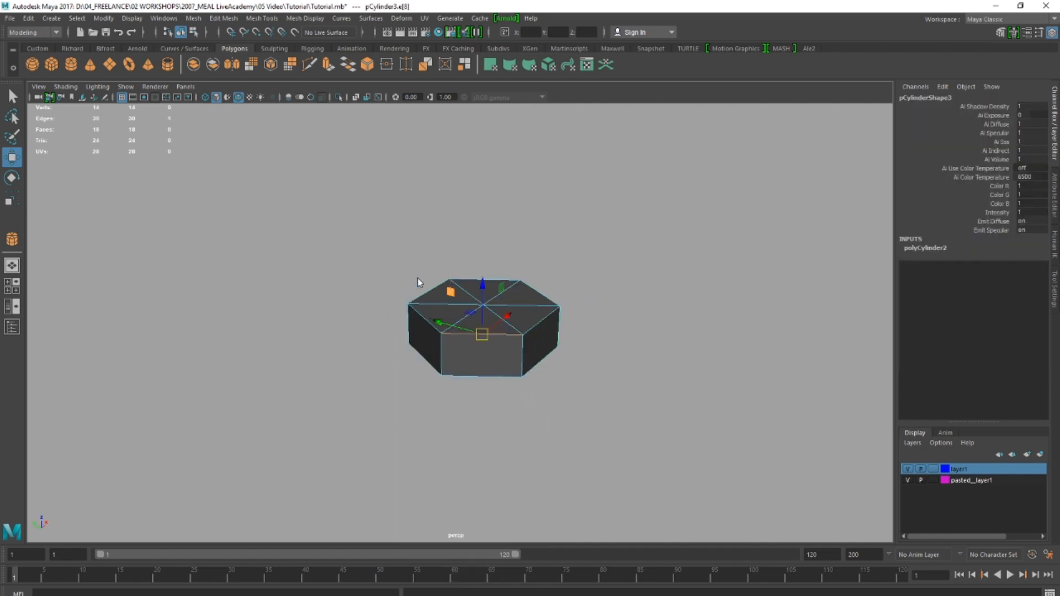
{"action": "left_click_drag", "start_coordinate": [421, 247], "coordinate": [462, 426]}
{"action": "left_click_drag", "start_coordinate": [504, 246], "coordinate": [539, 431], "text": "shift"}
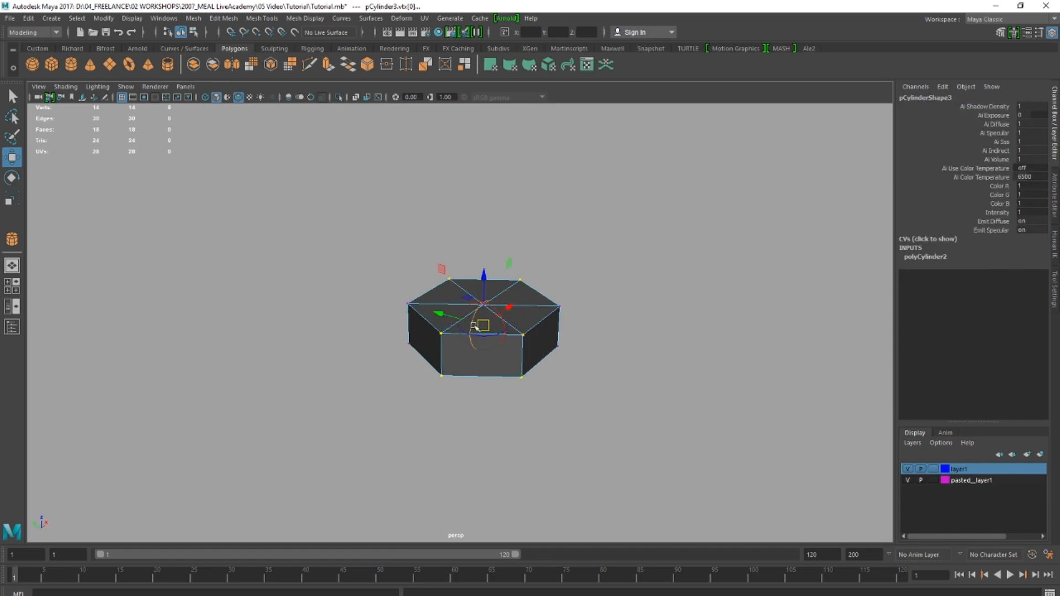
{"action": "left_click_drag", "start_coordinate": [598, 354], "coordinate": [565, 386], "text": "alt"}
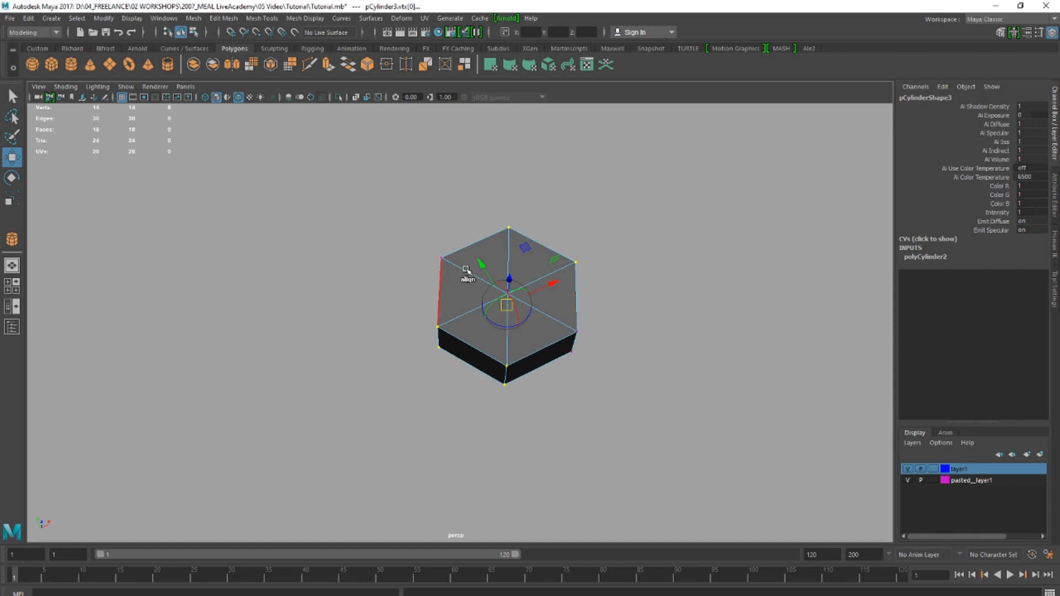
- In the top view, leave pivot editing and scale the hexagon's two upper and two lower corners inward along Y
{"action": "key", "text": "space"}
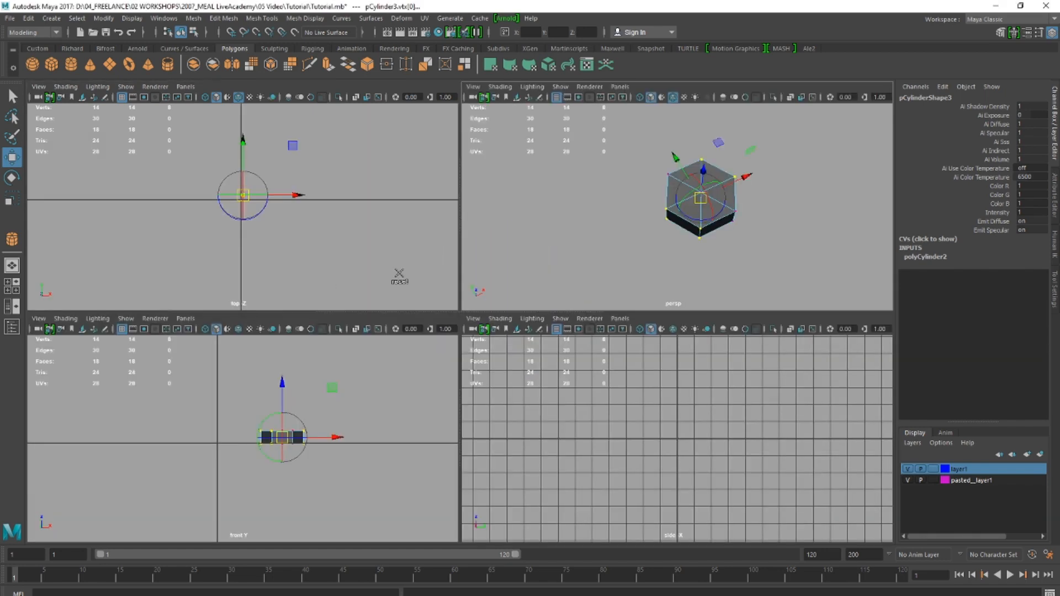
{"action": "key", "text": "space"}
{"action": "key", "text": "f"}
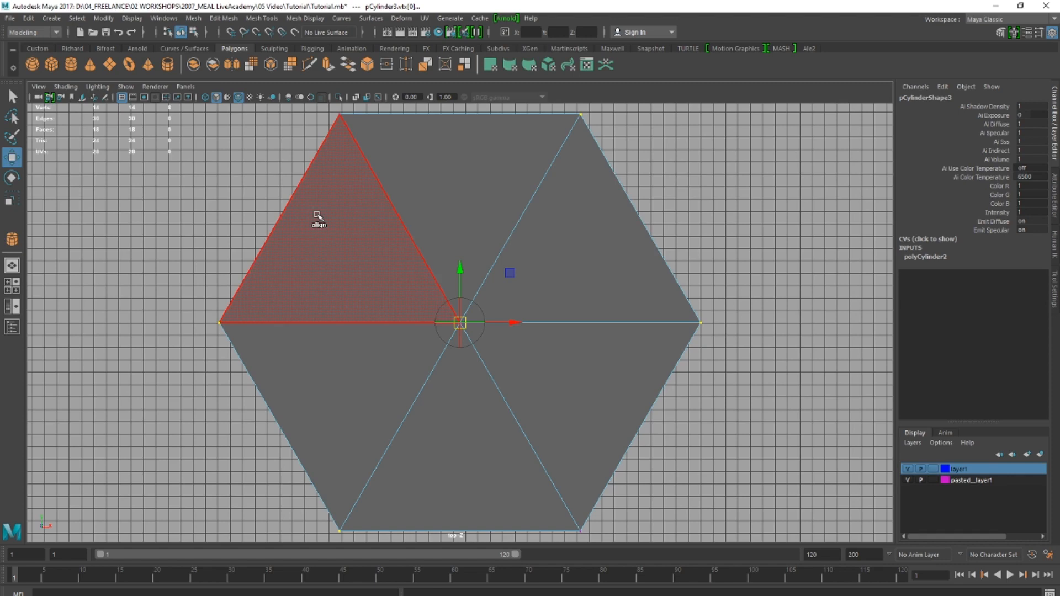
{"action": "scroll", "coordinate": [317, 215], "scroll_direction": "down", "scroll_amount": 3}
{"action": "left_click_drag", "start_coordinate": [382, 219], "coordinate": [301, 218]}
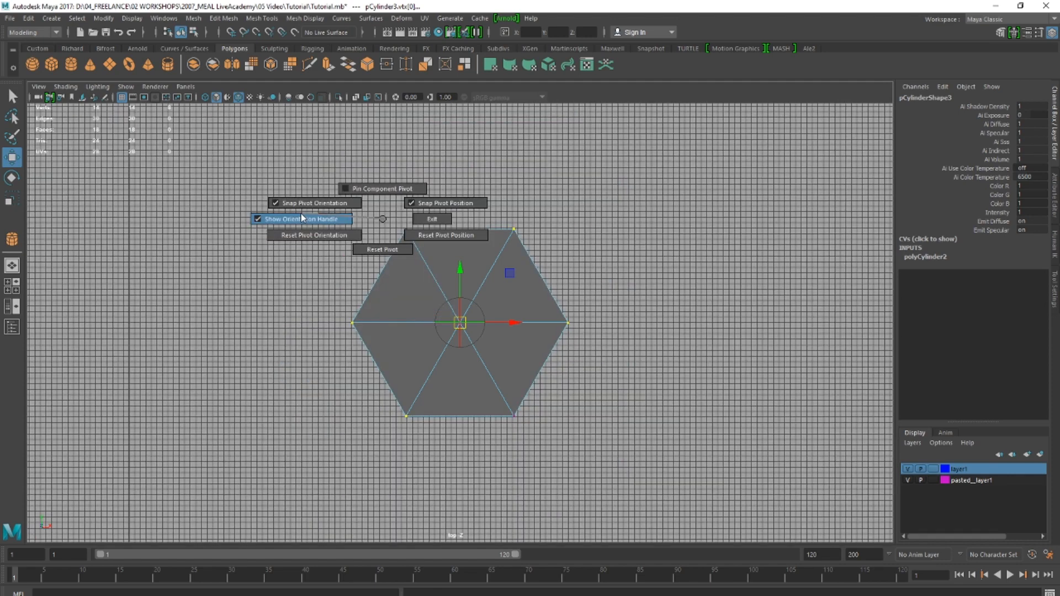
{"action": "right_click", "coordinate": [381, 220]}
{"action": "left_click_drag", "start_coordinate": [379, 202], "coordinate": [557, 251]}
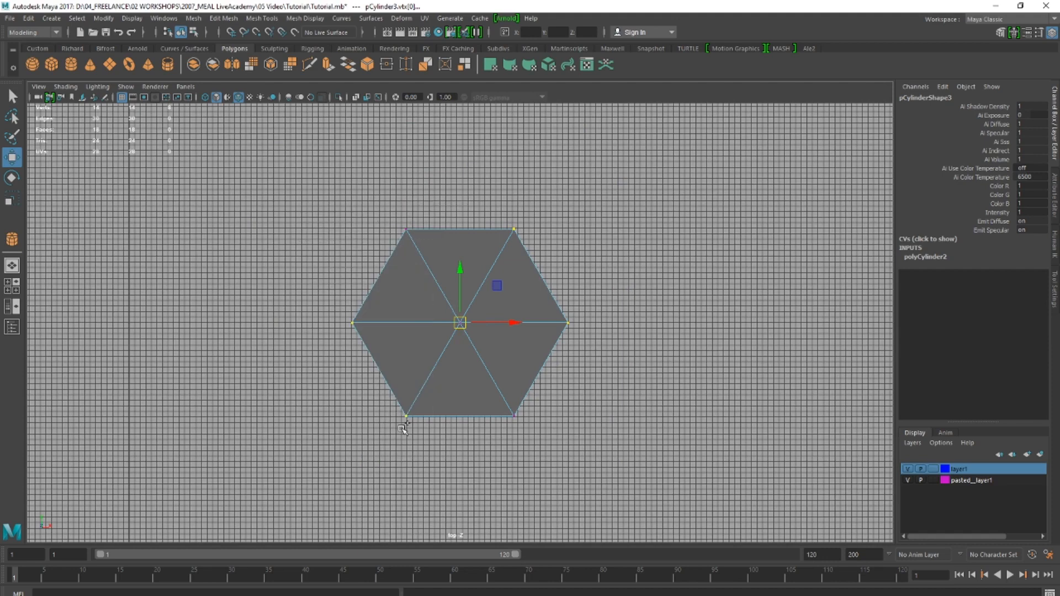
{"action": "left_click_drag", "start_coordinate": [380, 460], "coordinate": [572, 361], "text": "shift"}
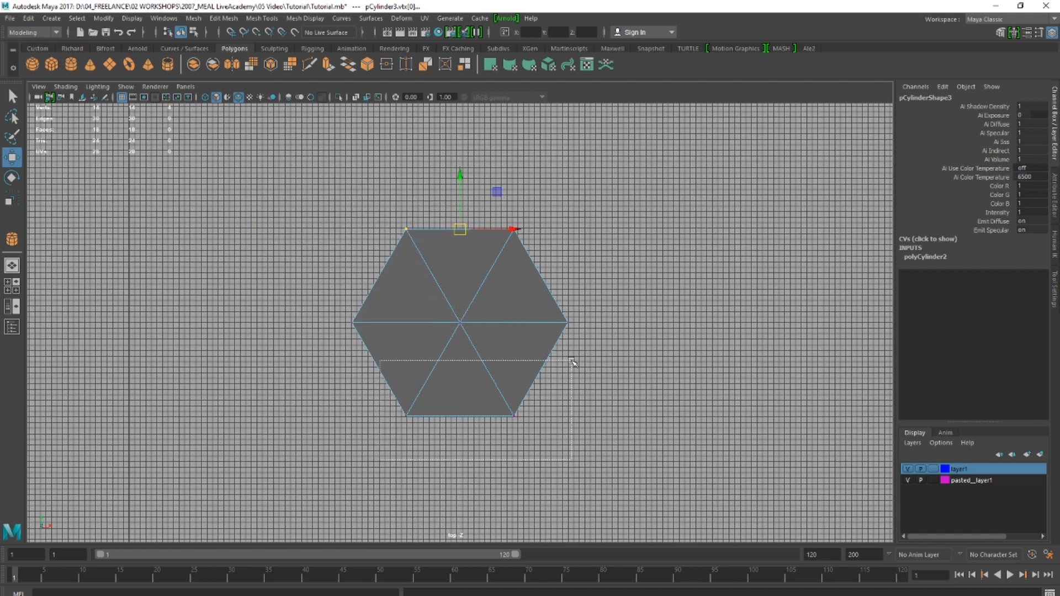
{"action": "left_click_drag", "start_coordinate": [573, 361], "coordinate": [572, 361], "text": "shift"}
{"action": "key", "text": "r"}
{"action": "left_click_drag", "start_coordinate": [459, 268], "coordinate": [449, 283]}
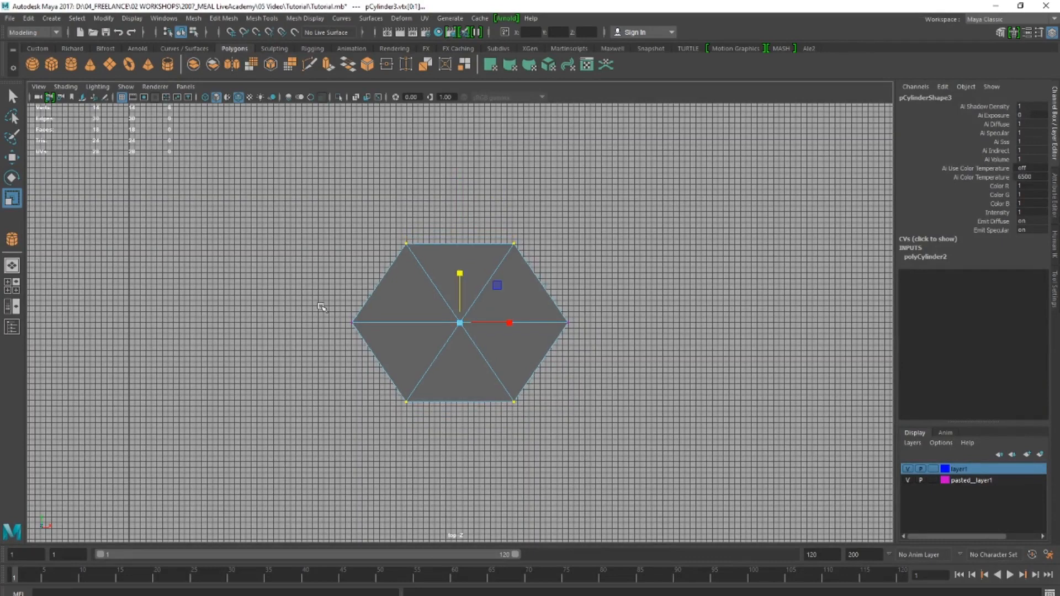
- Select the hexagon's left and right corner vertices and scale them outward along X
{"action": "left_click_drag", "start_coordinate": [321, 307], "coordinate": [367, 345]}
{"action": "left_click_drag", "start_coordinate": [534, 297], "coordinate": [647, 377], "text": "shift"}
{"action": "left_click_drag", "start_coordinate": [558, 324], "coordinate": [576, 324]}
- Insert edge loops through the side faces at the hexagon's upper and lower horizontal edges
{"action": "right_click", "coordinate": [475, 242]}
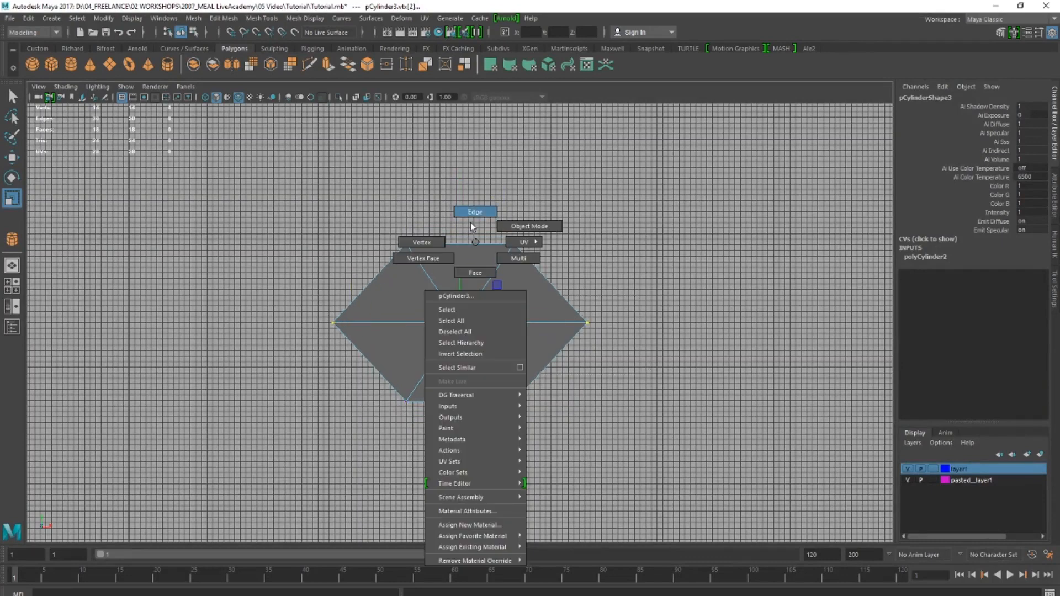
{"action": "left_click", "coordinate": [472, 226]}
{"action": "left_click", "coordinate": [460, 242]}
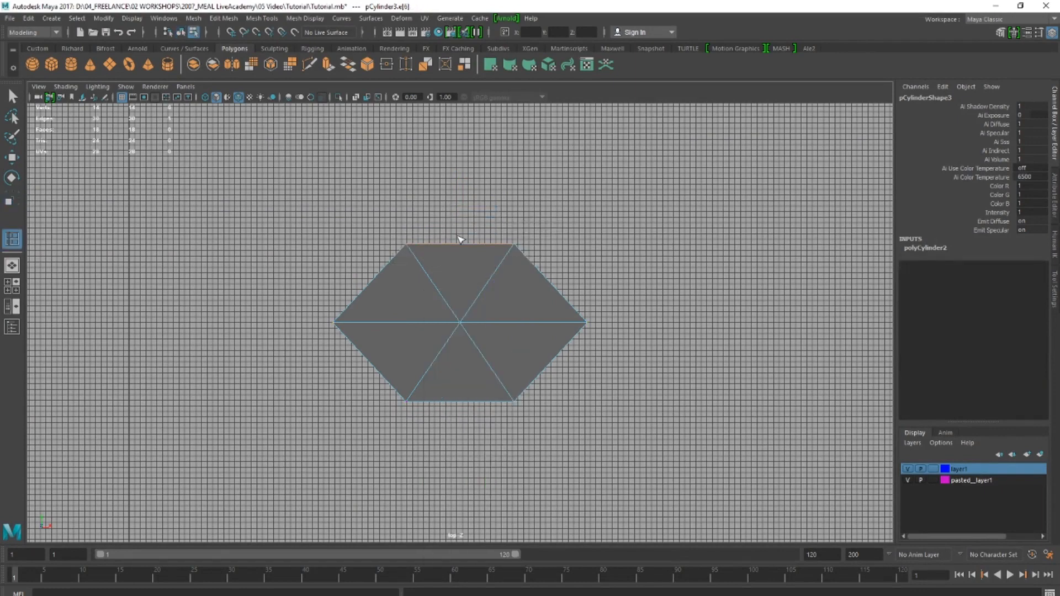
{"action": "key", "text": "F8"}
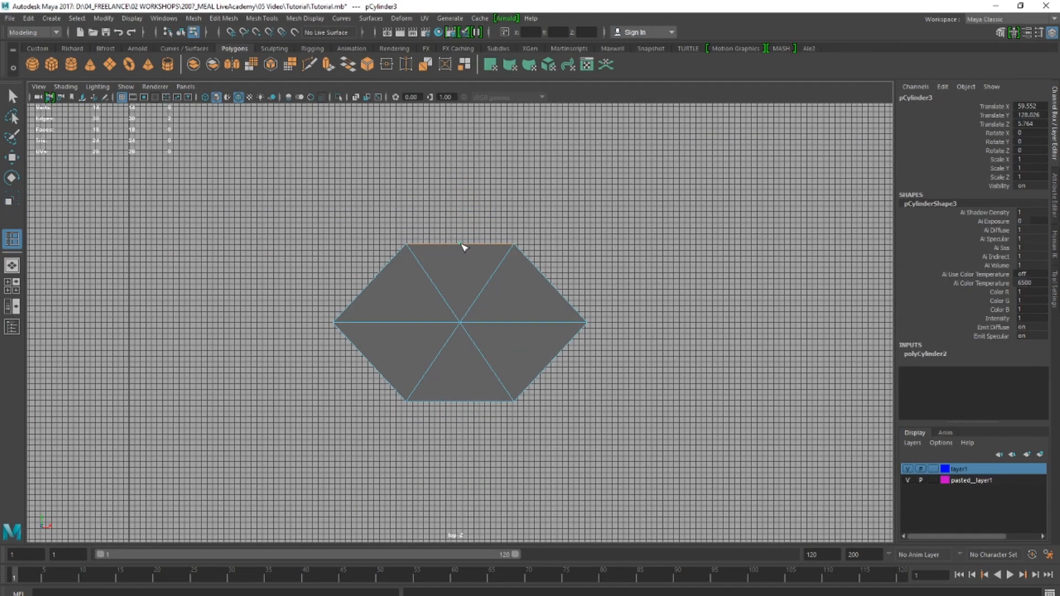
{"action": "left_click", "coordinate": [462, 245]}
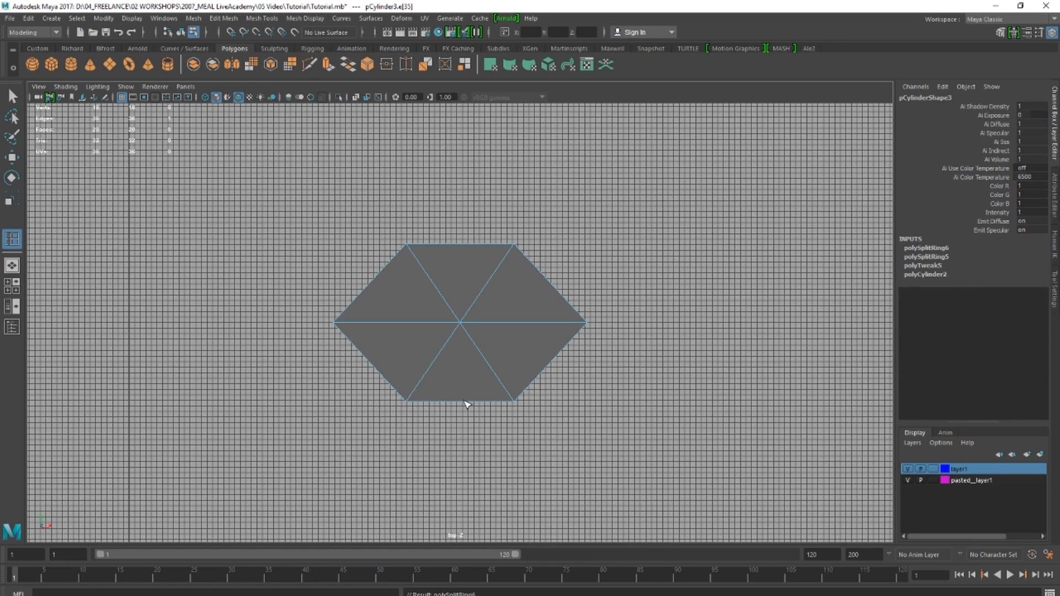
- Select the middle vertices added on the hexagon's upper and lower edges and scale them outward along Y
{"action": "key", "text": "w"}
{"action": "right_click_drag", "start_coordinate": [455, 333], "coordinate": [399, 335]}
{"action": "left_click_drag", "start_coordinate": [440, 210], "coordinate": [461, 265]}
{"action": "key", "text": "r"}
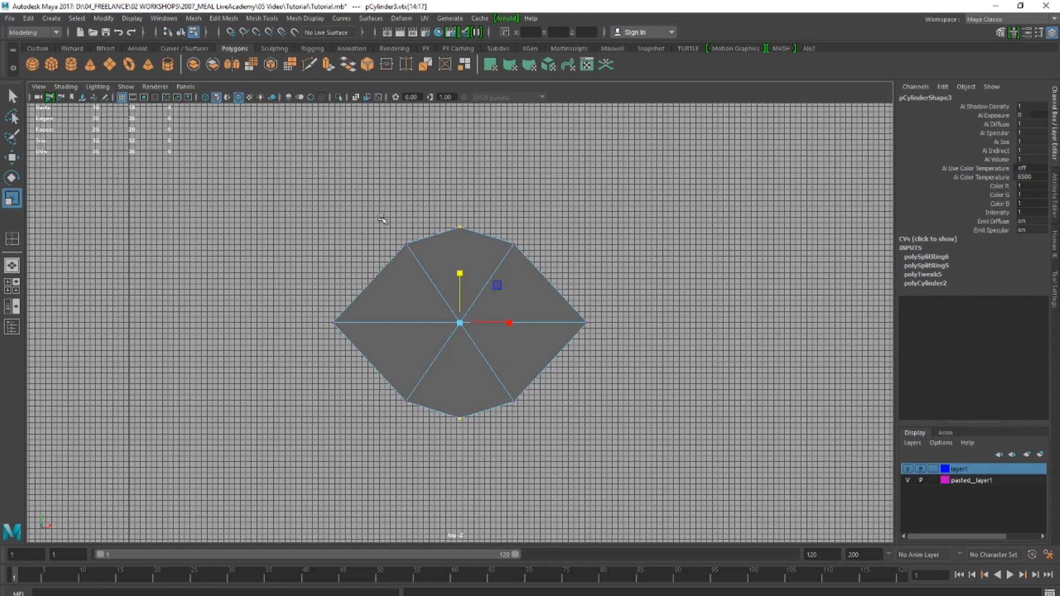
- Select the four corner vertices beside the middle ones, scaling them outward along X and inward along Y
{"action": "left_click_drag", "start_coordinate": [381, 218], "coordinate": [425, 421]}
{"action": "left_click_drag", "start_coordinate": [478, 205], "coordinate": [519, 409], "text": "shift"}
{"action": "left_click_drag", "start_coordinate": [482, 321], "coordinate": [535, 324]}
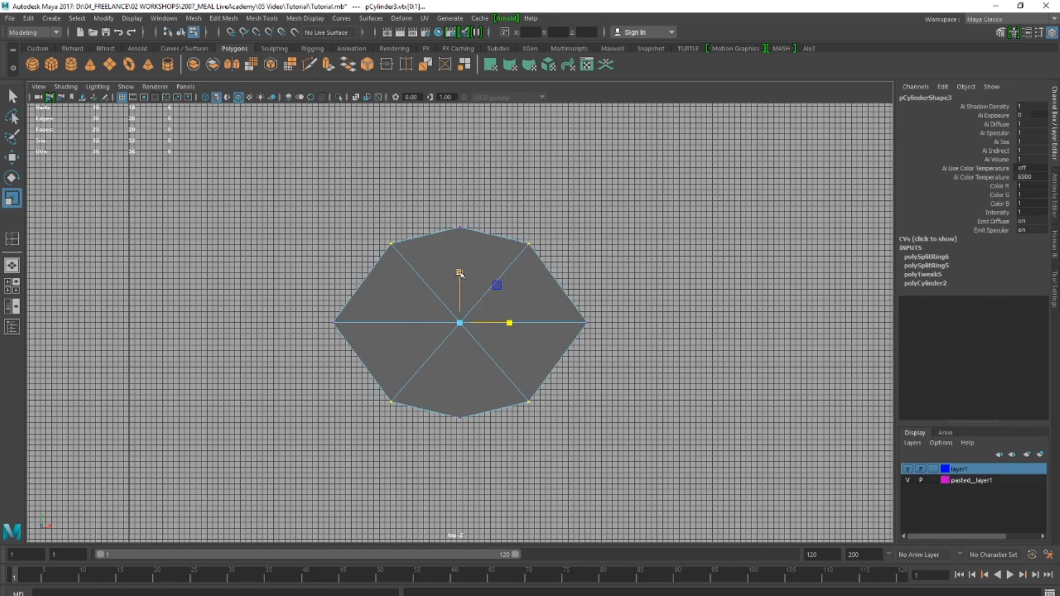
{"action": "left_click_drag", "start_coordinate": [459, 273], "coordinate": [458, 284]}
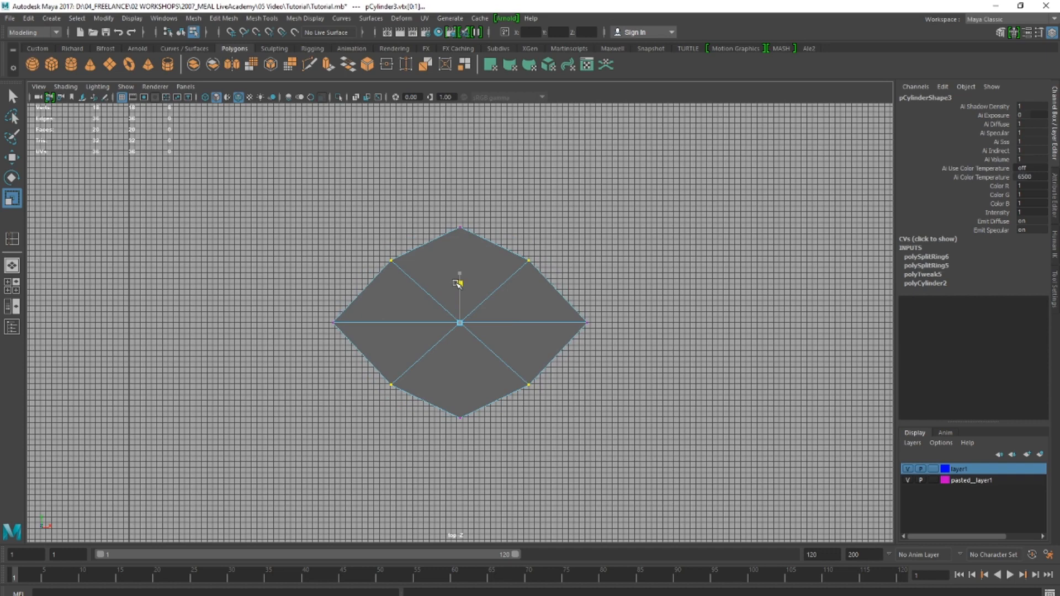
- In the perspective view, use Multi-Cut to connect the unconnected front and back vertices through the centre of the top face
{"action": "key", "text": "space"}
{"action": "key", "text": "space"}
{"action": "left_click_drag", "start_coordinate": [638, 275], "coordinate": [493, 254], "text": "alt"}
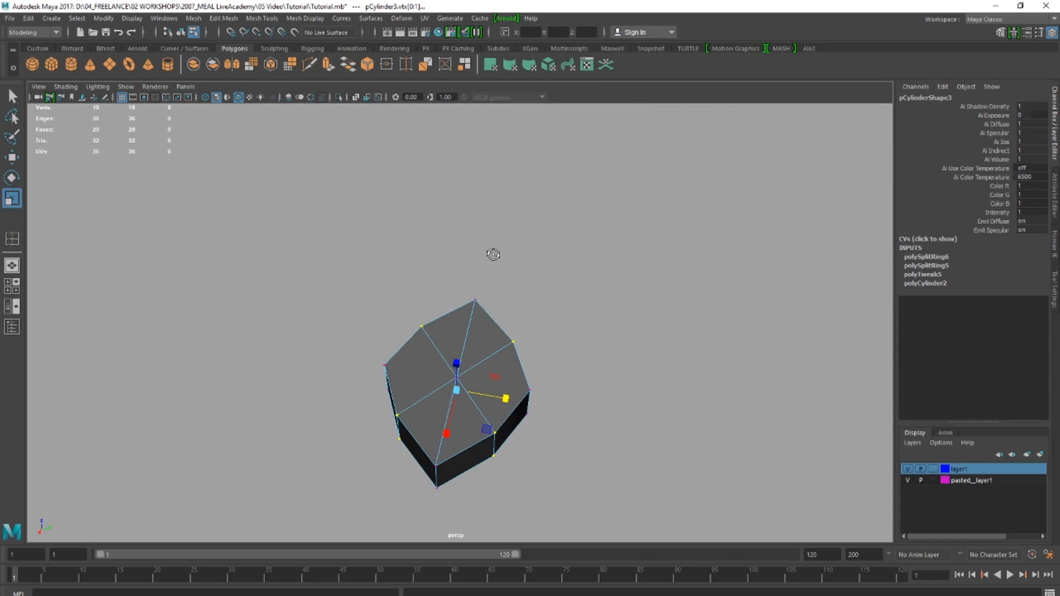
{"action": "key", "text": "w"}
{"action": "left_click_drag", "start_coordinate": [492, 255], "coordinate": [517, 406], "text": "alt"}
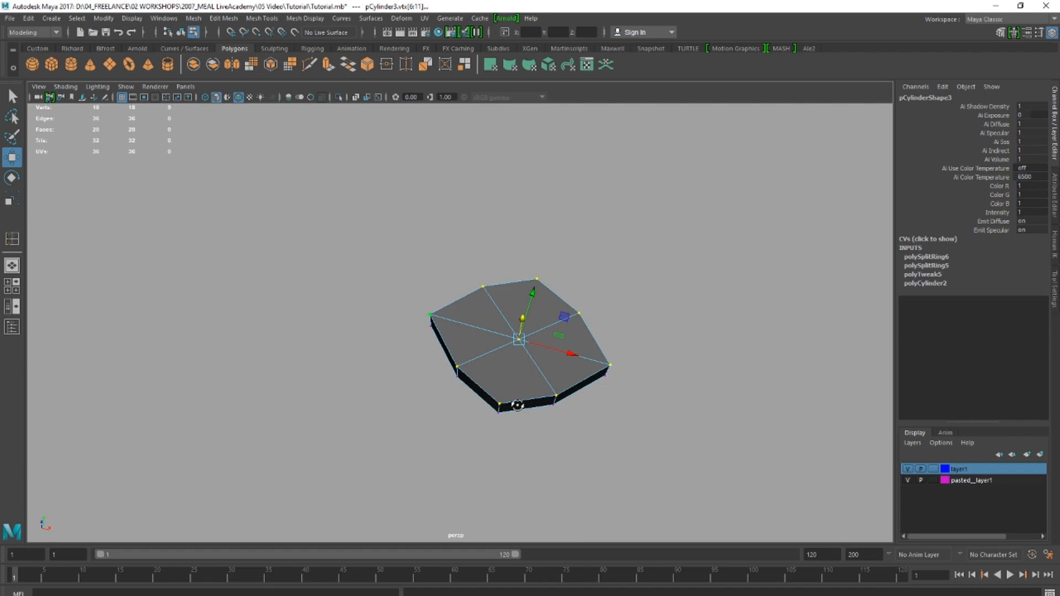
{"action": "left_click_drag", "start_coordinate": [518, 406], "coordinate": [533, 380], "text": "alt"}
{"action": "left_click", "coordinate": [623, 383]}
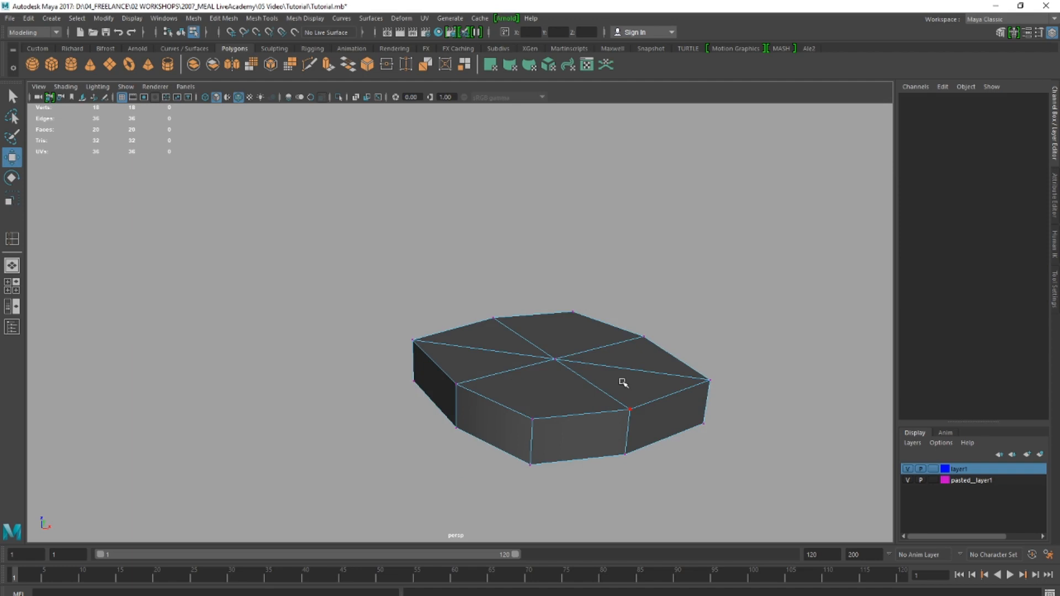
{"action": "right_click_drag", "start_coordinate": [500, 358], "coordinate": [439, 362], "text": "shift"}
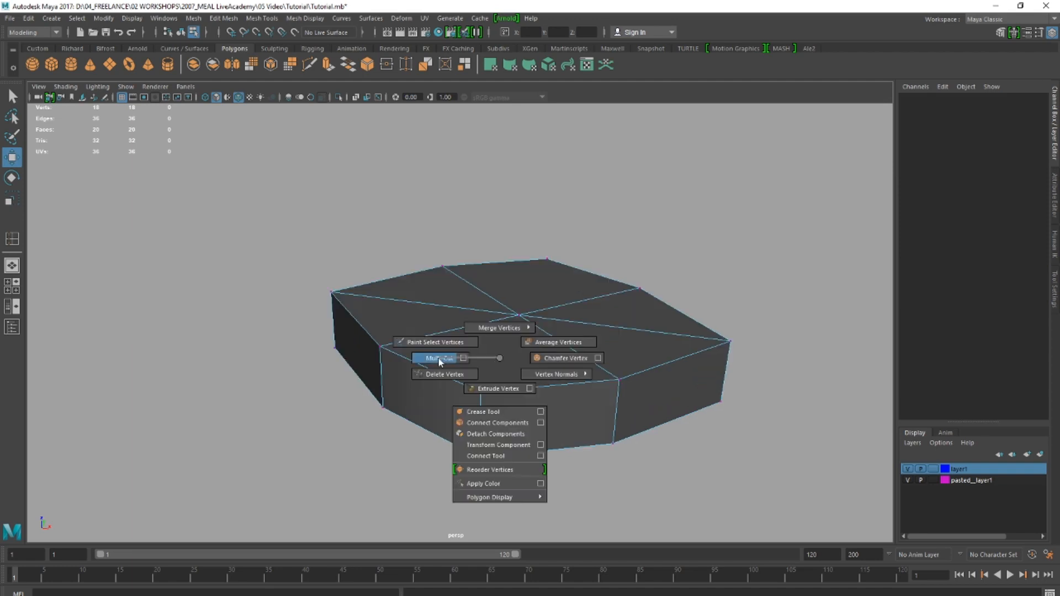
{"action": "left_click", "coordinate": [481, 392]}
{"action": "left_click", "coordinate": [518, 315]}
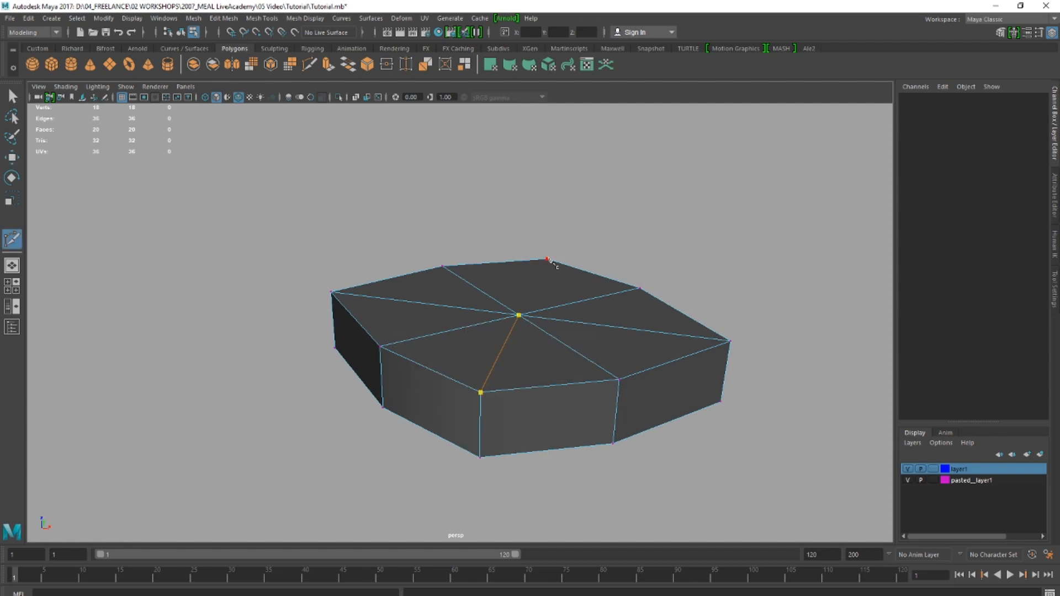
{"action": "key", "text": "Return"}
- Cut matching edges on the cylinder's underside, connecting its two unconnected rim vertices through the centre vertex
{"action": "left_click_drag", "start_coordinate": [548, 261], "coordinate": [497, 176], "text": "alt"}
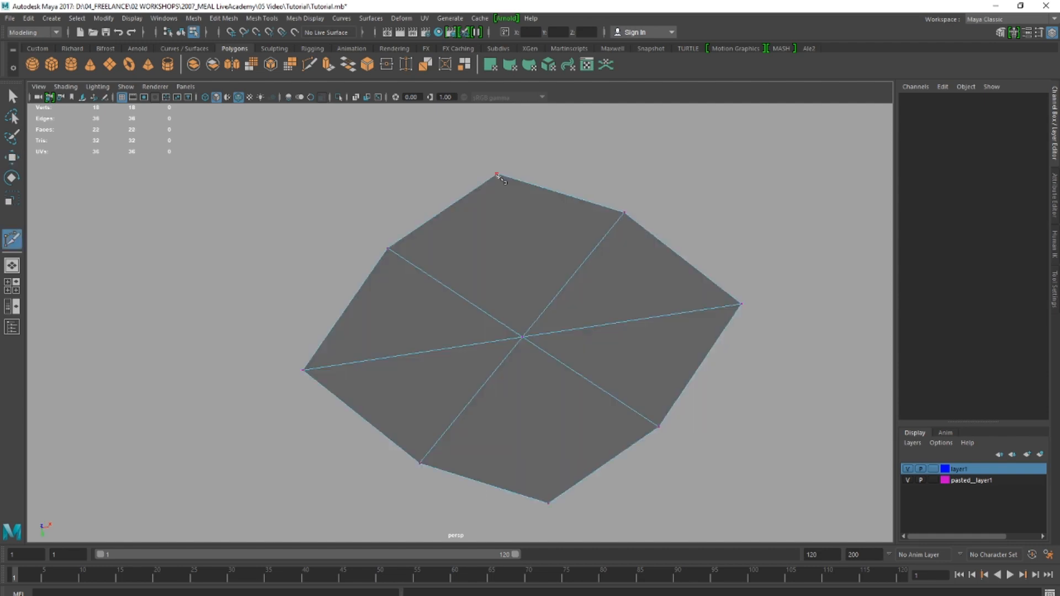
{"action": "left_click", "coordinate": [497, 174]}
{"action": "left_click", "coordinate": [522, 337]}
{"action": "left_click", "coordinate": [549, 504]}
{"action": "key", "text": "Return"}
{"action": "left_click_drag", "start_coordinate": [550, 507], "coordinate": [396, 274], "text": "alt"}
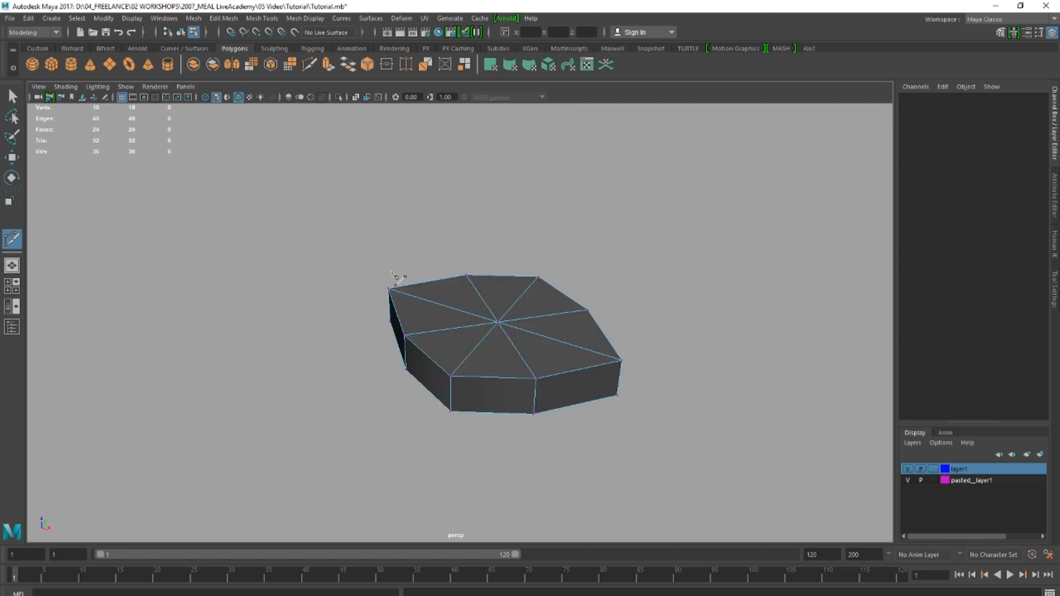
{"action": "key", "text": "w"}
- Duplicate the finished eight-sided cylinder, move the copy aside along X and frame it
{"action": "scroll", "coordinate": [513, 350], "scroll_direction": "down", "scroll_amount": 4}
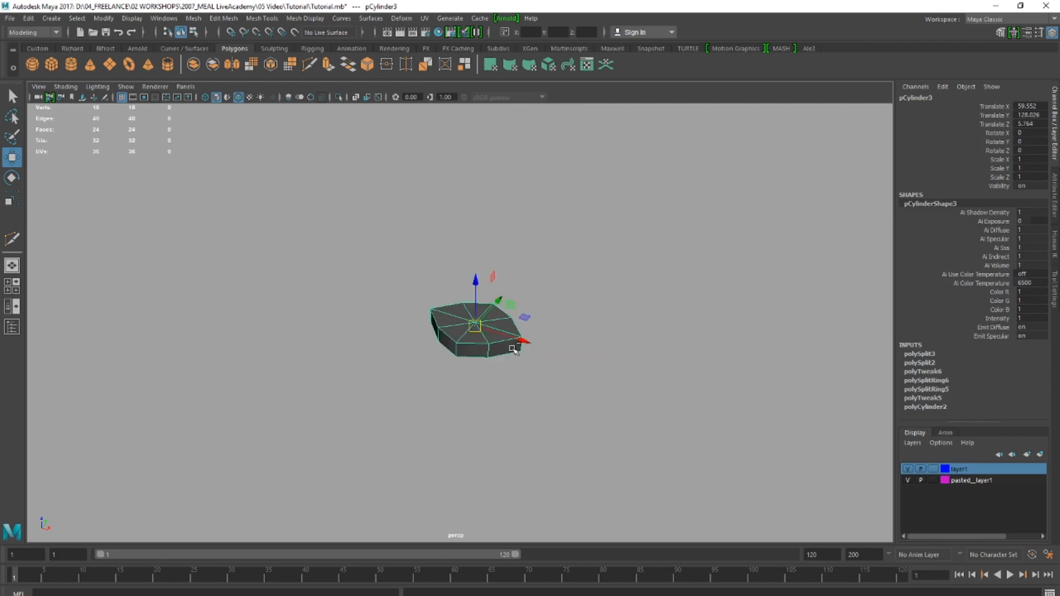
{"action": "key", "text": "ctrl+d"}
{"action": "left_click_drag", "start_coordinate": [513, 349], "coordinate": [648, 394]}
{"action": "key", "text": "f"}
- Try to scale the copy's front corner edge horizontally with its pivot snapped to the top centre vertex
{"action": "right_click_drag", "start_coordinate": [401, 333], "coordinate": [401, 373]}
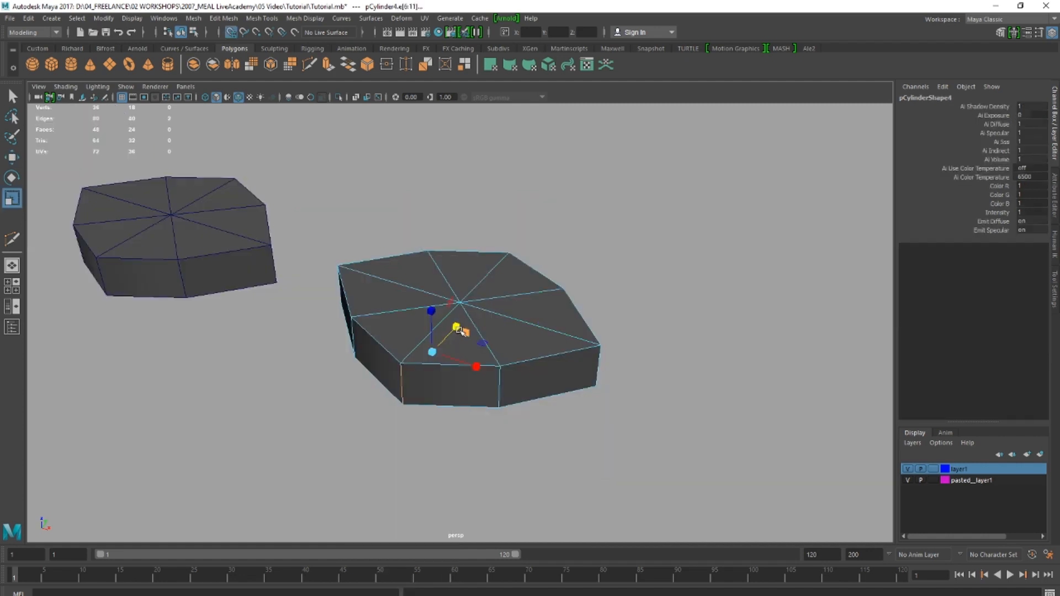
{"action": "key", "text": "d"}
{"action": "key", "text": "v"}
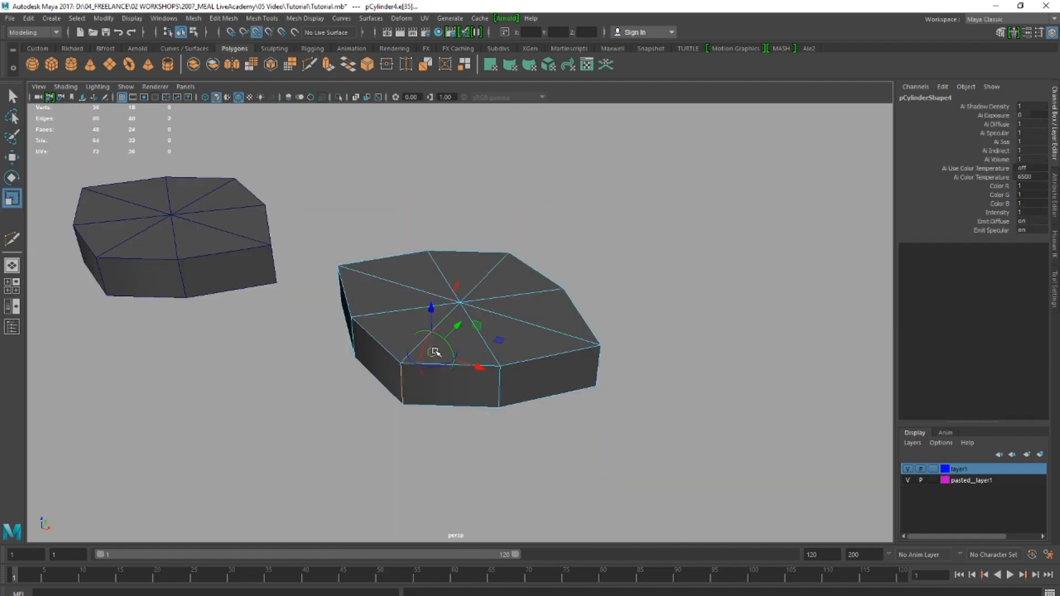
{"action": "left_click_drag", "start_coordinate": [435, 351], "coordinate": [448, 324]}
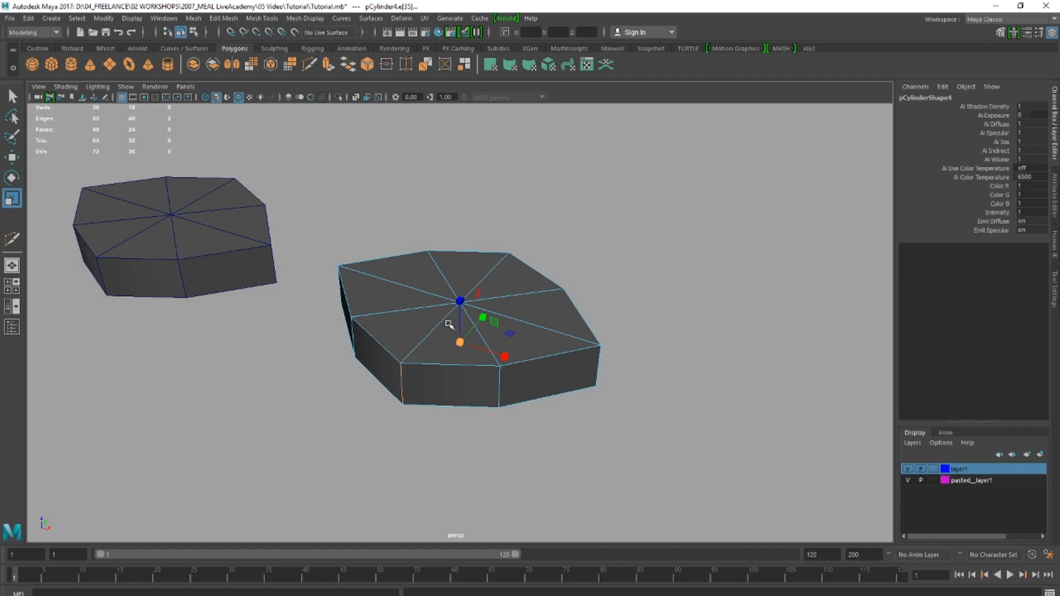
{"action": "key", "text": "d"}
{"action": "key", "text": "v"}
{"action": "left_click_drag", "start_coordinate": [460, 342], "coordinate": [462, 304]}
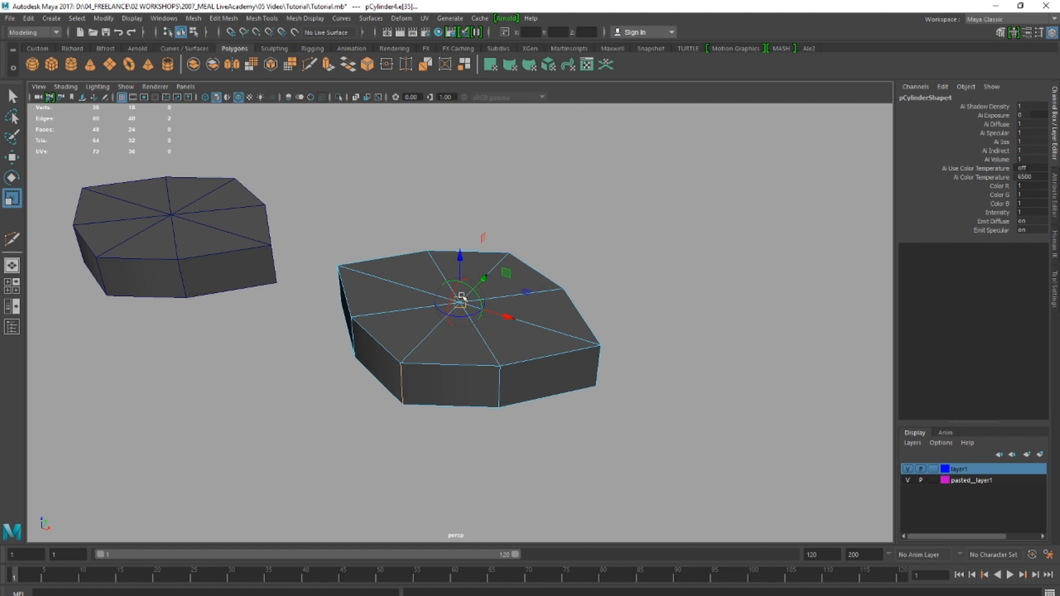
{"action": "left_click_drag", "start_coordinate": [509, 295], "coordinate": [515, 294]}
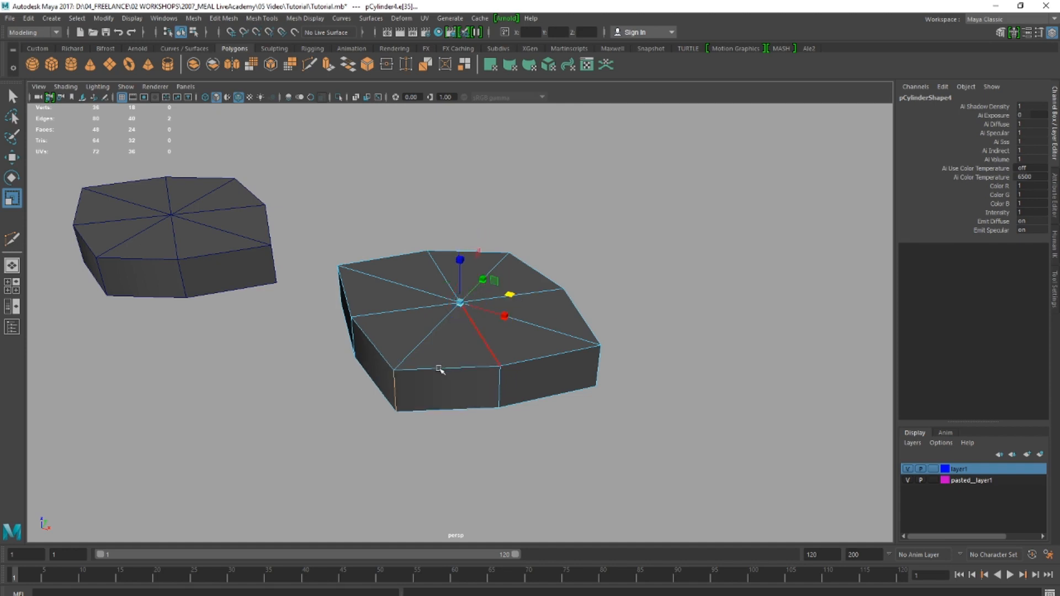
{"action": "key", "text": "ctrl+z"}
- Select the copy's top rim edge loop, scale it outward horizontally and raise it slightly along Z
{"action": "right_click_drag", "start_coordinate": [439, 334], "coordinate": [438, 307]}
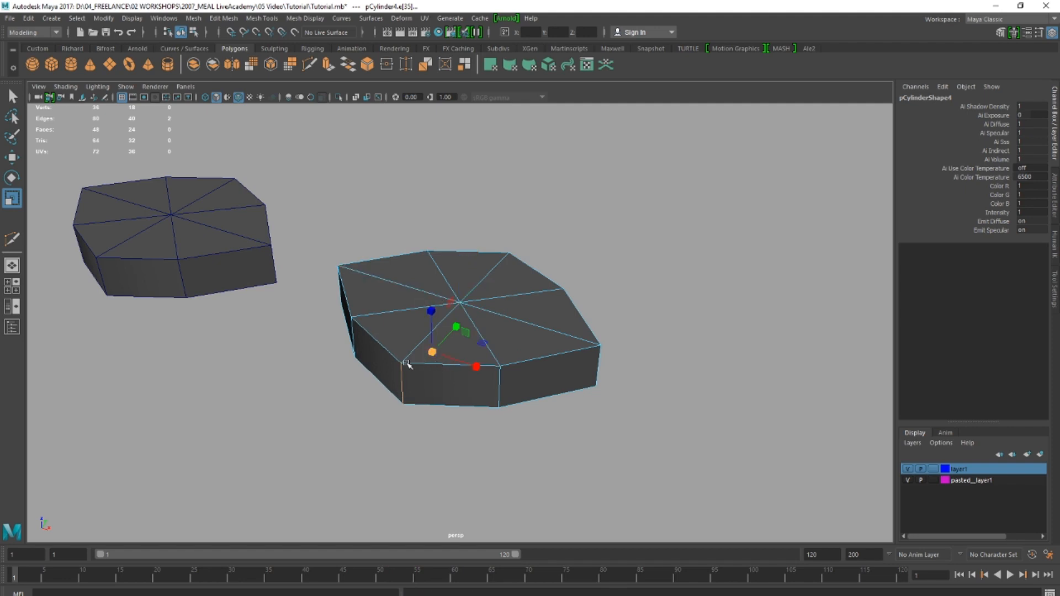
{"action": "double_click", "coordinate": [377, 341]}
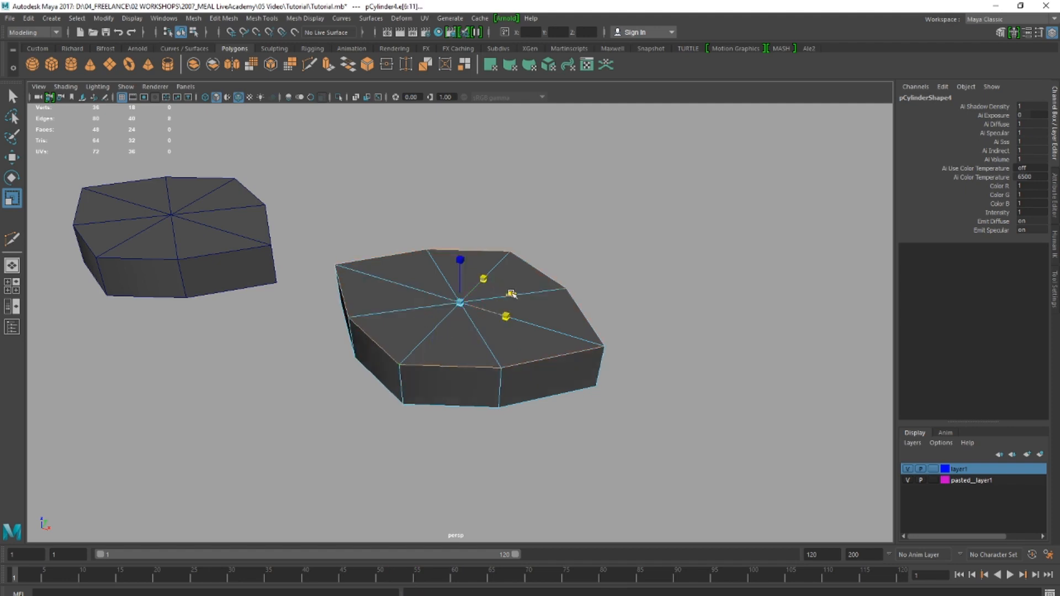
{"action": "left_click_drag", "start_coordinate": [511, 294], "coordinate": [596, 309]}
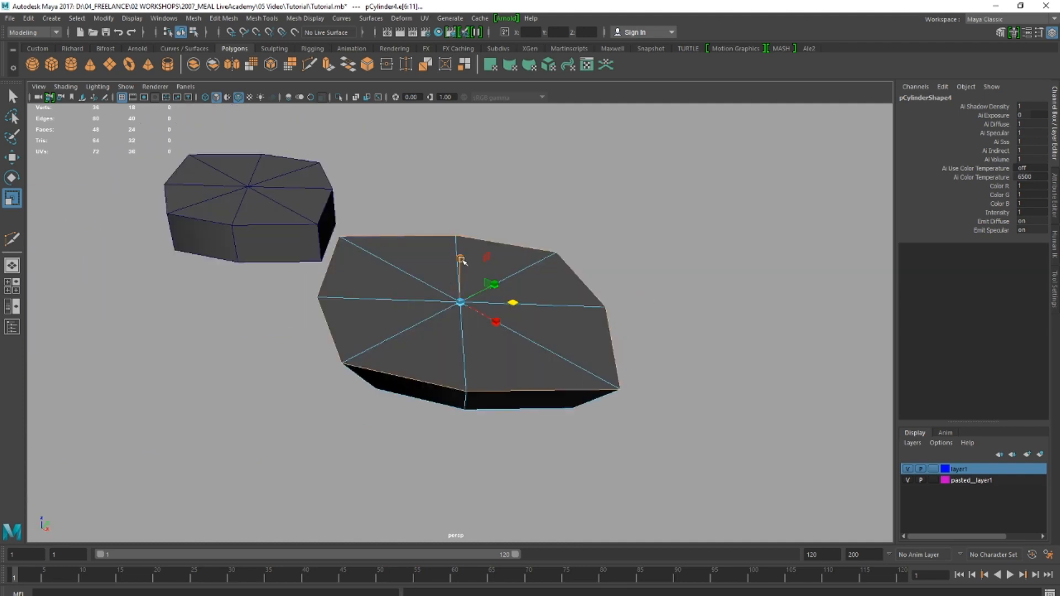
{"action": "left_click_drag", "start_coordinate": [512, 303], "coordinate": [521, 303]}
{"action": "key", "text": "w"}
{"action": "left_click_drag", "start_coordinate": [460, 258], "coordinate": [460, 242]}
{"action": "left_click_drag", "start_coordinate": [391, 307], "coordinate": [462, 280], "text": "alt"}
- Select all of the copy's vertices, scale them inward horizontally and compare wireframe with shaded display
{"action": "right_click_drag", "start_coordinate": [341, 271], "coordinate": [277, 269]}
{"action": "left_click_drag", "start_coordinate": [229, 201], "coordinate": [712, 417]}
{"action": "key", "text": "4"}
{"action": "key", "text": "r"}
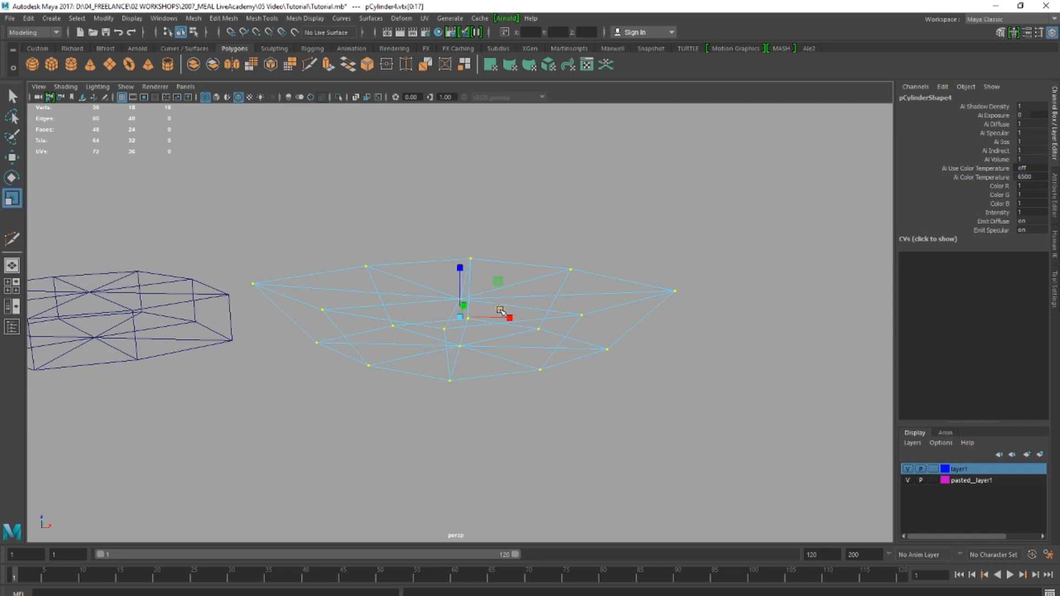
{"action": "left_click_drag", "start_coordinate": [501, 311], "coordinate": [495, 310]}
{"action": "key", "text": "5"}
{"action": "key", "text": "4"}
{"action": "key", "text": "5"}
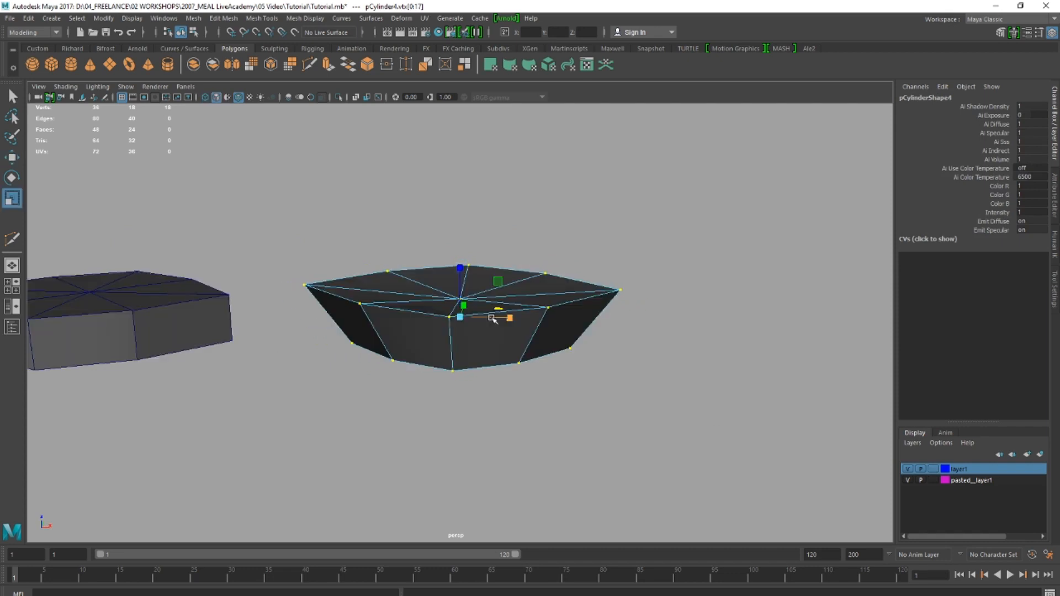
{"action": "key", "text": "4"}
{"action": "key", "text": "5"}
{"action": "key", "text": "4"}
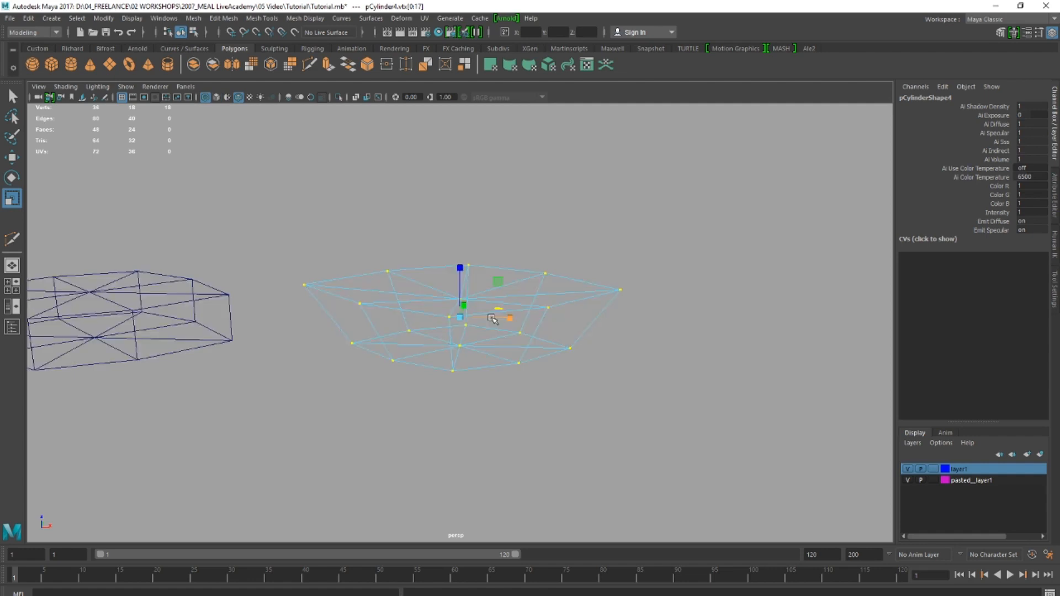
{"action": "key", "text": "5"}
- Select the copy's top centre vertex and snap it along Z to the height of the surrounding rim
{"action": "left_click_drag", "start_coordinate": [601, 330], "coordinate": [477, 266], "text": "alt"}
{"action": "left_click_drag", "start_coordinate": [413, 282], "coordinate": [363, 283], "text": "alt"}
{"action": "right_click", "coordinate": [350, 266]}
{"action": "right_click_drag", "start_coordinate": [344, 271], "coordinate": [311, 272]}
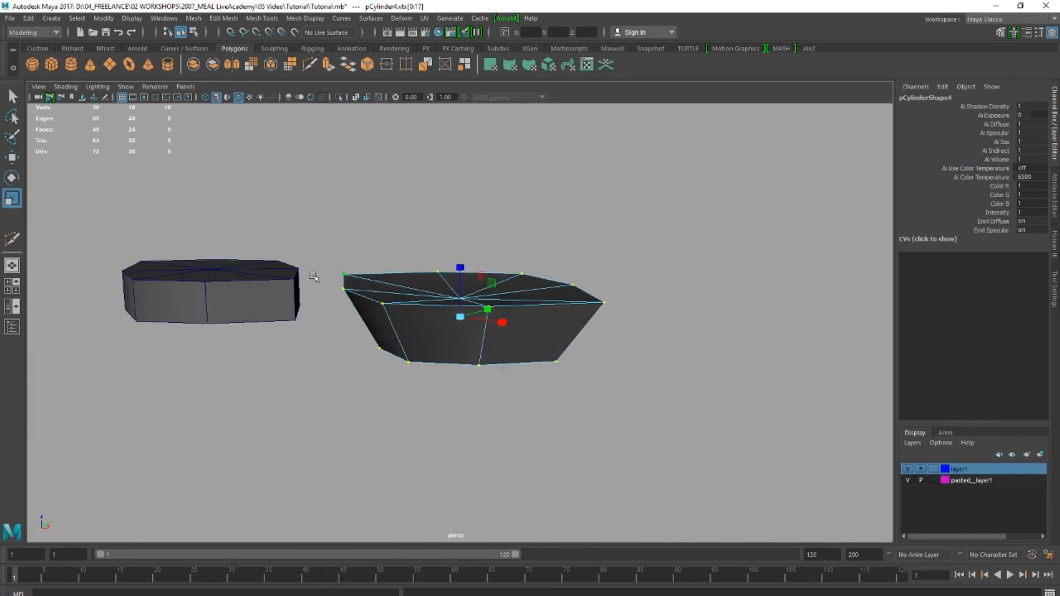
{"action": "left_click_drag", "start_coordinate": [388, 301], "coordinate": [444, 244], "text": "alt"}
{"action": "left_click", "coordinate": [458, 300]}
{"action": "key", "text": "w"}
{"action": "key", "text": "v"}
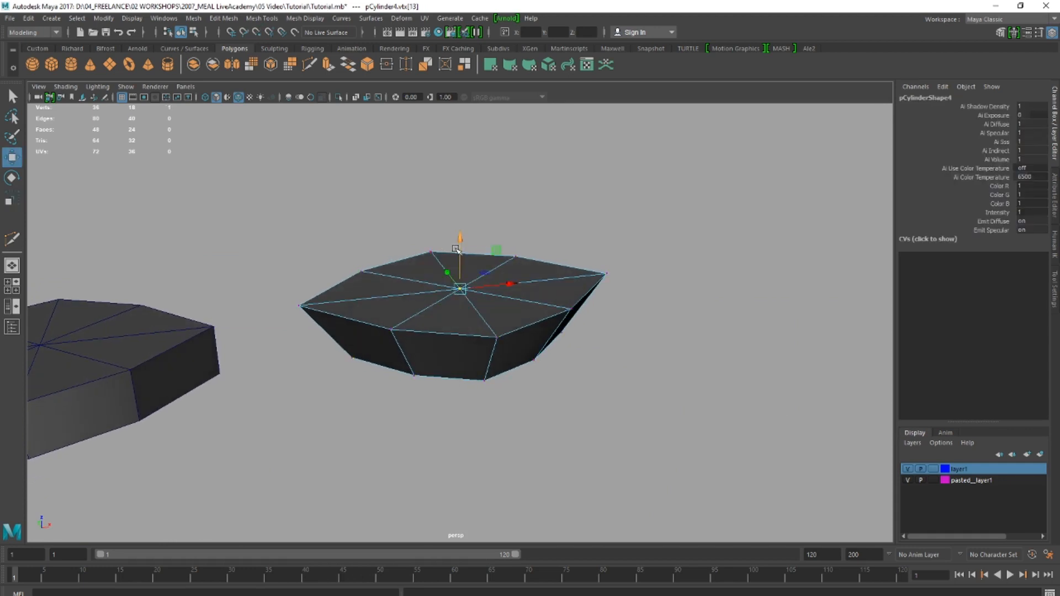
{"action": "left_click_drag", "start_coordinate": [456, 249], "coordinate": [442, 288], "text": "alt"}
- Select the two opposite middle vertices on the front and back of the top rim and lower them slightly
{"action": "left_click_drag", "start_coordinate": [423, 331], "coordinate": [449, 348], "text": "alt"}
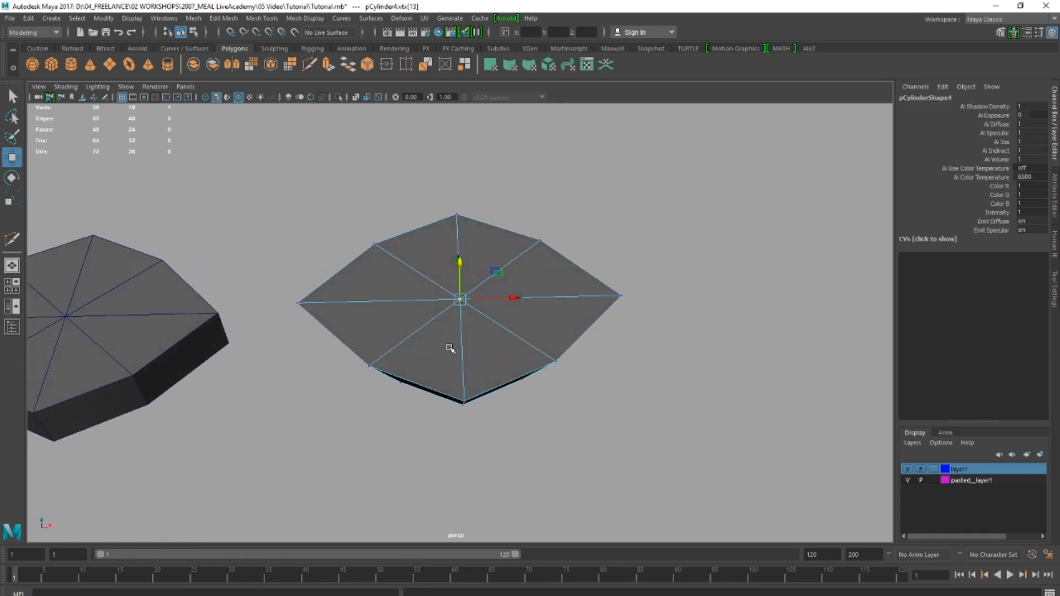
{"action": "left_click", "coordinate": [466, 403]}
{"action": "left_click_drag", "start_coordinate": [494, 393], "coordinate": [624, 366], "text": "alt"}
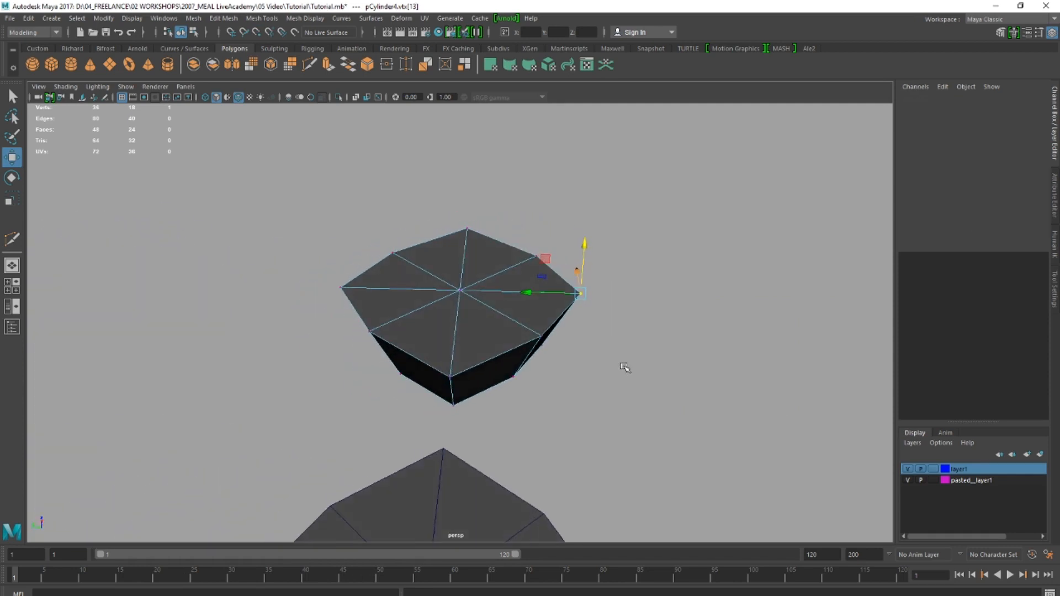
{"action": "left_click", "coordinate": [341, 288], "text": "shift"}
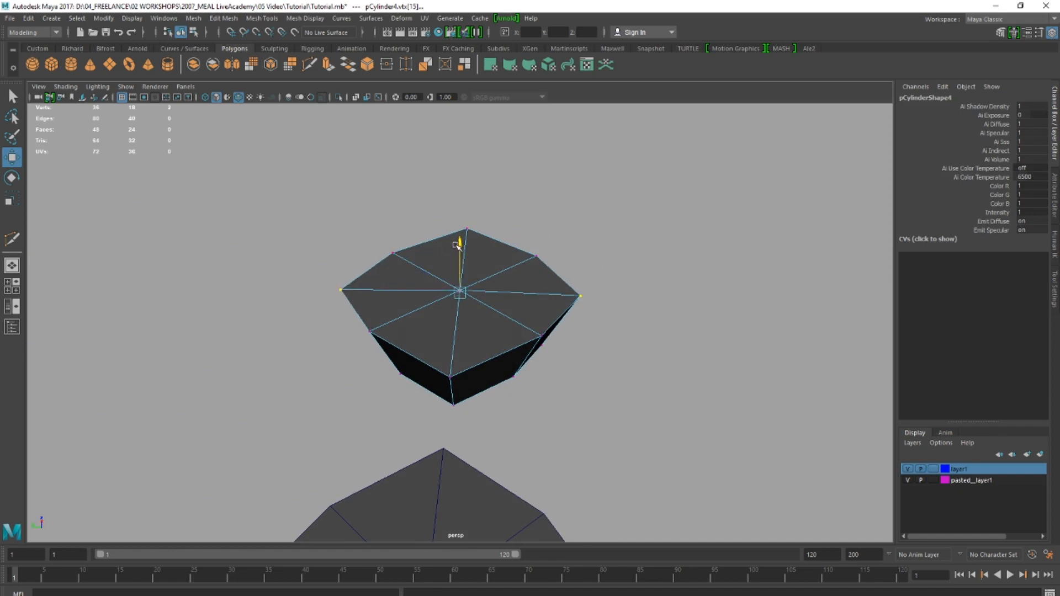
- Insert an edge loop around the copy's sides just below the top rim with Multi-Cut
{"action": "left_click_drag", "start_coordinate": [475, 326], "coordinate": [370, 324], "text": "alt"}
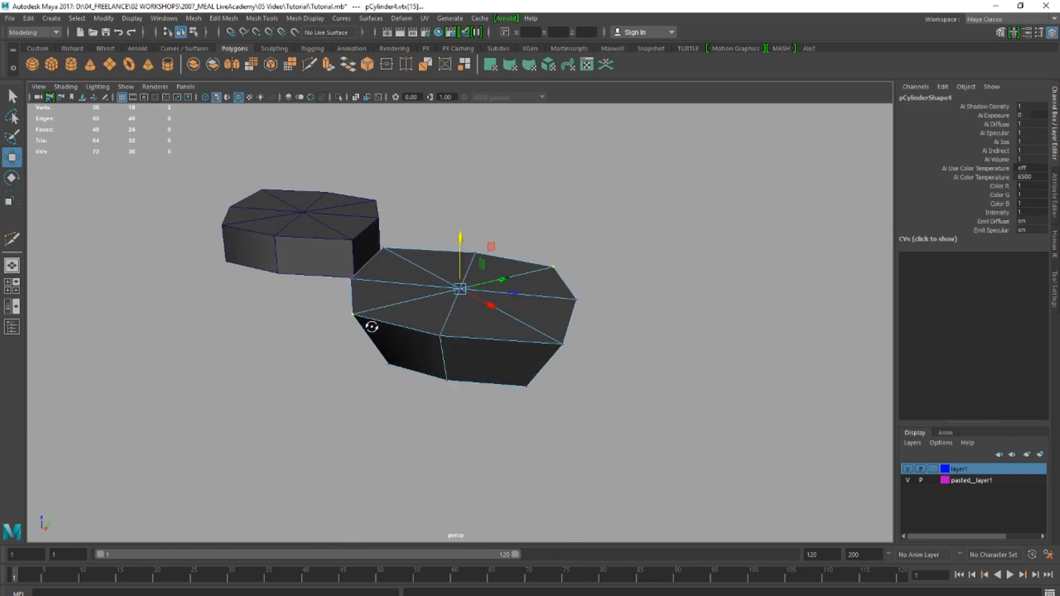
{"action": "right_click", "coordinate": [377, 324]}
{"action": "left_click", "coordinate": [378, 296]}
{"action": "left_click_drag", "start_coordinate": [375, 362], "coordinate": [353, 298], "text": "alt"}
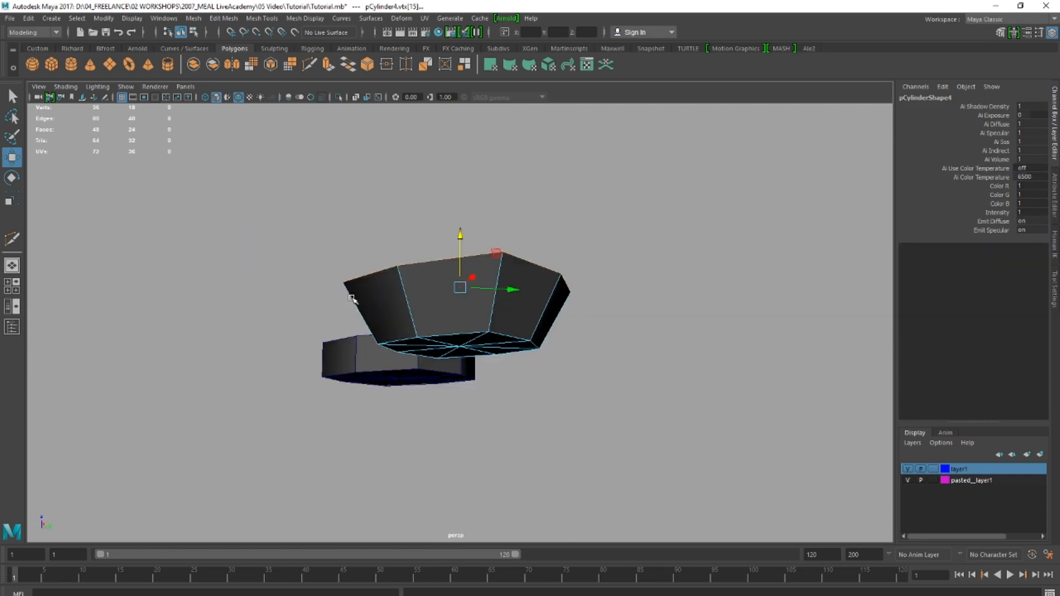
{"action": "left_click", "coordinate": [351, 298]}
{"action": "right_click_drag", "start_coordinate": [350, 299], "coordinate": [297, 304], "text": "shift"}
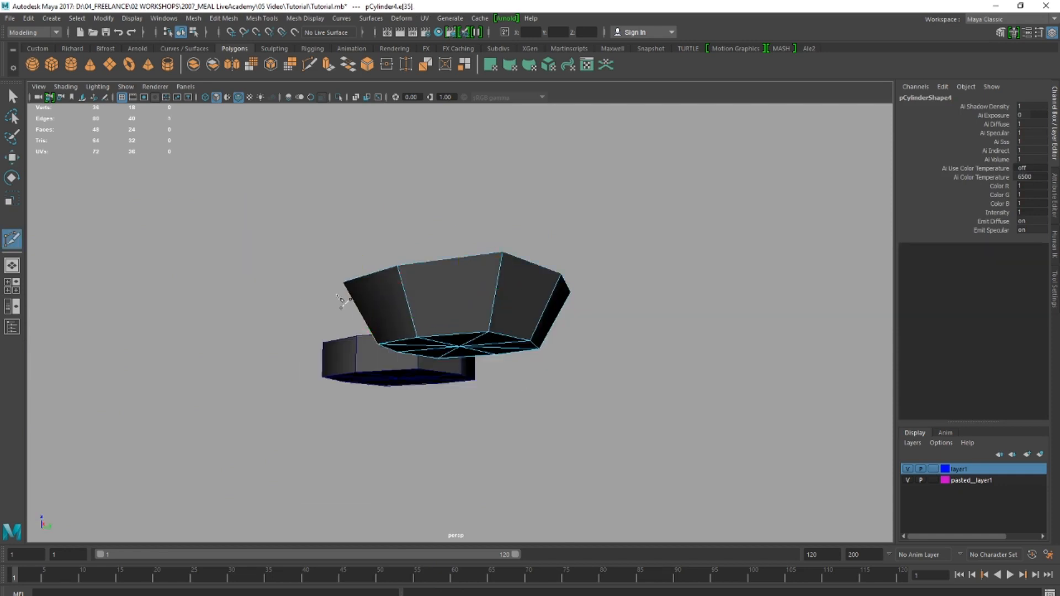
{"action": "left_click", "coordinate": [346, 287], "text": "ctrl"}
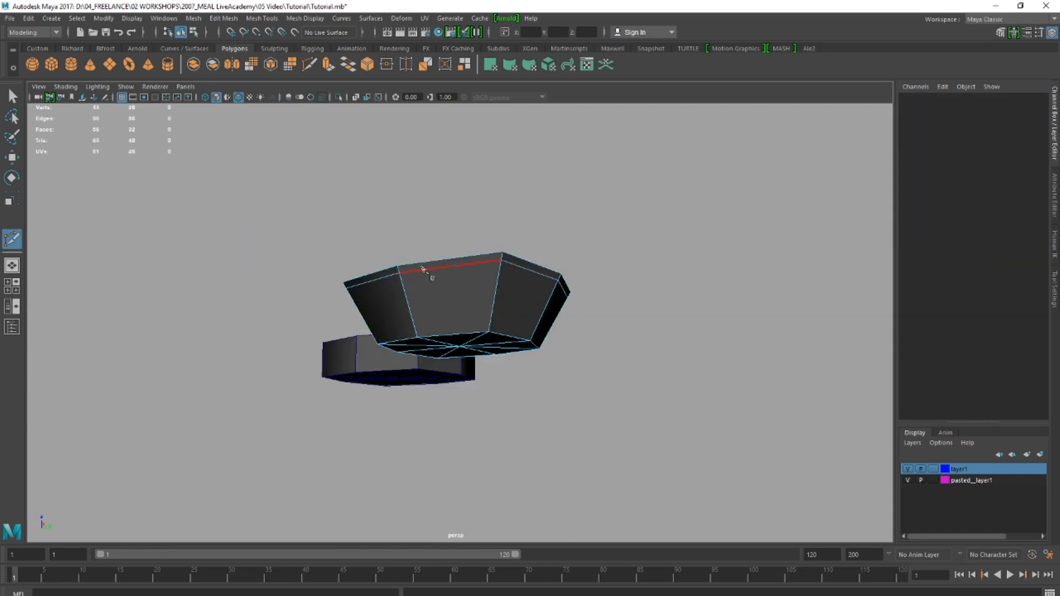
- Select the narrow ring of faces below the top rim and extrude it with a Local Translate Z of 5
{"action": "right_click_drag", "start_coordinate": [424, 264], "coordinate": [383, 308]}
{"action": "key", "text": "w"}
{"action": "left_click", "coordinate": [418, 266]}
{"action": "double_click", "coordinate": [390, 270], "text": "shift"}
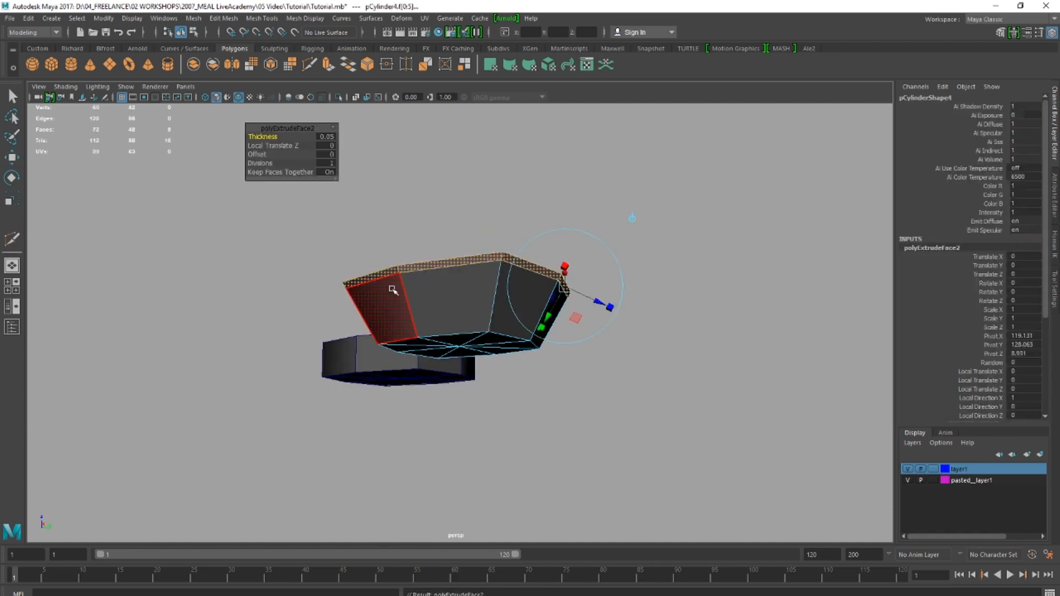
{"action": "key", "text": "Tab"}
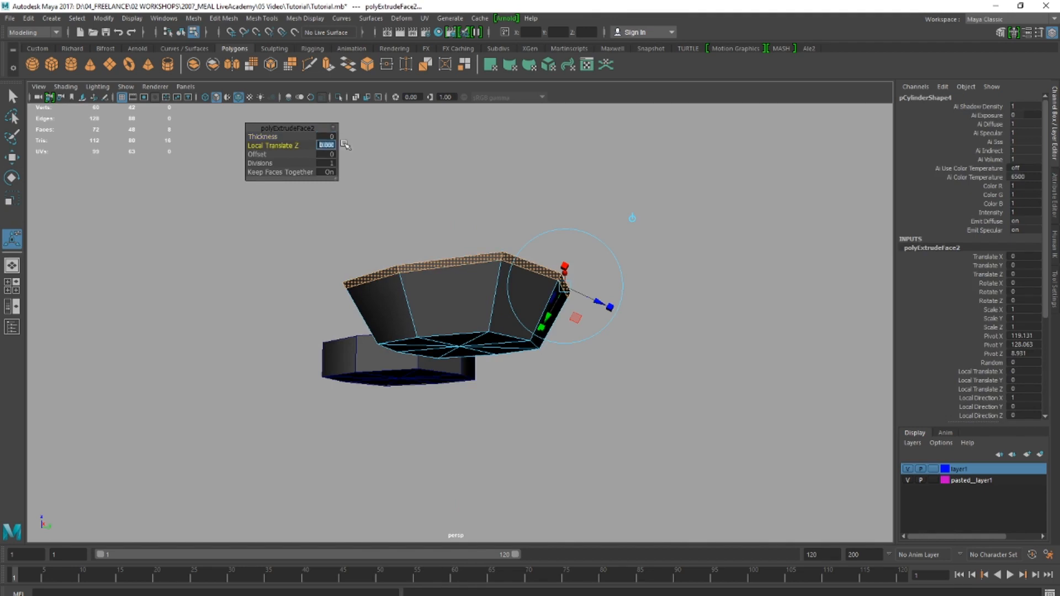
{"action": "type", "text": "2"}
{"action": "key", "text": "Return"}
{"action": "left_click_drag", "start_coordinate": [457, 294], "coordinate": [413, 289], "text": "alt"}
{"action": "type", "text": "5"}
{"action": "key", "text": "Return"}
{"action": "key", "text": "w"}
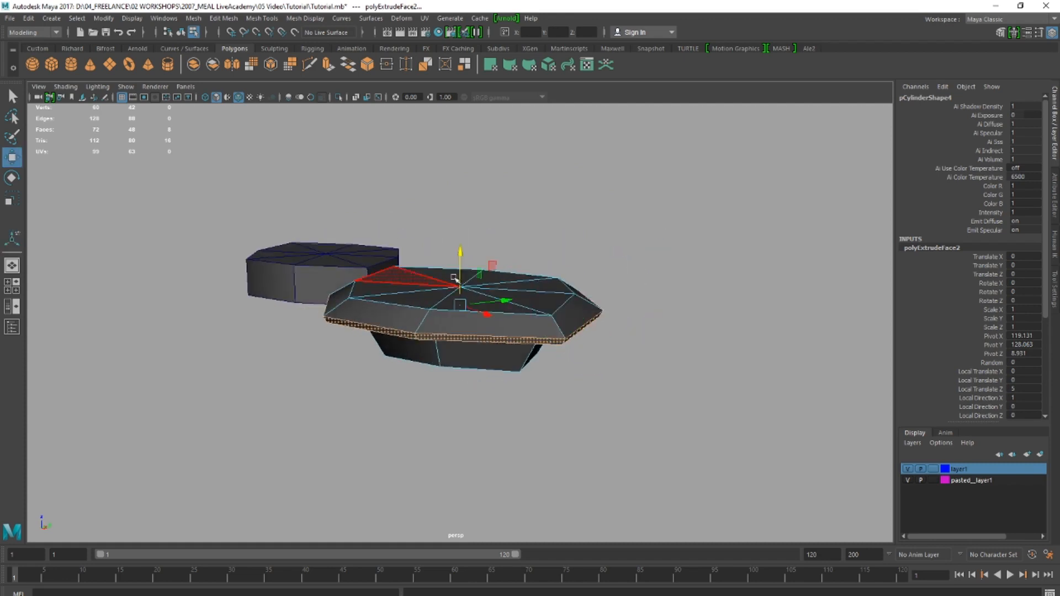
{"action": "left_click_drag", "start_coordinate": [452, 249], "coordinate": [392, 428], "text": "alt"}
{"action": "right_click_drag", "start_coordinate": [396, 429], "coordinate": [307, 332]}
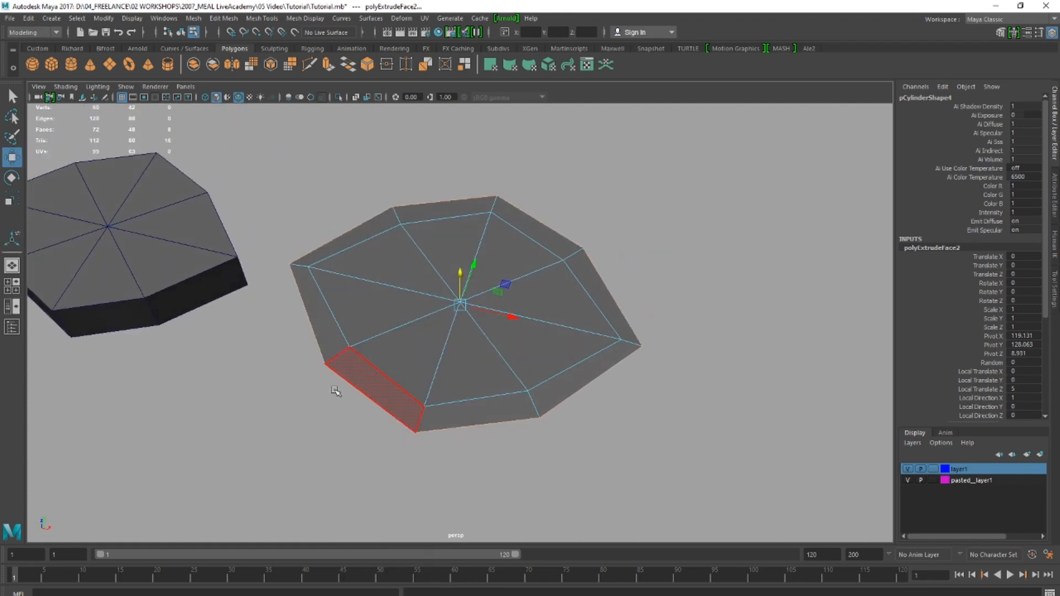
- Select the corner vertices at the front and back of the extruded rim and scale them outward
{"action": "left_click_drag", "start_coordinate": [380, 481], "coordinate": [437, 433]}
{"action": "left_click_drag", "start_coordinate": [478, 173], "coordinate": [499, 250]}
{"action": "key", "text": "r"}
{"action": "left_click_drag", "start_coordinate": [511, 302], "coordinate": [519, 302]}
{"action": "left_click_drag", "start_coordinate": [445, 296], "coordinate": [398, 418], "text": "alt"}
{"action": "key", "text": "w"}
{"action": "left_click", "coordinate": [360, 394]}
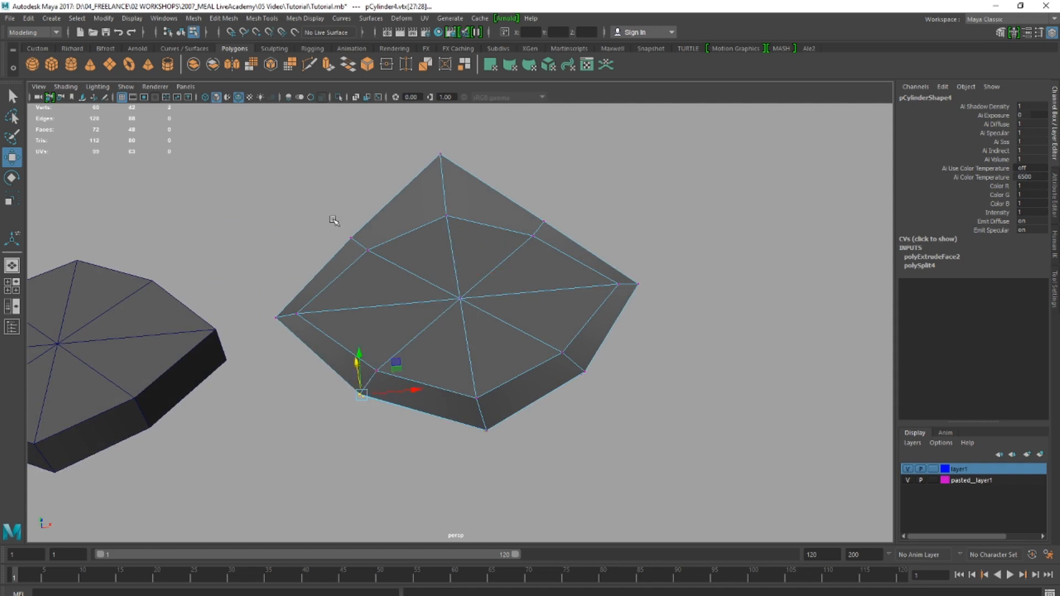
{"action": "left_click", "coordinate": [352, 238], "text": "shift"}
{"action": "left_click", "coordinate": [544, 222], "text": "shift"}
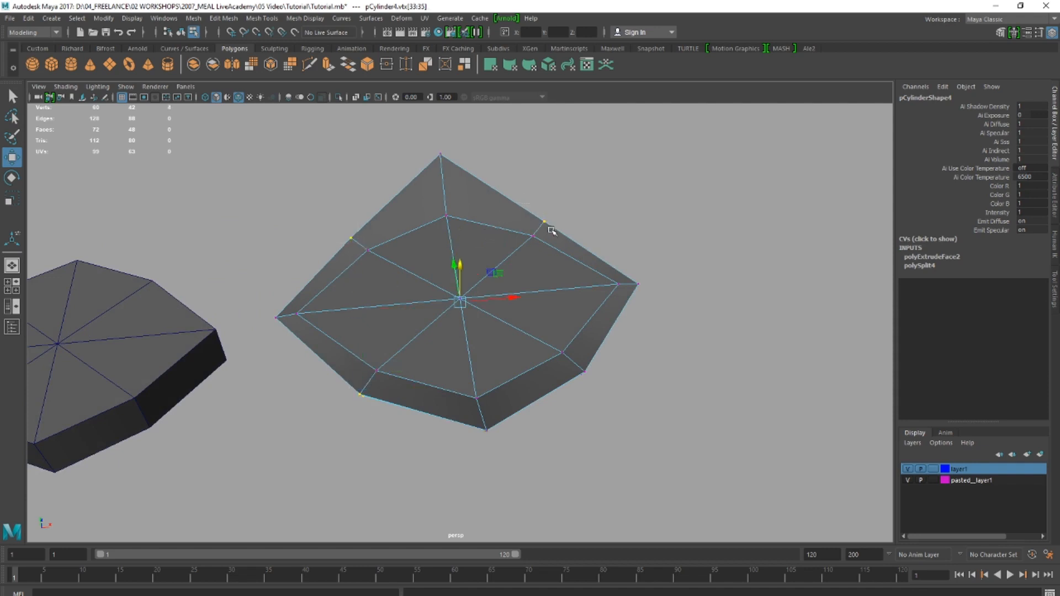
{"action": "left_click", "coordinate": [584, 371], "text": "shift"}
{"action": "left_click_drag", "start_coordinate": [607, 355], "coordinate": [406, 309], "text": "alt"}
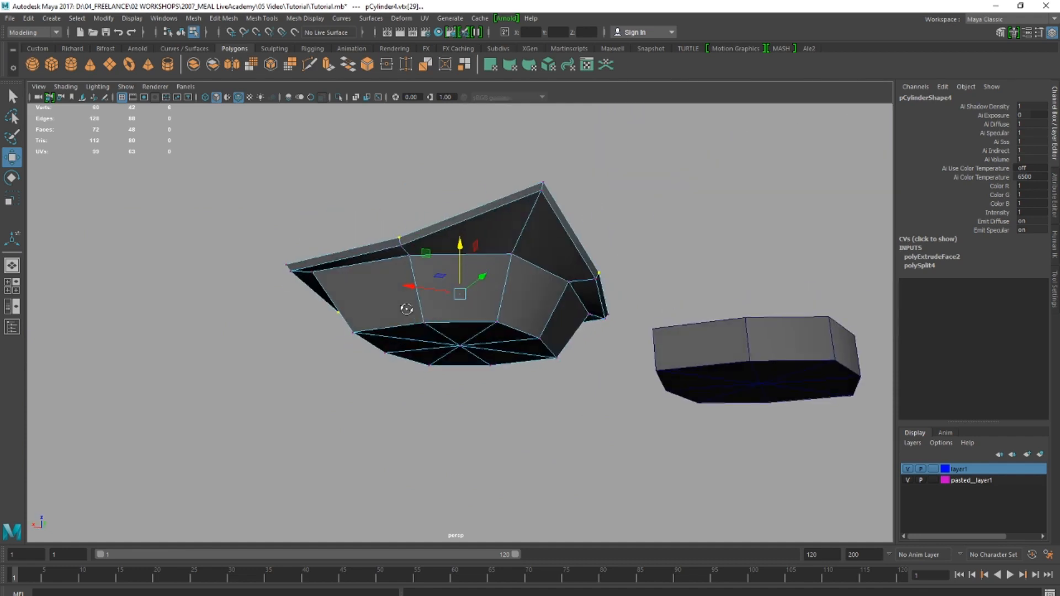
{"action": "left_click", "coordinate": [205, 97]}
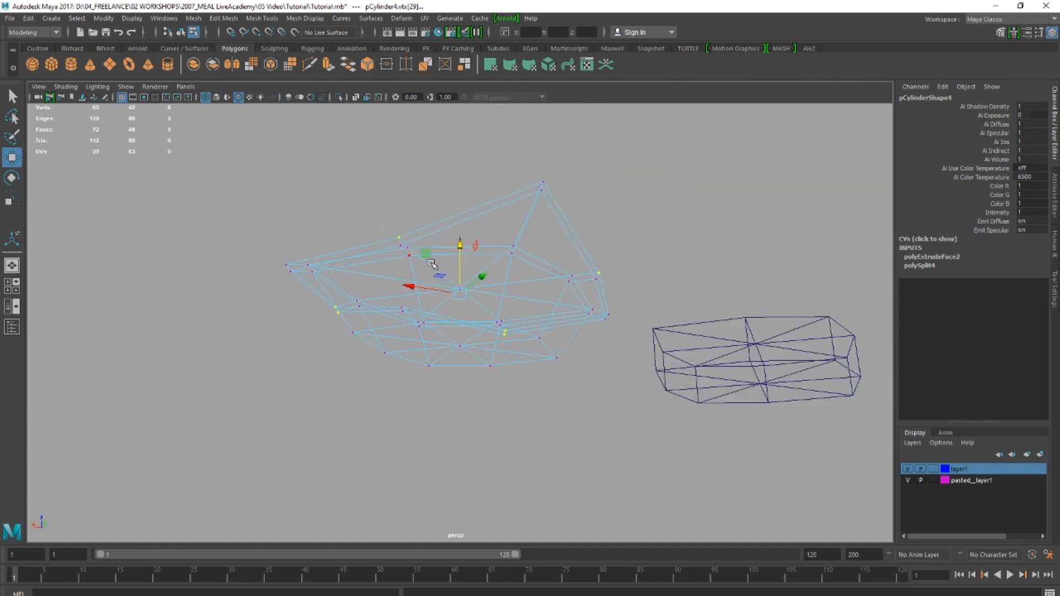
{"action": "left_click", "coordinate": [400, 246], "text": "shift"}
- Select the vertex pairs at the rim's two side corners, scale them outward along X, and check the smooth preview
{"action": "left_click_drag", "start_coordinate": [393, 328], "coordinate": [661, 304], "text": "alt"}
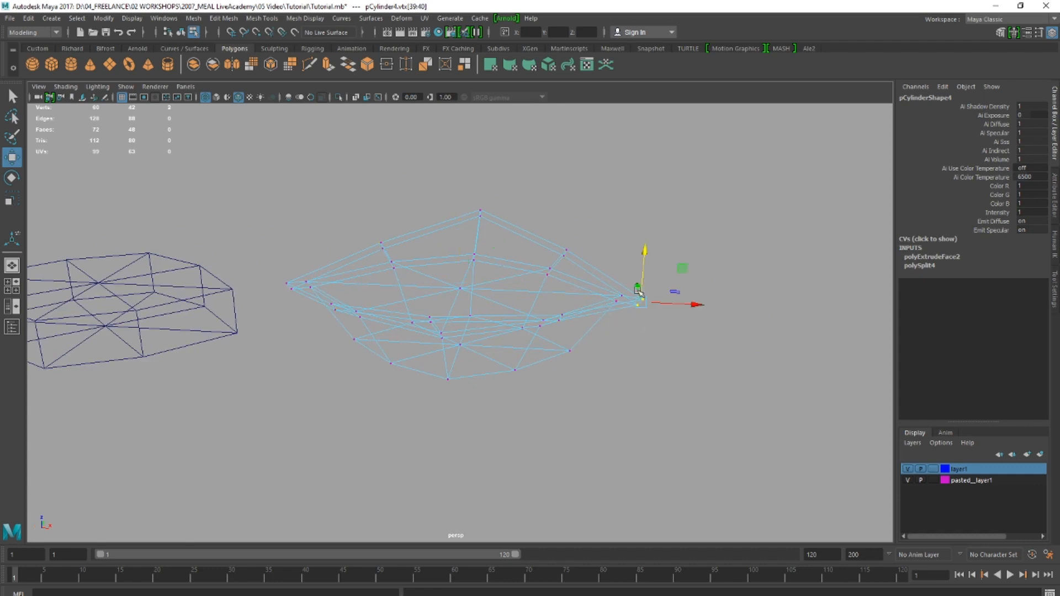
{"action": "left_click_drag", "start_coordinate": [265, 260], "coordinate": [302, 310], "text": "shift"}
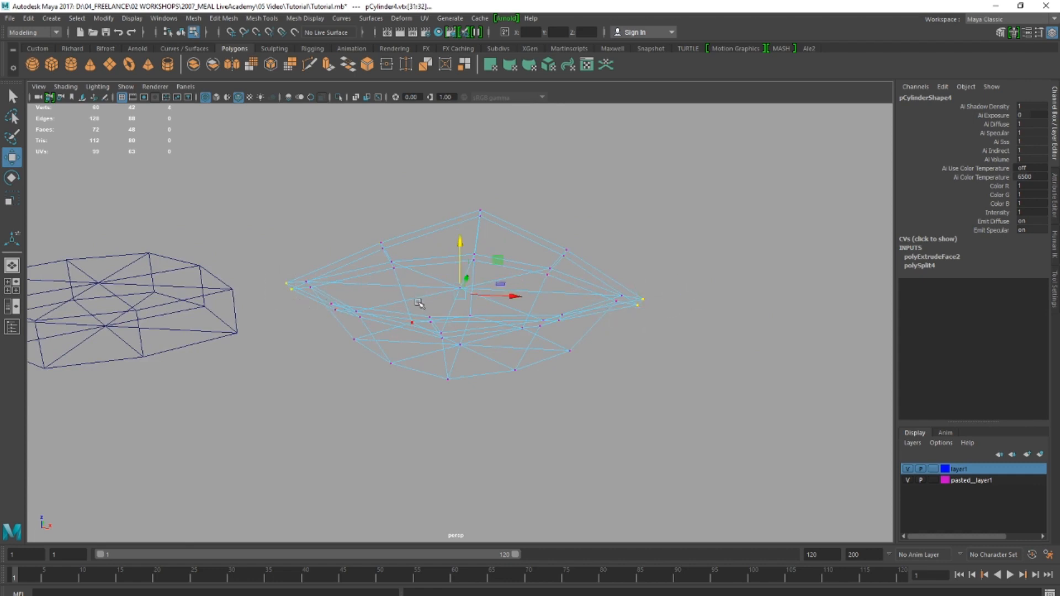
{"action": "key", "text": "r"}
{"action": "left_click_drag", "start_coordinate": [511, 296], "coordinate": [516, 298]}
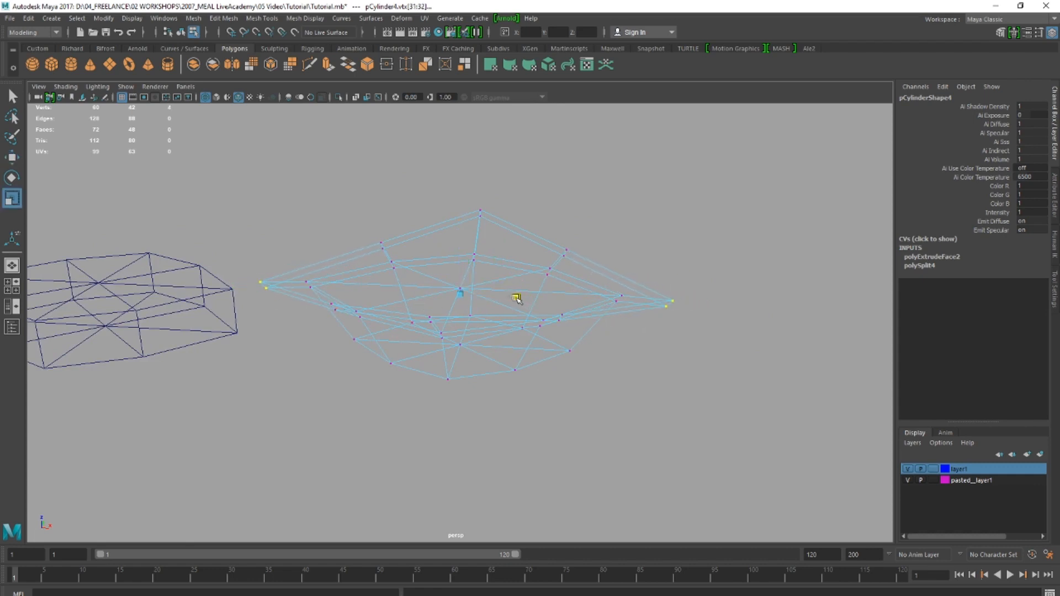
{"action": "left_click", "coordinate": [216, 97]}
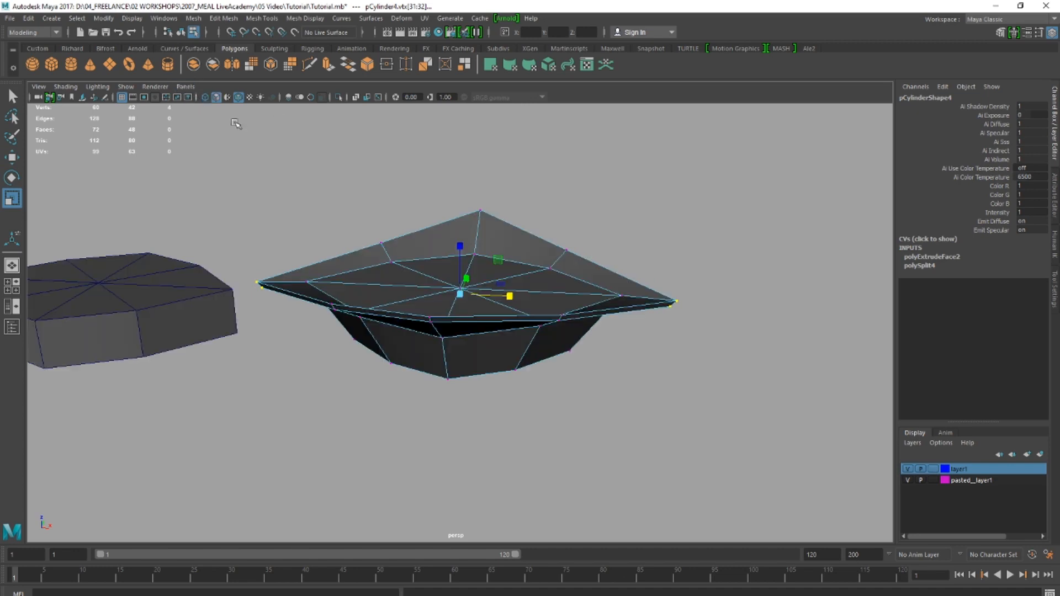
{"action": "key", "text": "e"}
{"action": "key", "text": "3"}
{"action": "left_click_drag", "start_coordinate": [528, 240], "coordinate": [563, 272], "text": "alt"}
{"action": "key", "text": "1"}
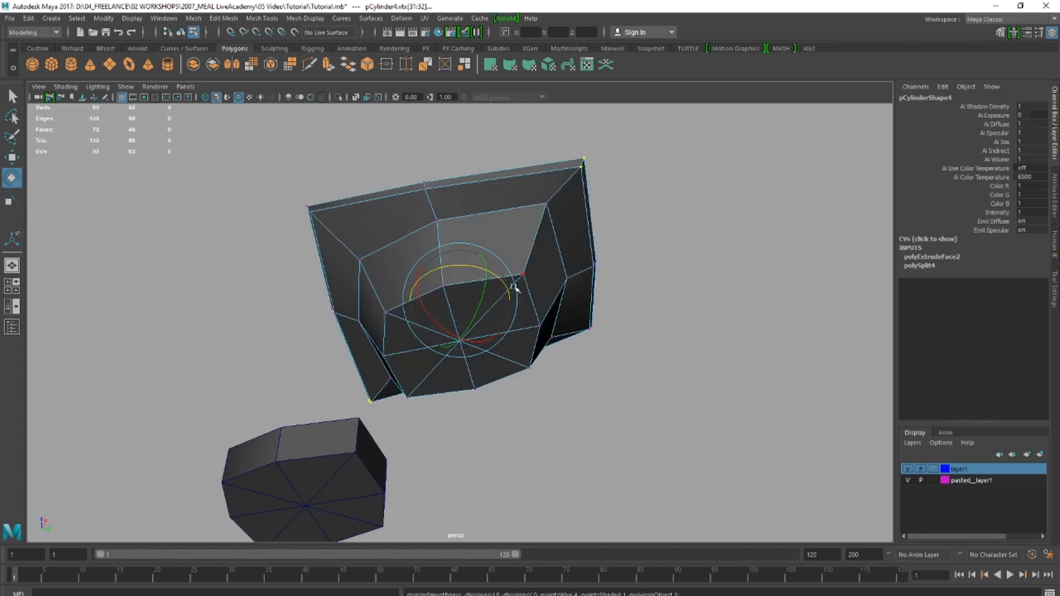
- Select all the triangular faces of the model's bottom cap and delete them
{"action": "right_click_drag", "start_coordinate": [515, 288], "coordinate": [524, 342]}
{"action": "left_click", "coordinate": [522, 329]}
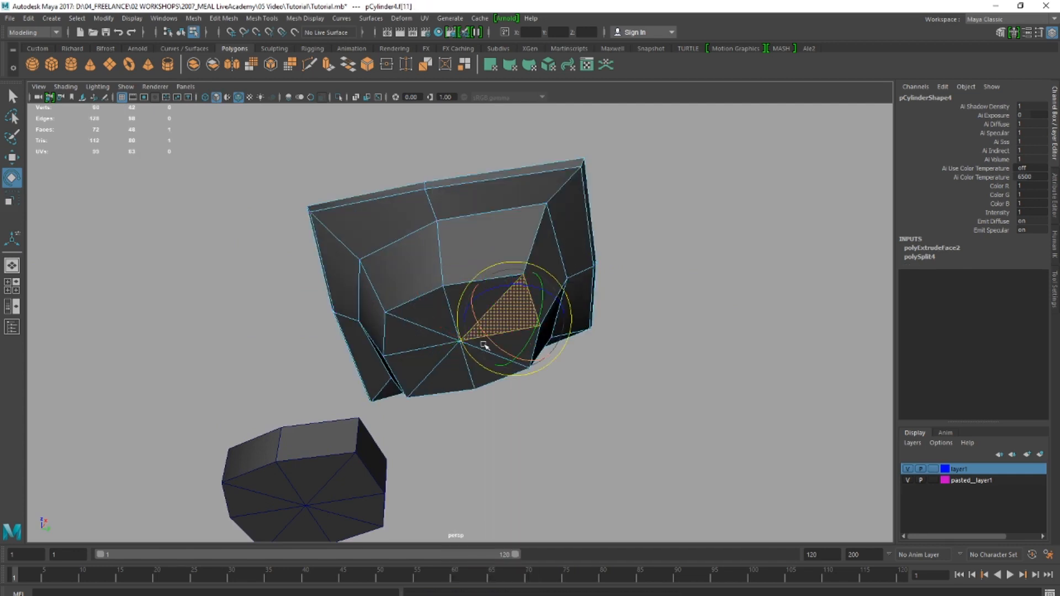
{"action": "left_click", "coordinate": [427, 379], "text": "shift"}
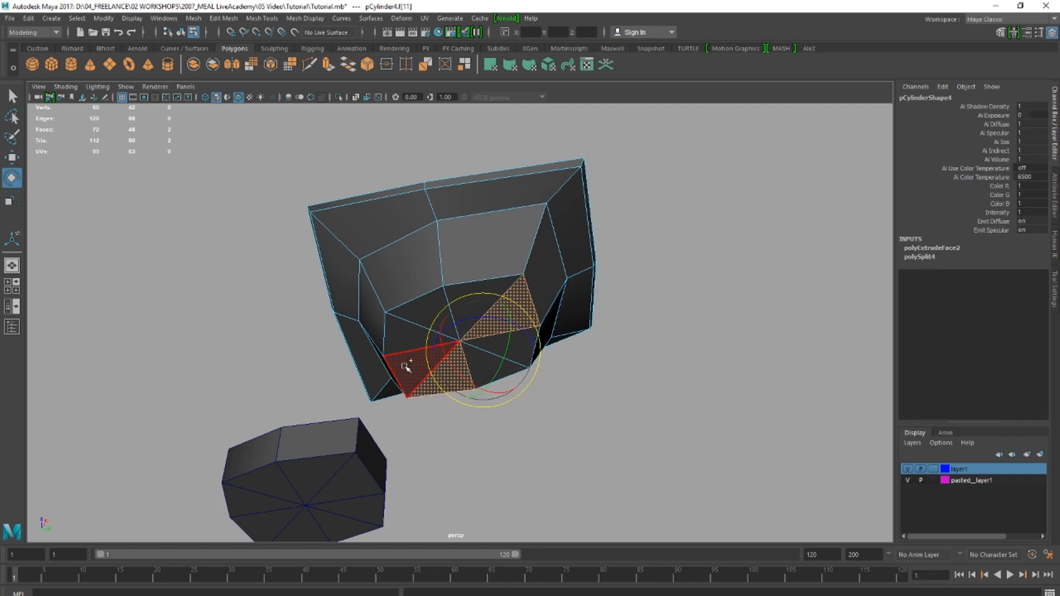
{"action": "left_click", "coordinate": [402, 305], "text": "shift"}
{"action": "left_click", "coordinate": [478, 288], "text": "shift"}
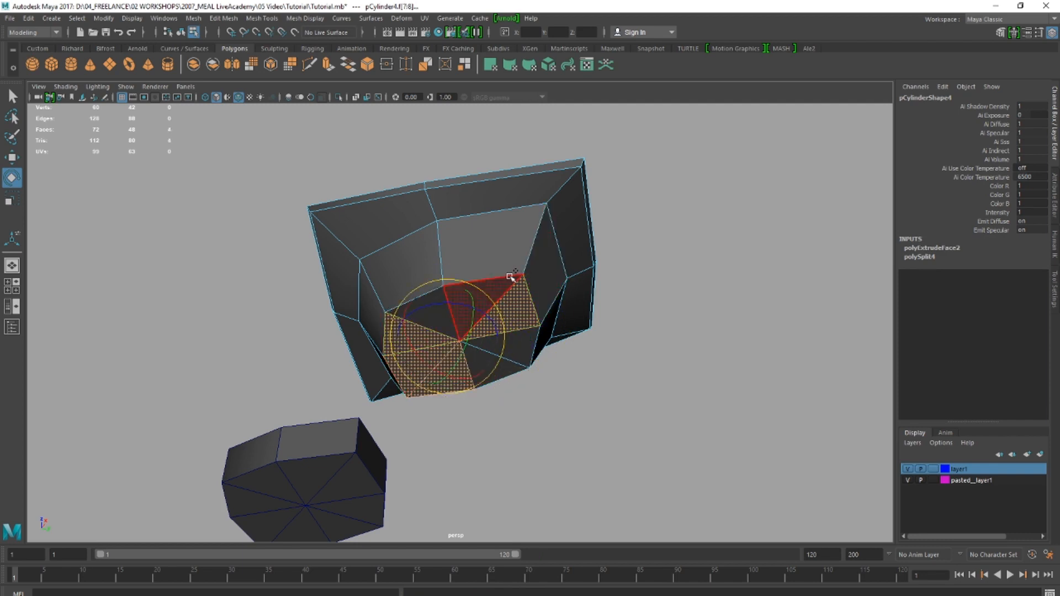
{"action": "left_click", "coordinate": [510, 276], "text": "shift"}
{"action": "left_click", "coordinate": [519, 359], "text": "shift"}
{"action": "left_click", "coordinate": [514, 368], "text": "shift"}
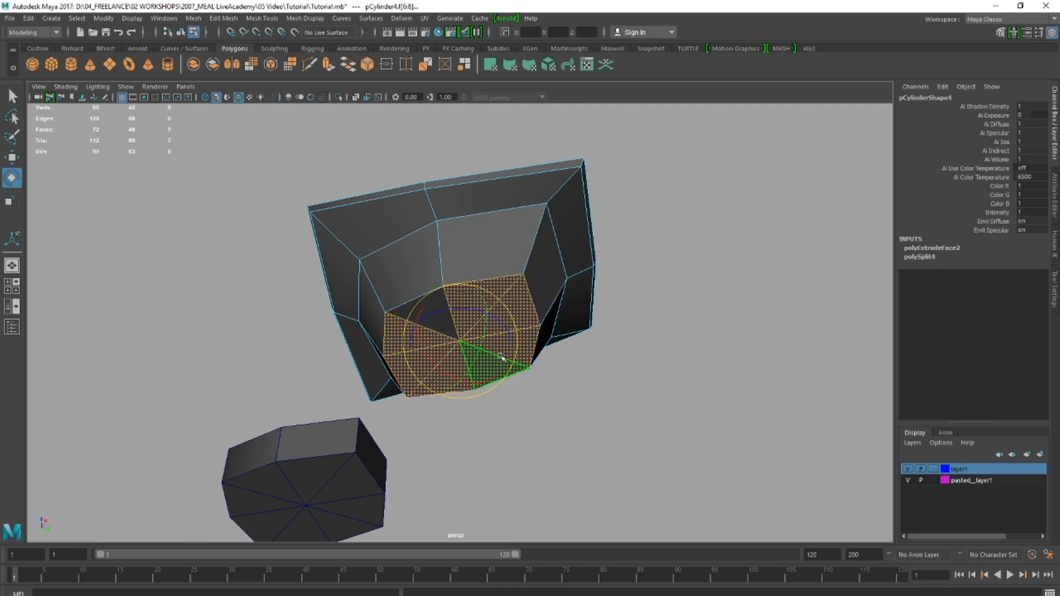
{"action": "left_click", "coordinate": [401, 305], "text": "shift"}
{"action": "key", "text": "Delete"}
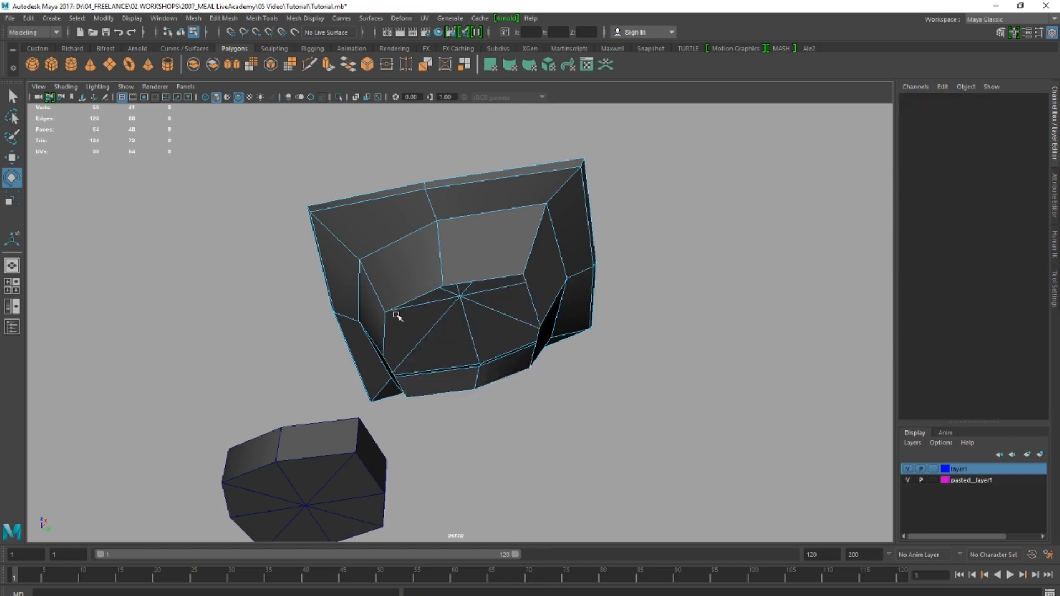
- Preview the open mesh smoothed, then lower the vertices beneath the rim's two side corners
{"action": "key", "text": "3"}
{"action": "left_click_drag", "start_coordinate": [397, 323], "coordinate": [491, 324], "text": "alt"}
{"action": "key", "text": "1"}
{"action": "right_click_drag", "start_coordinate": [463, 303], "coordinate": [406, 301]}
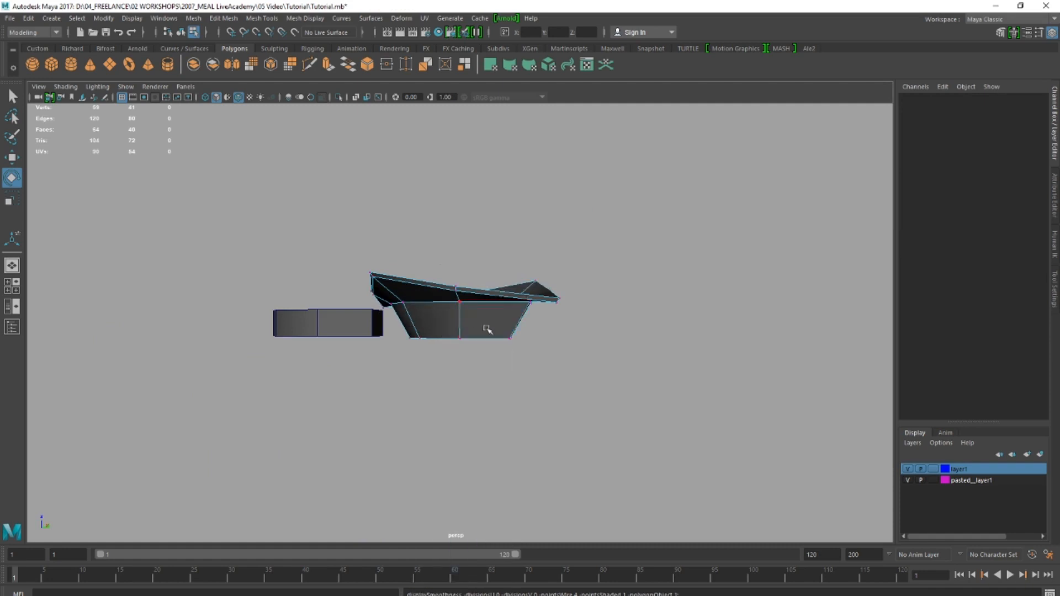
{"action": "left_click_drag", "start_coordinate": [486, 327], "coordinate": [545, 310], "text": "alt"}
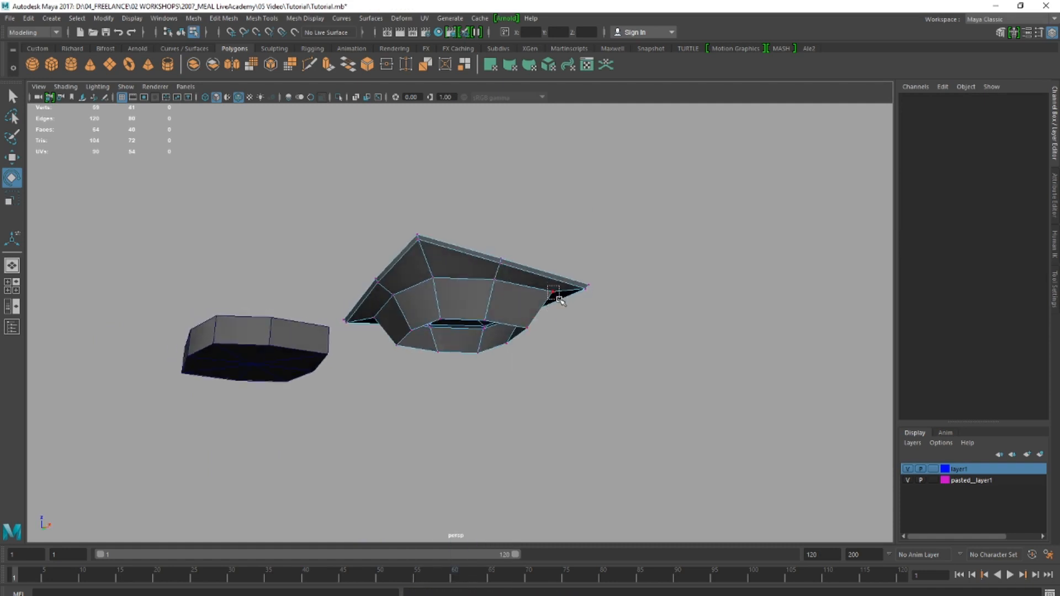
{"action": "left_click", "coordinate": [552, 291]}
{"action": "key", "text": "w"}
{"action": "left_click", "coordinate": [376, 319], "text": "shift"}
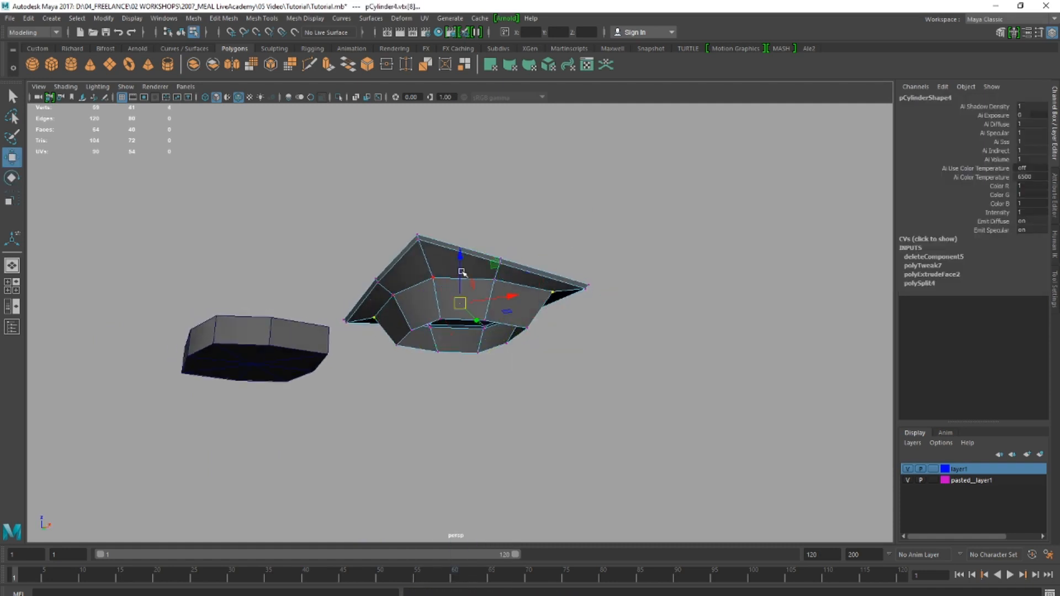
{"action": "left_click_drag", "start_coordinate": [459, 259], "coordinate": [458, 274]}
{"action": "key", "text": "backslash"}
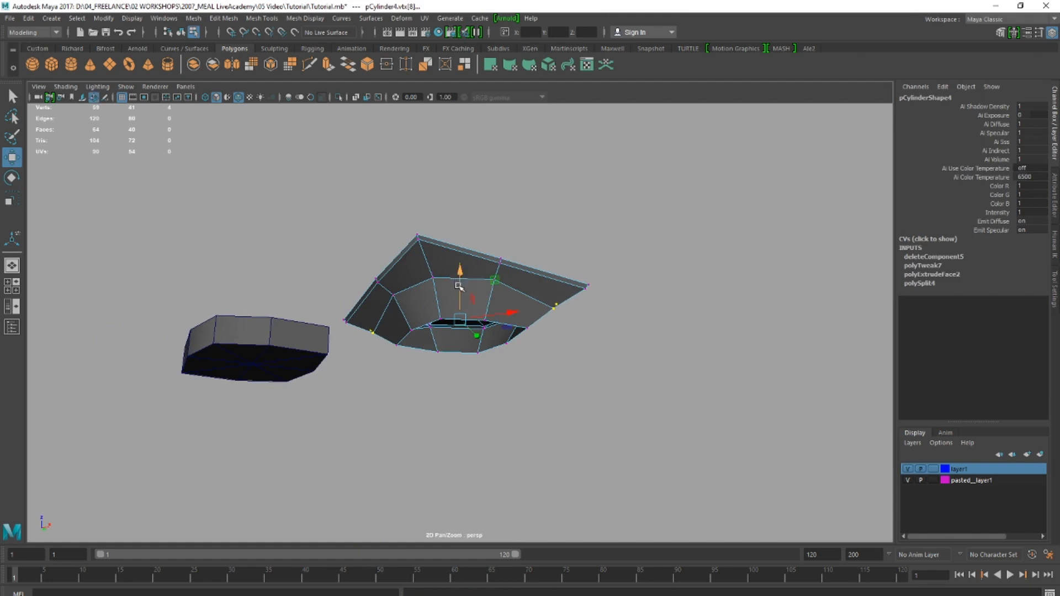
{"action": "key", "text": "backslash"}
- In wireframe display, scale the selected vertices beneath the side corners inward along X and move them further down
{"action": "left_click_drag", "start_coordinate": [558, 282], "coordinate": [421, 153], "text": "alt"}
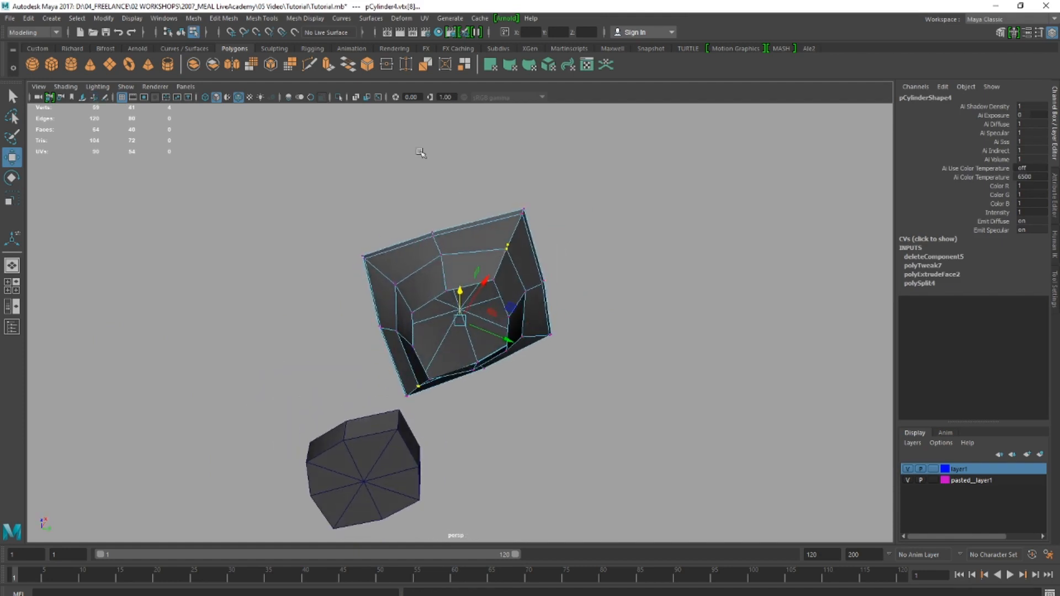
{"action": "left_click", "coordinate": [217, 97]}
{"action": "scroll", "coordinate": [498, 268], "scroll_direction": "up", "scroll_amount": 4}
{"action": "mouse_move", "coordinate": [498, 268]}
{"action": "left_mouse_down", "text": "alt"}
{"action": "mouse_move", "coordinate": [587, 314]}
{"action": "mouse_move", "coordinate": [563, 298]}
{"action": "left_mouse_up", "text": "alt"}
{"action": "left_click_drag", "start_coordinate": [456, 268], "coordinate": [454, 264]}
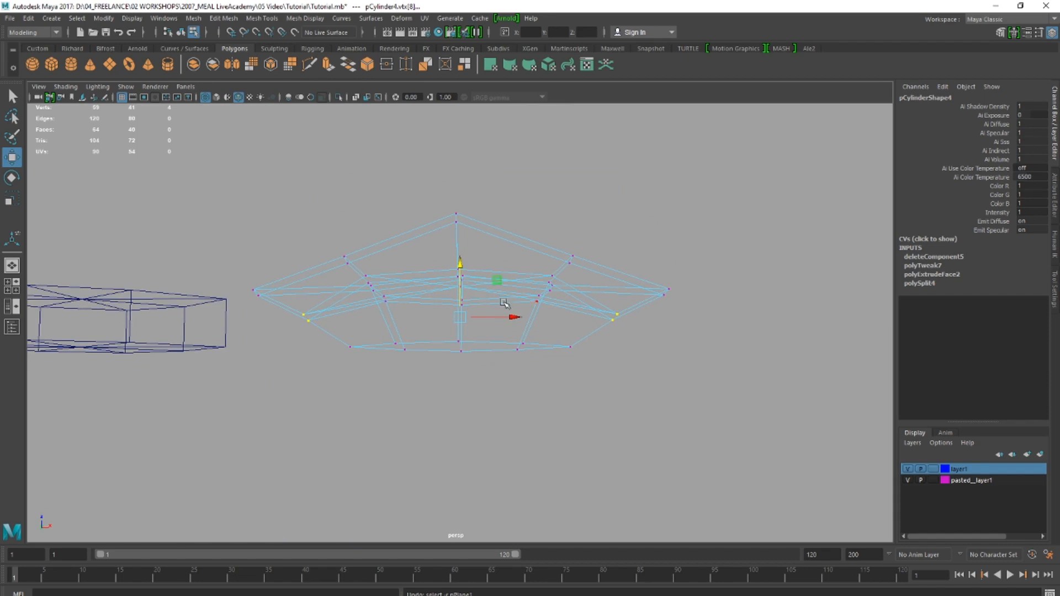
{"action": "key", "text": "3"}
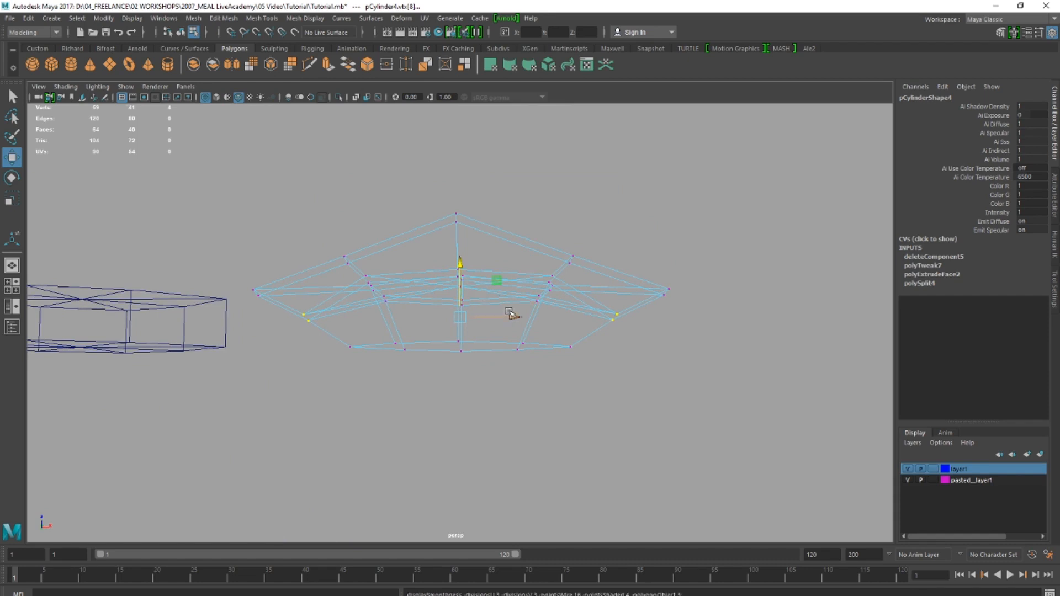
{"action": "key", "text": "r"}
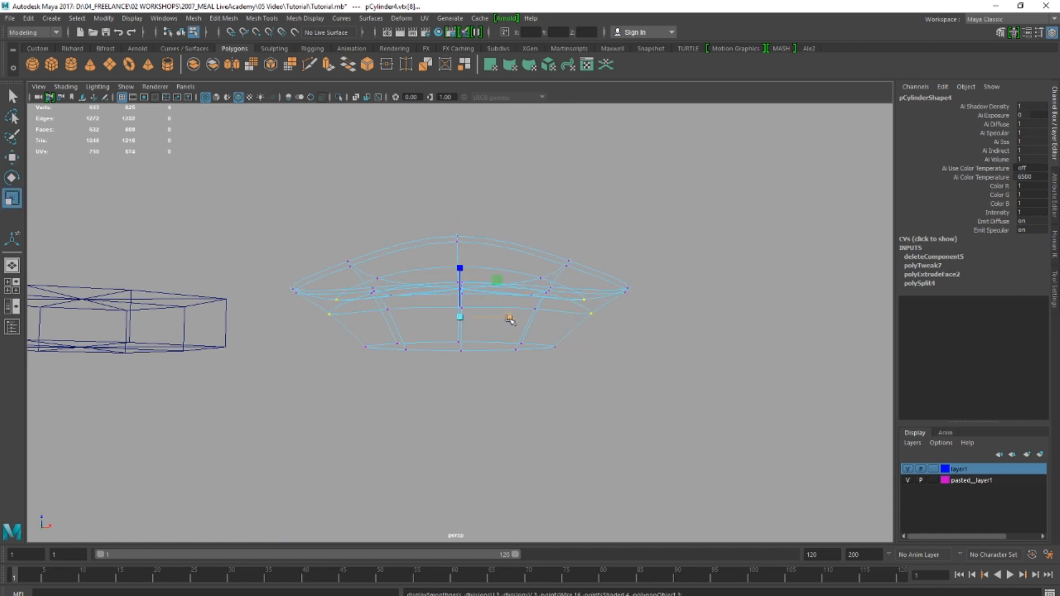
{"action": "key", "text": "1"}
{"action": "key", "text": "w"}
{"action": "left_click_drag", "start_coordinate": [461, 270], "coordinate": [461, 285]}
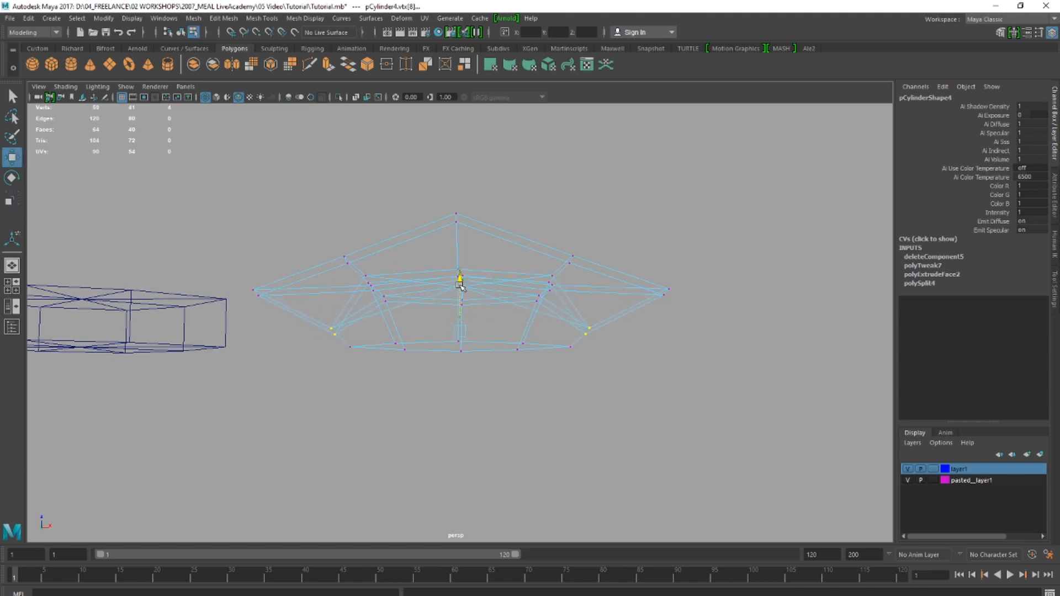
- Select both edge loops around the rim's outer border and crease them with the Crease tool
{"action": "right_click_drag", "start_coordinate": [388, 241], "coordinate": [574, 146]}
{"action": "left_click", "coordinate": [459, 185]}
{"action": "double_click", "coordinate": [487, 222]}
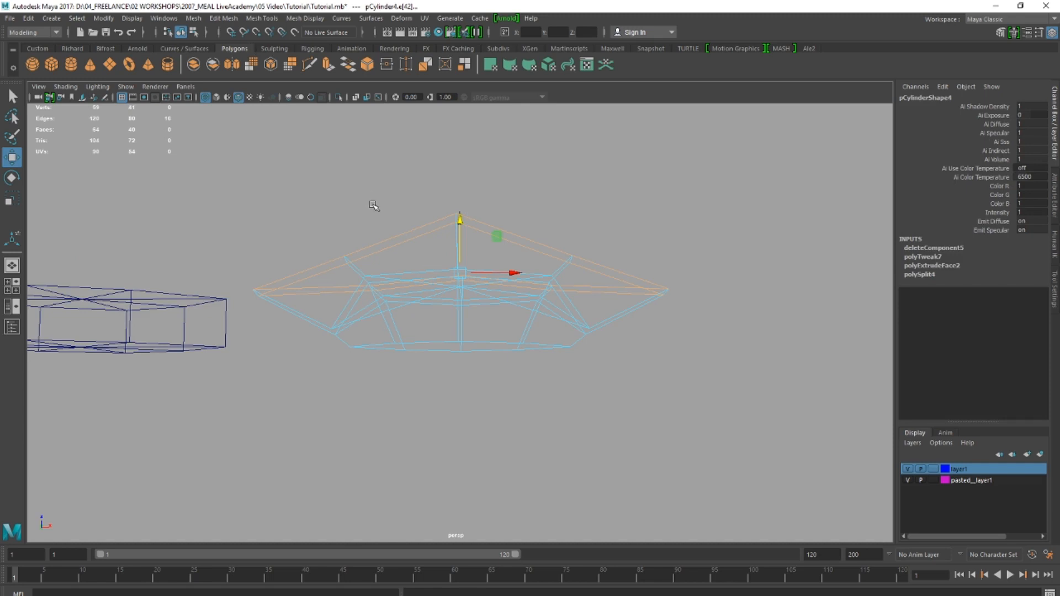
{"action": "right_click_drag", "start_coordinate": [356, 260], "coordinate": [348, 314], "text": "shift"}
{"action": "middle_click_drag", "start_coordinate": [378, 307], "coordinate": [1053, 317]}
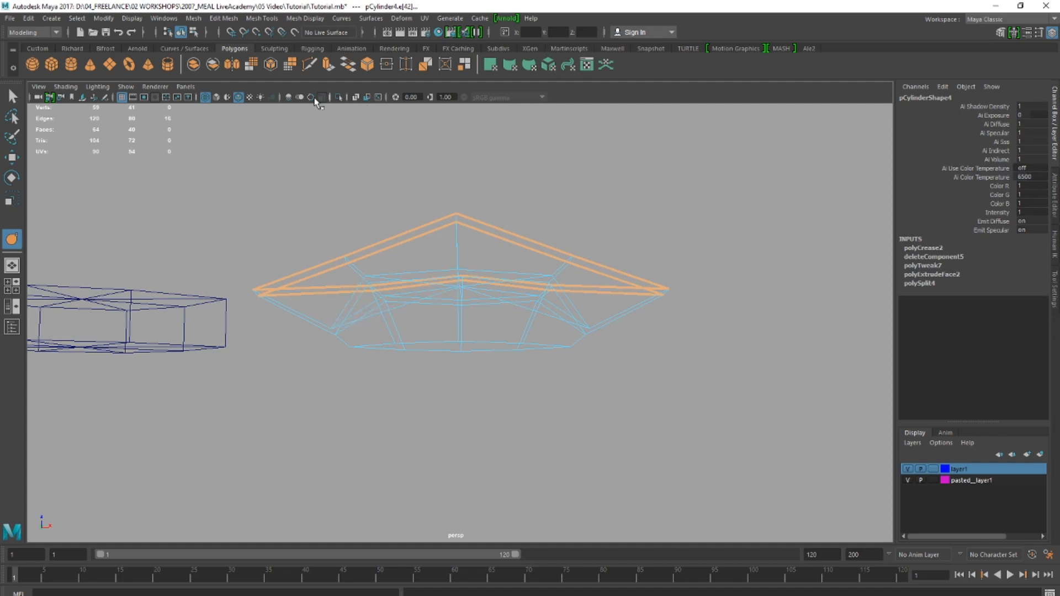
- In shaded display, crease the edge loop where the body meets the rim's underside and check the smooth preview
{"action": "left_click", "coordinate": [215, 96]}
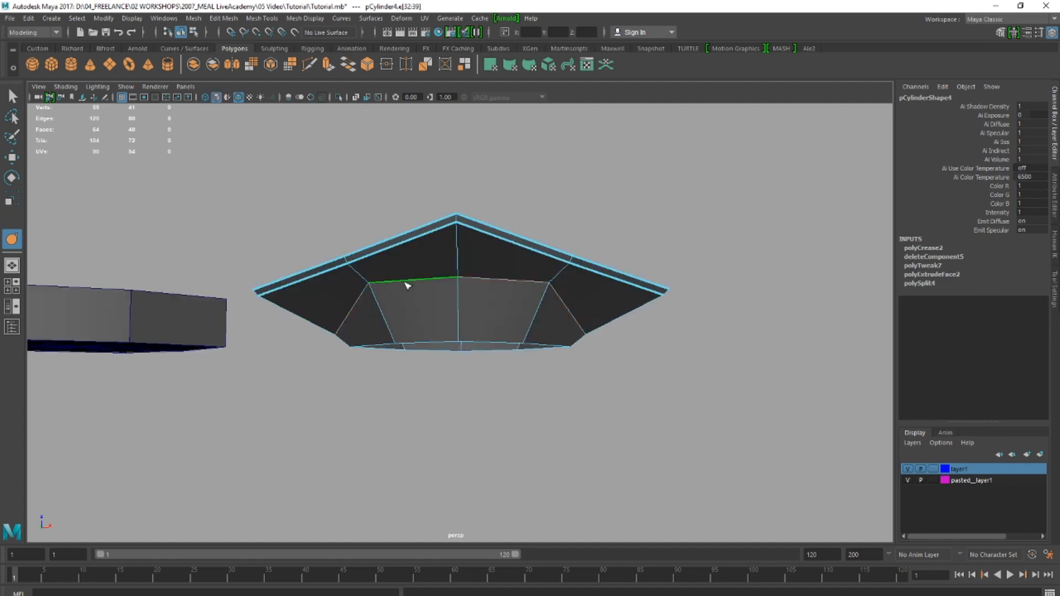
{"action": "right_click_drag", "start_coordinate": [404, 283], "coordinate": [397, 334], "text": "shift"}
{"action": "middle_click_drag", "start_coordinate": [391, 318], "coordinate": [1005, 342]}
{"action": "key", "text": "3"}
{"action": "left_click_drag", "start_coordinate": [727, 319], "coordinate": [702, 307], "text": "alt"}
{"action": "key", "text": "1"}
- Select the vertex pairs at the rim's two side corners and lower them slightly
{"action": "right_click_drag", "start_coordinate": [617, 285], "coordinate": [612, 283]}
{"action": "key", "text": "w"}
{"action": "left_click_drag", "start_coordinate": [679, 277], "coordinate": [649, 309]}
{"action": "left_click_drag", "start_coordinate": [237, 256], "coordinate": [264, 309], "text": "shift"}
{"action": "scroll", "coordinate": [386, 343], "scroll_direction": "down", "scroll_amount": 3}
{"action": "left_click_drag", "start_coordinate": [405, 351], "coordinate": [398, 344], "text": "alt"}
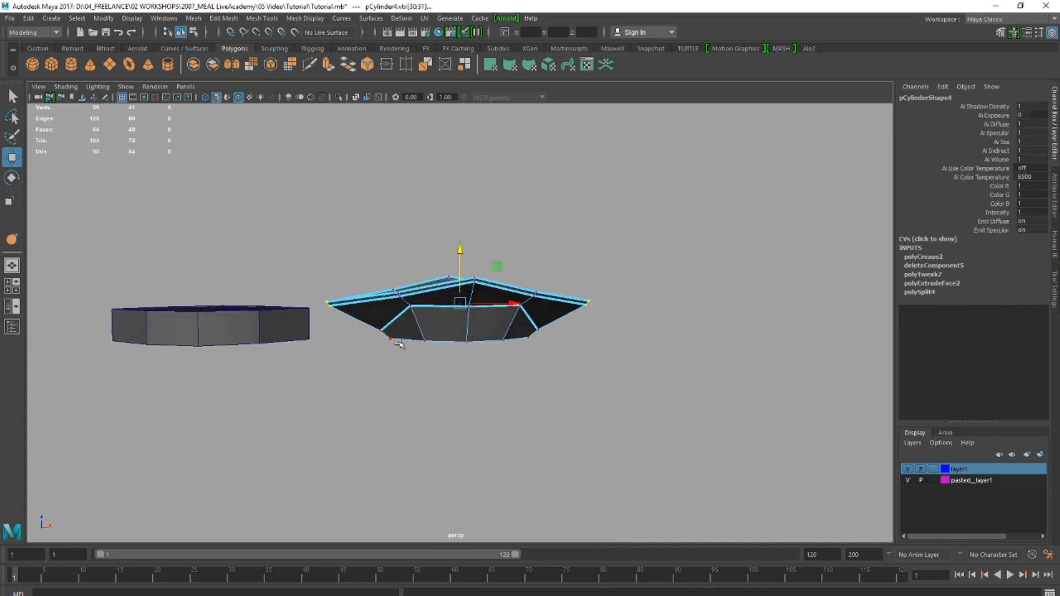
{"action": "left_click_drag", "start_coordinate": [448, 268], "coordinate": [456, 263]}
- With the smooth preview on, scale the lowered side corner vertices slightly outward along X
{"action": "key", "text": "3"}
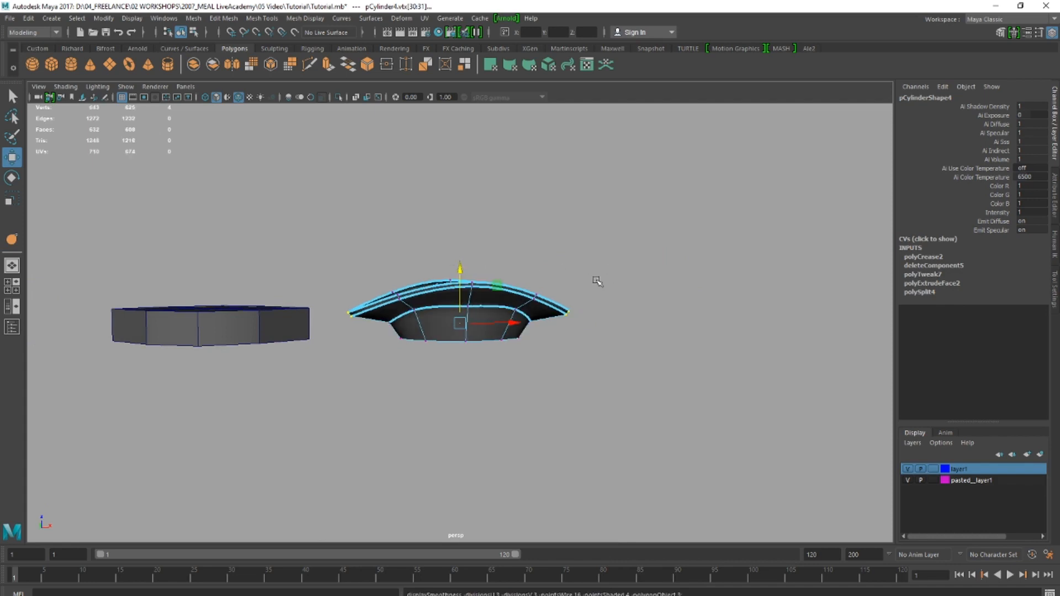
{"action": "left_click_drag", "start_coordinate": [597, 282], "coordinate": [503, 325], "text": "alt"}
{"action": "key", "text": "r"}
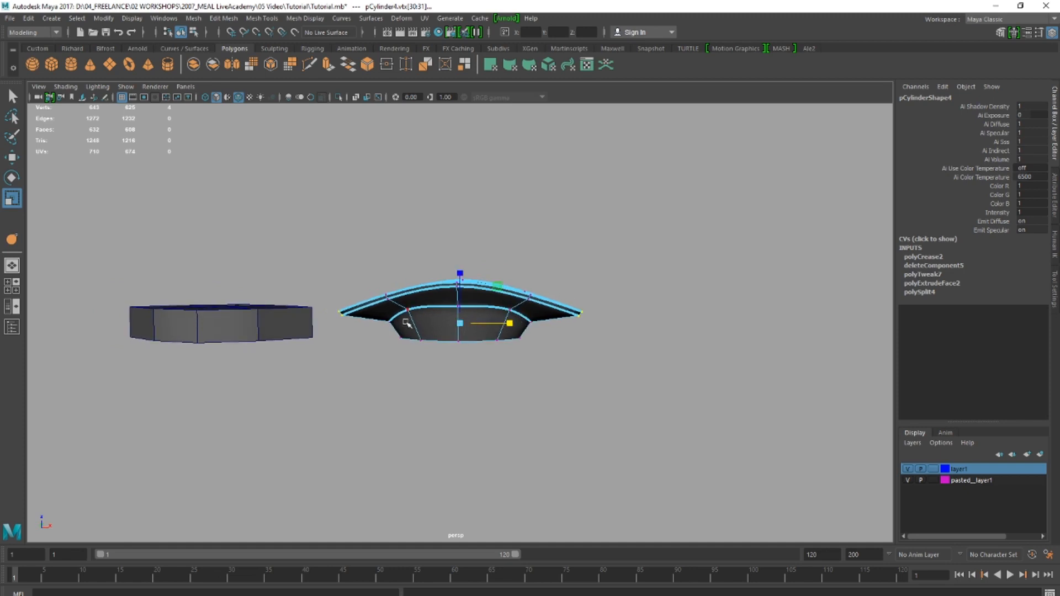
{"action": "left_click_drag", "start_coordinate": [395, 331], "coordinate": [275, 343], "text": "alt"}
{"action": "left_click_drag", "start_coordinate": [320, 312], "coordinate": [372, 266]}
{"action": "left_click_drag", "start_coordinate": [546, 271], "coordinate": [527, 300], "text": "shift"}
{"action": "right_click_drag", "start_coordinate": [511, 302], "coordinate": [544, 284]}
{"action": "left_click", "coordinate": [610, 265]}
{"action": "key", "text": "w"}
{"action": "left_click", "coordinate": [489, 301]}
{"action": "left_click_drag", "start_coordinate": [489, 301], "coordinate": [366, 340], "text": "alt"}
{"action": "scroll", "coordinate": [366, 340], "scroll_direction": "up", "scroll_amount": 3}
- Scale the rim's front and back corner vertices inward along Y, and adjust its side corner vertices along X
{"action": "right_click_drag", "start_coordinate": [300, 310], "coordinate": [251, 312]}
{"action": "left_click", "coordinate": [288, 208]}
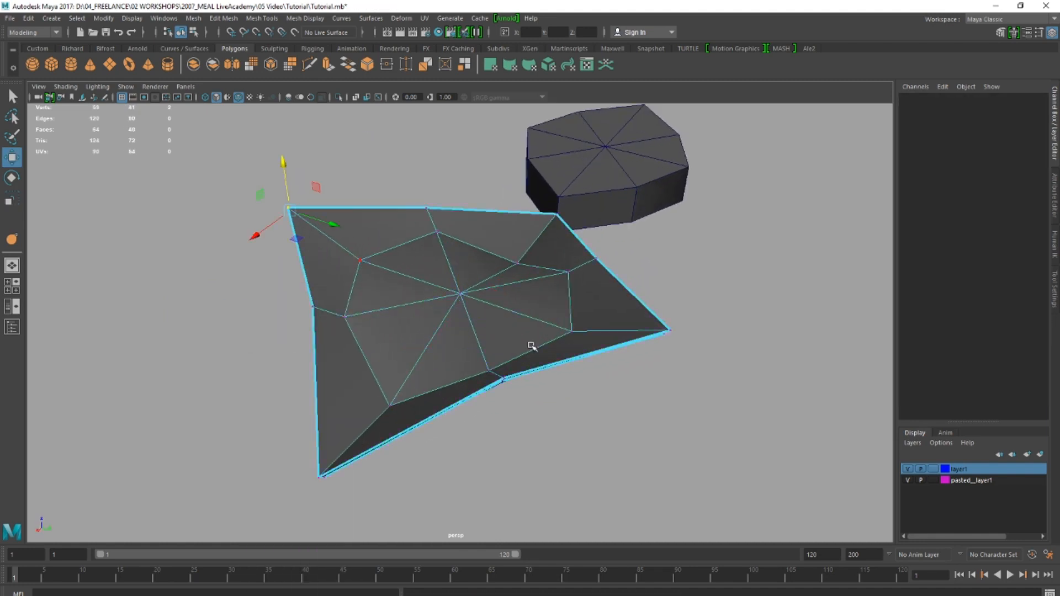
{"action": "left_click_drag", "start_coordinate": [700, 289], "coordinate": [651, 329], "text": "shift"}
{"action": "key", "text": "r"}
{"action": "left_click_drag", "start_coordinate": [503, 280], "coordinate": [679, 314]}
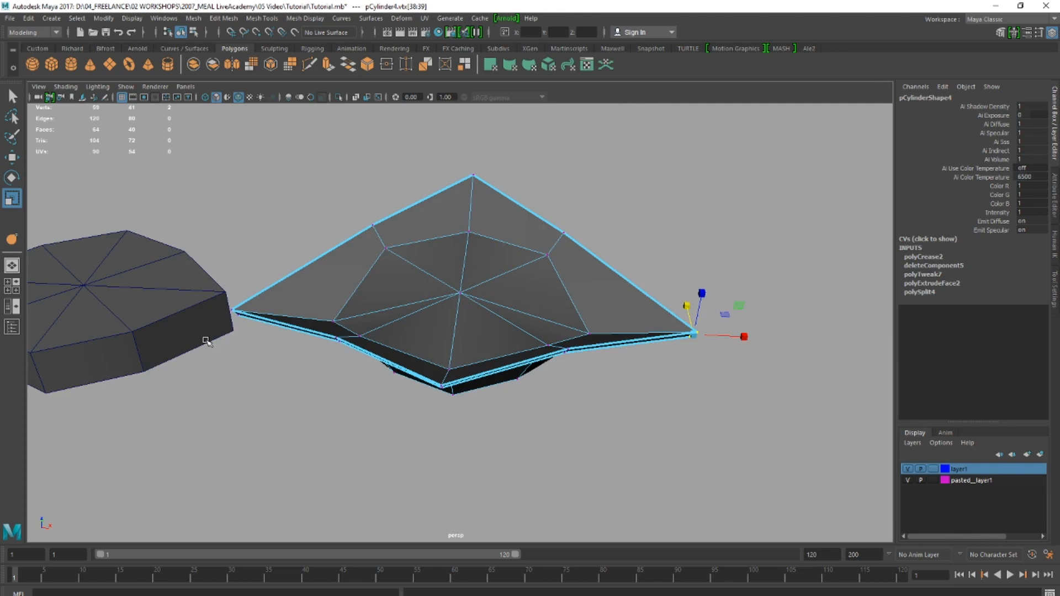
{"action": "left_click_drag", "start_coordinate": [206, 340], "coordinate": [252, 294], "text": "shift"}
{"action": "left_click_drag", "start_coordinate": [505, 324], "coordinate": [434, 358]}
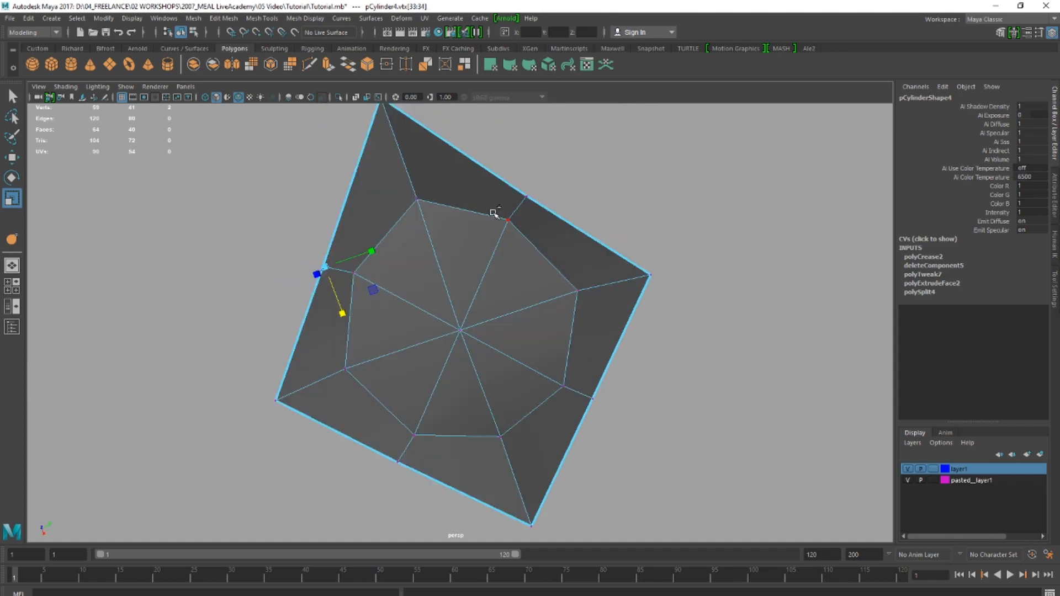
- Select the middle vertices on all four sides of the rim, scale them slightly outward along Y, and preview the mesh smoothed
{"action": "left_click", "coordinate": [460, 332]}
{"action": "left_click_drag", "start_coordinate": [589, 441], "coordinate": [606, 382], "text": "shift"}
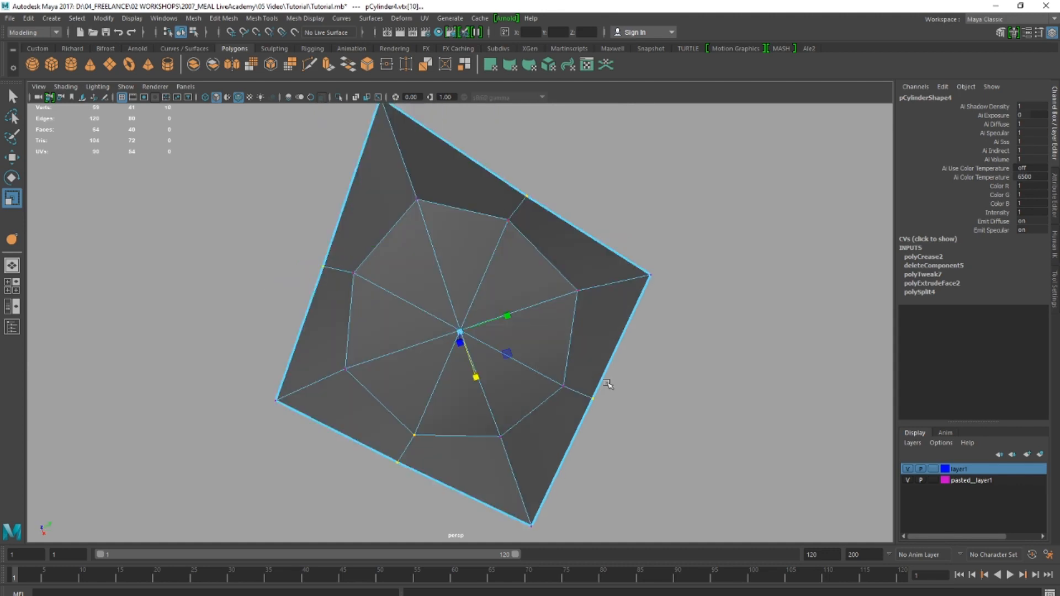
{"action": "left_click_drag", "start_coordinate": [507, 316], "coordinate": [507, 317]}
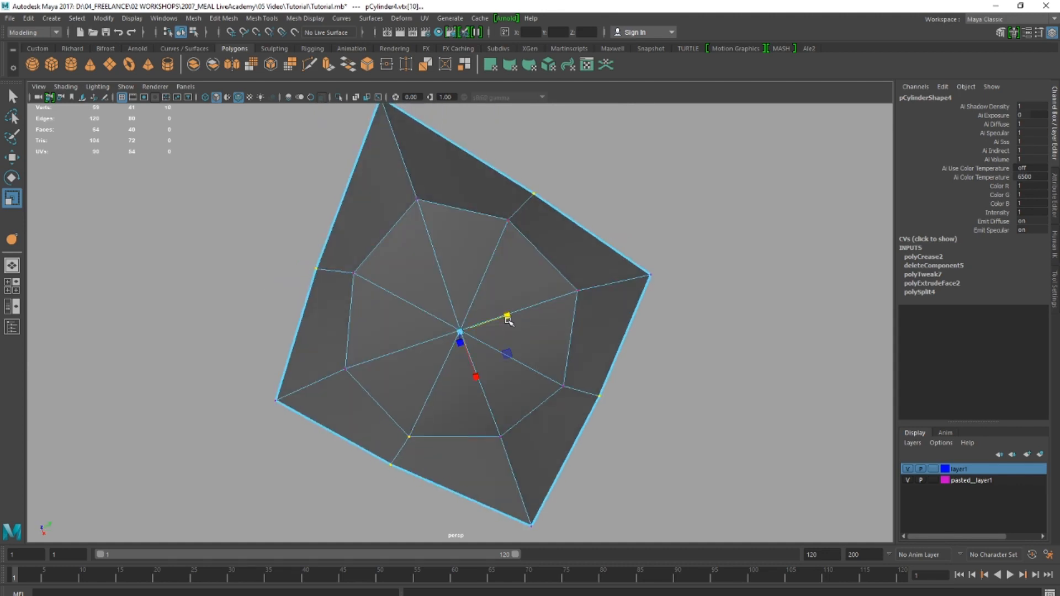
{"action": "right_click_drag", "start_coordinate": [507, 317], "coordinate": [490, 289], "text": "alt"}
{"action": "left_click_drag", "start_coordinate": [490, 289], "coordinate": [436, 273], "text": "alt"}
{"action": "key", "text": "3"}
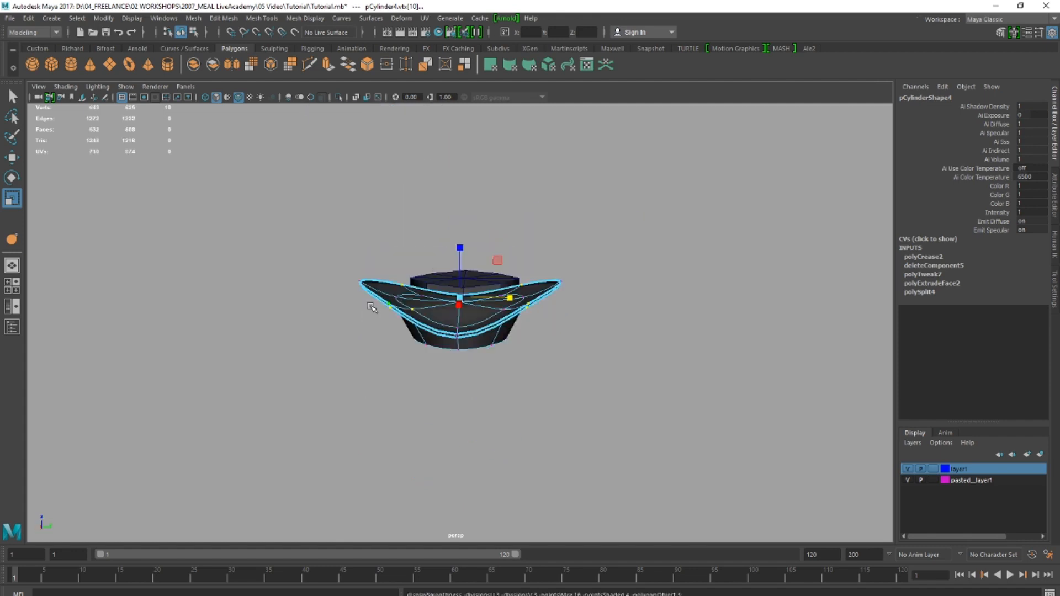
- Duplicate the flared form and move the copy along X to a Translate X of about 193.5
{"action": "left_click_drag", "start_coordinate": [371, 307], "coordinate": [469, 265], "text": "alt"}
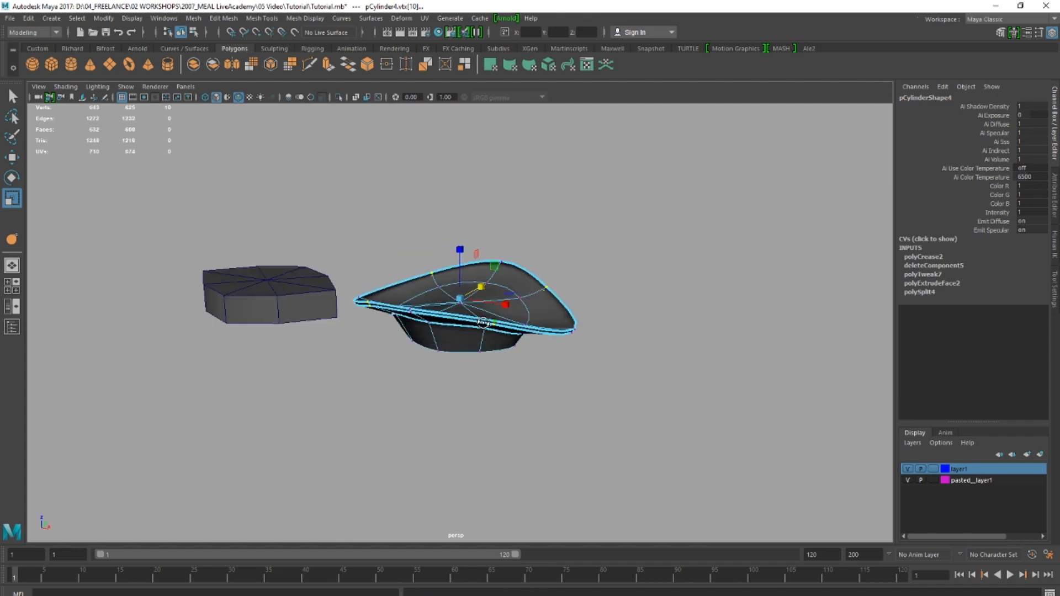
{"action": "left_click", "coordinate": [548, 236]}
{"action": "left_click", "coordinate": [526, 300]}
{"action": "right_click_drag", "start_coordinate": [527, 300], "coordinate": [408, 375], "text": "alt"}
{"action": "key", "text": "w"}
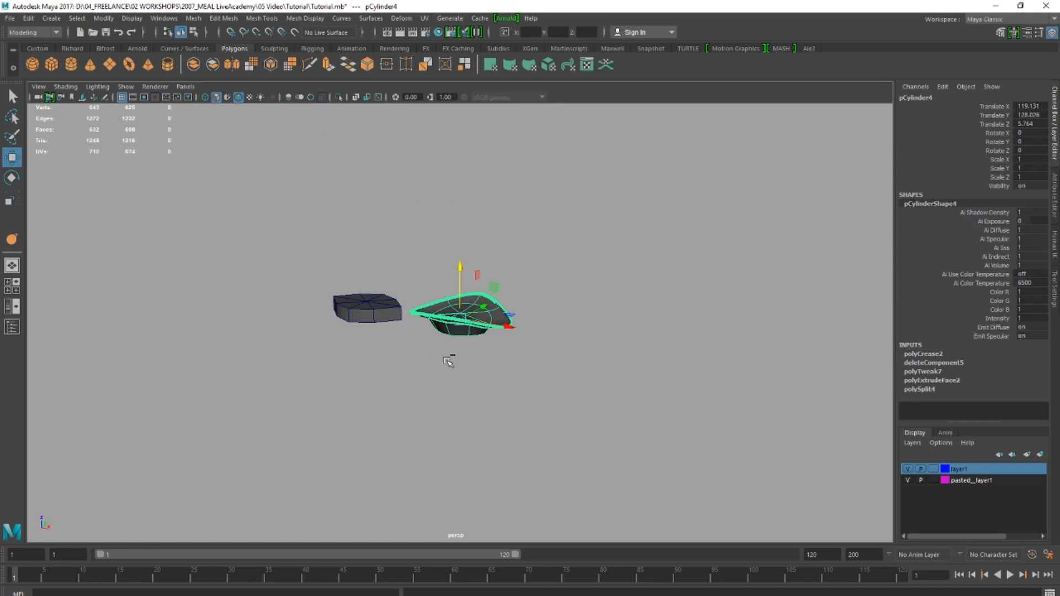
{"action": "key", "text": "ctrl+d"}
{"action": "left_click_drag", "start_coordinate": [523, 340], "coordinate": [629, 361]}
{"action": "key", "text": "f"}
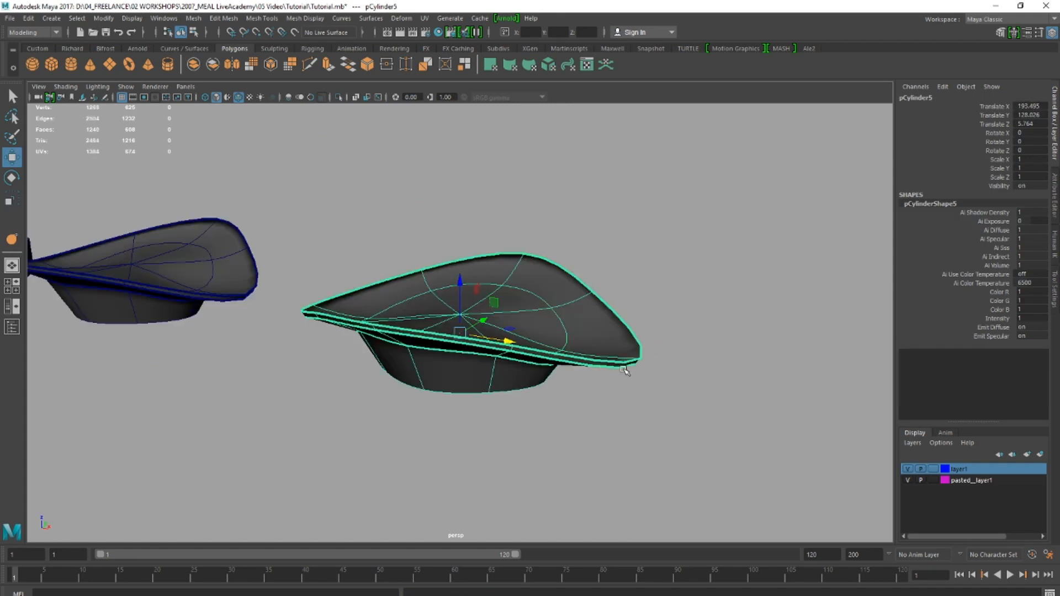
- Select the face loop around the copy's rim thickness and convert the selection to its perimeter edges
{"action": "right_click_drag", "start_coordinate": [385, 328], "coordinate": [386, 351]}
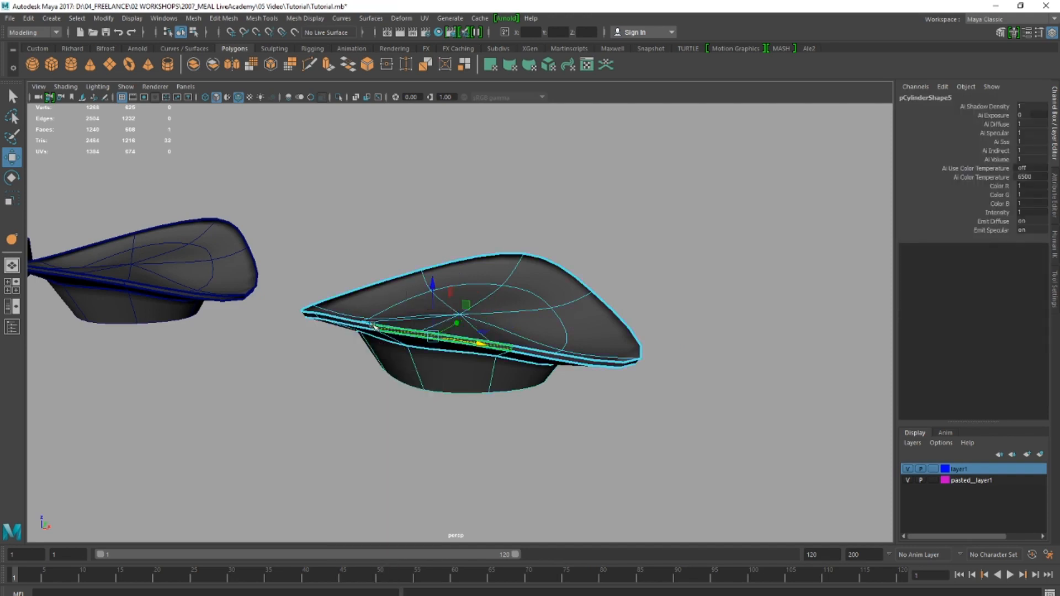
{"action": "left_click", "coordinate": [357, 323]}
{"action": "double_click", "coordinate": [357, 324], "text": "shift"}
{"action": "left_click_drag", "start_coordinate": [511, 349], "coordinate": [464, 305], "text": "alt"}
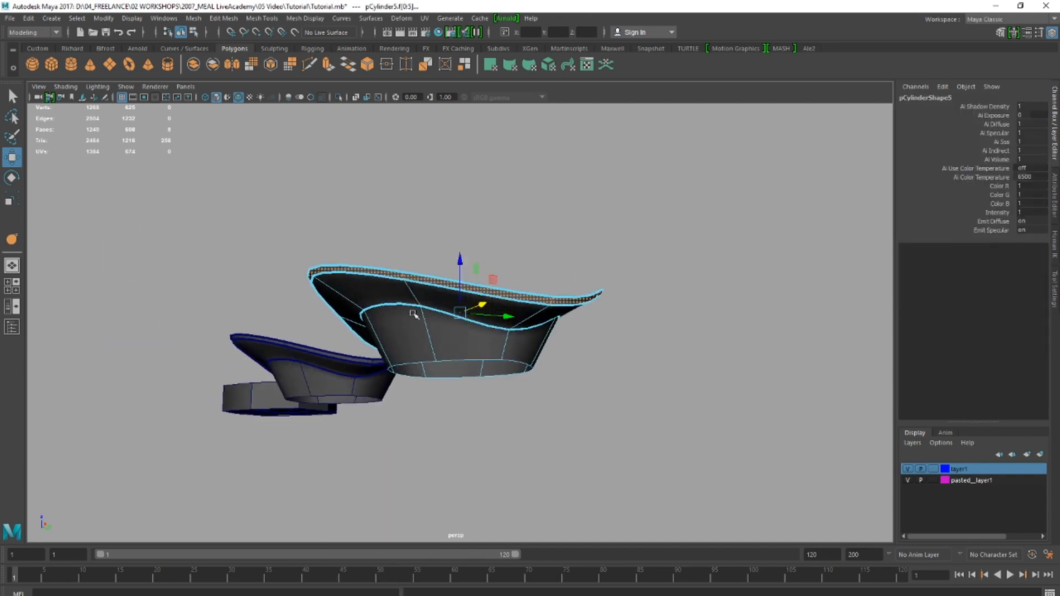
{"action": "right_click_drag", "start_coordinate": [346, 283], "coordinate": [411, 229], "text": "ctrl"}
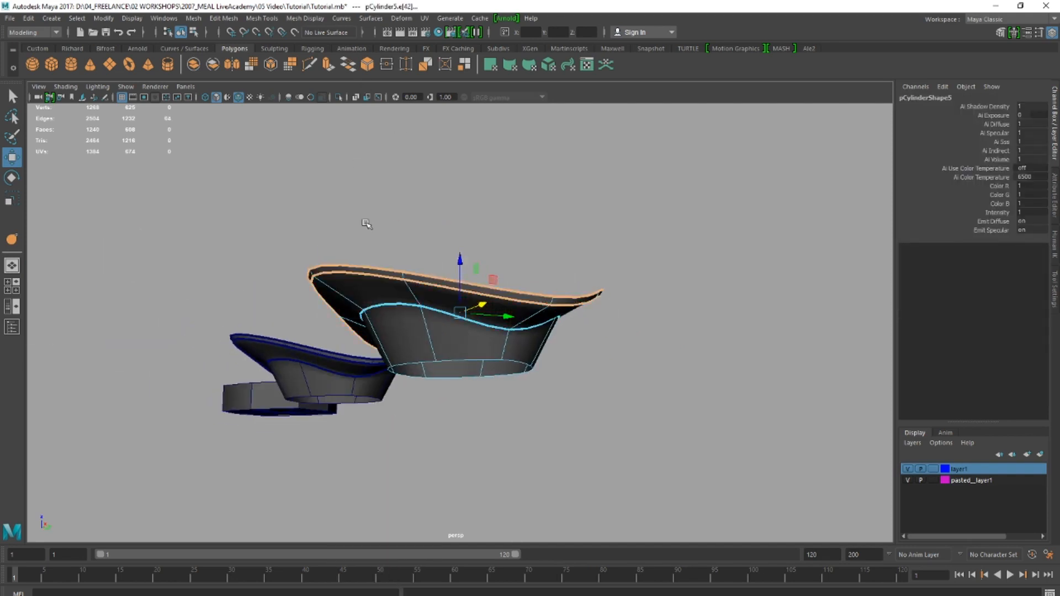
- Add the creased edge loop beneath the rim to the selection, detach the mesh along these edges, and reselect the whole object
{"action": "double_click", "coordinate": [401, 310], "text": "shift"}
{"action": "right_click_drag", "start_coordinate": [399, 310], "coordinate": [426, 465], "text": "shift"}
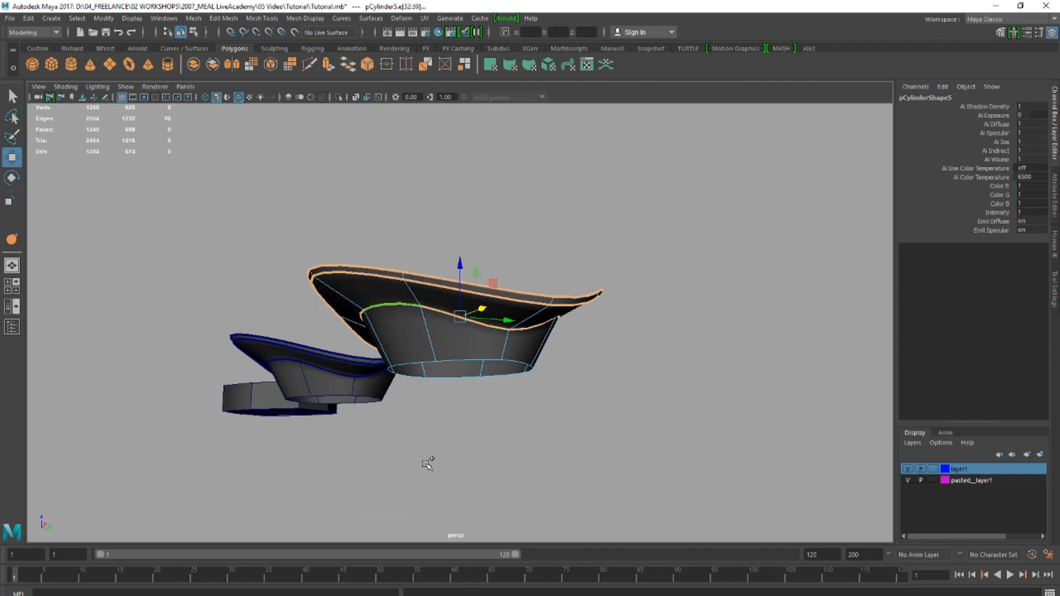
{"action": "right_click_drag", "start_coordinate": [378, 273], "coordinate": [448, 238]}
{"action": "left_click", "coordinate": [476, 206]}
{"action": "left_click", "coordinate": [384, 286]}
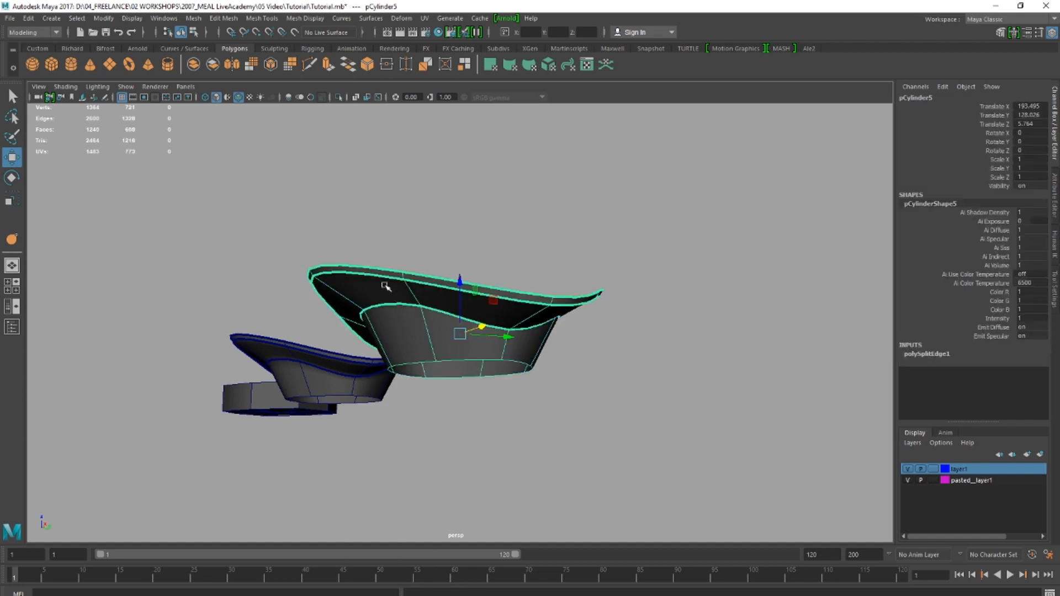
- Convert the detached polygon copy to a subdiv surface and the subdiv to NURBS
{"action": "left_click", "coordinate": [103, 18]}
{"action": "mouse_move", "coordinate": [177, 286]}
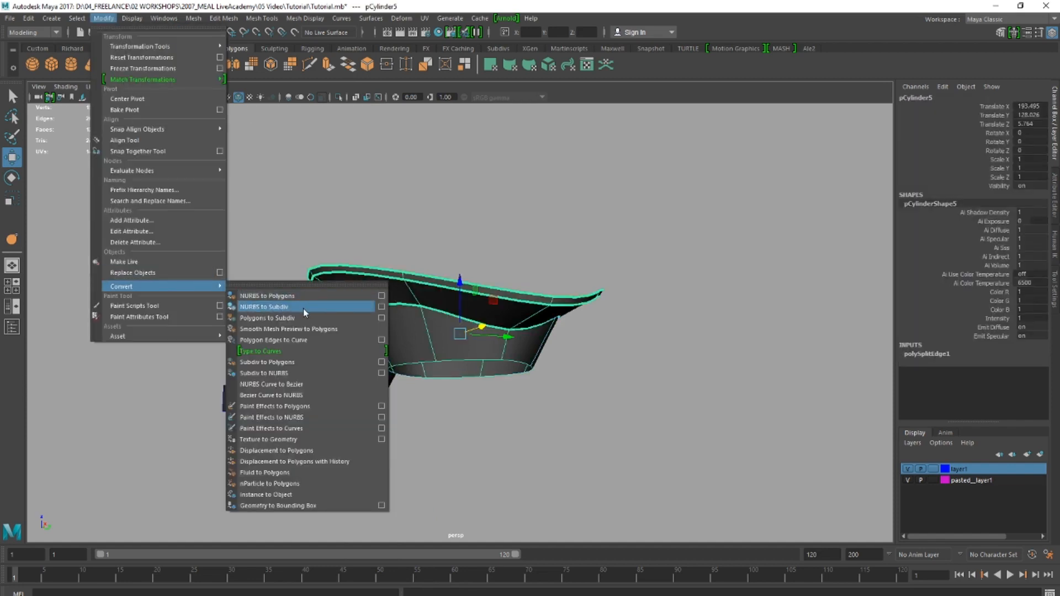
{"action": "left_click", "coordinate": [298, 329]}
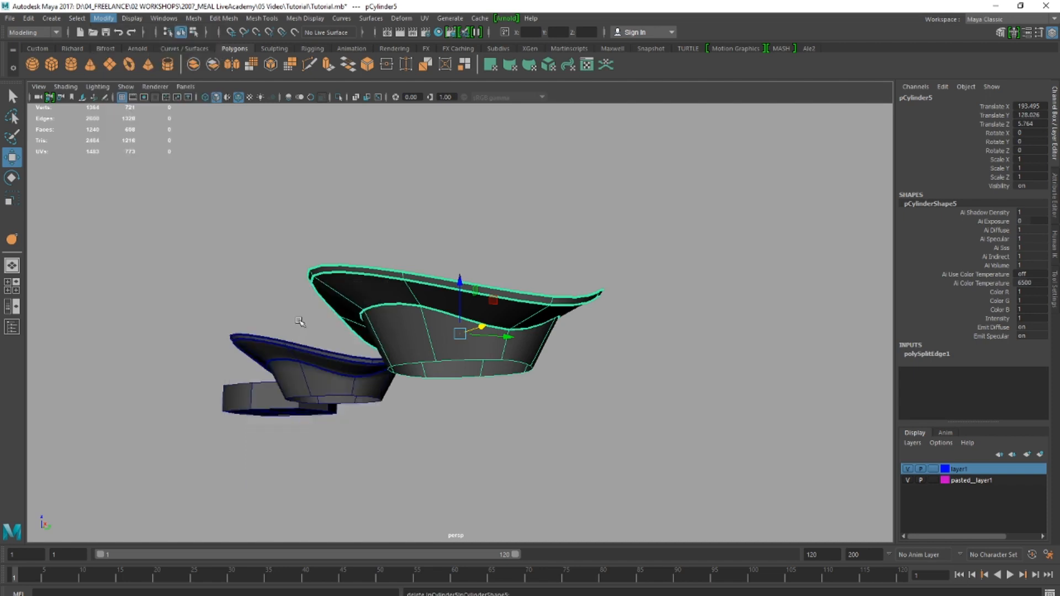
{"action": "left_click", "coordinate": [103, 19]}
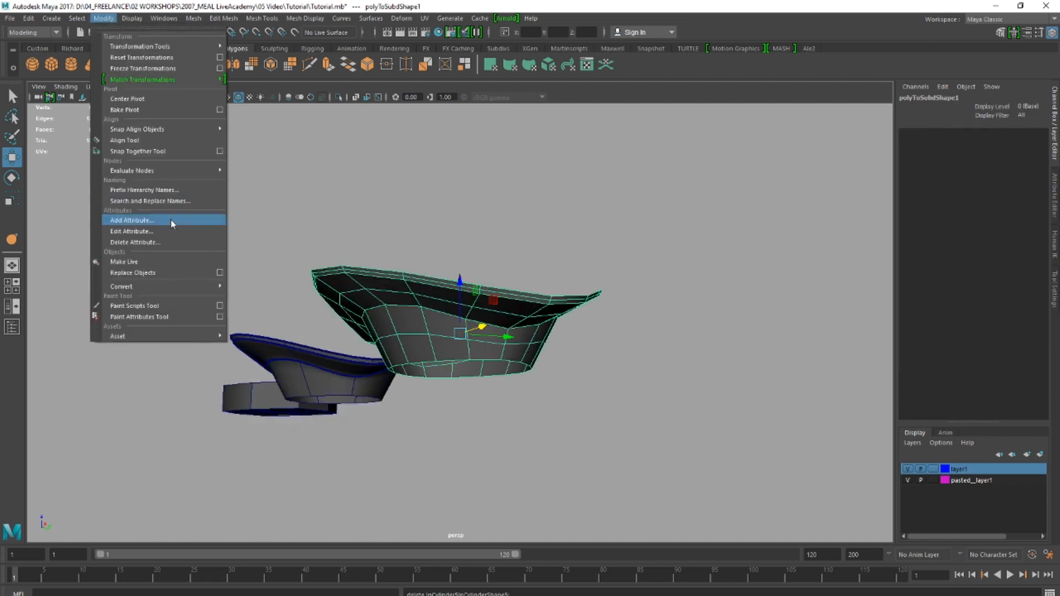
{"action": "mouse_move", "coordinate": [172, 287]}
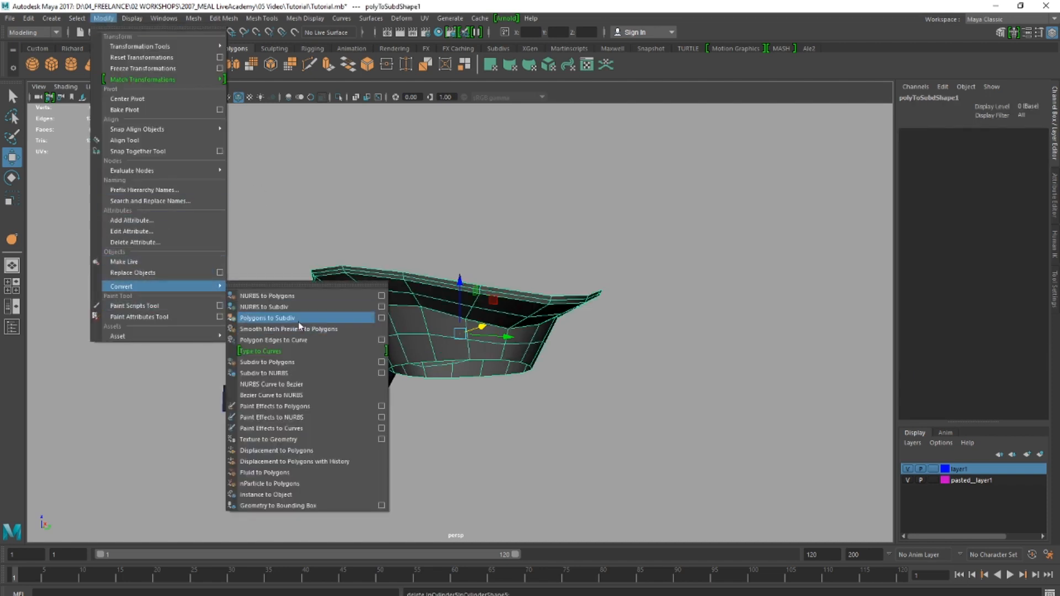
{"action": "left_click", "coordinate": [306, 373]}
{"action": "left_click_drag", "start_coordinate": [333, 208], "coordinate": [474, 335], "text": "alt"}
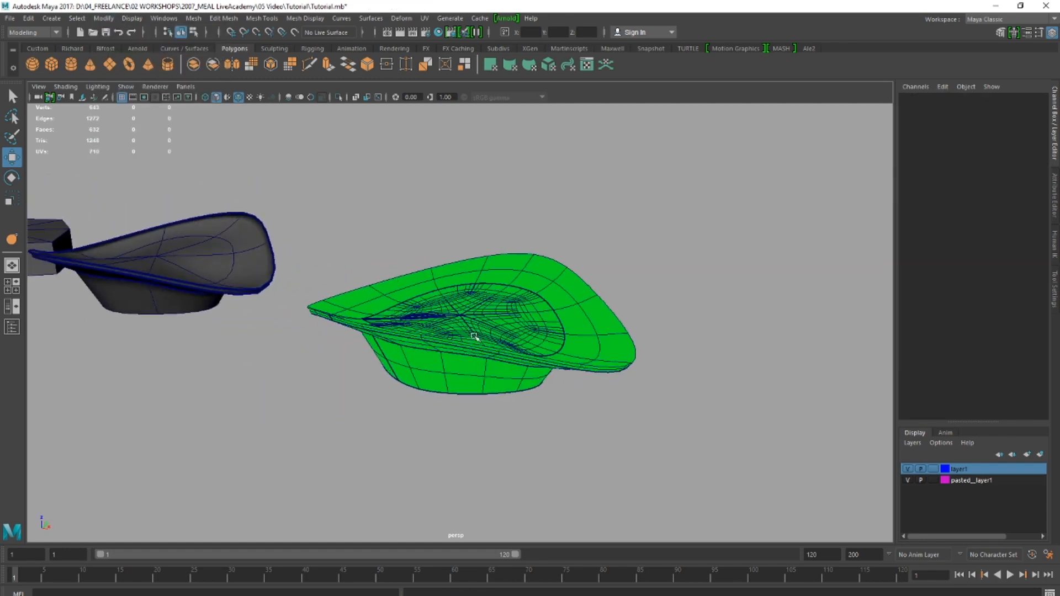
- Select all the NURBS patches of the converted form
{"action": "left_click_drag", "start_coordinate": [682, 444], "coordinate": [306, 205]}
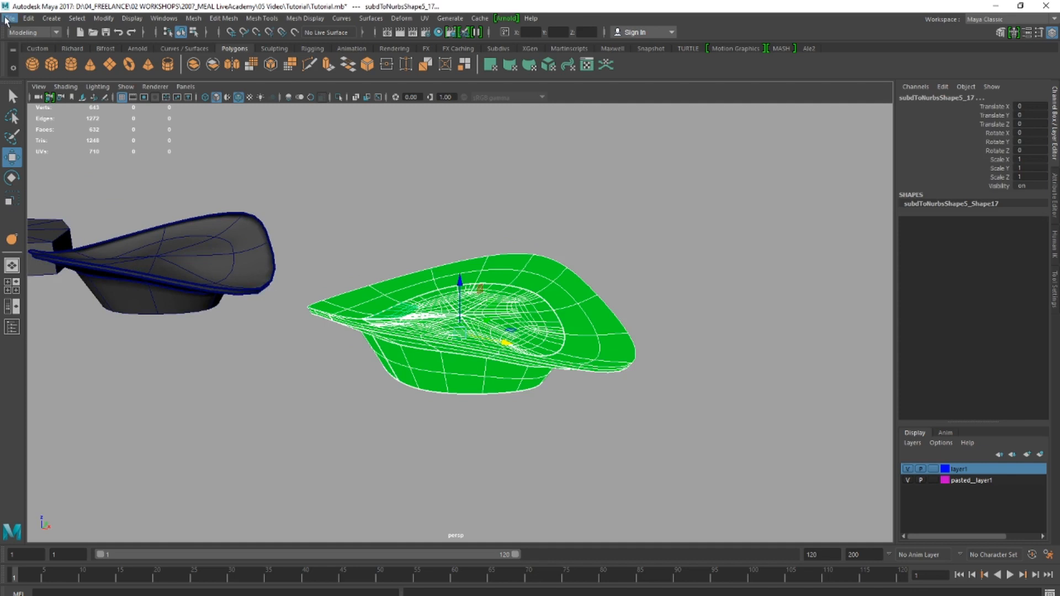
{"action": "left_click", "coordinate": [9, 19]}
{"action": "left_click", "coordinate": [262, 18]}
{"action": "left_click", "coordinate": [466, 6]}
{"action": "left_click_drag", "start_coordinate": [667, 177], "coordinate": [287, 416]}
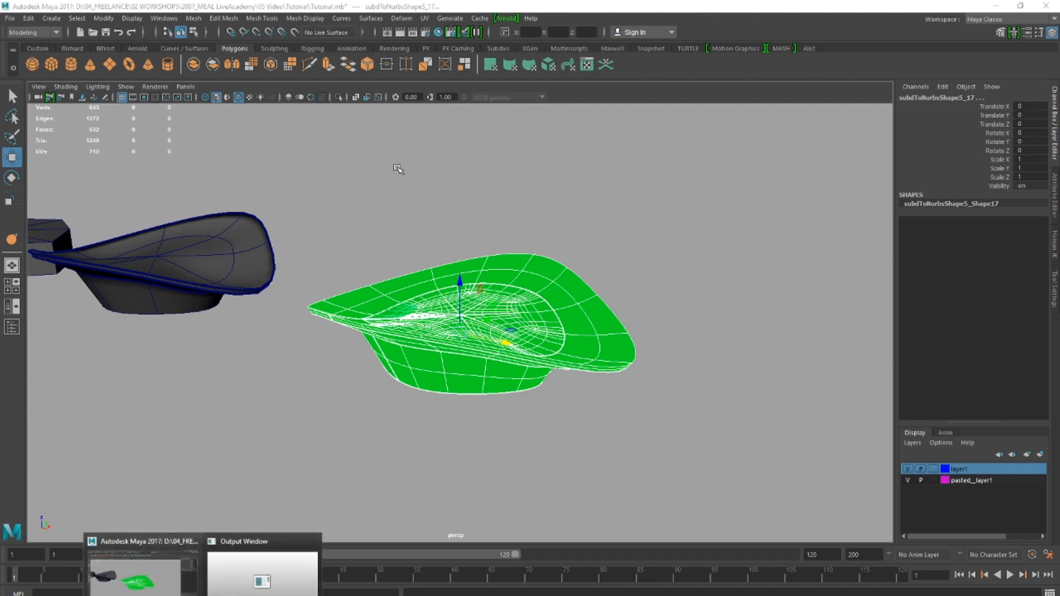
{"action": "left_click", "coordinate": [13, 595]}
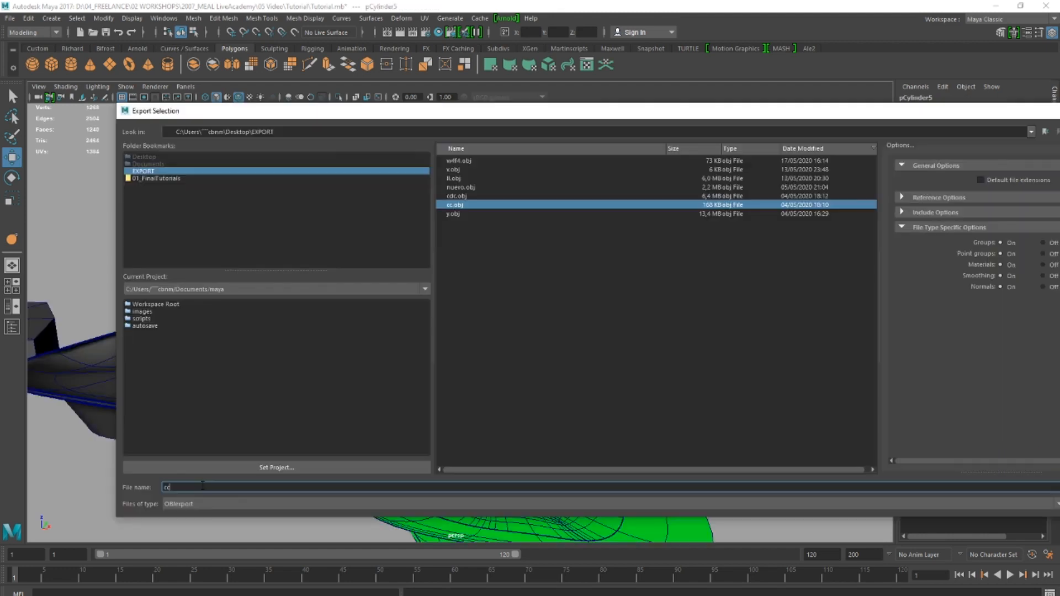
- Clear the file name entered for the OBJ selection export
{"action": "key", "text": "BackSpace"}
{"action": "key", "text": "BackSpace"}
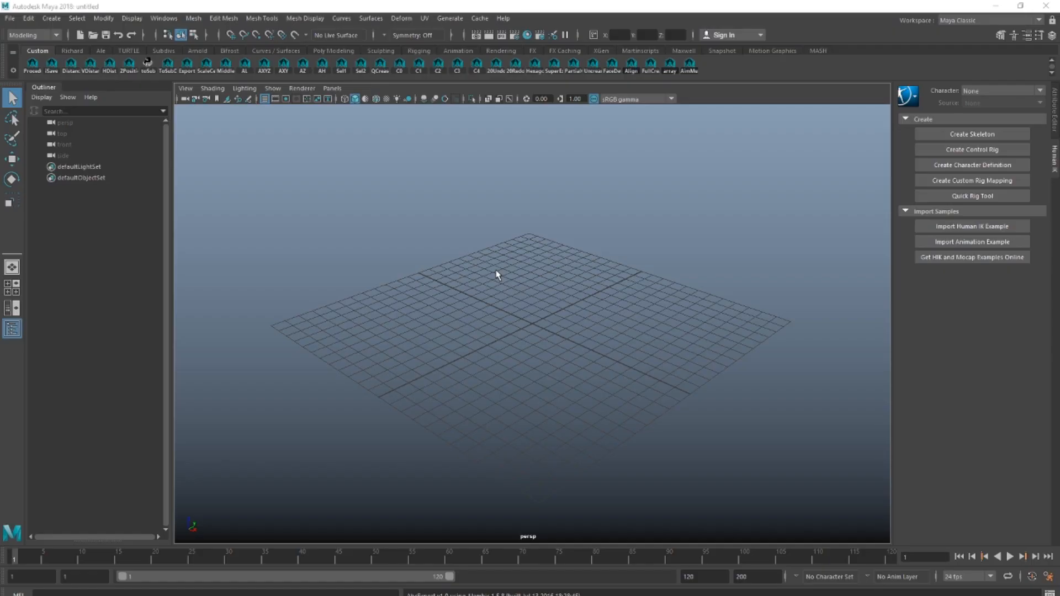
- Switch to Rhino and, in Grasshopper, connect the V Divisions slider to the V input of Diamond Panels
{"action": "mouse_move", "coordinate": [164, 577]}
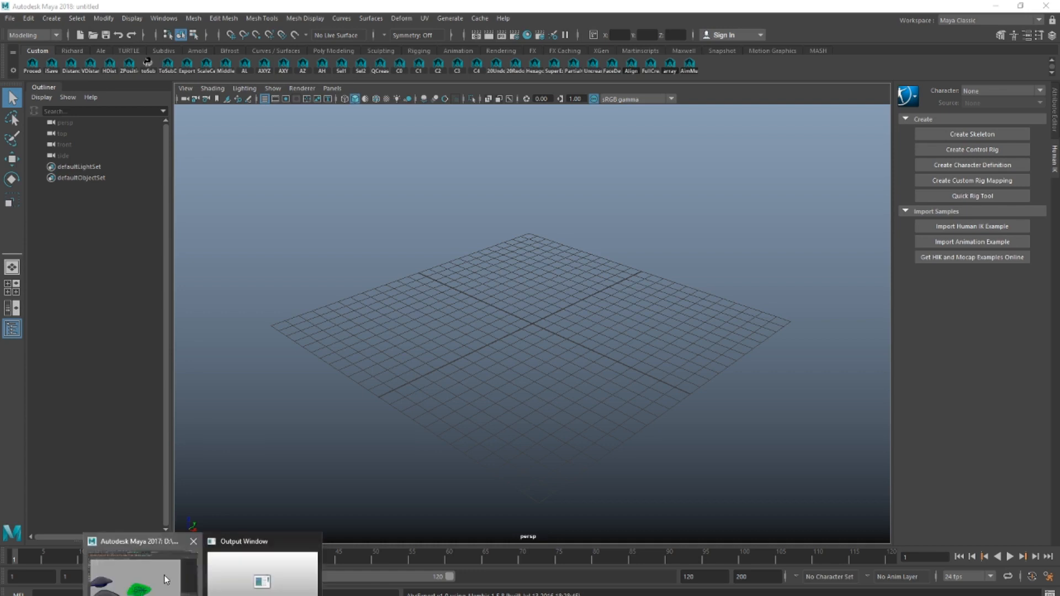
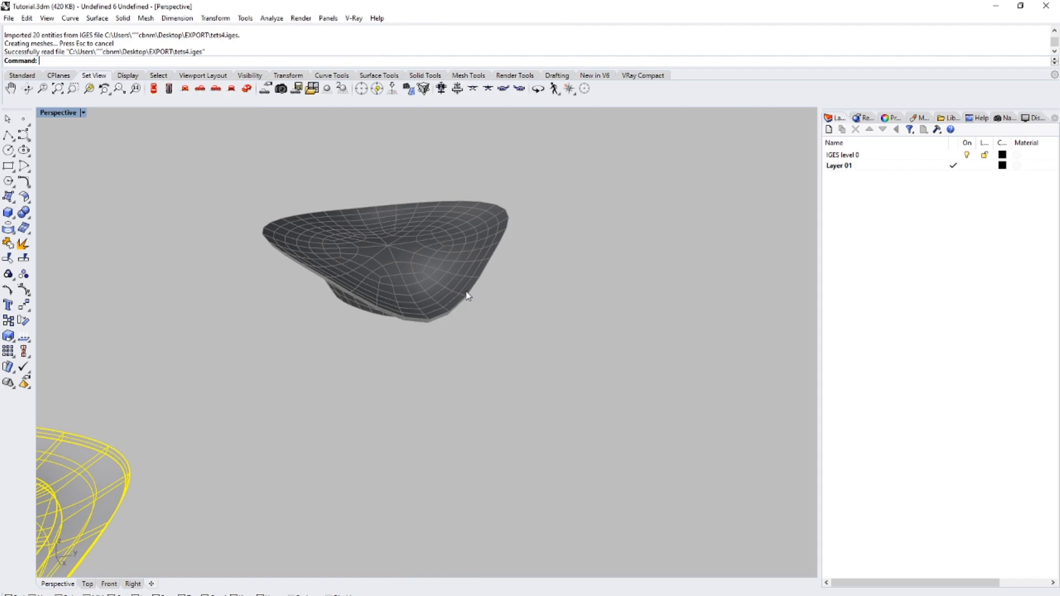
{"action": "left_click", "coordinate": [539, 315]}
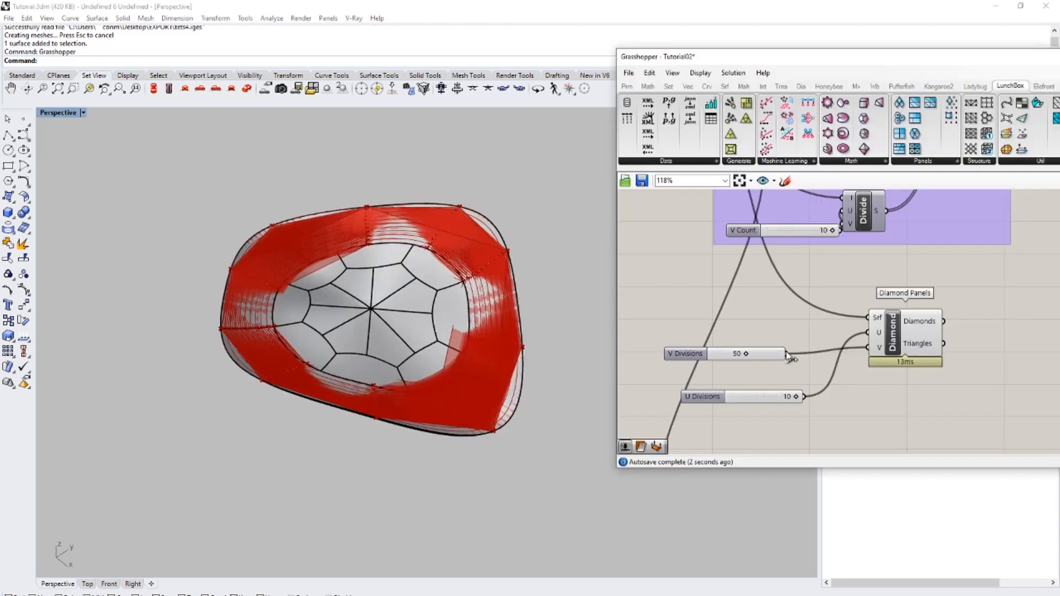
{"action": "left_click_drag", "start_coordinate": [790, 355], "coordinate": [871, 348]}
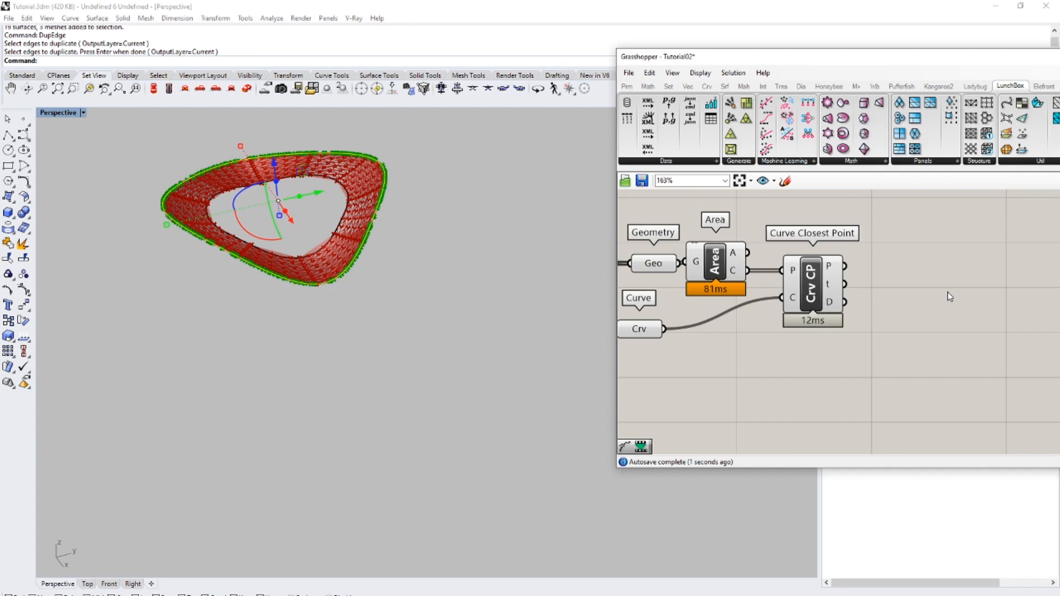
- Add a Remap Numbers component beside Curve Closest Point on the Grasshopper canvas
{"action": "double_click", "coordinate": [936, 292]}
{"action": "type", "text": "Remap"}
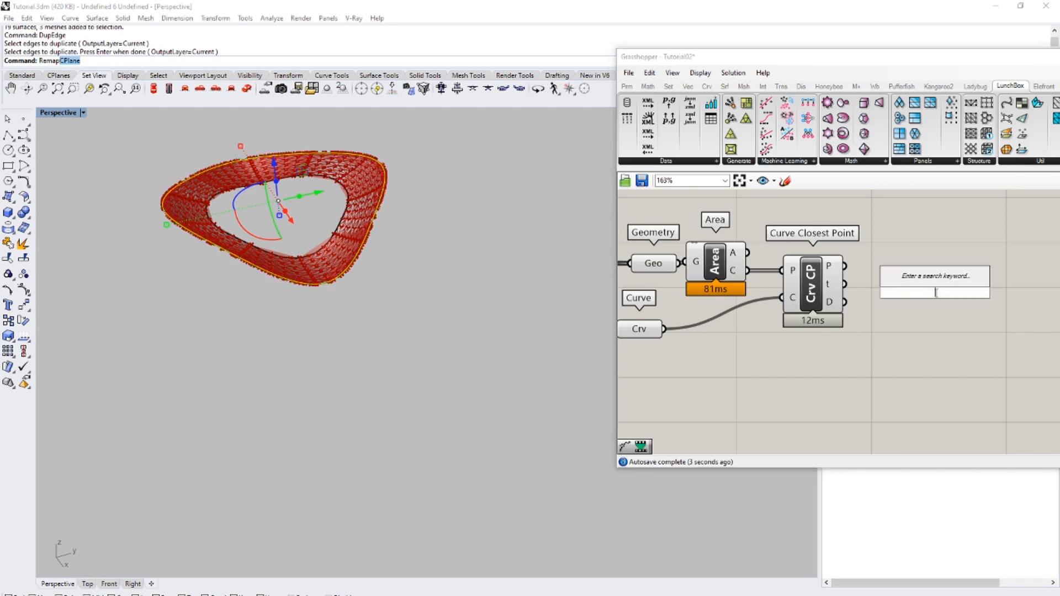
{"action": "type", "text": "remap"}
{"action": "key", "text": "Return"}
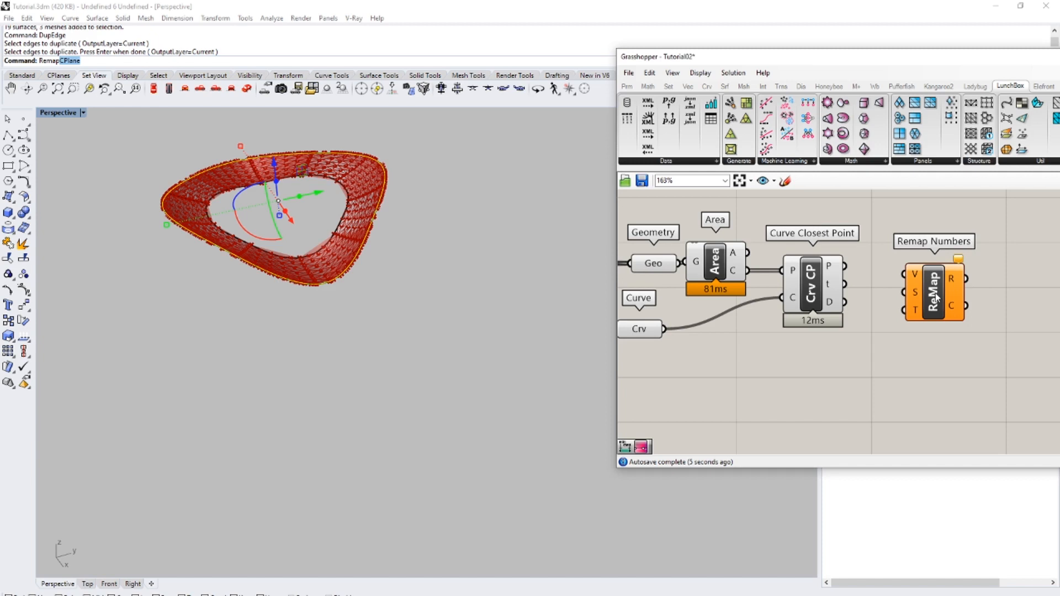
- Add a Bounds component and feed it the distance output of Curve Closest Point
{"action": "double_click", "coordinate": [844, 318]}
{"action": "type", "text": "bounds"}
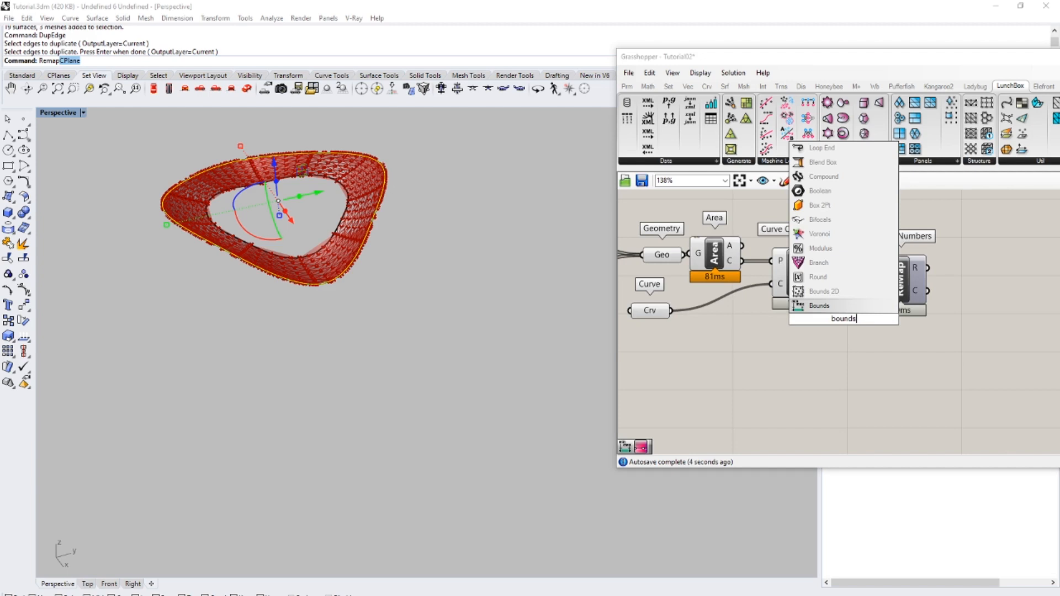
{"action": "key", "text": "Return"}
{"action": "left_click_drag", "start_coordinate": [824, 288], "coordinate": [819, 319]}
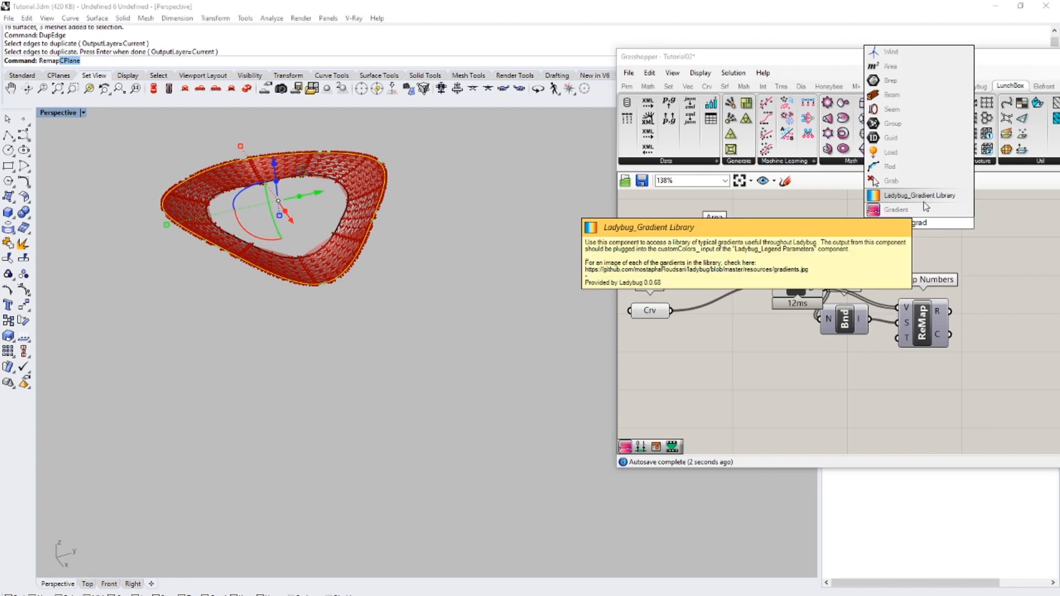
- Add a Gradient component and apply the preset running from red through orange and yellow to blue
{"action": "left_click", "coordinate": [926, 206]}
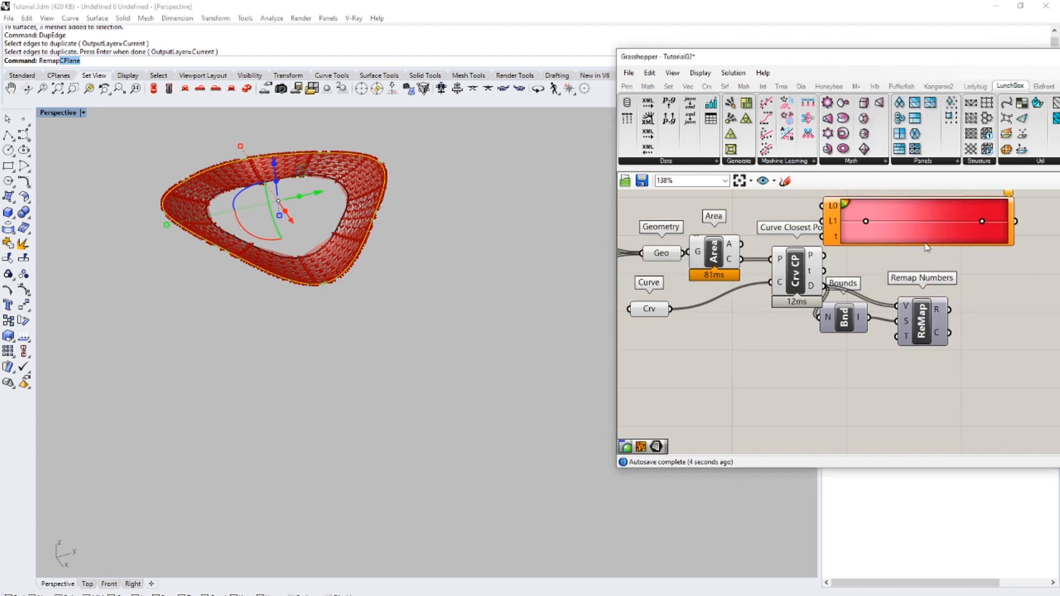
{"action": "right_click", "coordinate": [919, 222]}
{"action": "mouse_move", "coordinate": [955, 284]}
{"action": "left_click", "coordinate": [867, 351]}
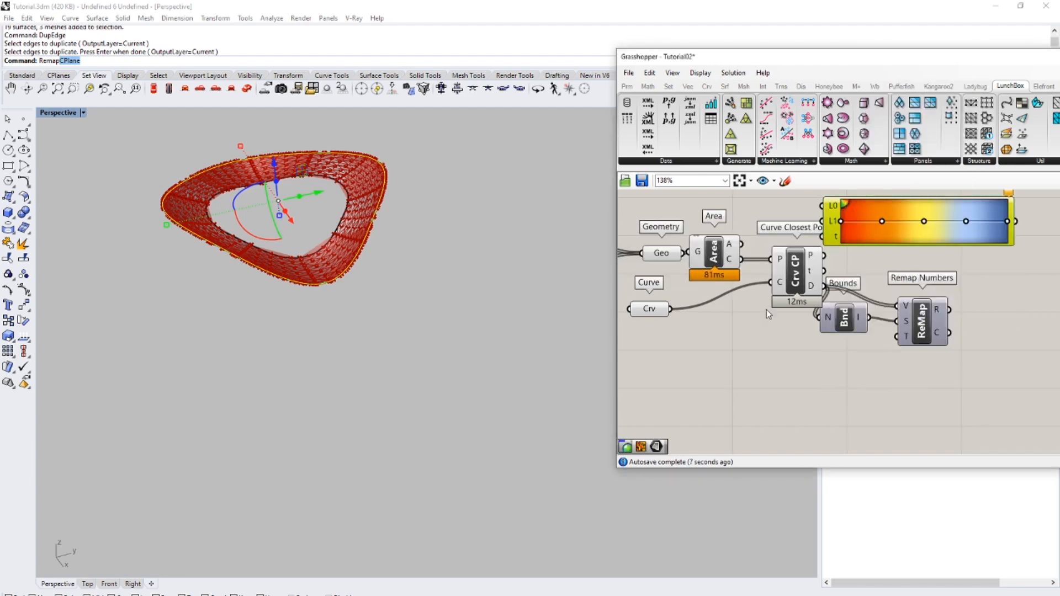
- Connect the remapped values to the gradient's t input and place the gradient beside Remap Numbers
{"action": "scroll", "coordinate": [739, 316], "scroll_direction": "down", "scroll_amount": 4}
{"action": "scroll", "coordinate": [878, 304], "scroll_direction": "up", "scroll_amount": 3}
{"action": "left_click_drag", "start_coordinate": [804, 318], "coordinate": [713, 266]}
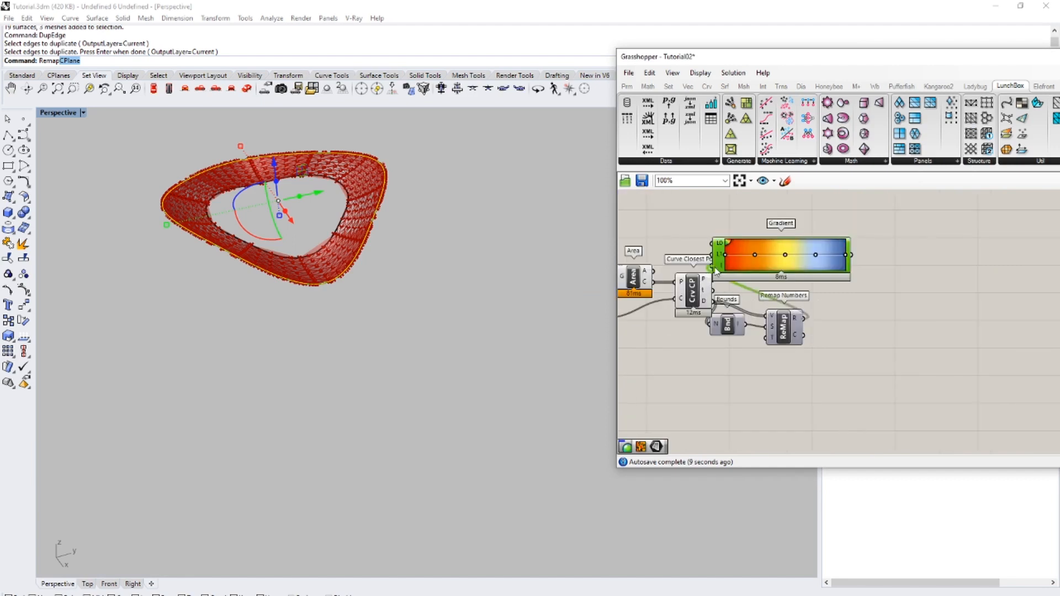
{"action": "left_click_drag", "start_coordinate": [781, 271], "coordinate": [901, 344]}
- Add a Custom Preview component and supply it with the gradient colours as material and the panels from the Geometry parameter
{"action": "scroll", "coordinate": [854, 297], "scroll_direction": "down", "scroll_amount": 1}
{"action": "double_click", "coordinate": [848, 266]}
{"action": "type", "text": "custom"}
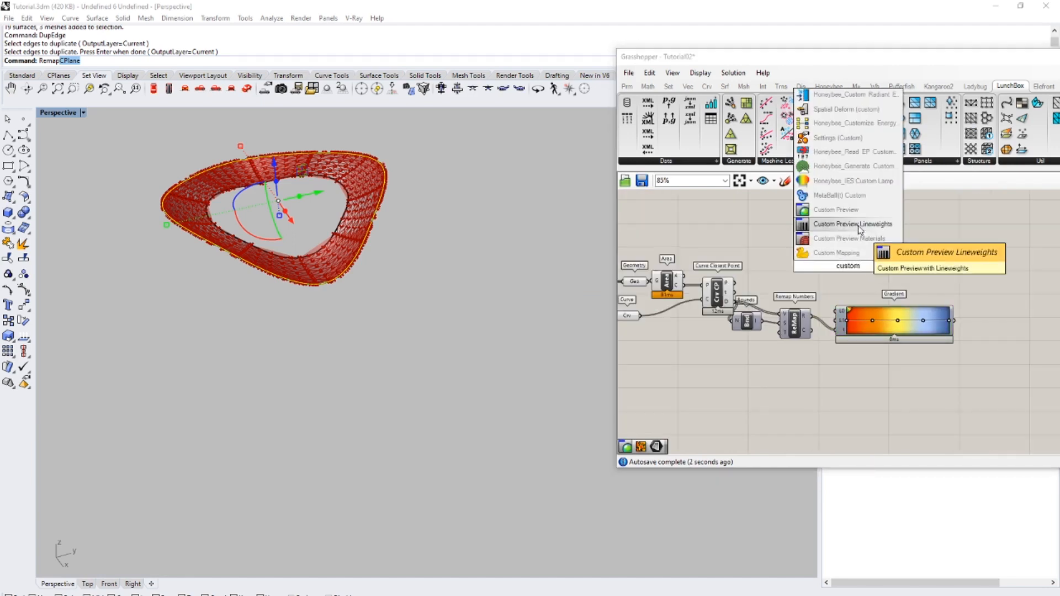
{"action": "key", "text": "Return"}
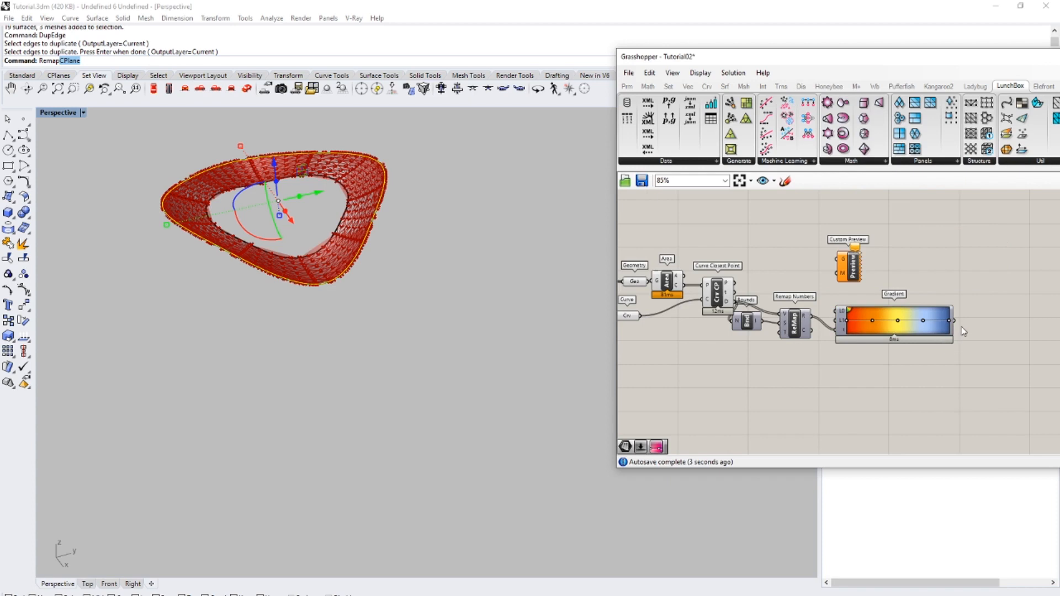
{"action": "left_click_drag", "start_coordinate": [955, 320], "coordinate": [835, 272]}
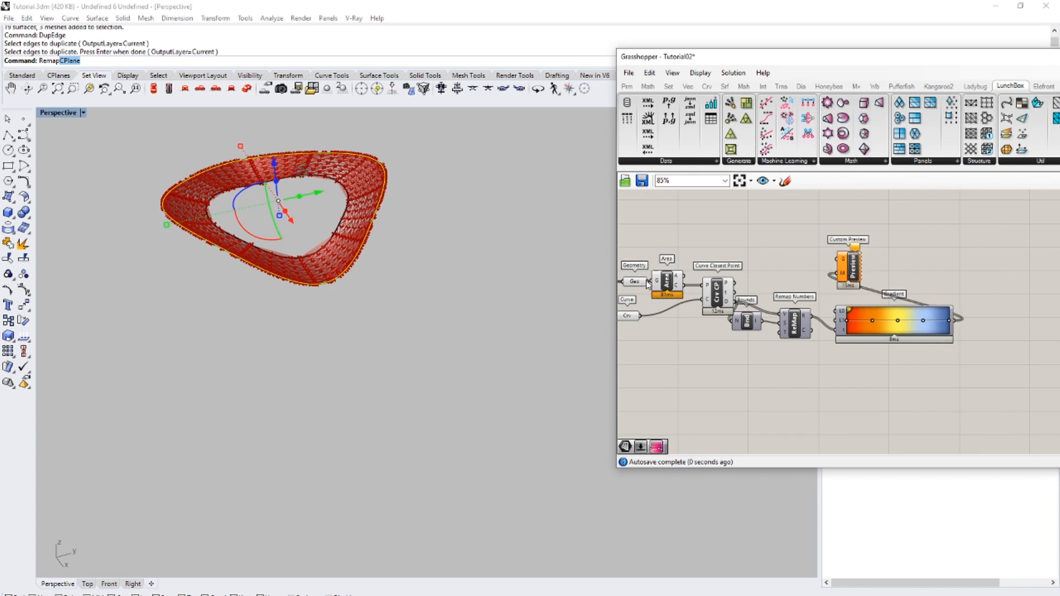
{"action": "left_click_drag", "start_coordinate": [649, 281], "coordinate": [836, 258]}
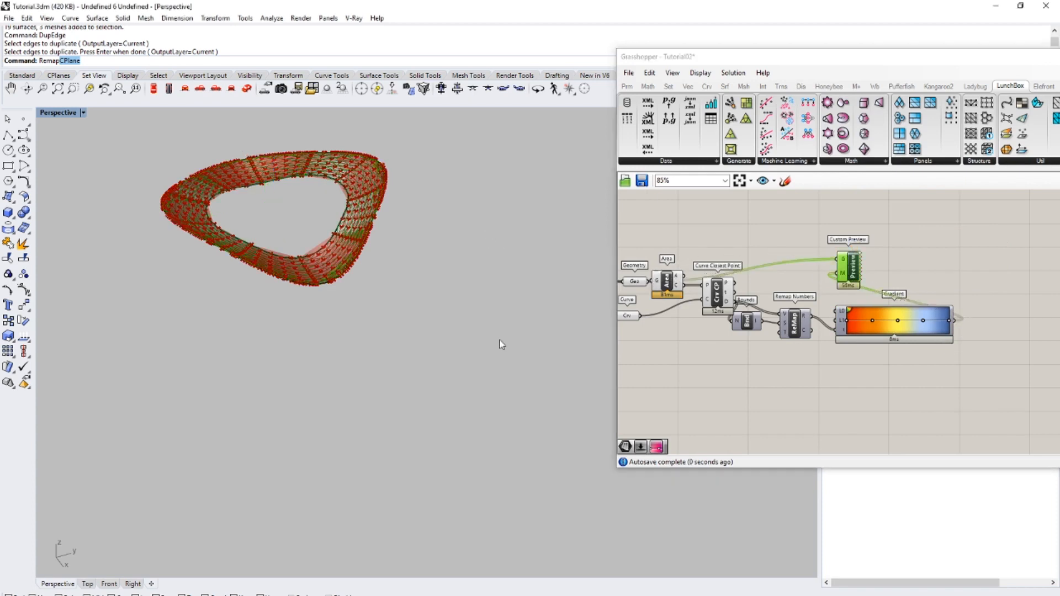
- Hide the curve and surface in Rhino, and turn off the preview of the Grasshopper components upstream of Remap Numbers
{"action": "left_click_drag", "start_coordinate": [499, 341], "coordinate": [177, 139]}
{"action": "key", "text": "ctrl+h"}
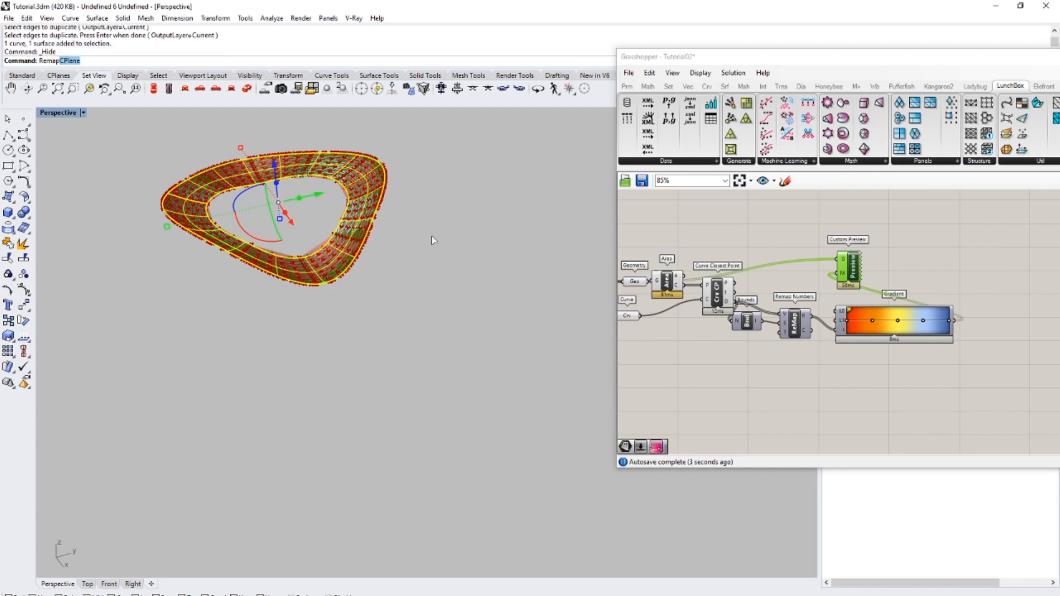
{"action": "scroll", "coordinate": [887, 252], "scroll_direction": "down", "scroll_amount": 5}
{"action": "left_click_drag", "start_coordinate": [887, 253], "coordinate": [593, 409]}
{"action": "left_click", "coordinate": [853, 421]}
{"action": "left_click_drag", "start_coordinate": [857, 423], "coordinate": [657, 189]}
{"action": "right_click", "coordinate": [858, 225]}
{"action": "left_click", "coordinate": [922, 257]}
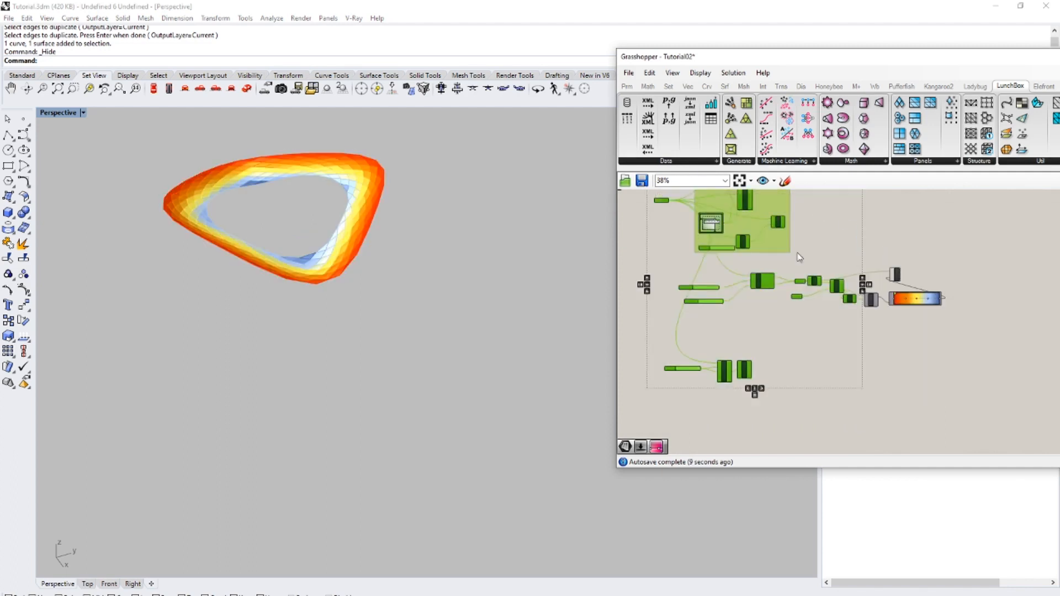
{"action": "left_click", "coordinate": [929, 227]}
{"action": "right_click_drag", "start_coordinate": [429, 246], "coordinate": [295, 286]}
{"action": "scroll", "coordinate": [173, 296], "scroll_direction": "up", "scroll_amount": 5}
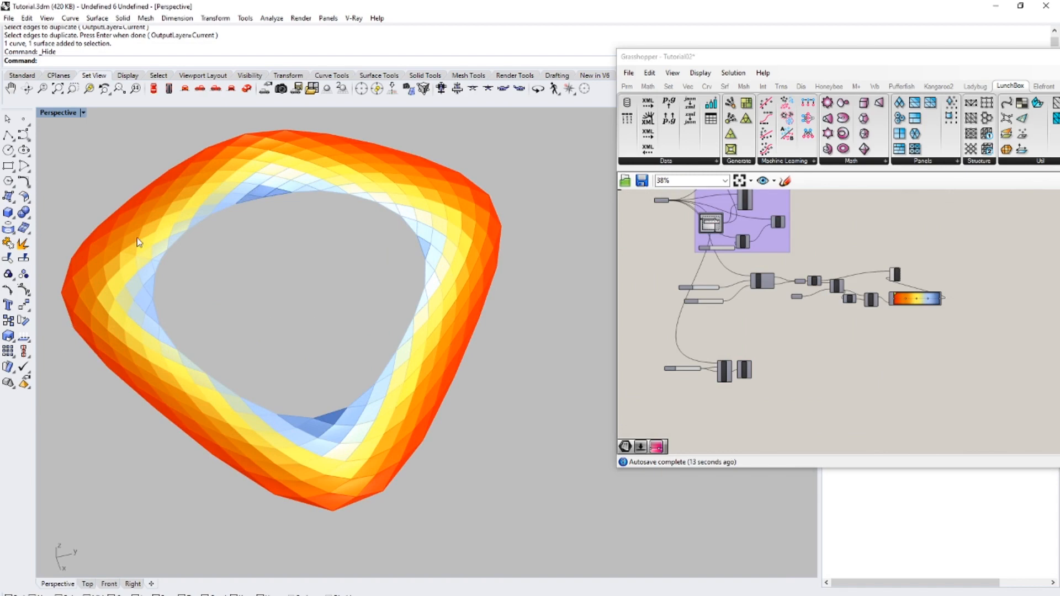
- Turn on the preview of the Curve parameter that feeds Curve Closest Point
{"action": "scroll", "coordinate": [799, 287], "scroll_direction": "up", "scroll_amount": 3}
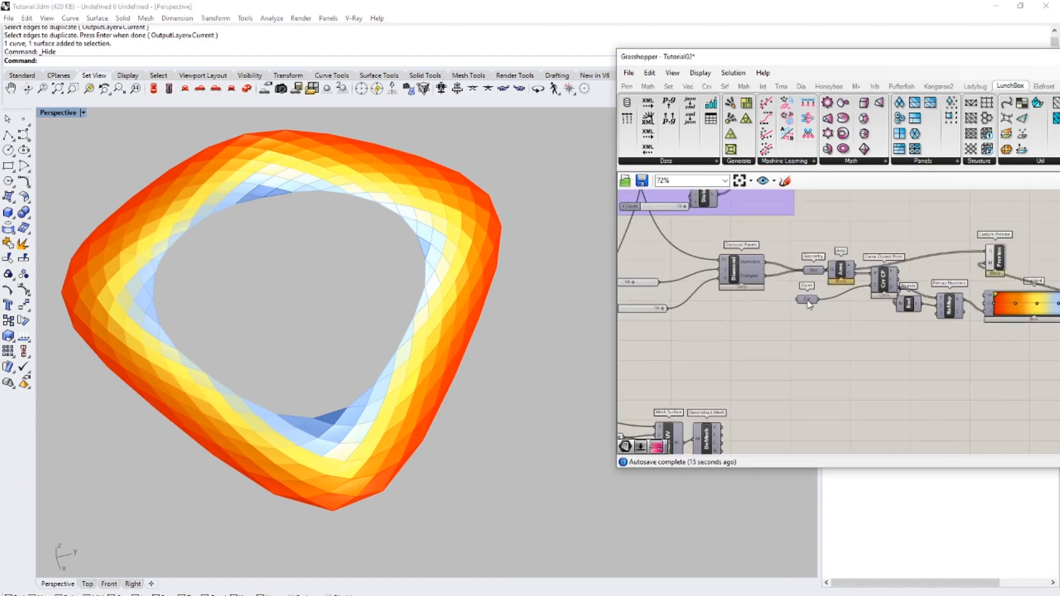
{"action": "right_click", "coordinate": [760, 353]}
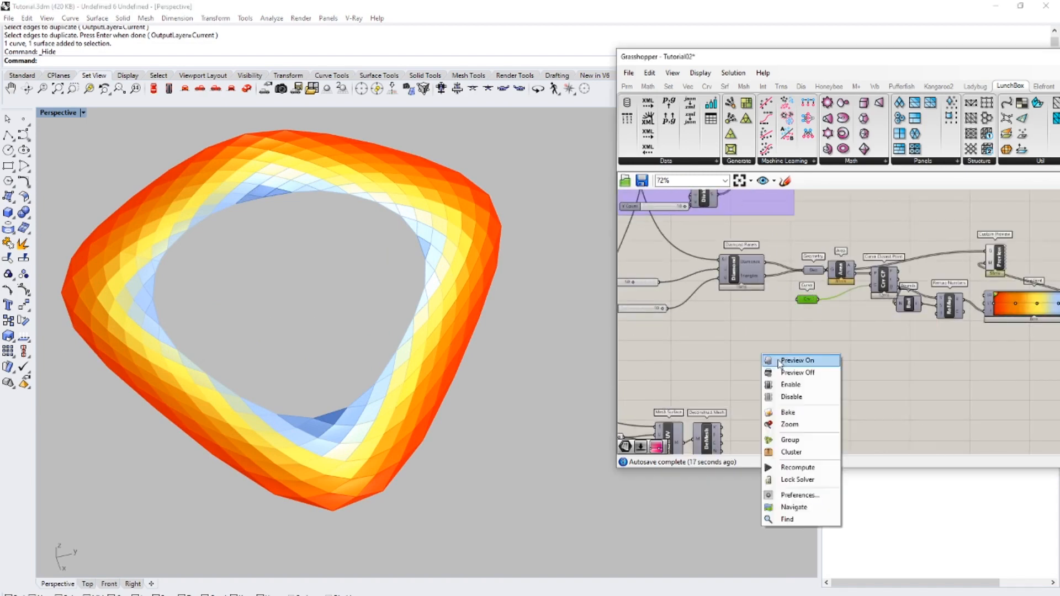
{"action": "left_click", "coordinate": [780, 360]}
{"action": "scroll", "coordinate": [949, 337], "scroll_direction": "down", "scroll_amount": 3}
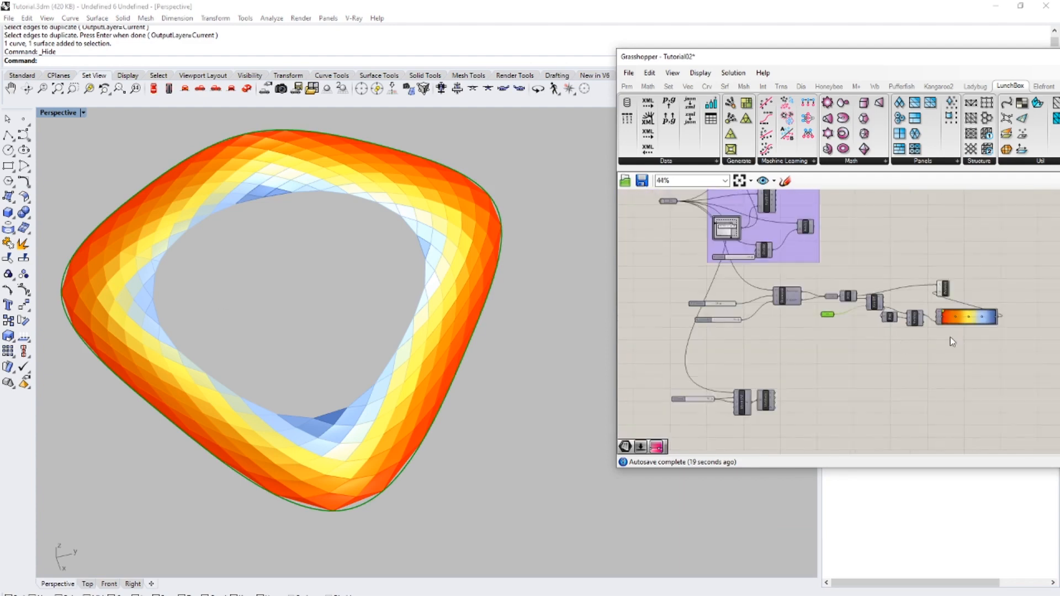
{"action": "scroll", "coordinate": [961, 330], "scroll_direction": "up", "scroll_amount": 4}
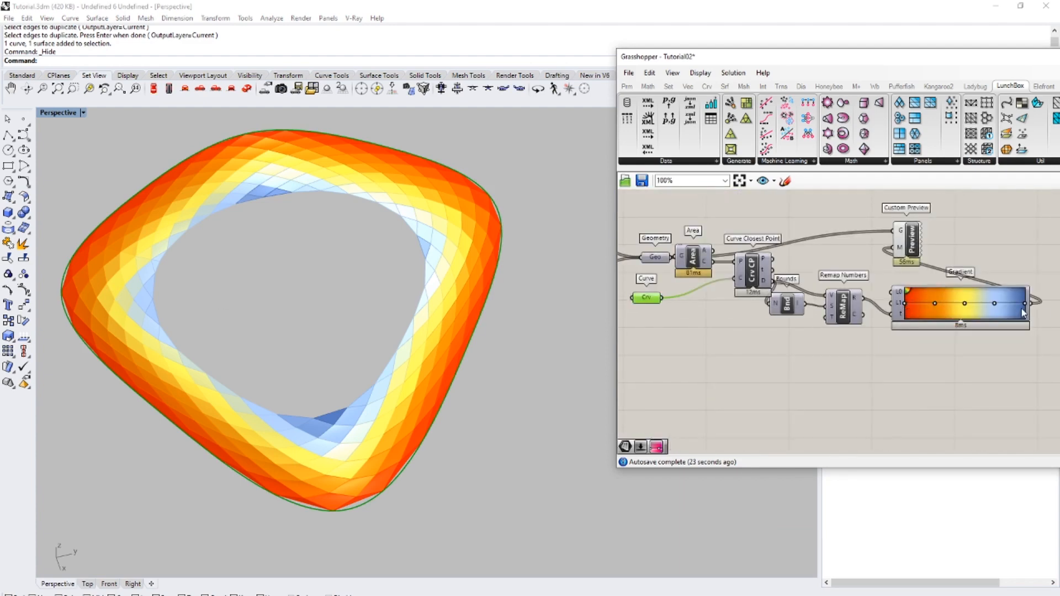
- Duplicate the Bounds and Remap Numbers components together and place the copies just below the originals
{"action": "scroll", "coordinate": [1021, 311], "scroll_direction": "down", "scroll_amount": 2}
{"action": "left_click", "coordinate": [822, 307]}
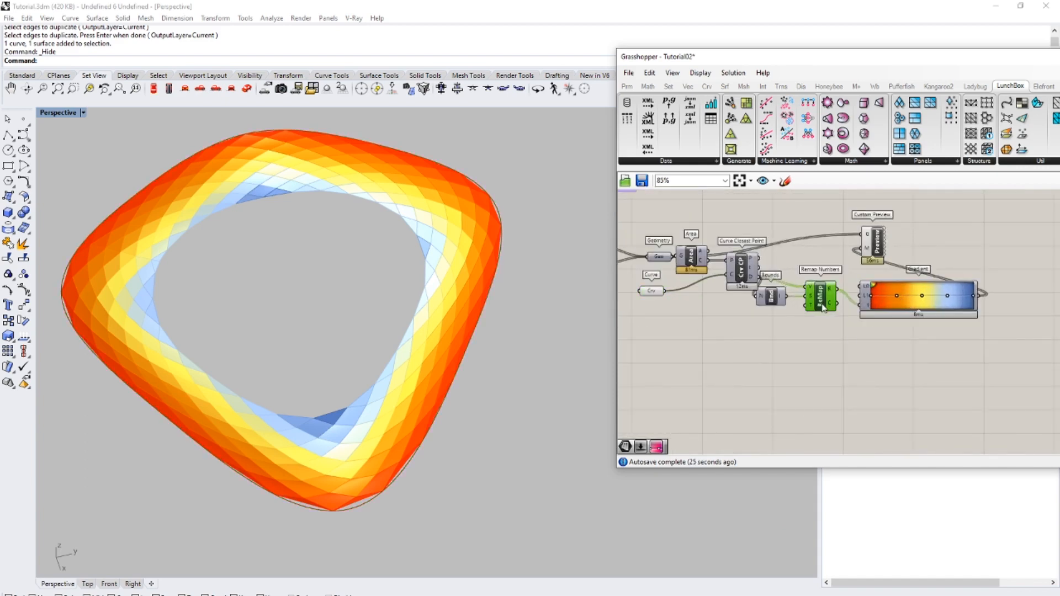
{"action": "left_click", "coordinate": [778, 302], "text": "shift"}
{"action": "key", "text": "ctrl+c"}
{"action": "key", "text": "ctrl+v"}
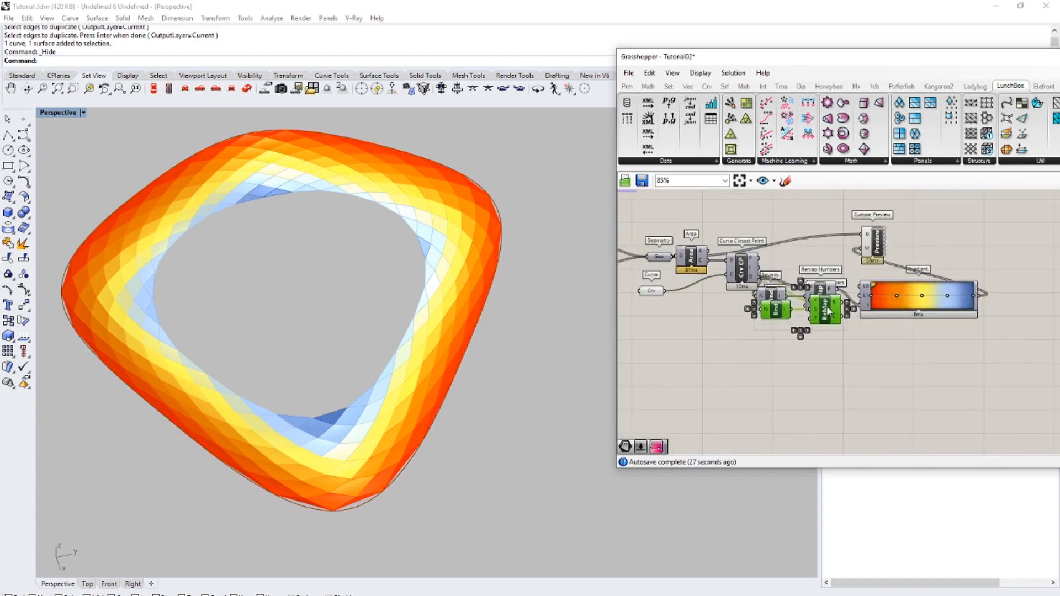
{"action": "left_click_drag", "start_coordinate": [827, 311], "coordinate": [823, 348]}
- Add a Construct Domain component below the duplicated Remap Numbers
{"action": "double_click", "coordinate": [827, 405]}
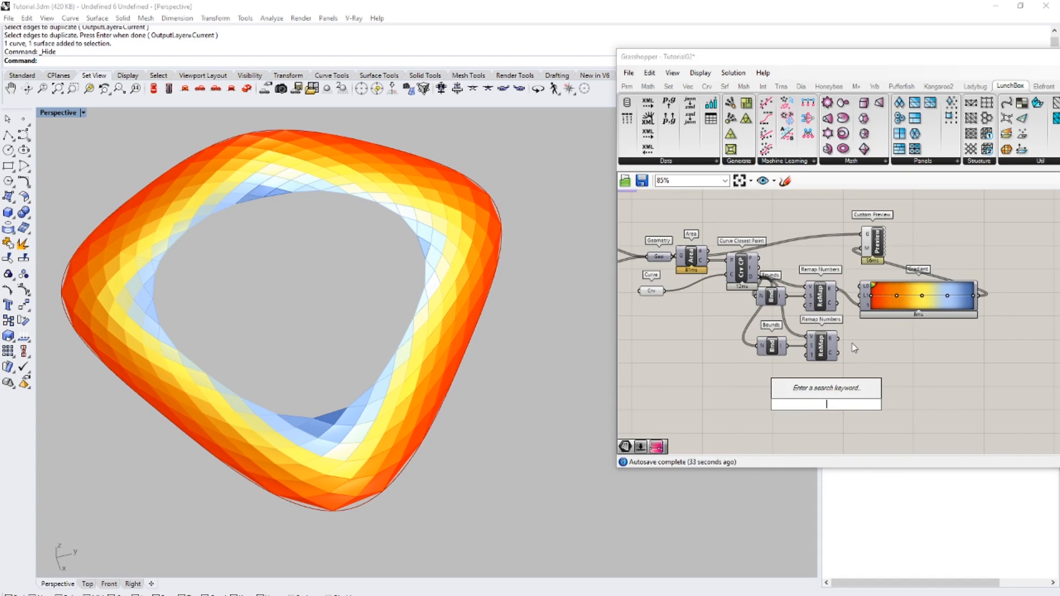
{"action": "type", "text": "construct doma"}
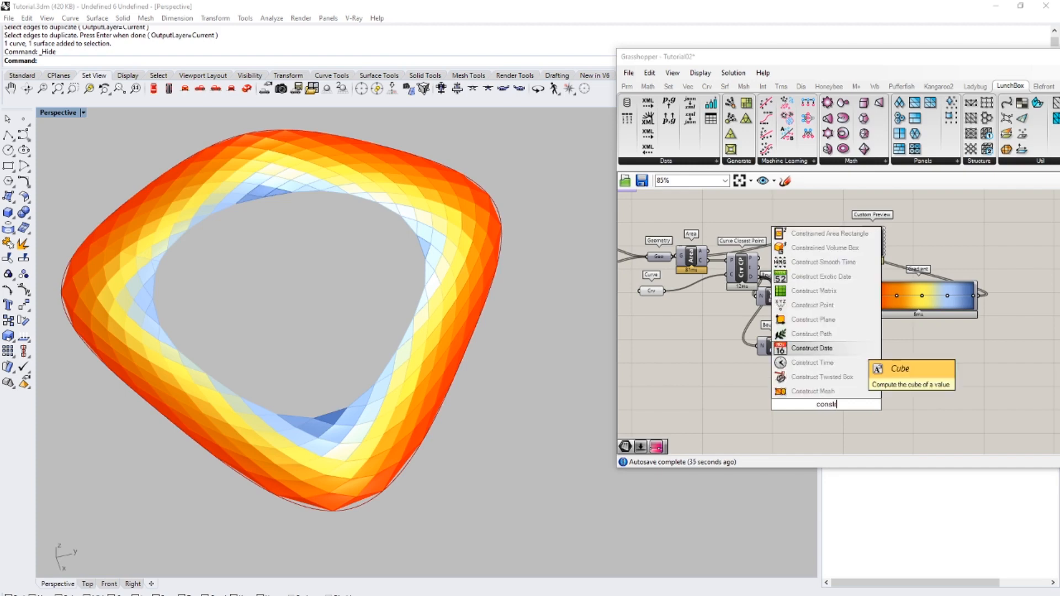
{"action": "key", "text": "Down"}
{"action": "key", "text": "Down"}
{"action": "key", "text": "Down"}
{"action": "key", "text": "Return"}
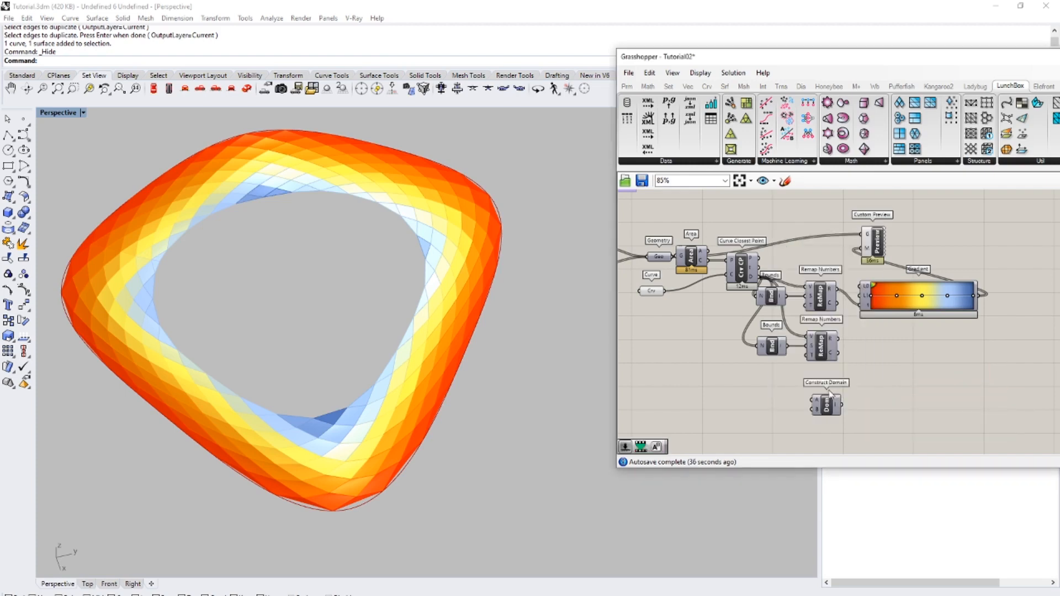
- Build a 0.1 to 0.9 domain from two number sliders and supply it as the target of the duplicated Remap Numbers
{"action": "double_click", "coordinate": [771, 393]}
{"action": "type", "text": "0.9"}
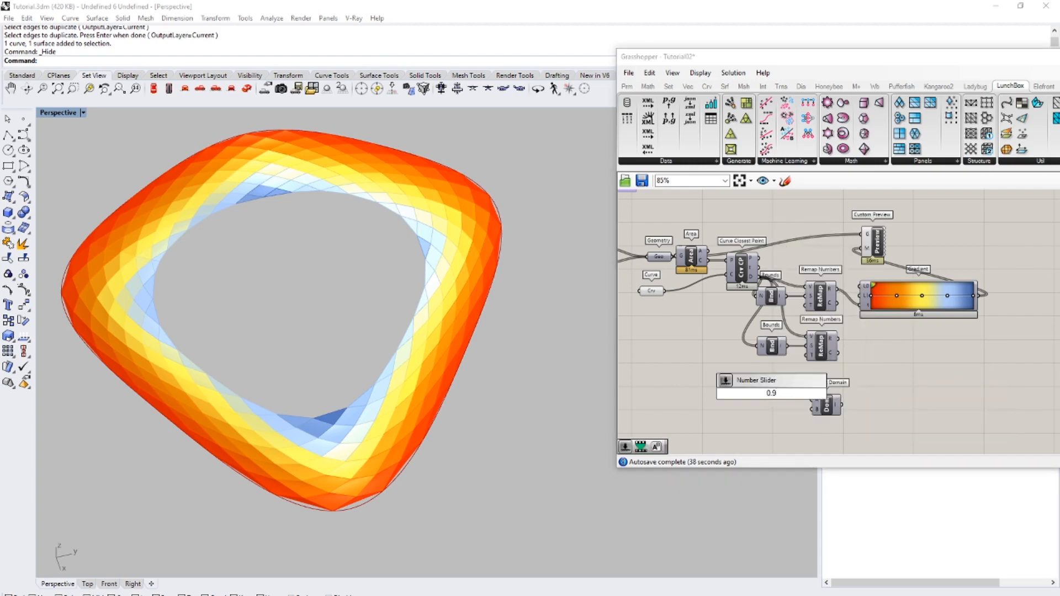
{"action": "key", "text": "Return"}
{"action": "left_click_drag", "start_coordinate": [831, 407], "coordinate": [841, 344]}
{"action": "double_click", "coordinate": [790, 381]}
{"action": "type", "text": "0.1"}
{"action": "key", "text": "Return"}
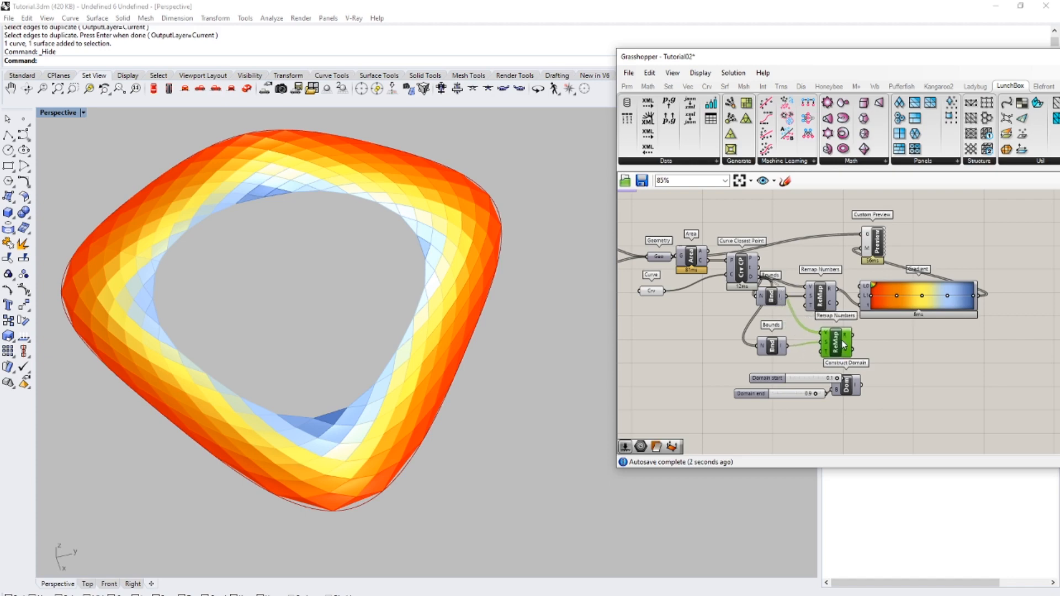
{"action": "left_click_drag", "start_coordinate": [862, 383], "coordinate": [835, 350]}
- Add a Scale component that scales the panels about their area centroids, using the duplicated Remap Numbers result as the factor
{"action": "double_click", "coordinate": [885, 347]}
{"action": "type", "text": "sca"}
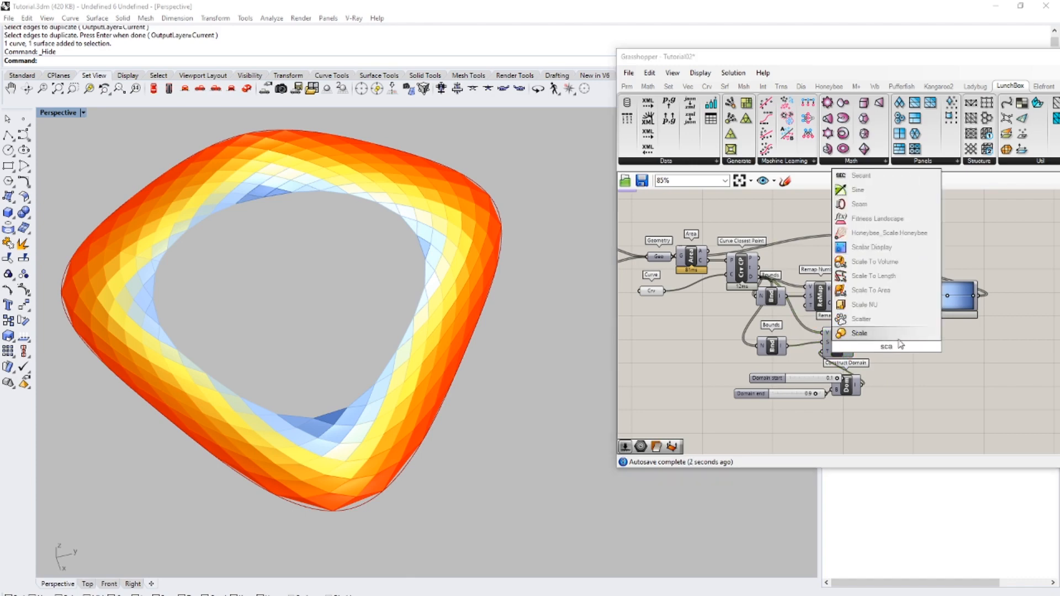
{"action": "key", "text": "Return"}
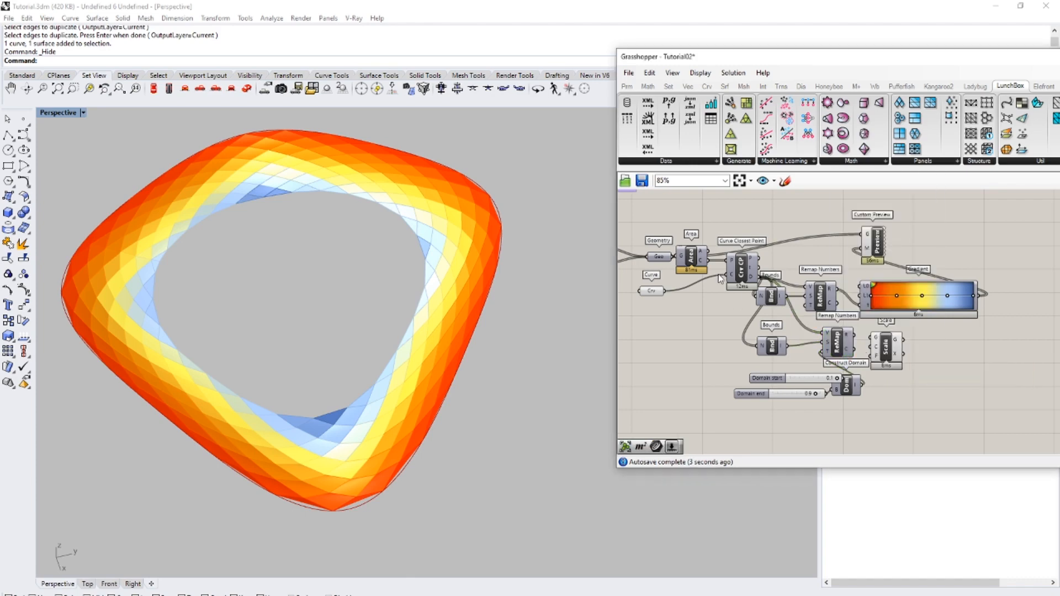
{"action": "left_click_drag", "start_coordinate": [670, 258], "coordinate": [870, 339]}
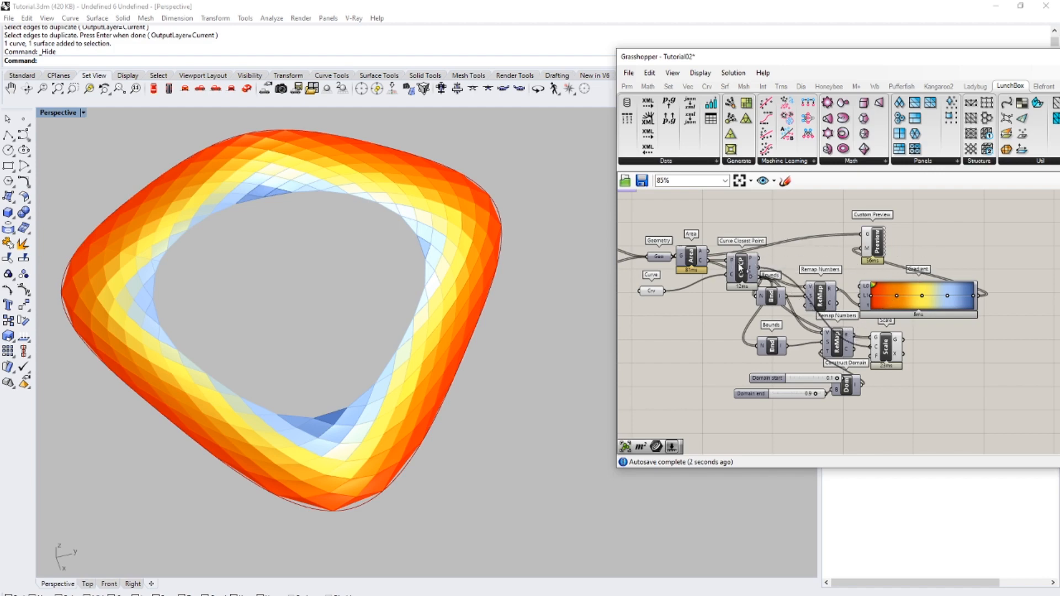
{"action": "left_click_drag", "start_coordinate": [707, 260], "coordinate": [873, 346]}
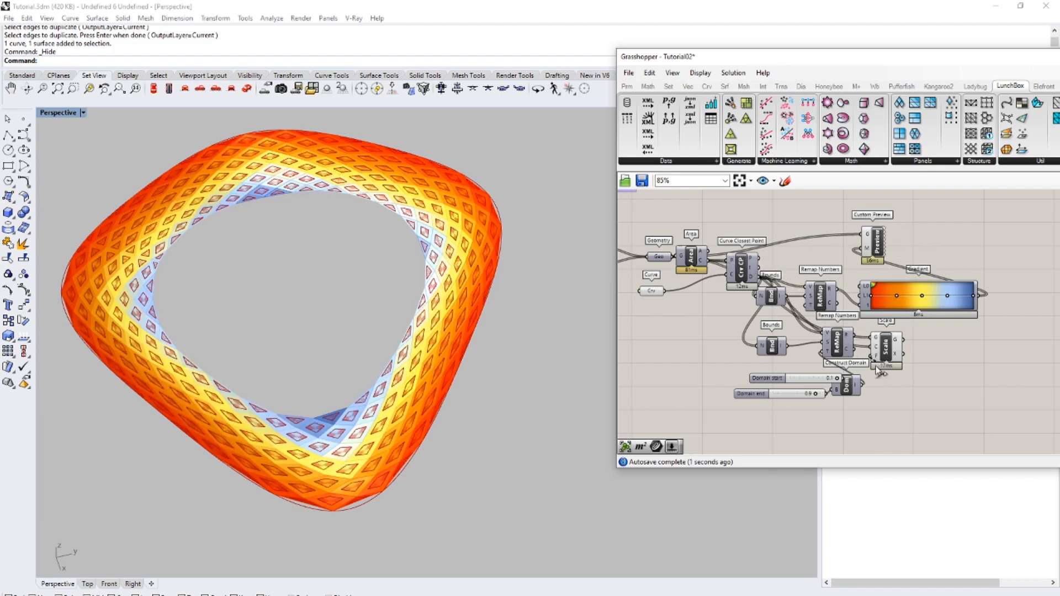
{"action": "left_click", "coordinate": [887, 347]}
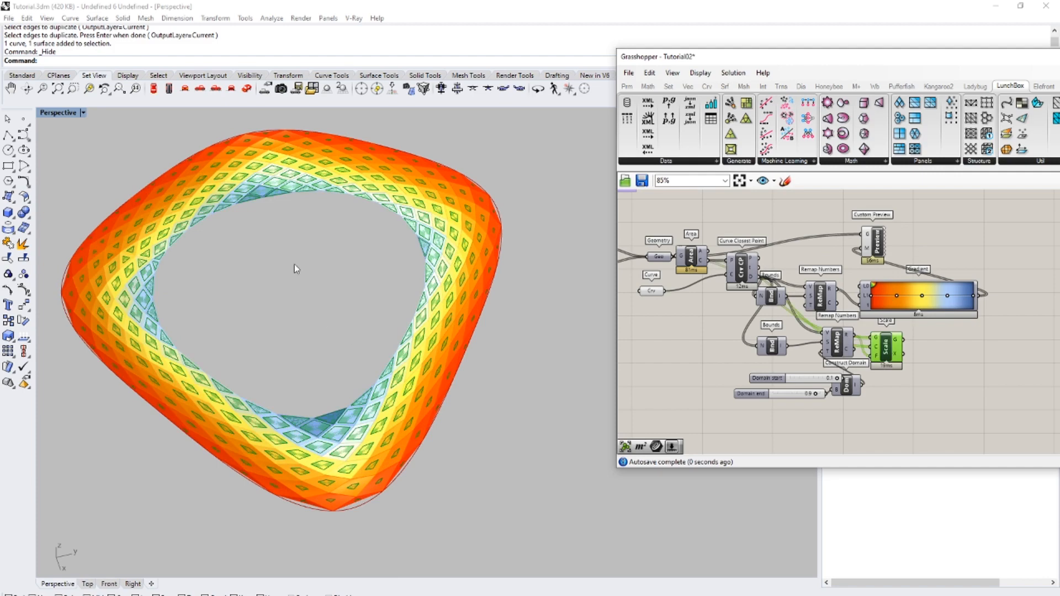
- Show all hidden objects in Rhino and inspect the scaled panels on the full form from several angles
{"action": "right_click_drag", "start_coordinate": [203, 258], "coordinate": [205, 220]}
{"action": "scroll", "coordinate": [352, 373], "scroll_direction": "down", "scroll_amount": 10}
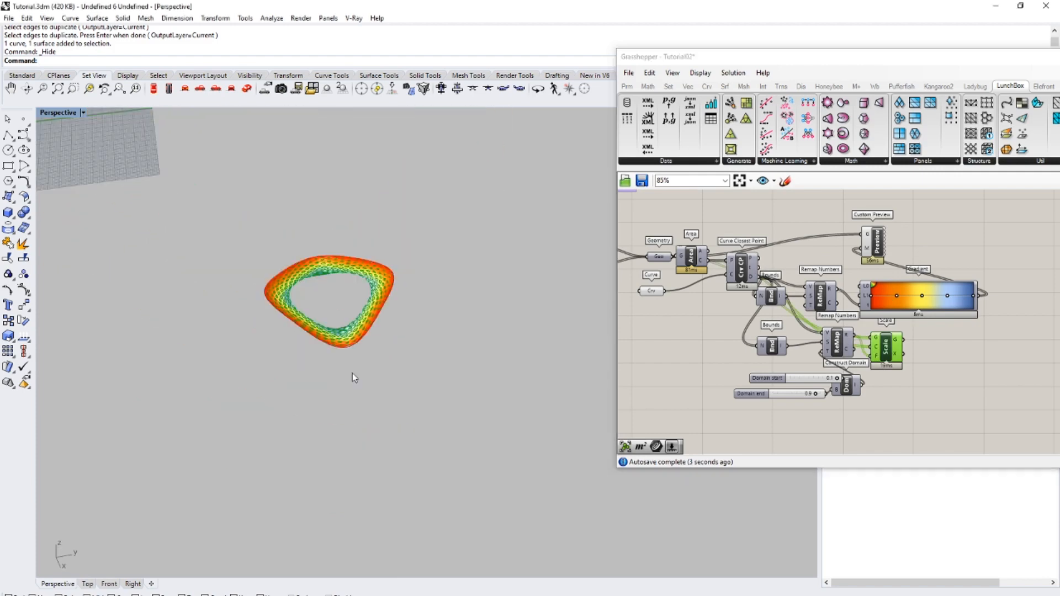
{"action": "scroll", "coordinate": [303, 266], "scroll_direction": "up", "scroll_amount": 5}
{"action": "type", "text": "Show"}
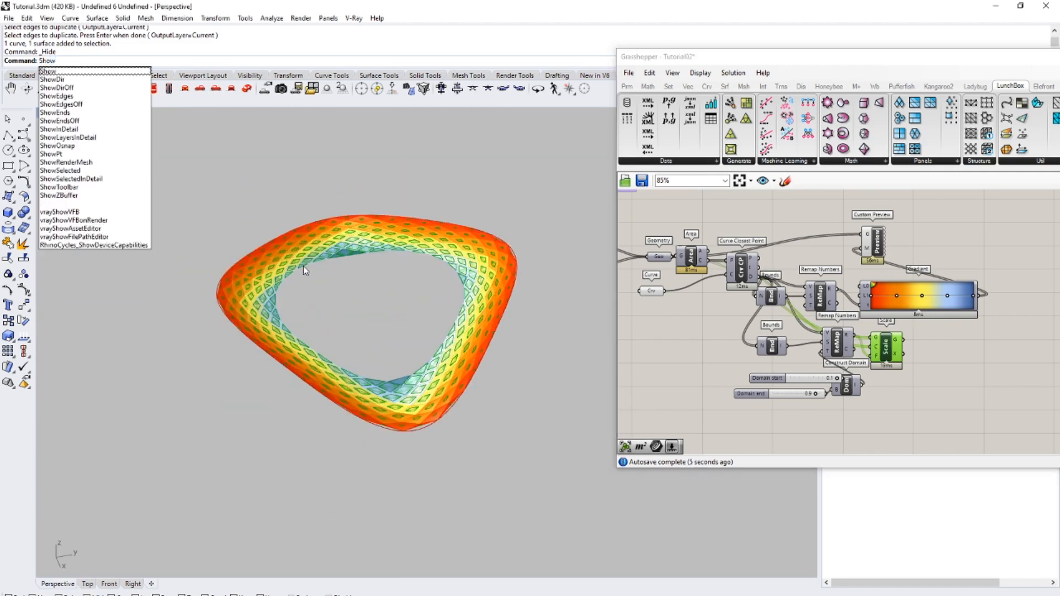
{"action": "key", "text": "Return"}
{"action": "mouse_move", "coordinate": [303, 266]}
{"action": "right_mouse_down"}
{"action": "mouse_move", "coordinate": [329, 225]}
{"action": "mouse_move", "coordinate": [308, 249]}
{"action": "mouse_move", "coordinate": [309, 276]}
{"action": "right_mouse_up"}
{"action": "scroll", "coordinate": [308, 250], "scroll_direction": "down", "scroll_amount": 4}
{"action": "scroll", "coordinate": [413, 156], "scroll_direction": "up", "scroll_amount": 5}
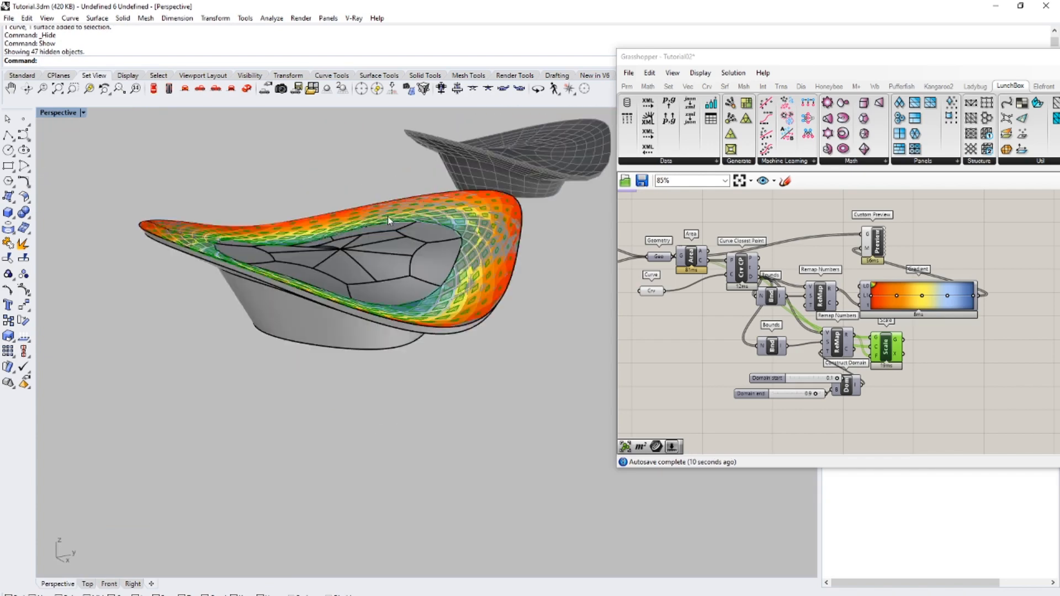
{"action": "right_click_drag", "start_coordinate": [387, 216], "coordinate": [344, 214]}
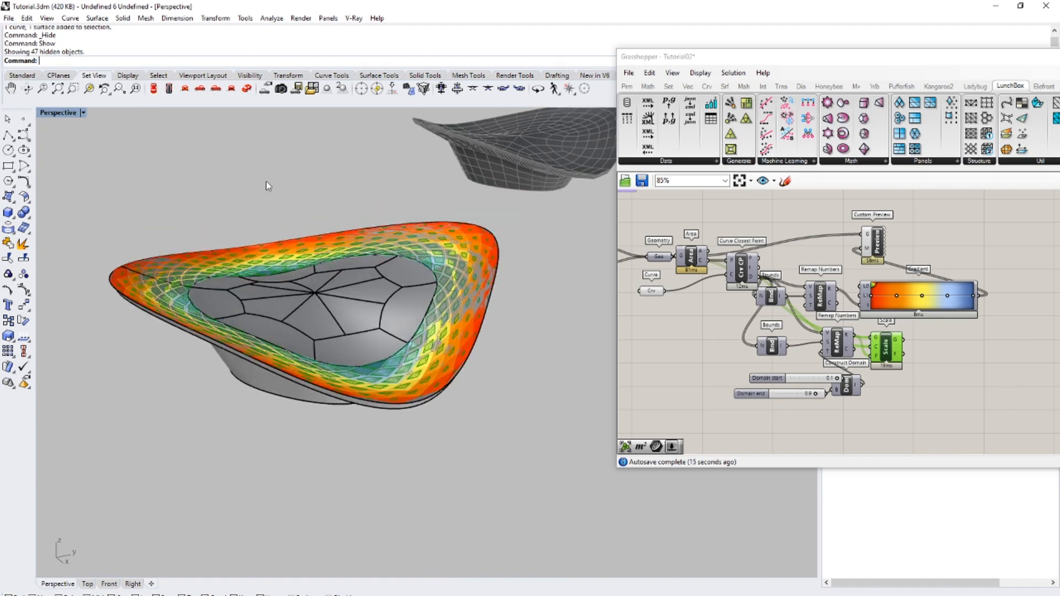
{"action": "right_click_drag", "start_coordinate": [391, 253], "coordinate": [398, 258]}
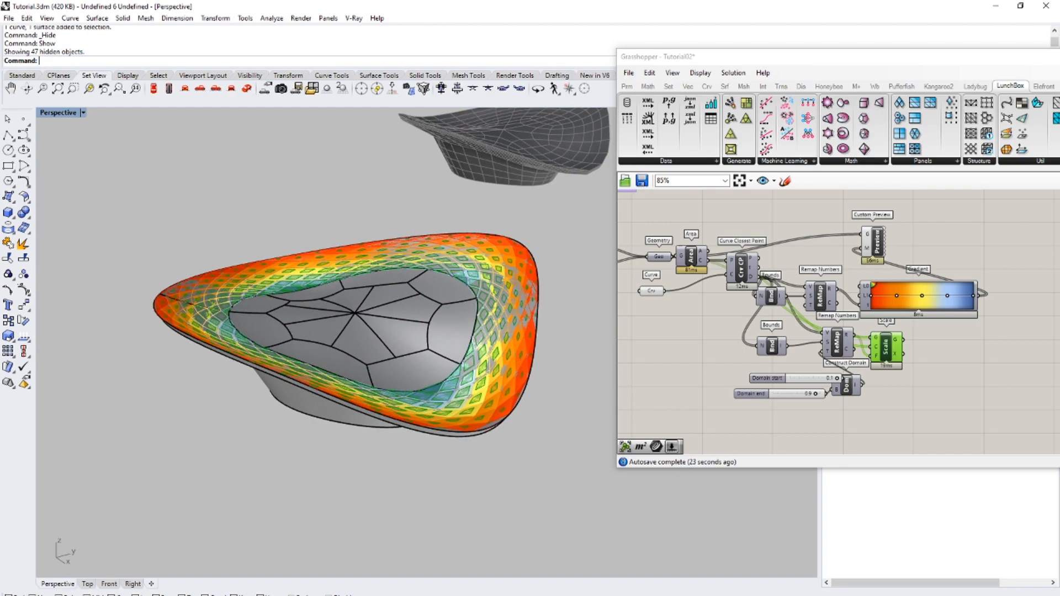
- Switch to Chrome, open the digital explorations profile linked in the Instagram bio, look through its posts, and return to Rhino
{"action": "key", "text": "alt+Tab"}
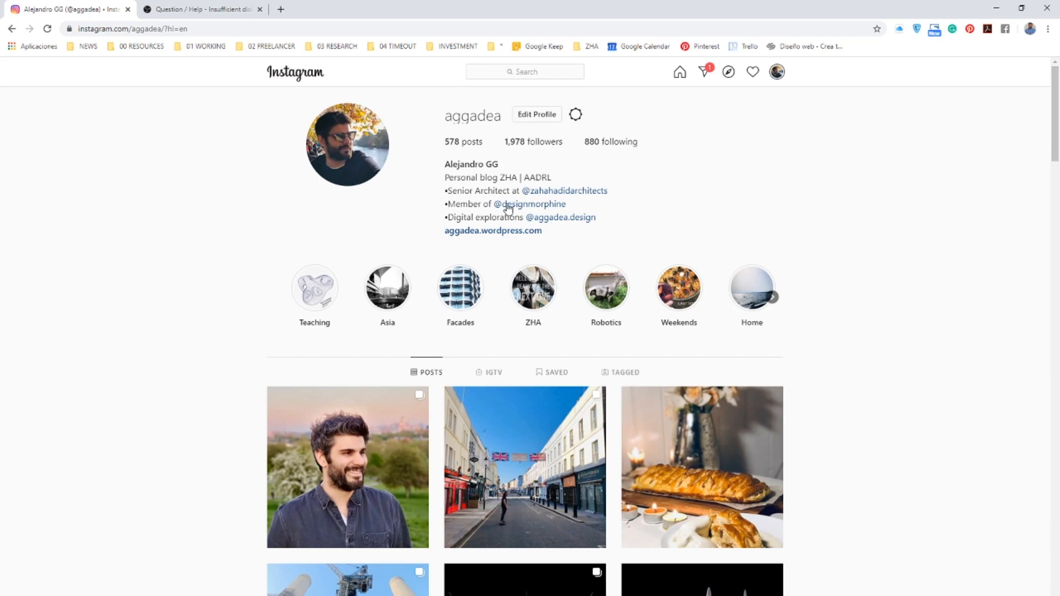
{"action": "left_click", "coordinate": [542, 218]}
{"action": "scroll", "coordinate": [417, 375], "scroll_direction": "down", "scroll_amount": 4}
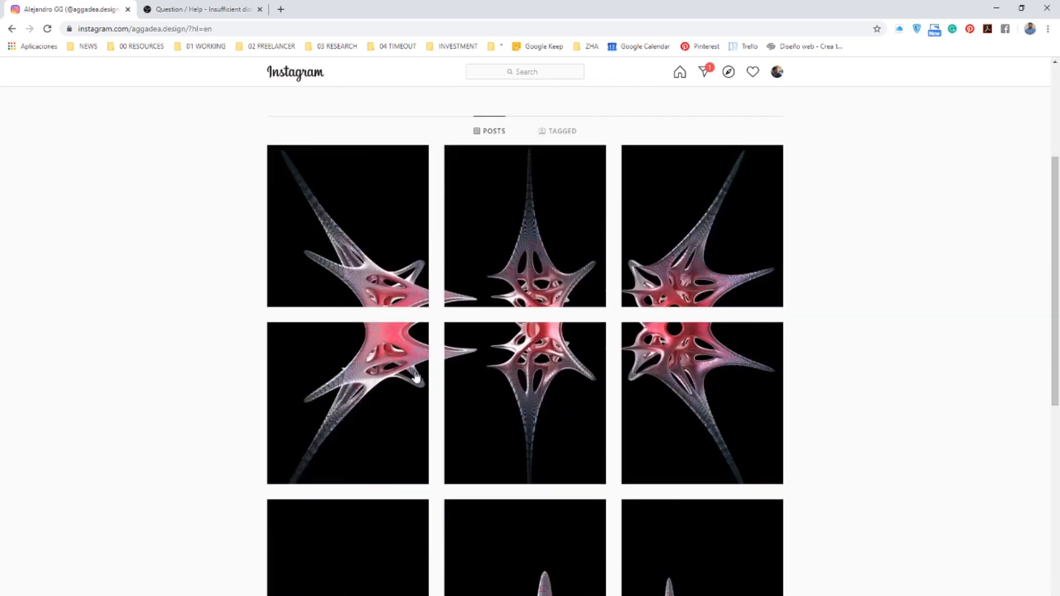
{"action": "scroll", "coordinate": [417, 376], "scroll_direction": "down", "scroll_amount": 6}
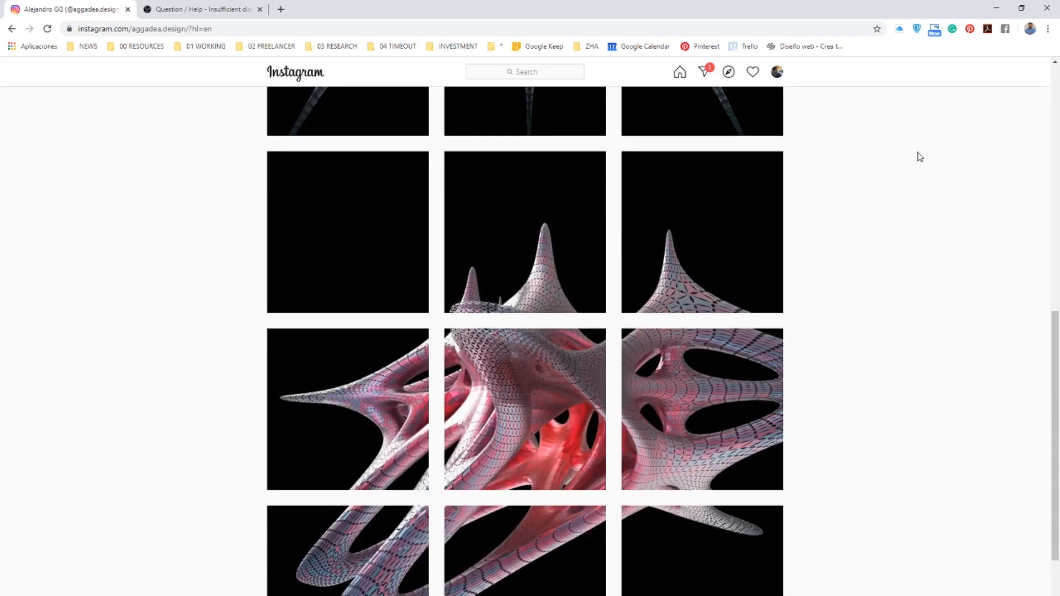
{"action": "left_click", "coordinate": [995, 7]}
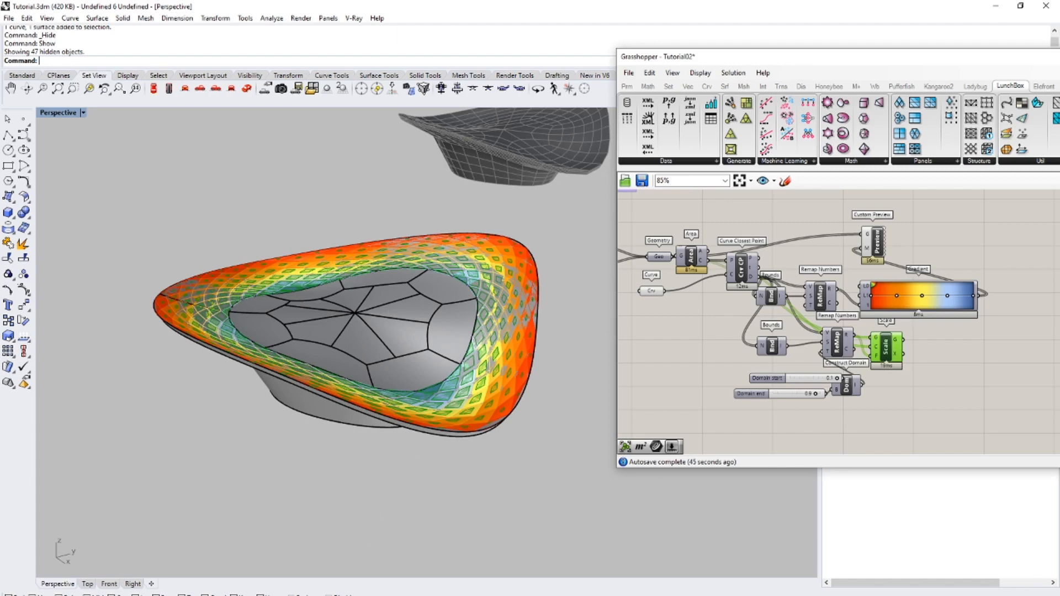
{"action": "mouse_move", "coordinate": [337, 594]}
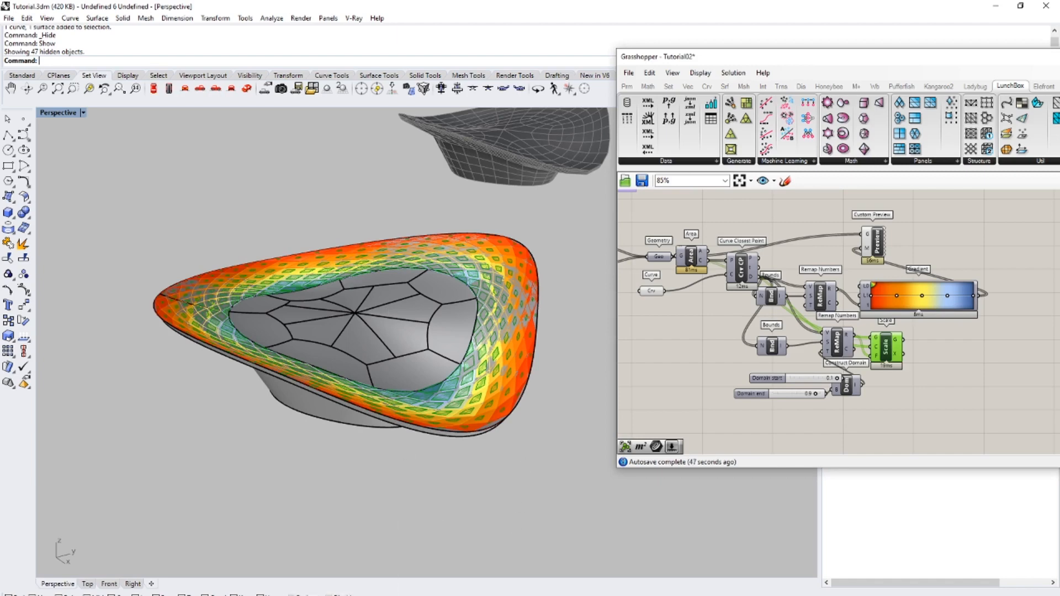